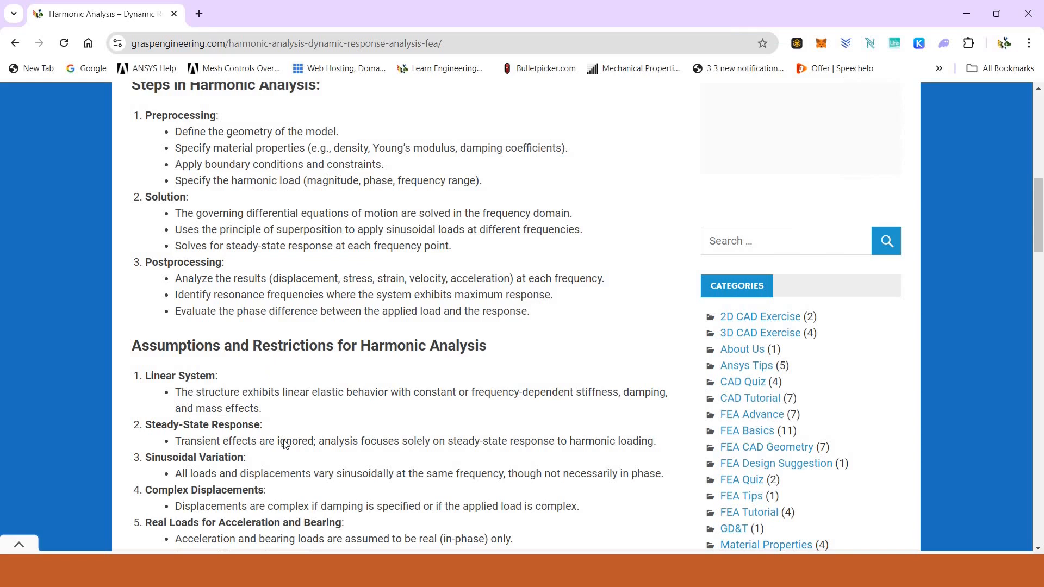
Review the harmonic analysis article from its key points through the assumptions and governing equation to the analysis techniques
scroll(282, 441, up, 3)
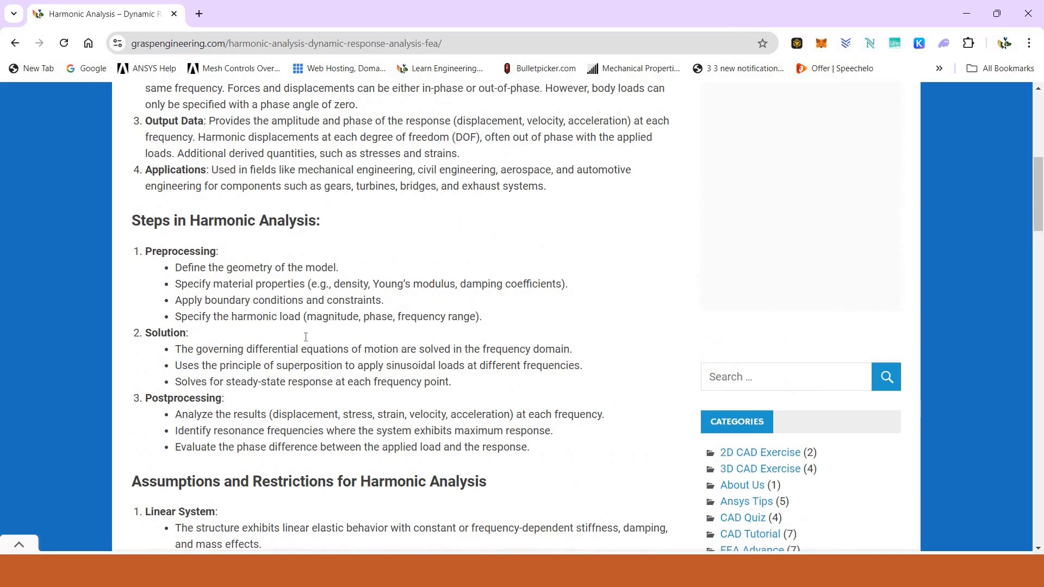
scroll(211, 281, up, 6)
scroll(304, 288, down, 4)
scroll(332, 282, up, 2)
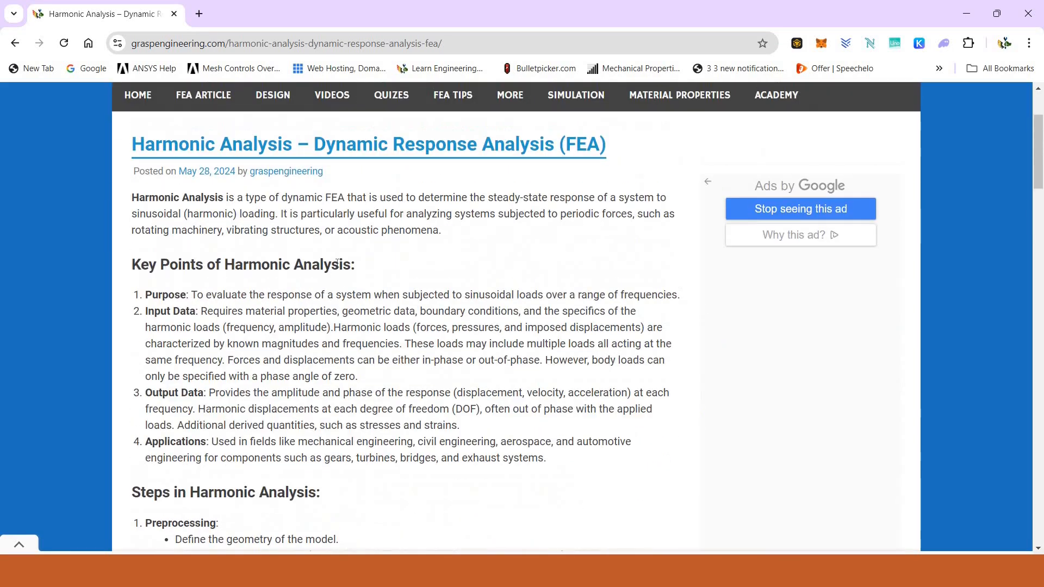
scroll(261, 386, down, 3)
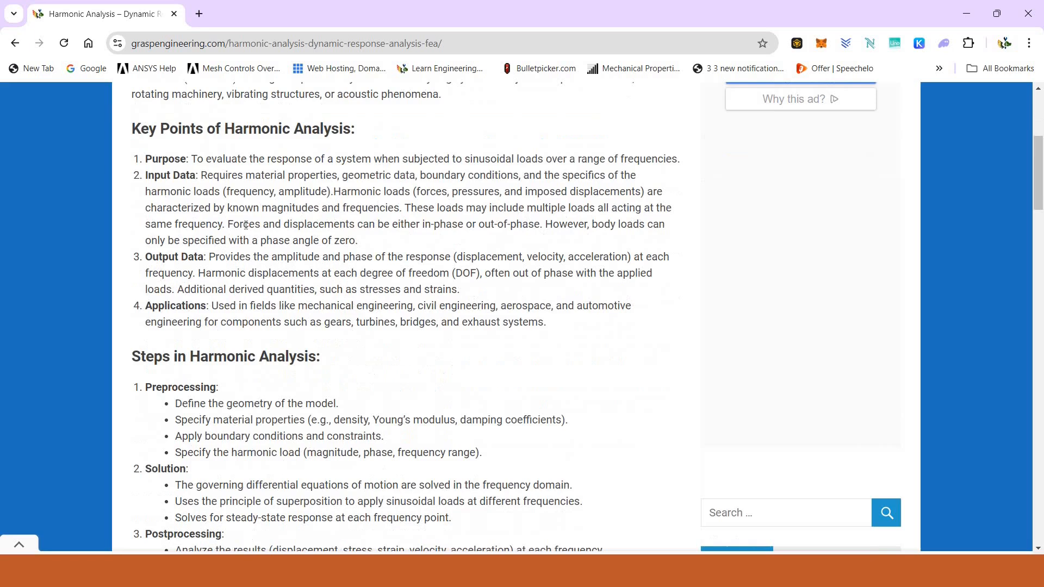
scroll(268, 387, down, 3)
scroll(258, 299, down, 3)
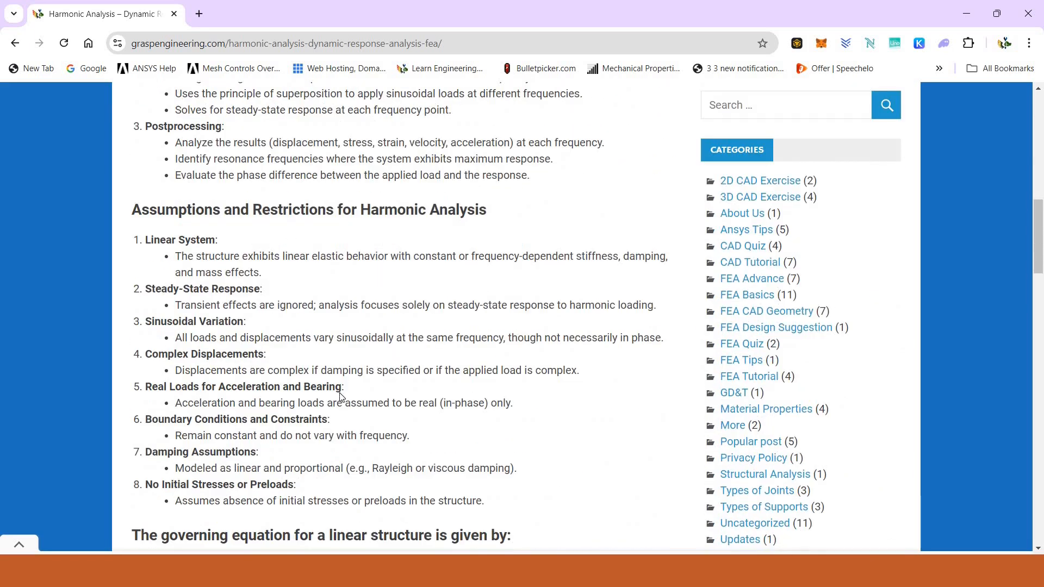
scroll(163, 212, down, 3)
scroll(426, 419, down, 3)
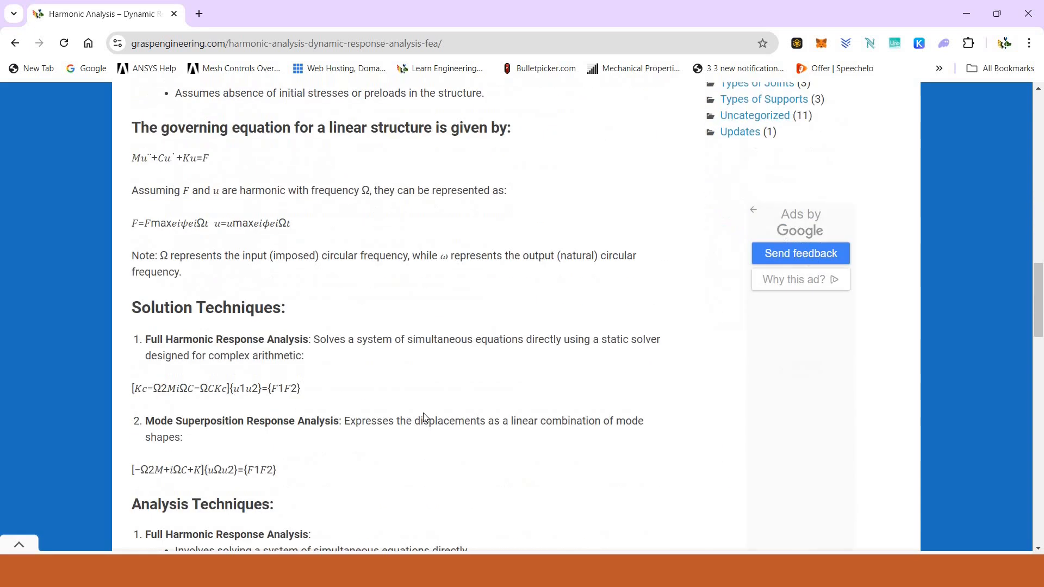
scroll(321, 242, down, 6)
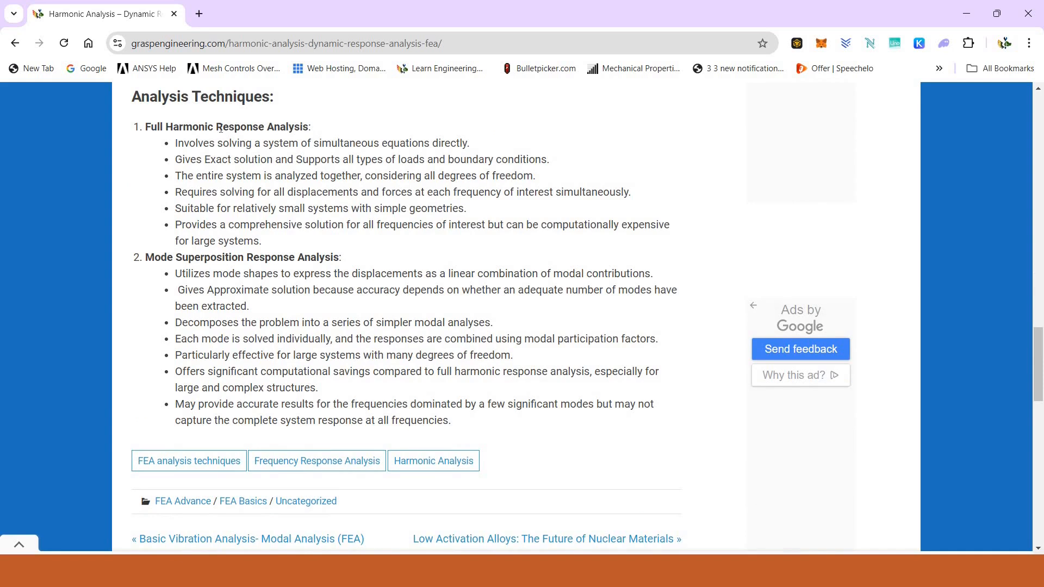
Examine the Full Harmonic and Mode Superposition Response Analysis headings and highlight the point about decomposing the problem into simpler modal analyses
drag(145, 127, 184, 128)
click(390, 252)
drag(145, 258, 417, 265)
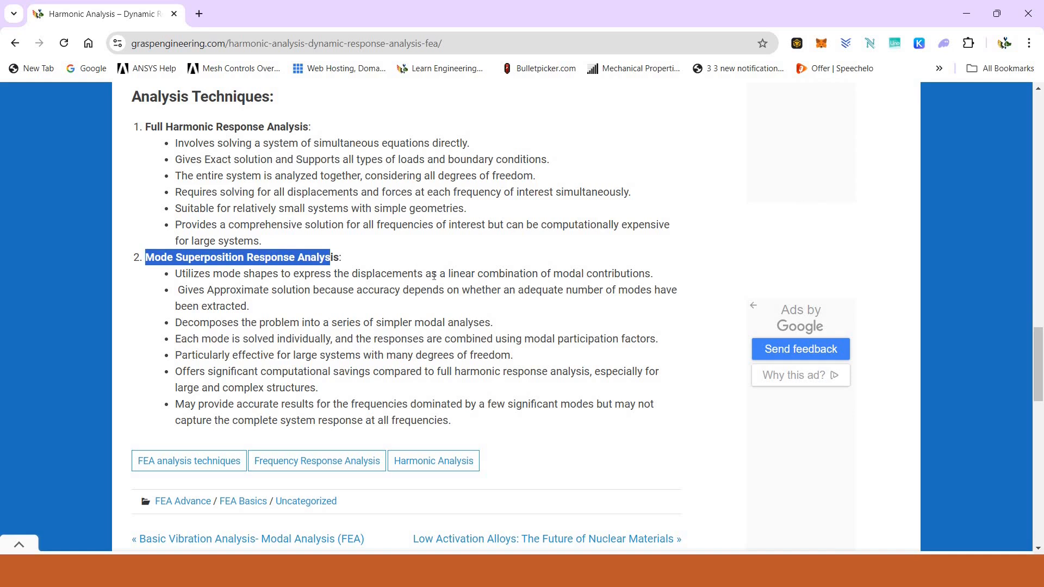
click(419, 276)
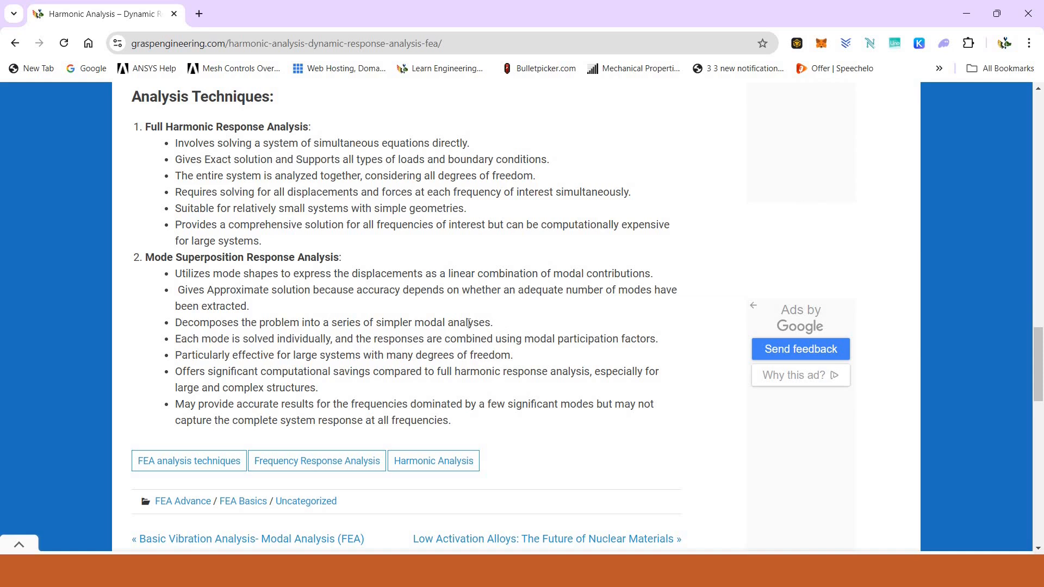
drag(493, 322, 170, 323)
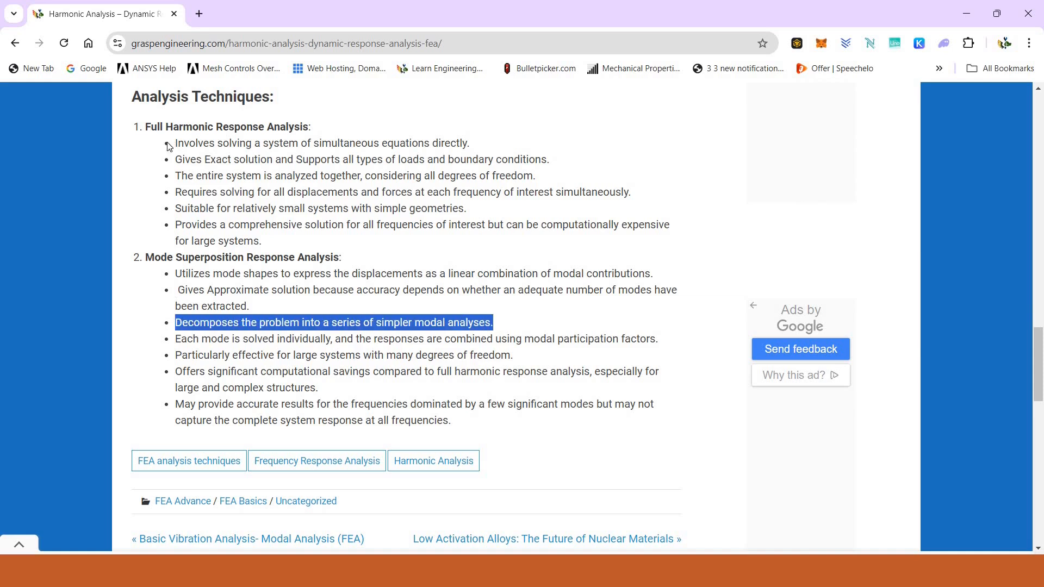
Examine the full method's points on simultaneous equations, exact solution, supported loads and degrees of freedom, comparing them with mode superposition's approximate solution
drag(177, 143, 488, 147)
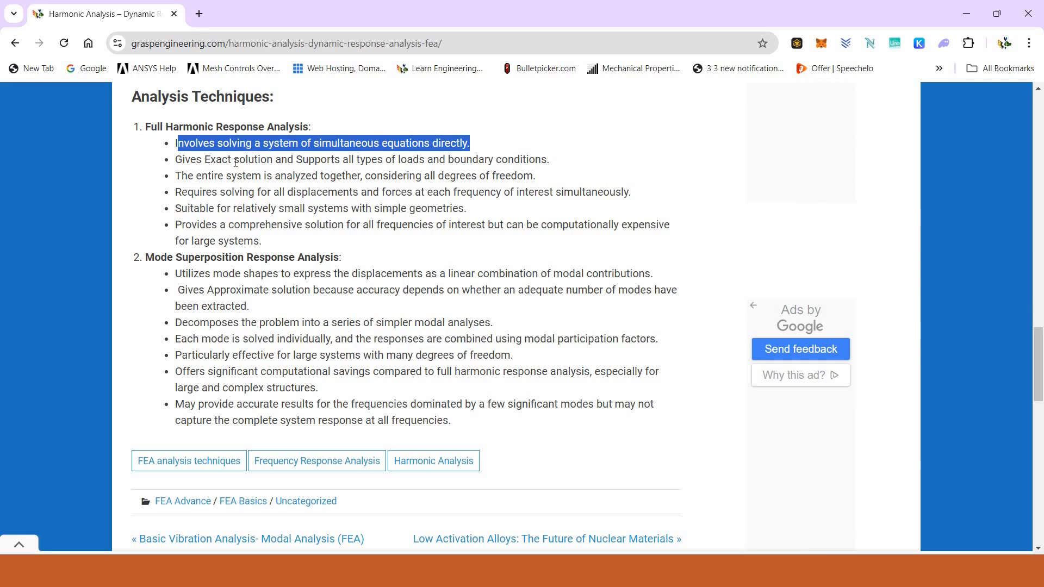
drag(205, 160, 338, 162)
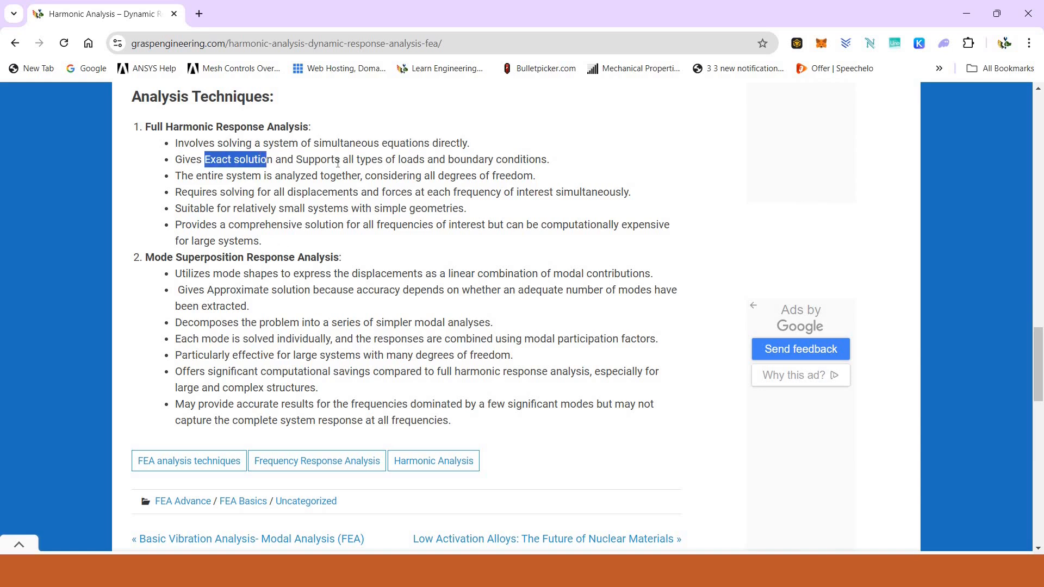
drag(207, 290, 263, 290)
click(567, 167)
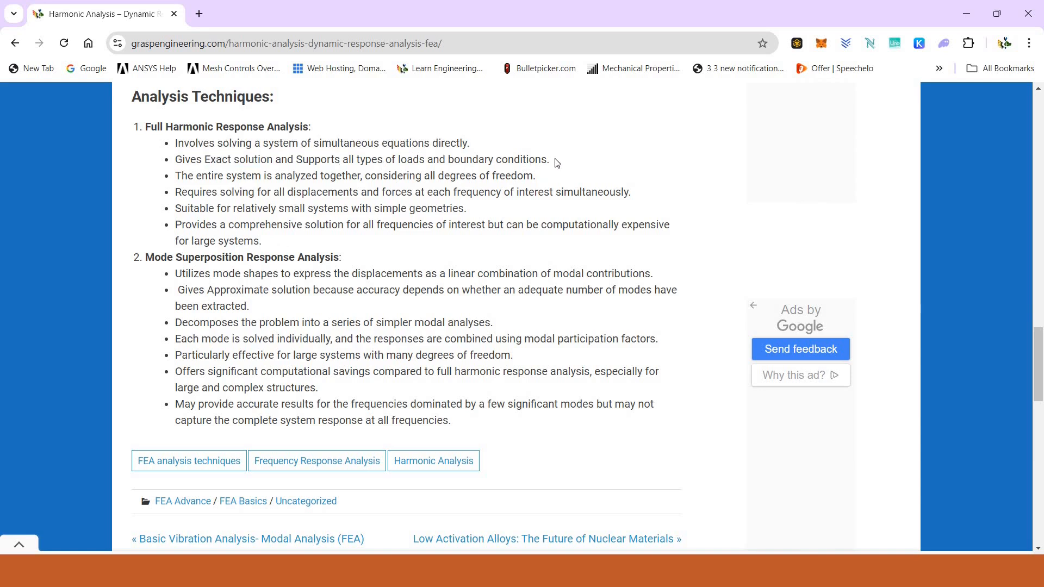
drag(549, 159, 175, 144)
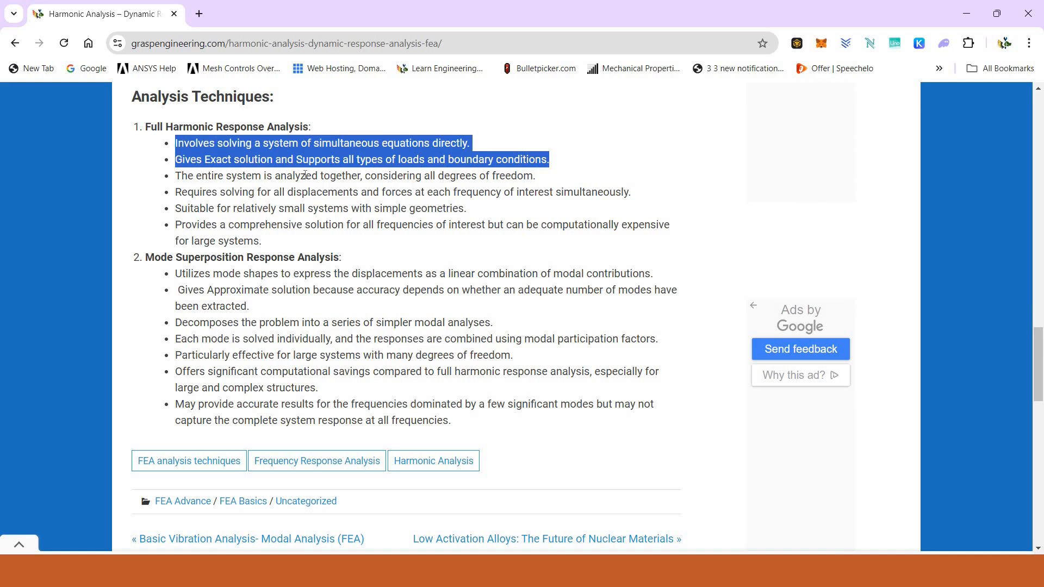
click(362, 181)
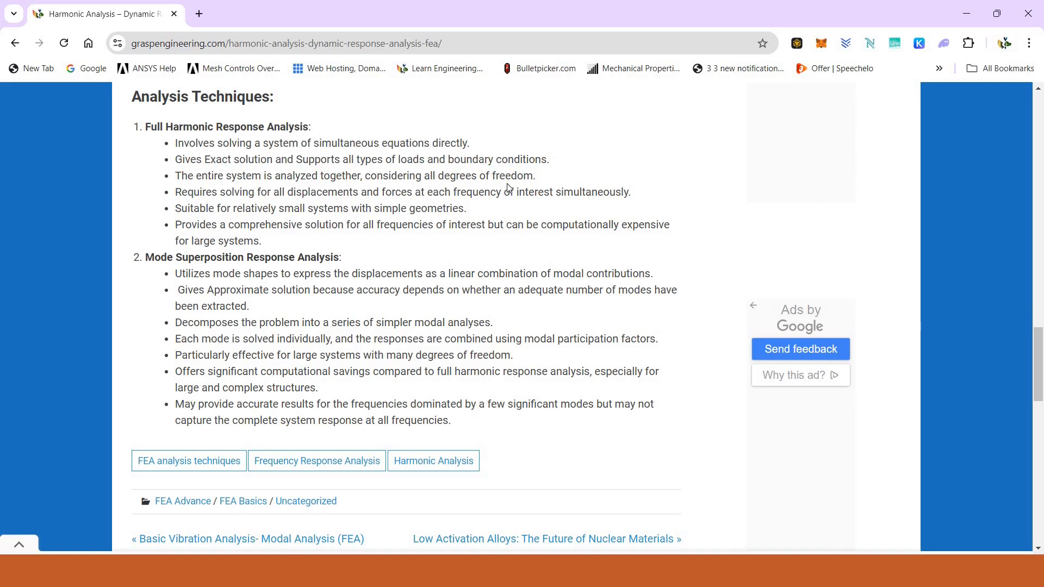
drag(365, 176, 536, 177)
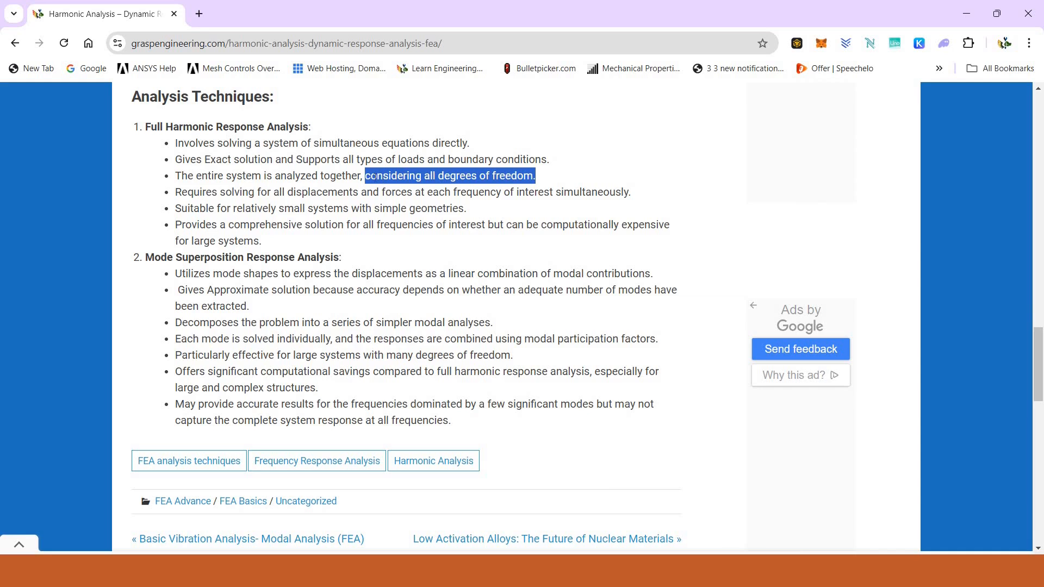
click(289, 172)
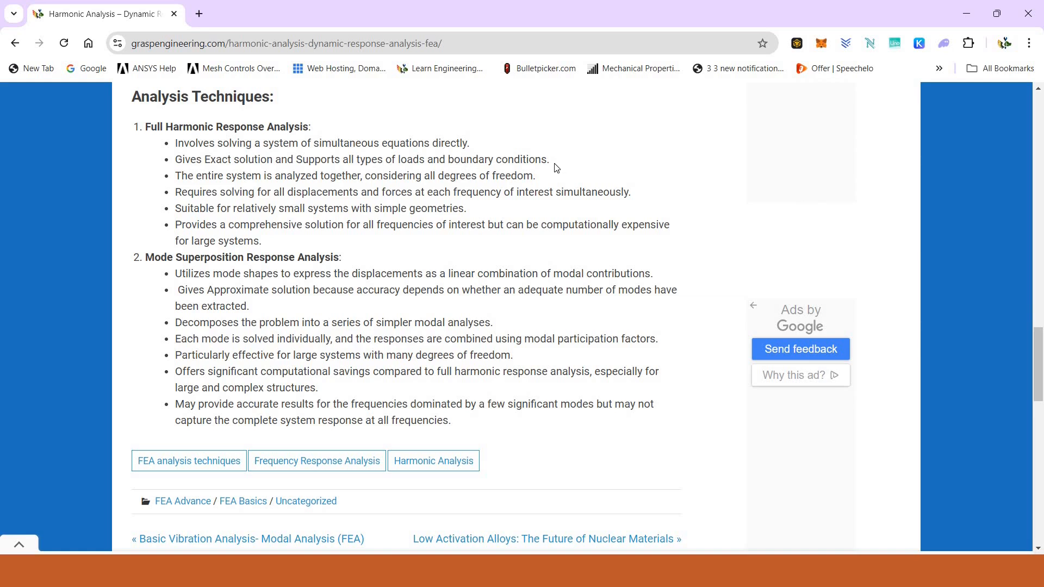
Show the Problem Statement slide, then switch to the Anti Vibration Mount project in Workbench
key(alt+Tab)
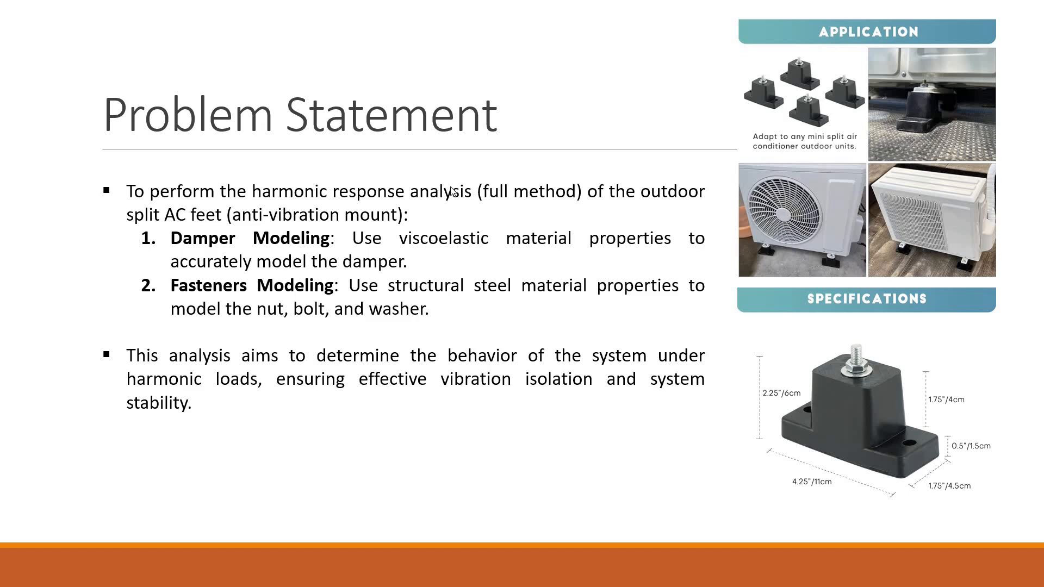
key(alt+Tab)
key(alt+Tab)
key(alt+Tab)
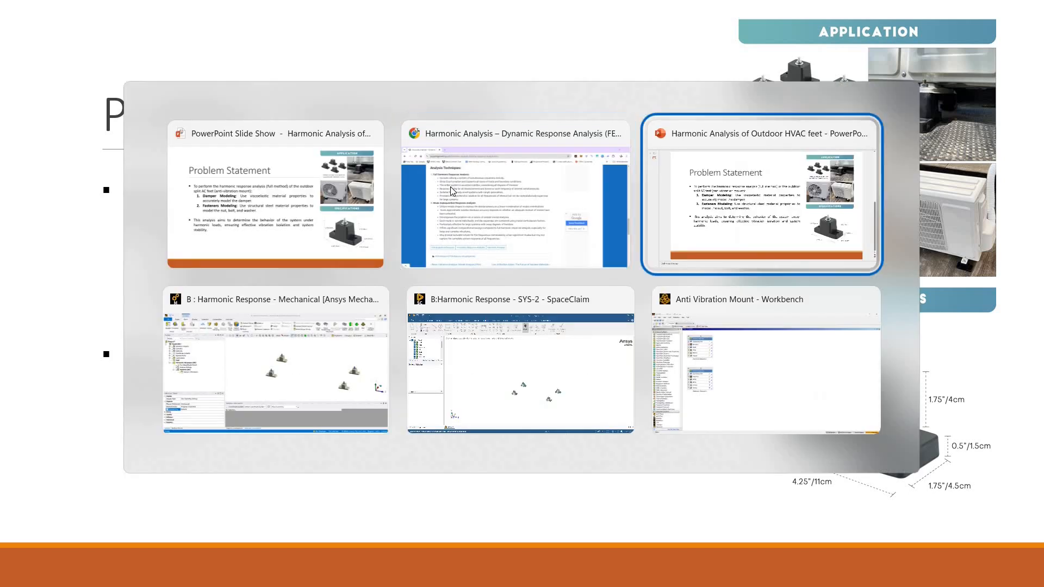
key(alt+Tab)
key(alt+Tab)
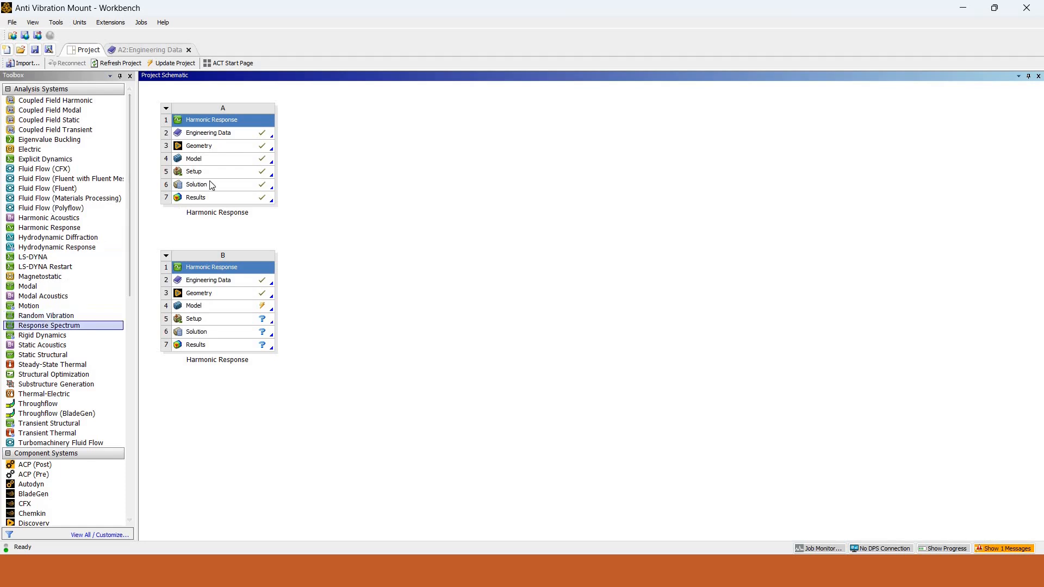
Select the Geometry cell of Harmonic Response system B and switch to its open SpaceClaim model
click(201, 295)
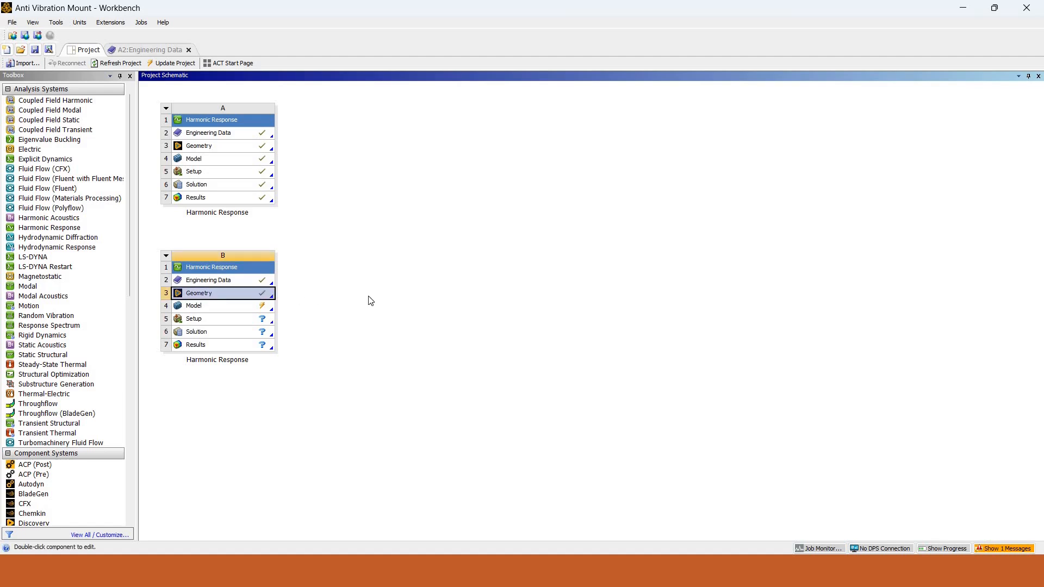
key(alt+Tab)
key(alt+Tab)
key(alt+Tab)
key(alt+Tab)
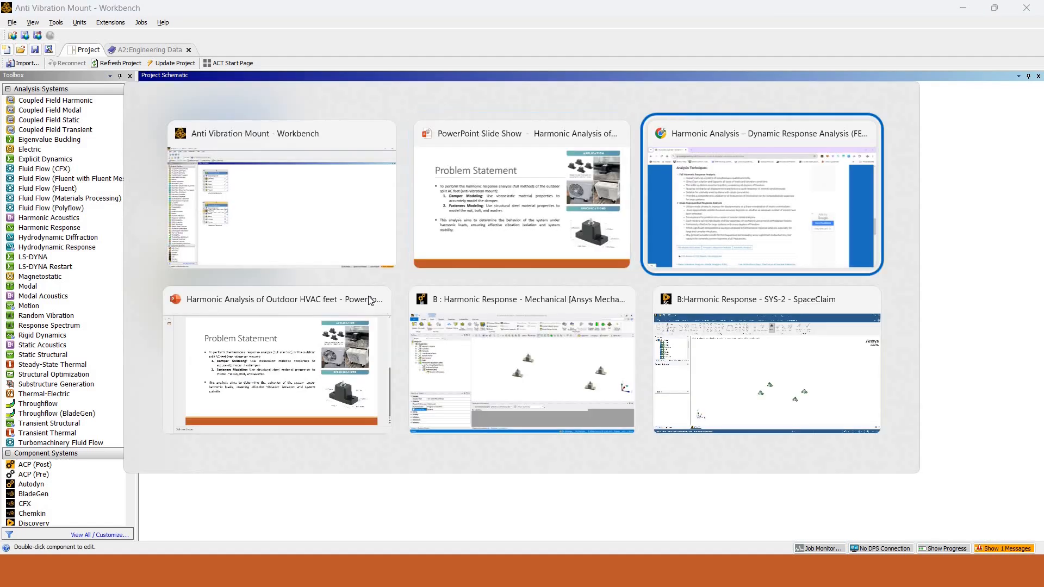
key(alt+Tab)
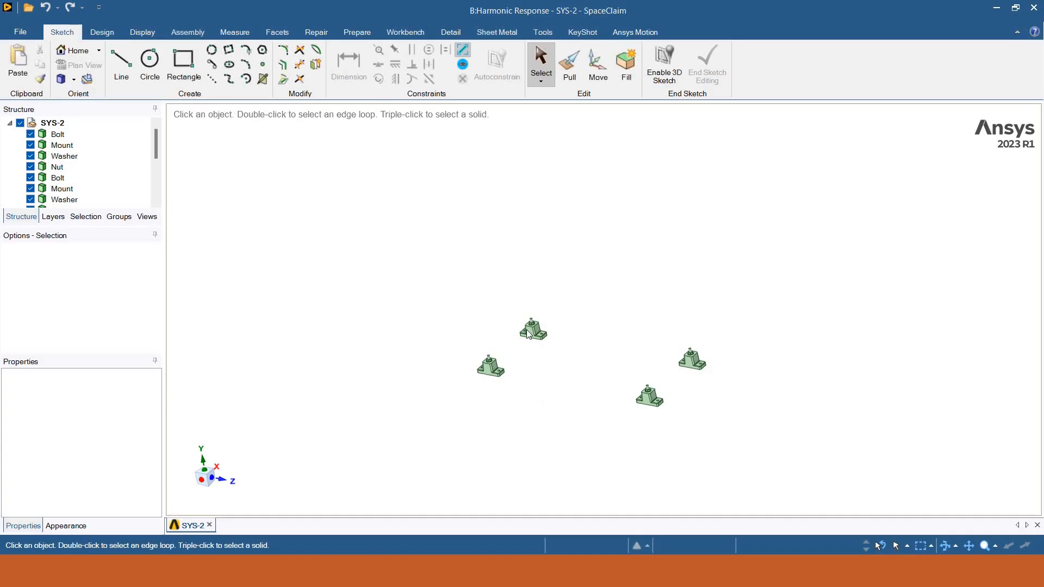
Inspect the four-mount assembly and its bolt, mount, washer and nut bodies in the structure tree
scroll(530, 341, up, 5)
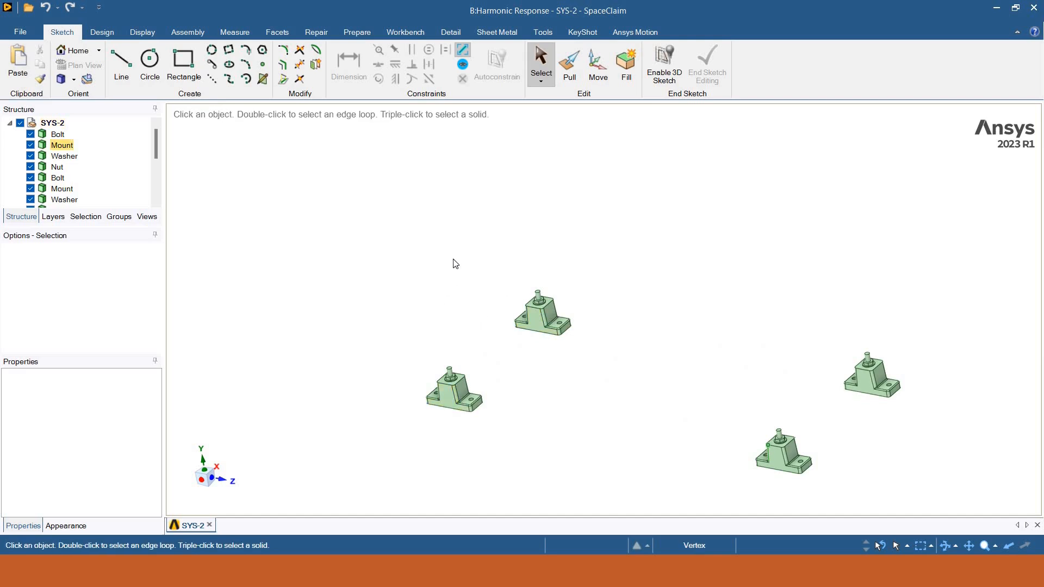
scroll(452, 270, up, 2)
scroll(452, 268, down, 6)
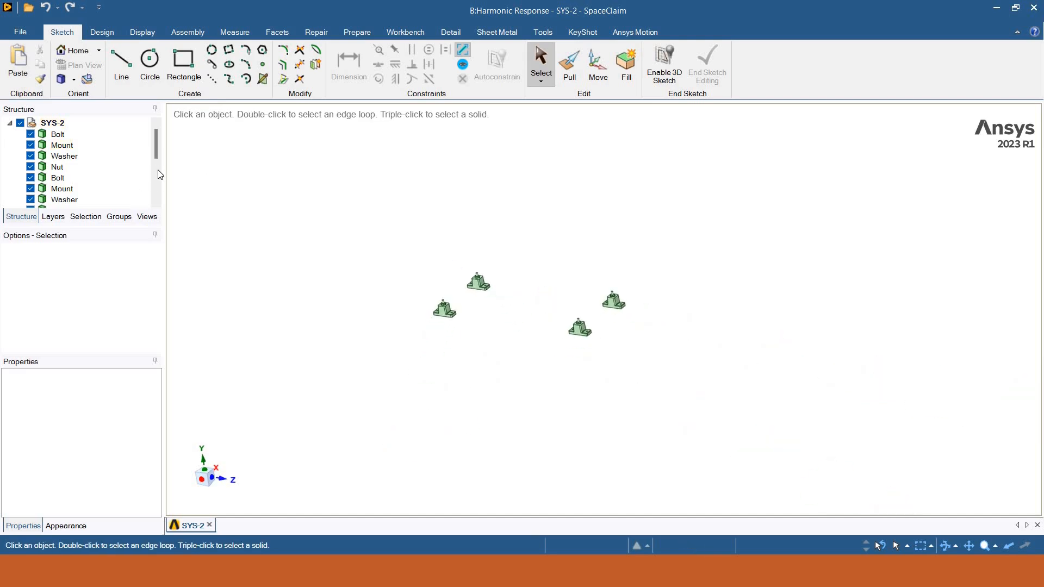
click(158, 183)
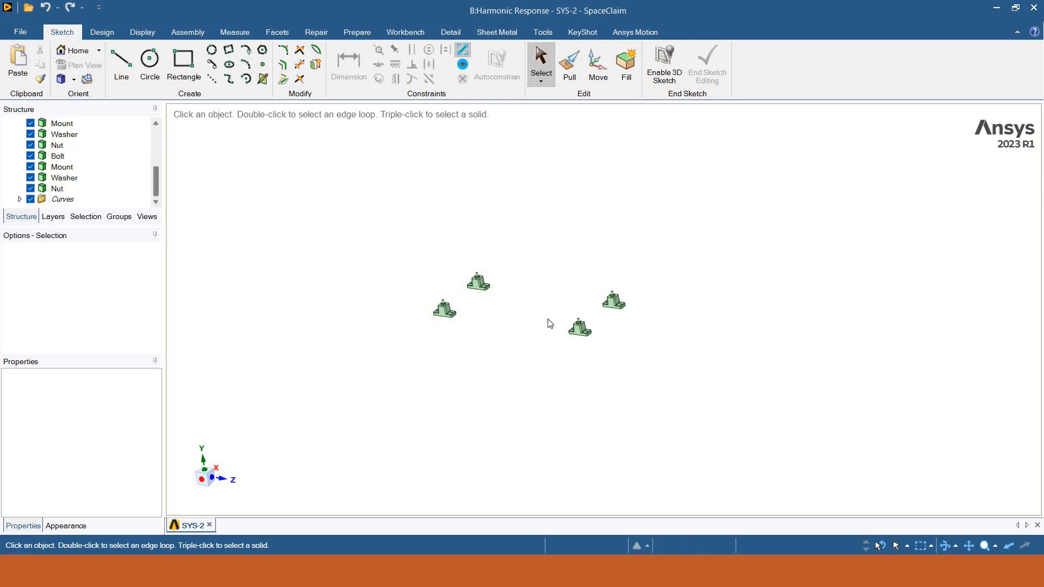
scroll(526, 333, up, 5)
middle_drag(493, 324, 533, 310)
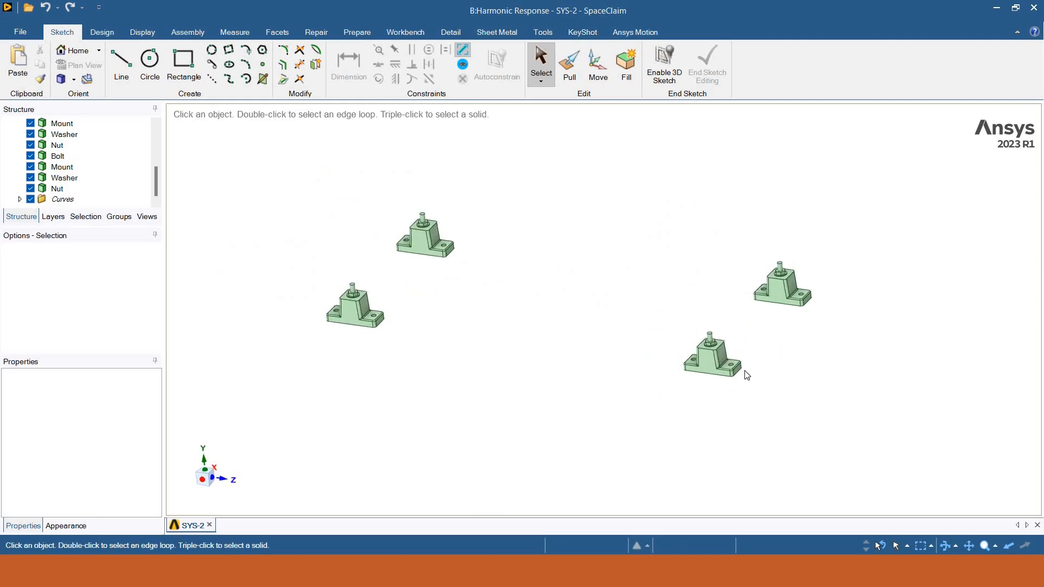
Examine one anti-vibration mount up close, picking its front face and a nut face, and clear the selection
scroll(731, 373, up, 6)
scroll(491, 288, up, 3)
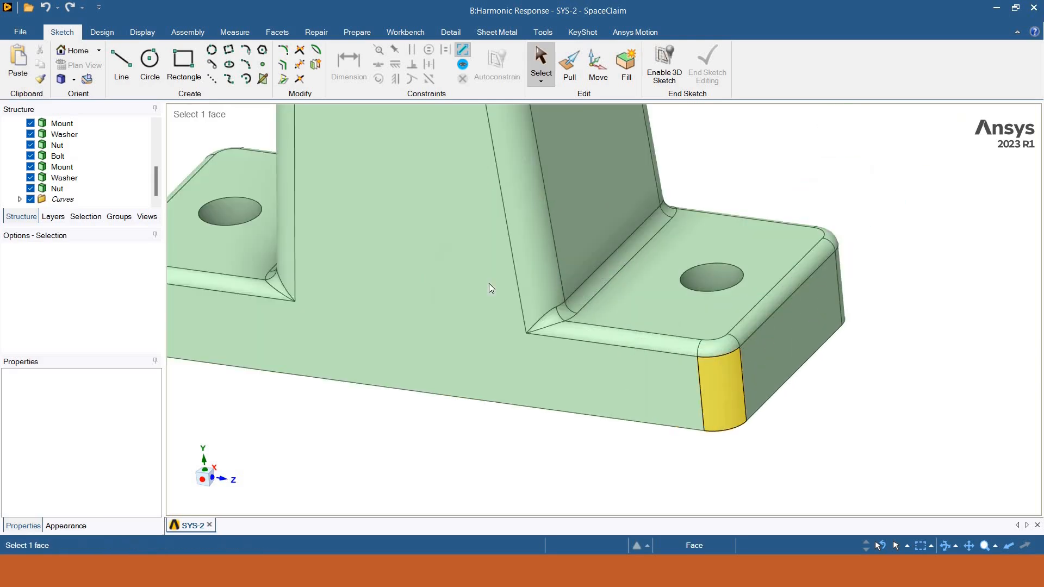
scroll(537, 213, down, 3)
click(536, 212)
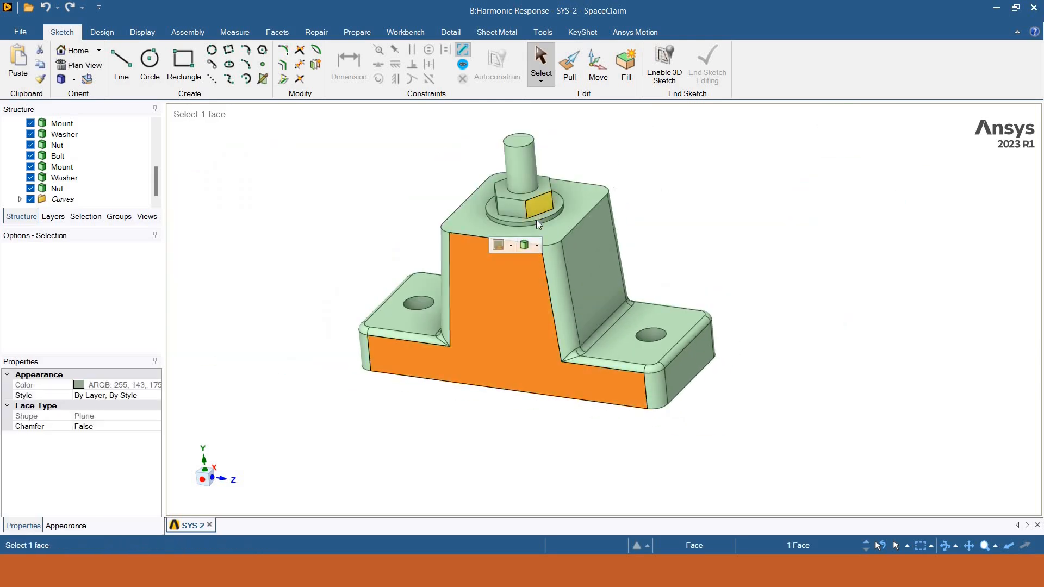
click(537, 205)
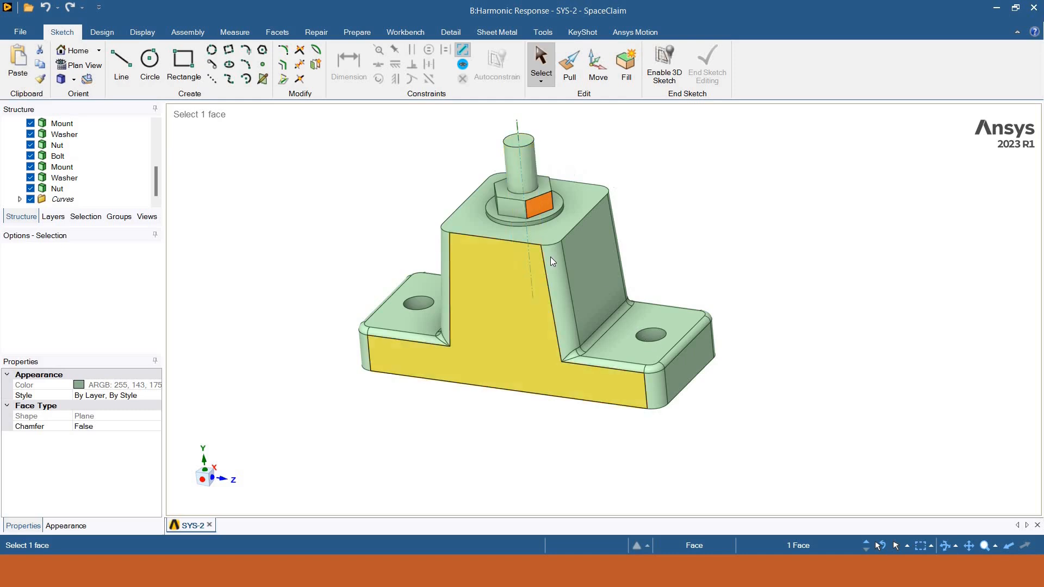
scroll(598, 353, down, 8)
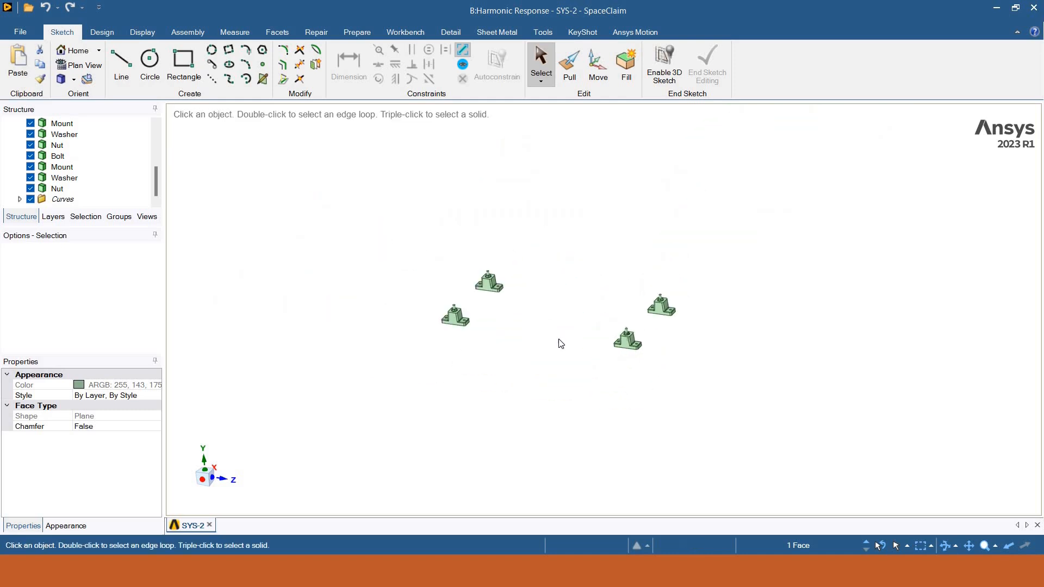
scroll(560, 343, up, 2)
click(551, 348)
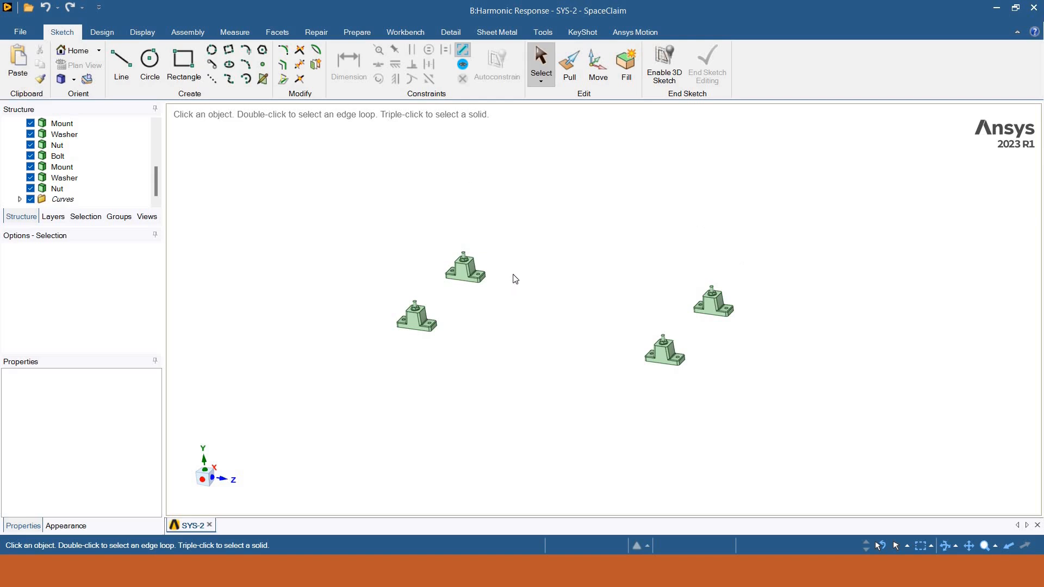
Compare the mount geometry with the product images on the Problem Statement slide and return to SpaceClaim
key(alt+Tab)
click(875, 175)
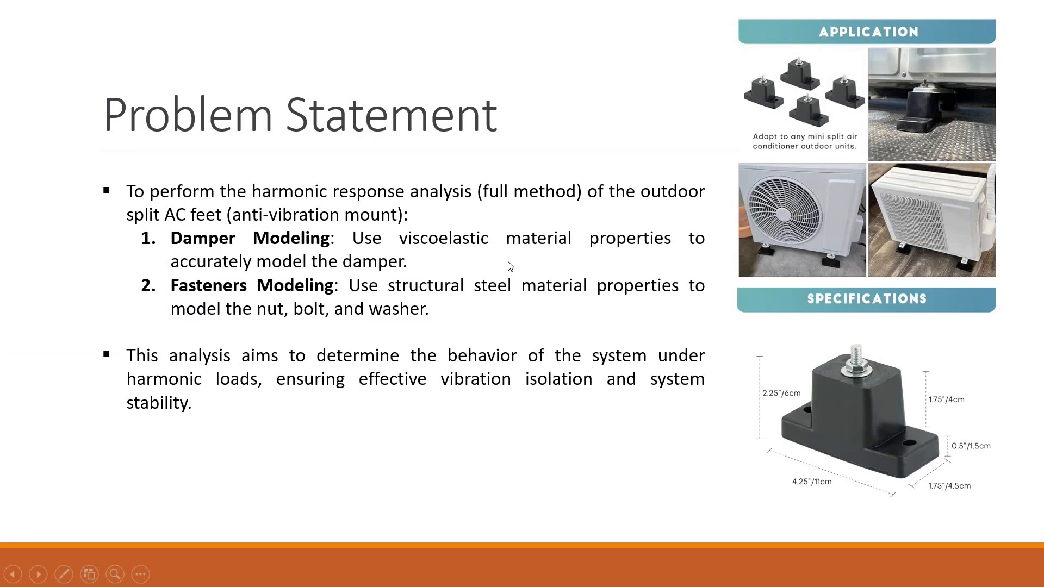
key(alt+Tab)
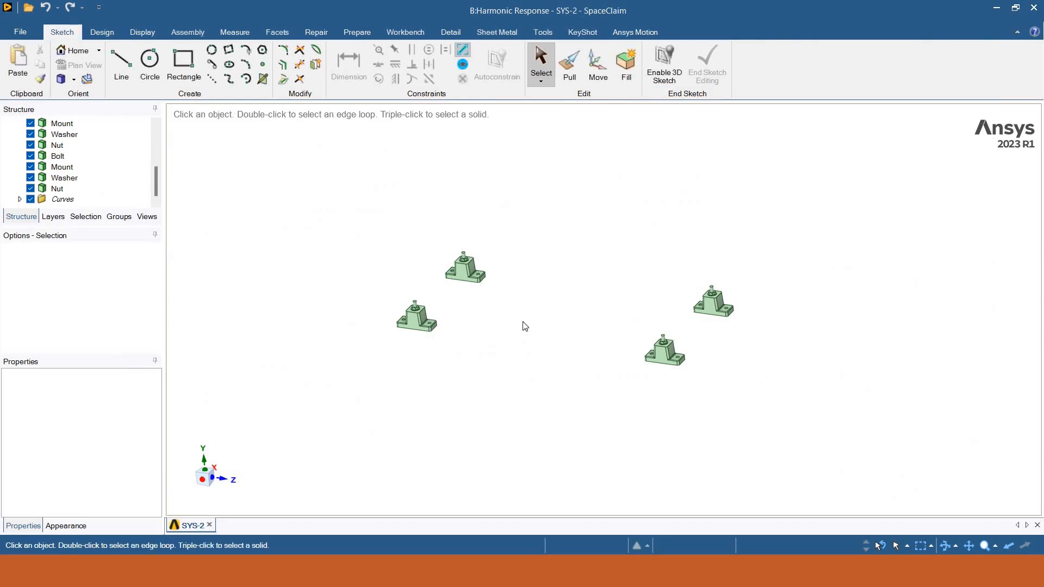
Switch to Workbench and open the Engineering Data of Harmonic Response system B
key(alt+Tab)
key(Tab)
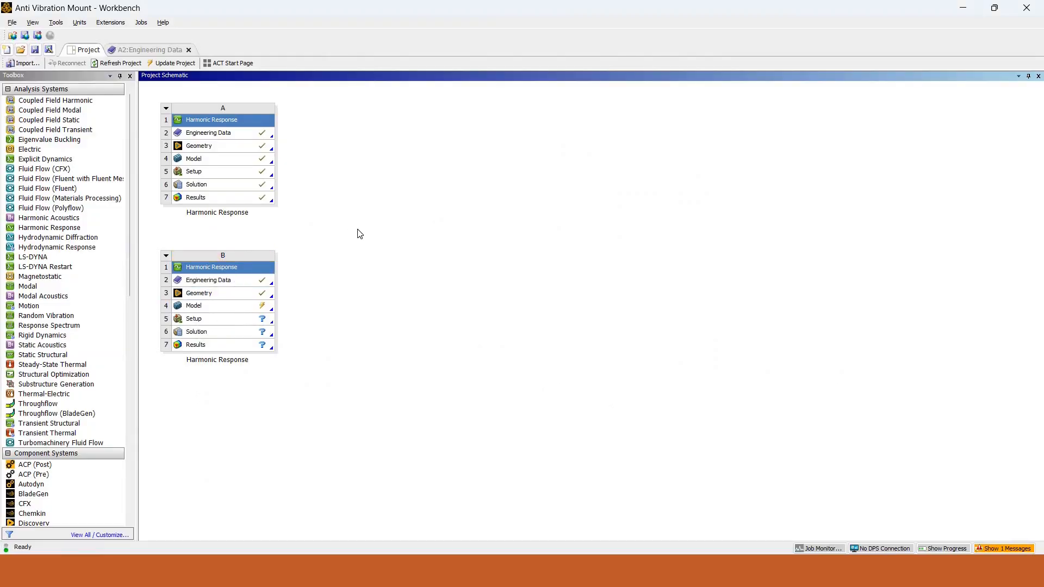
double_click(235, 282)
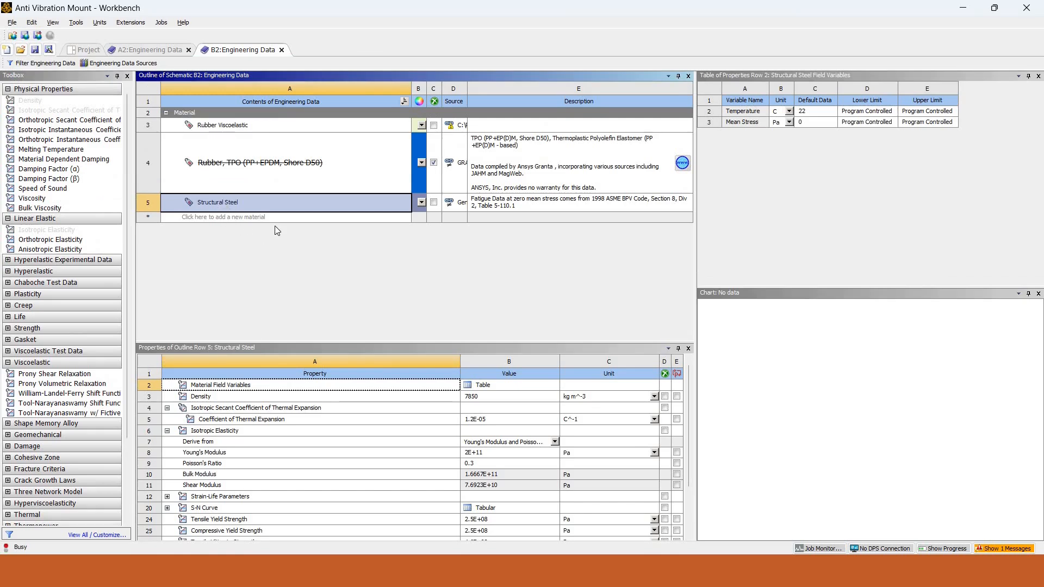
Filter the engineering data and review the density, Young's modulus and Poisson's ratio of the Rubber Viscoelastic material
click(60, 64)
click(229, 129)
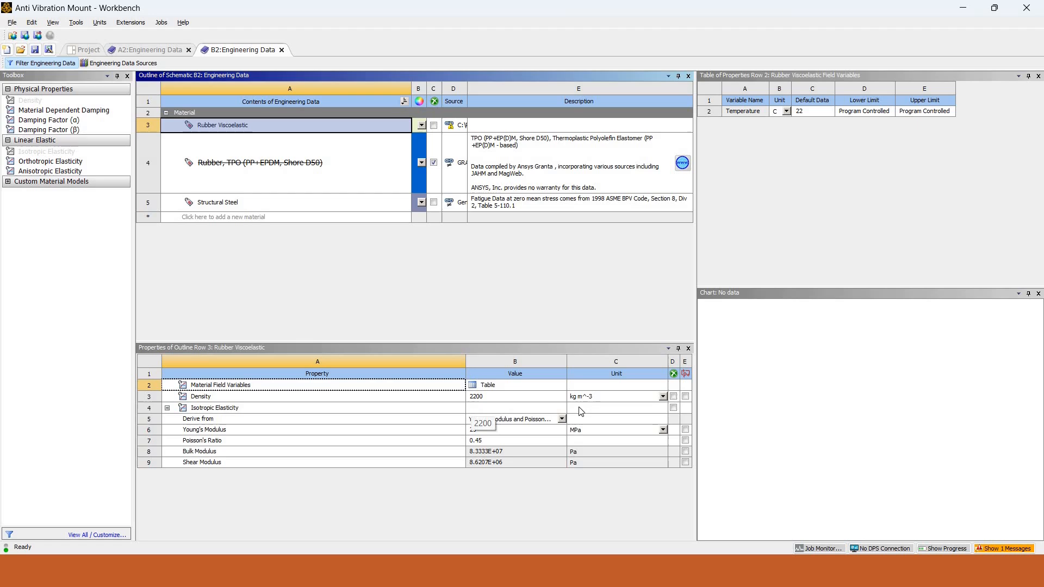
click(493, 435)
key(Down)
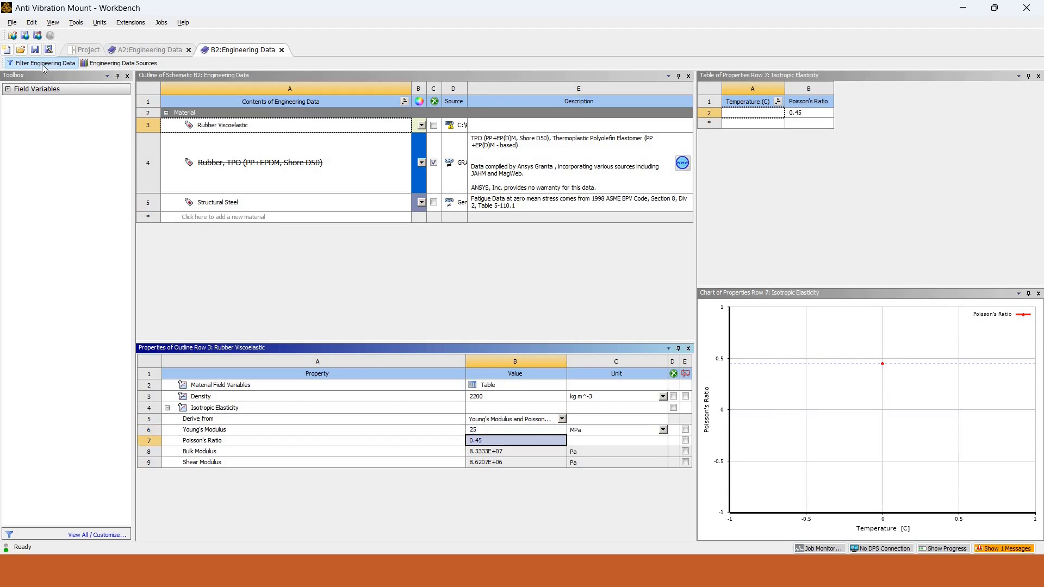
Remove the engineering data filter and show the Prony Shear Relaxation table of Rubber Viscoelastic
click(43, 65)
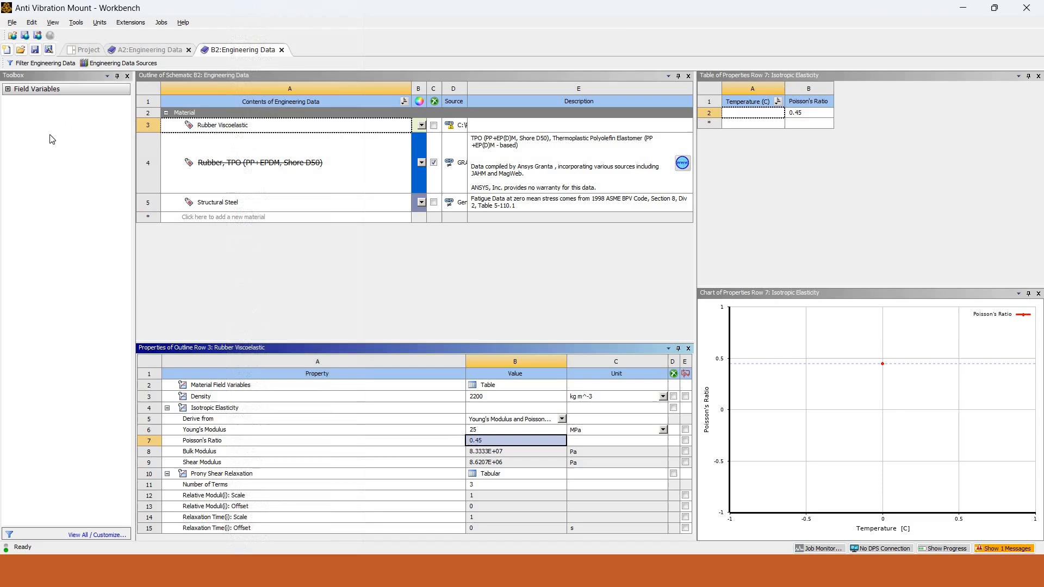
click(224, 126)
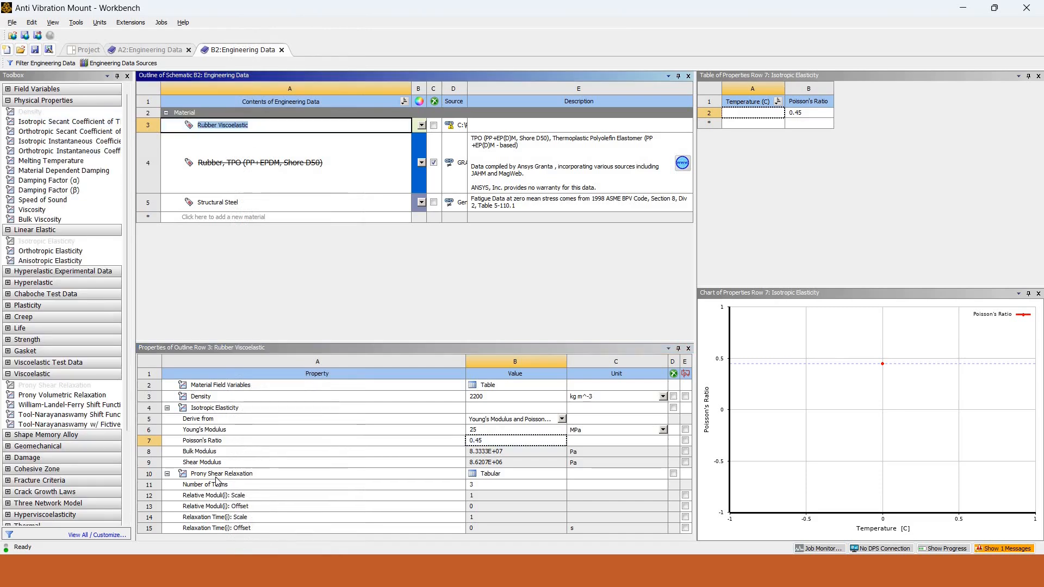
click(237, 476)
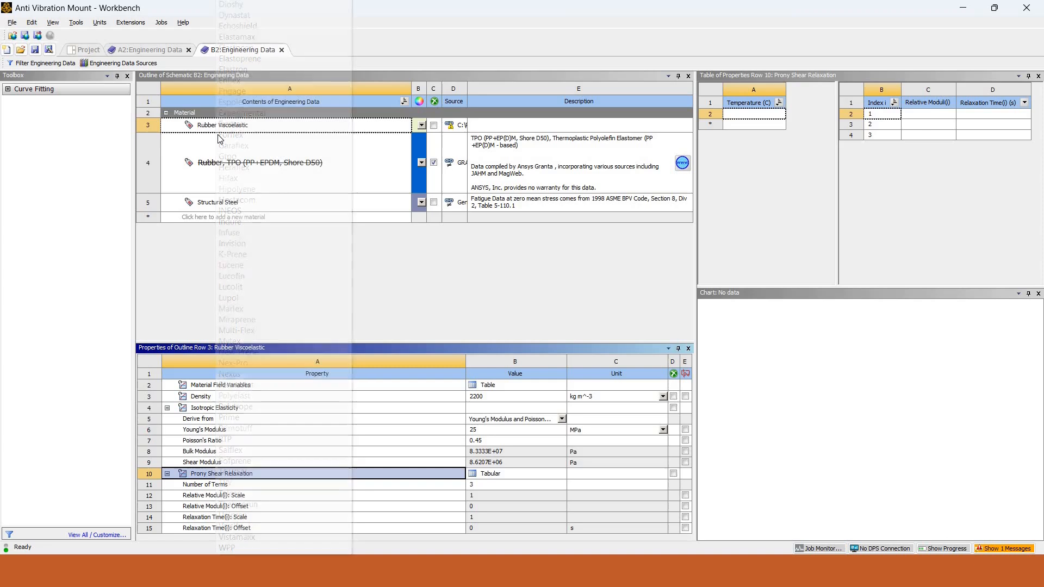
key(alt+Tab)
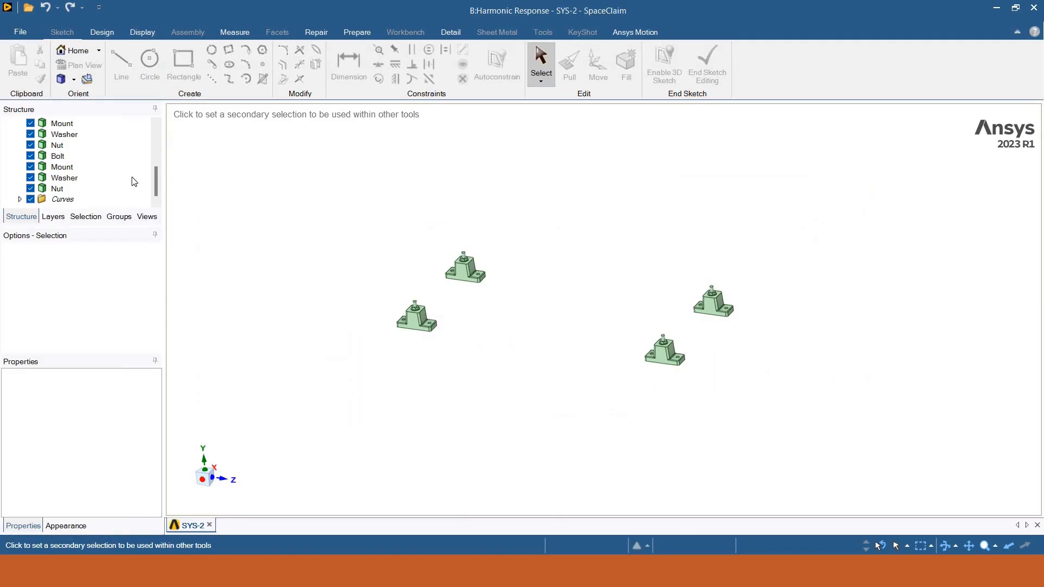
key(alt+Tab)
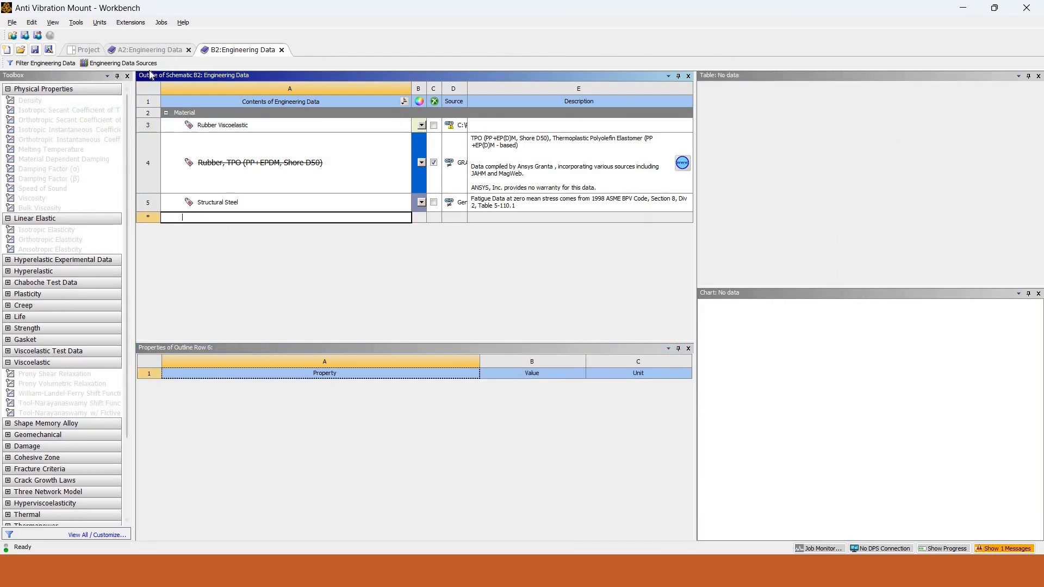
click(232, 129)
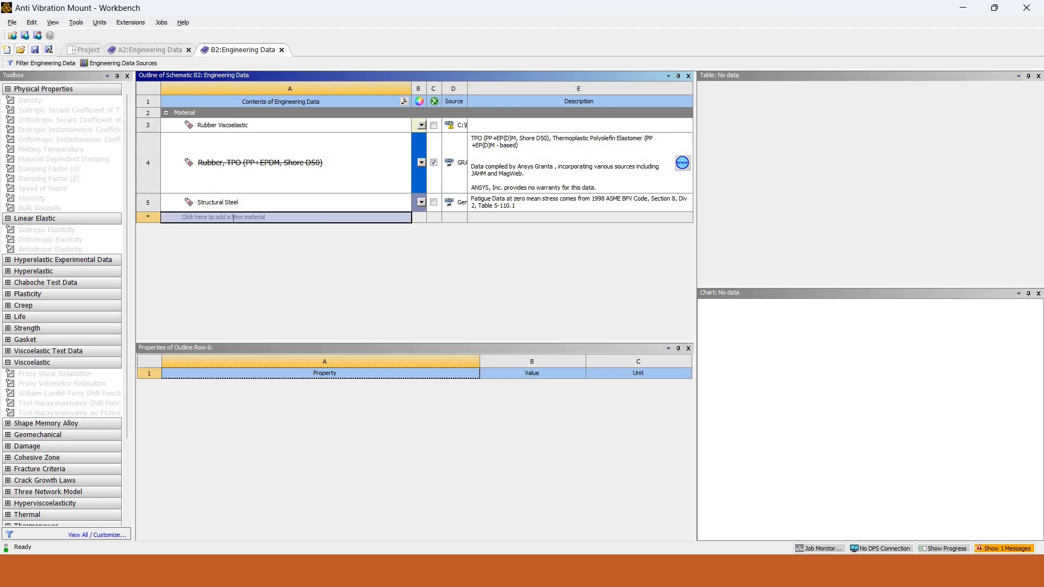
click(216, 219)
key(Escape)
click(210, 219)
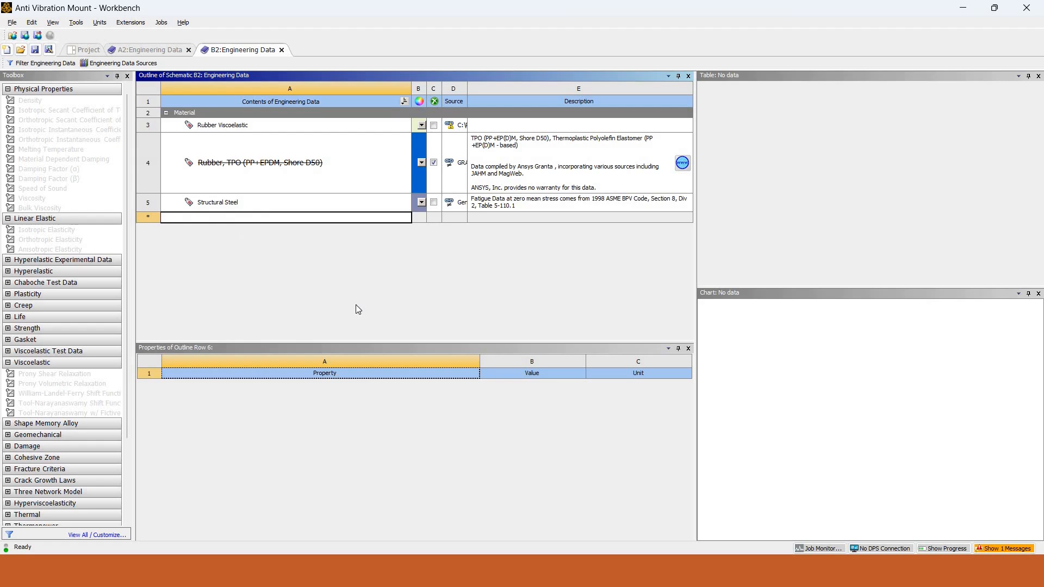
key(alt+Tab)
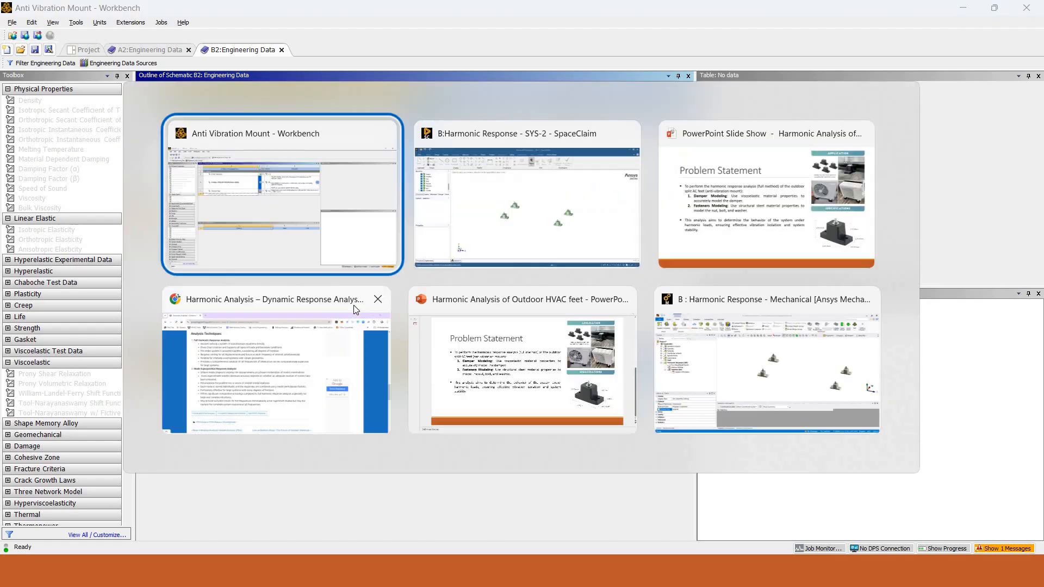
key(Tab)
key(Tab)
key(Tab)
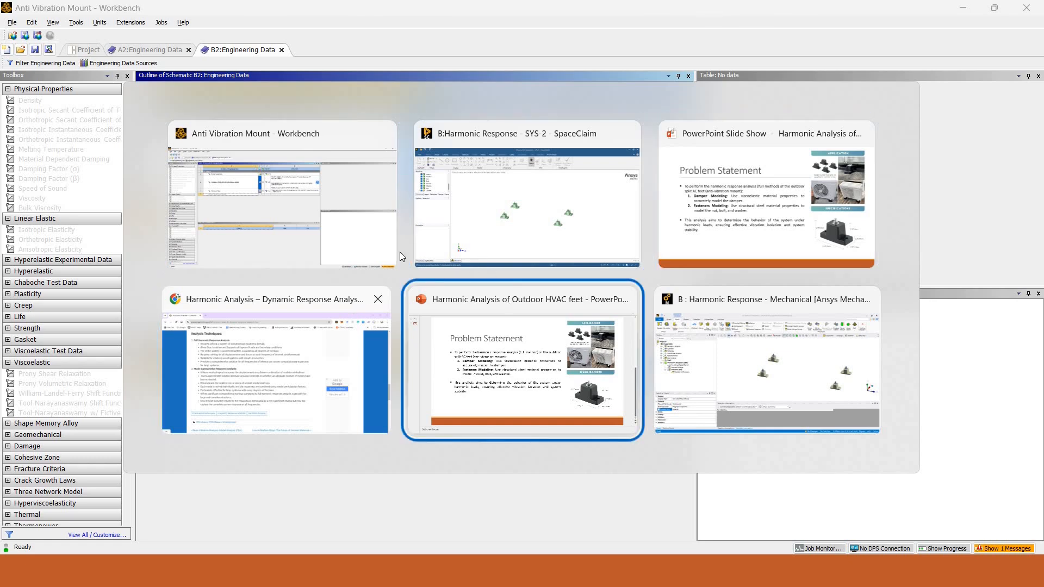
key(Escape)
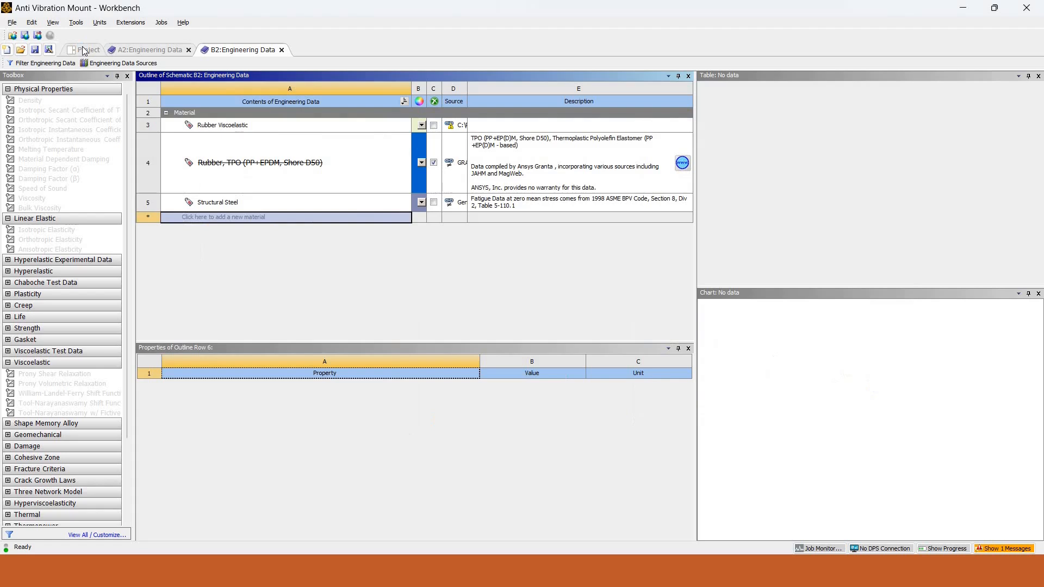
Return to the project schematic, open the Model of Harmonic Response system B in Mechanical and turn the four-mount assembly to a side-on view
click(87, 50)
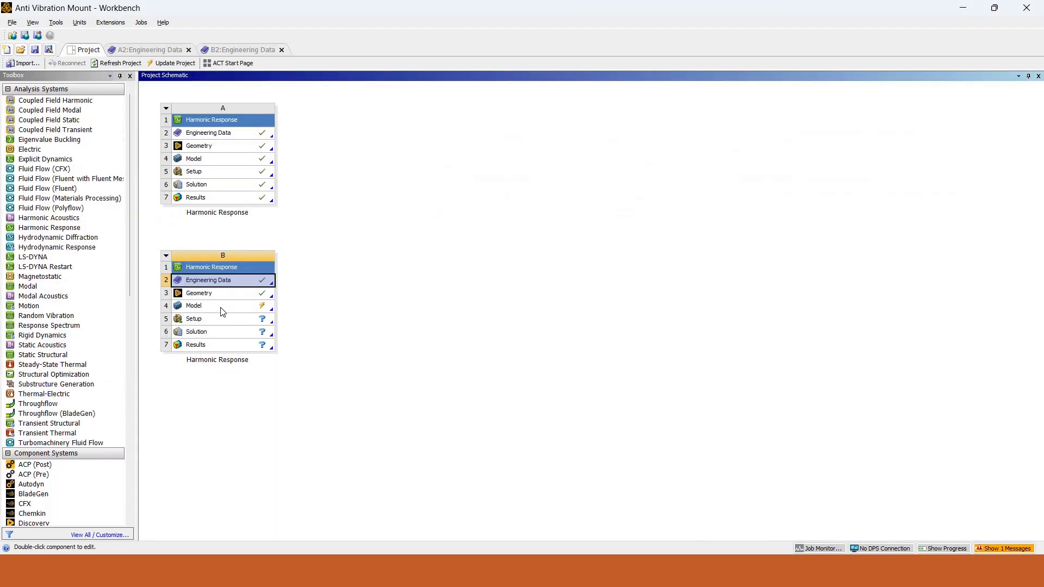
click(220, 306)
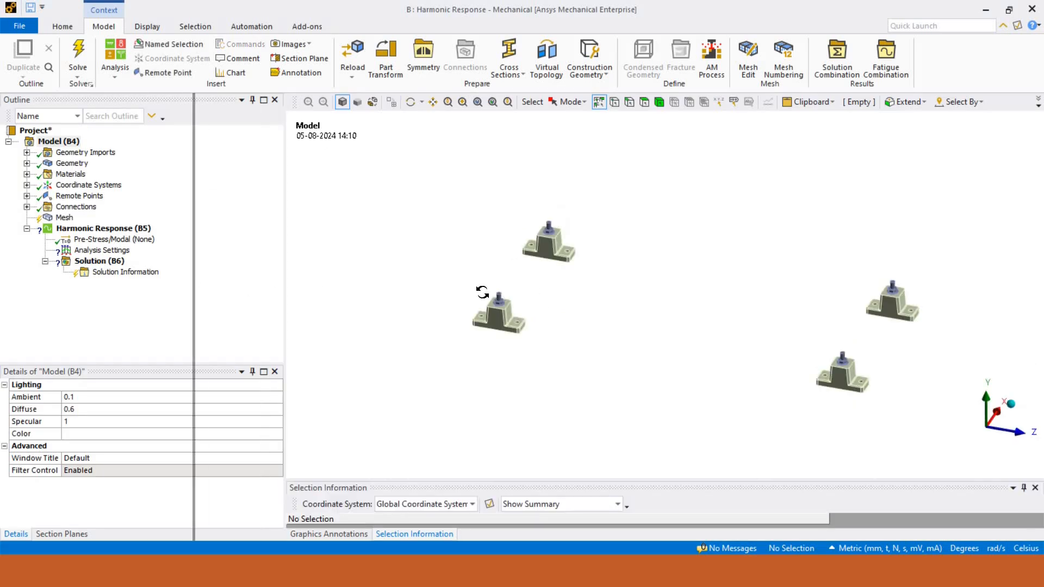
drag(483, 292, 683, 247)
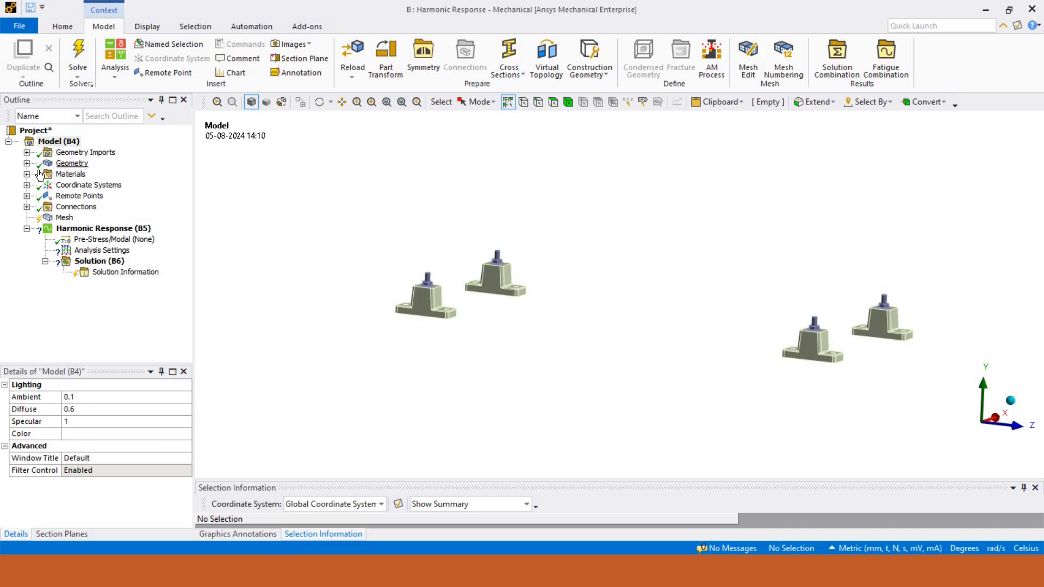
Show the Geometry branch, hide the date and time in the view annotation, and expand the branch to list its bodies
click(68, 163)
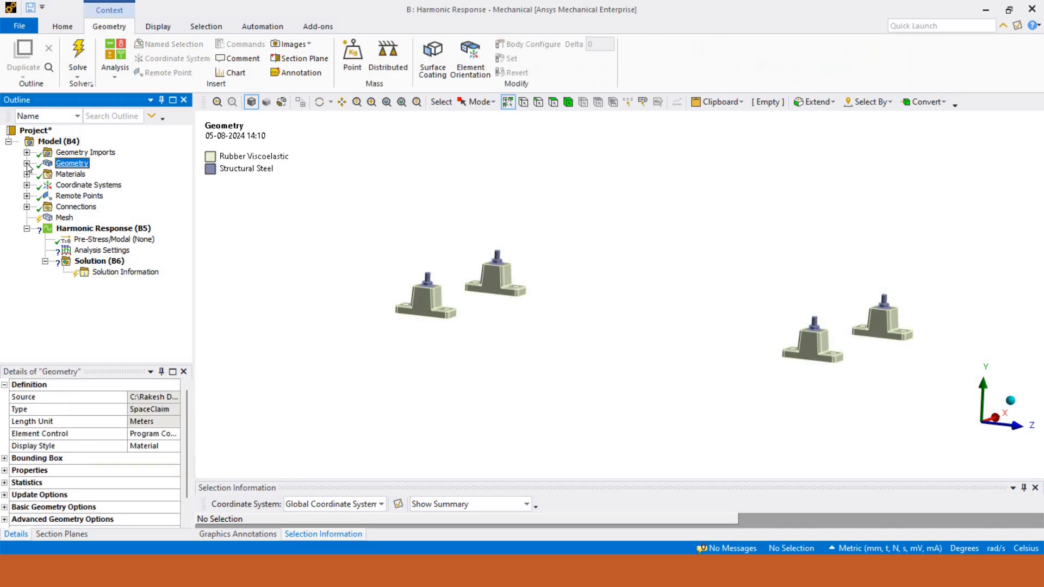
right_click(213, 133)
click(262, 140)
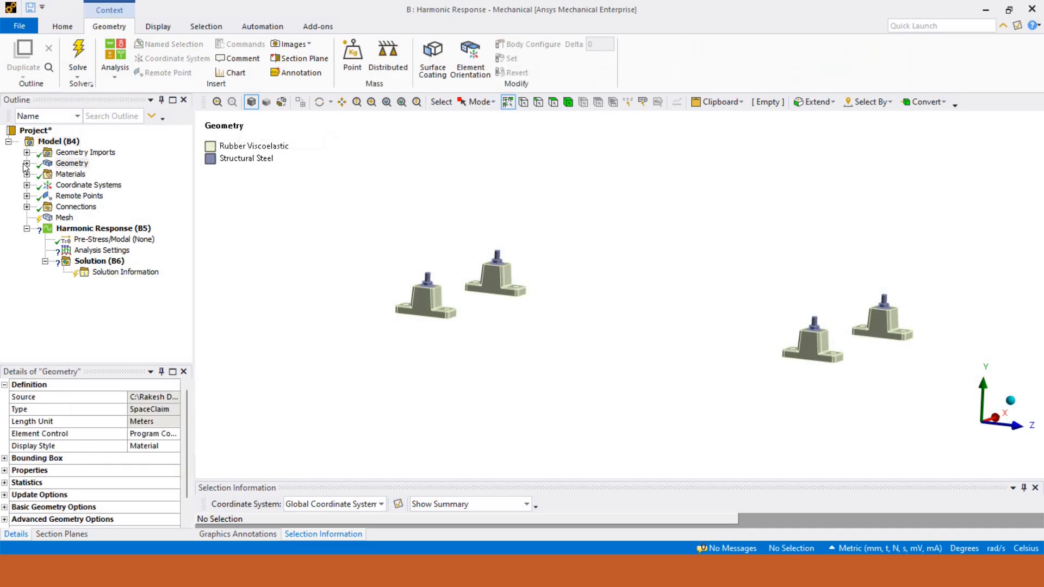
double_click(76, 163)
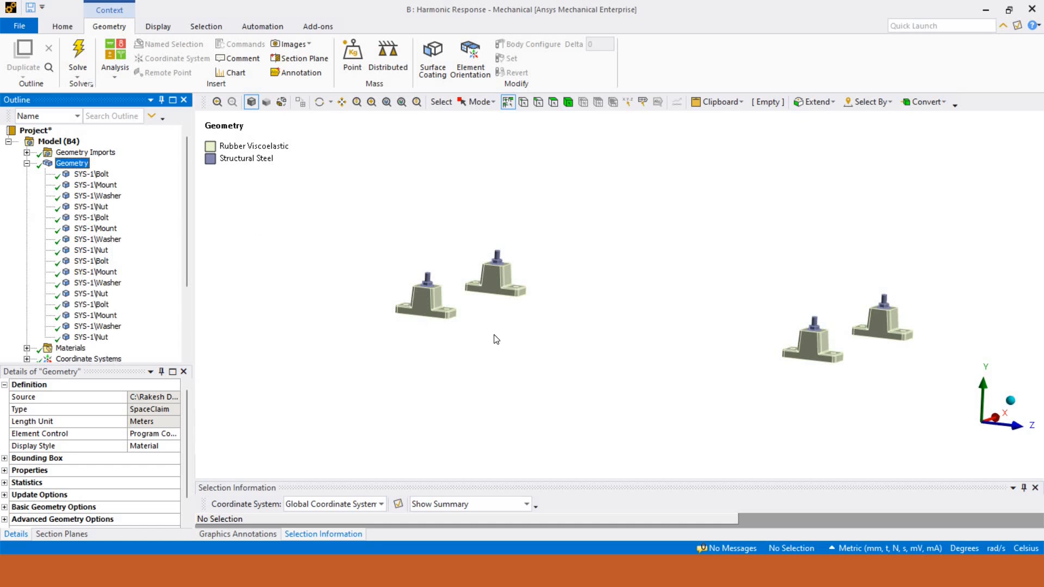
Select all four mount bodies in the model and go to their corresponding entries in the tree to check the material assignment
scroll(508, 331, up, 4)
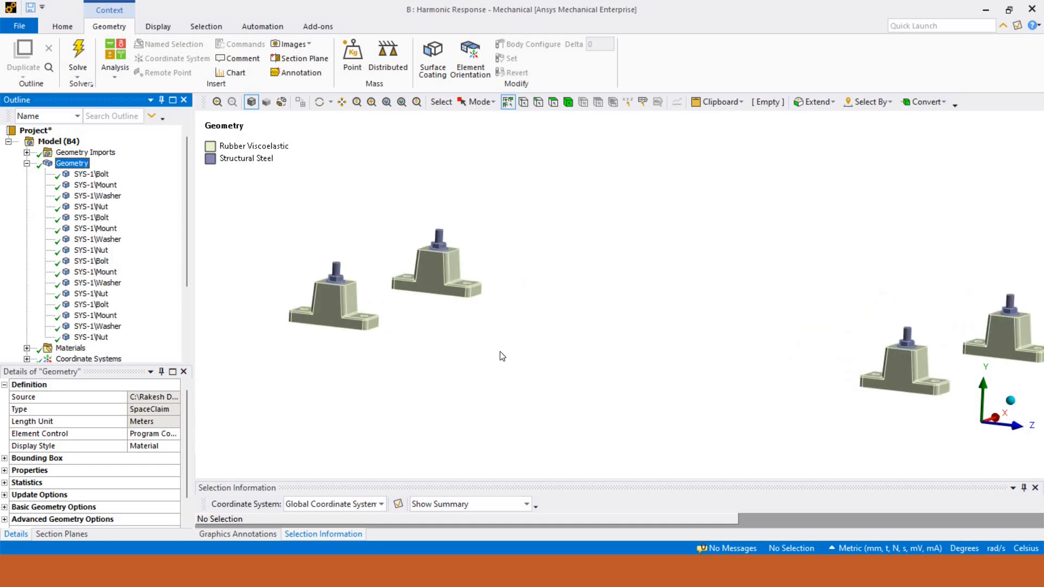
scroll(348, 315, up, 5)
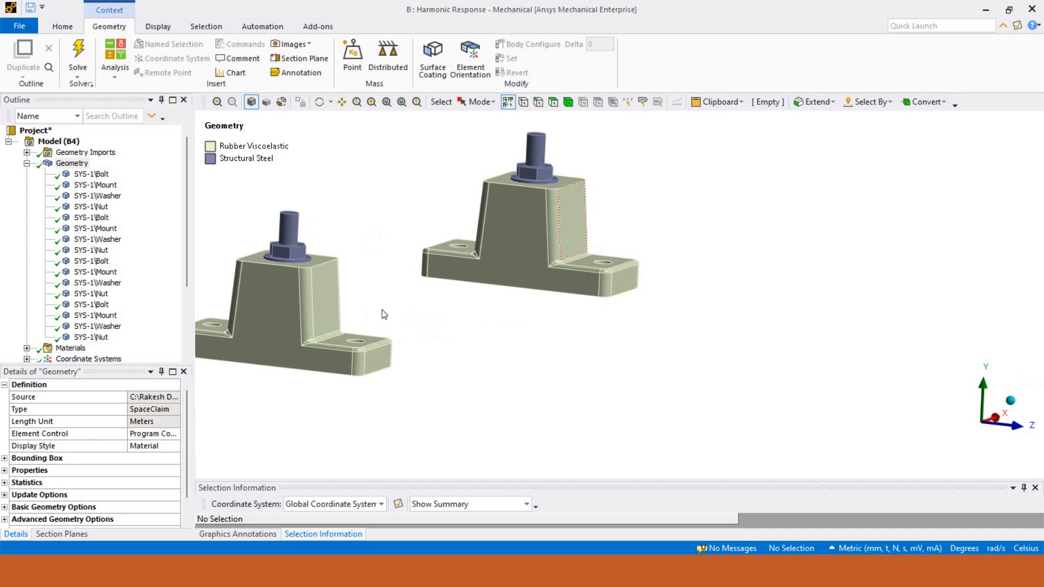
click(568, 102)
click(526, 250)
ctrl+click(335, 317)
scroll(335, 317, down, 2)
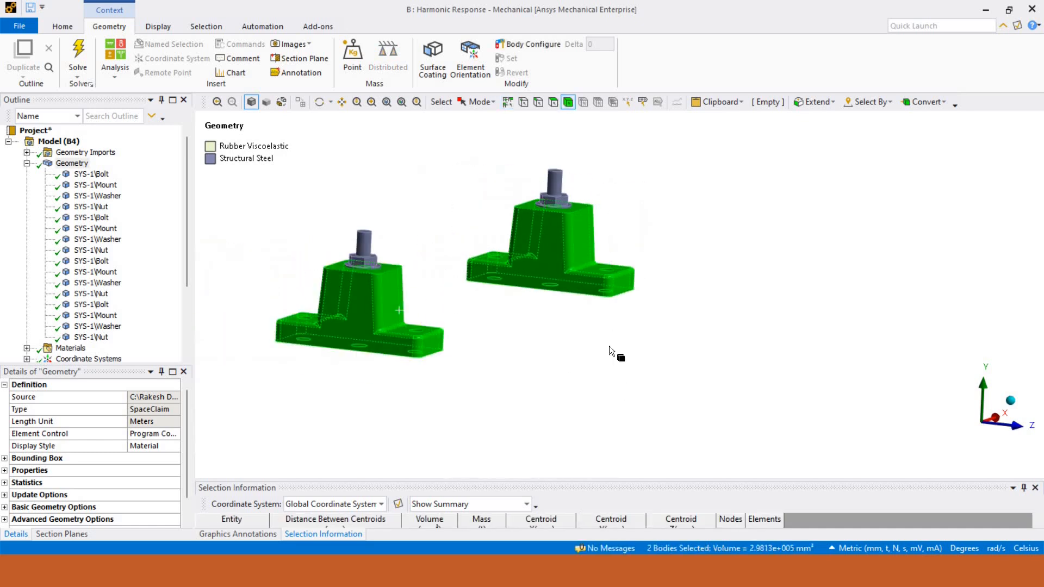
ctrl+middle_drag(986, 421, 573, 324)
ctrl+middle_drag(934, 192, 526, 169)
ctrl+click(610, 328)
ctrl+click(752, 258)
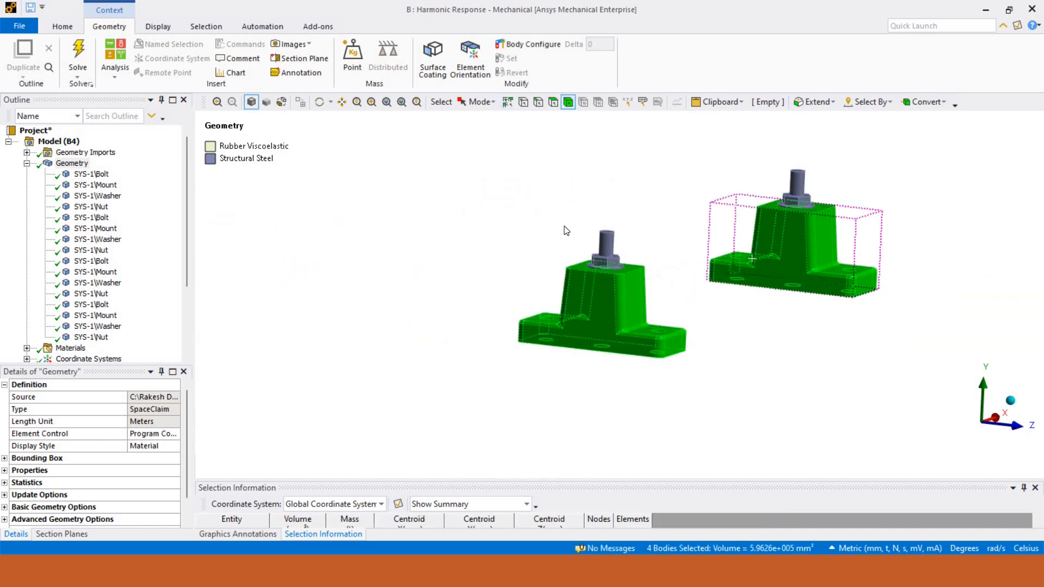
right_click(729, 245)
mouse_move(680, 225)
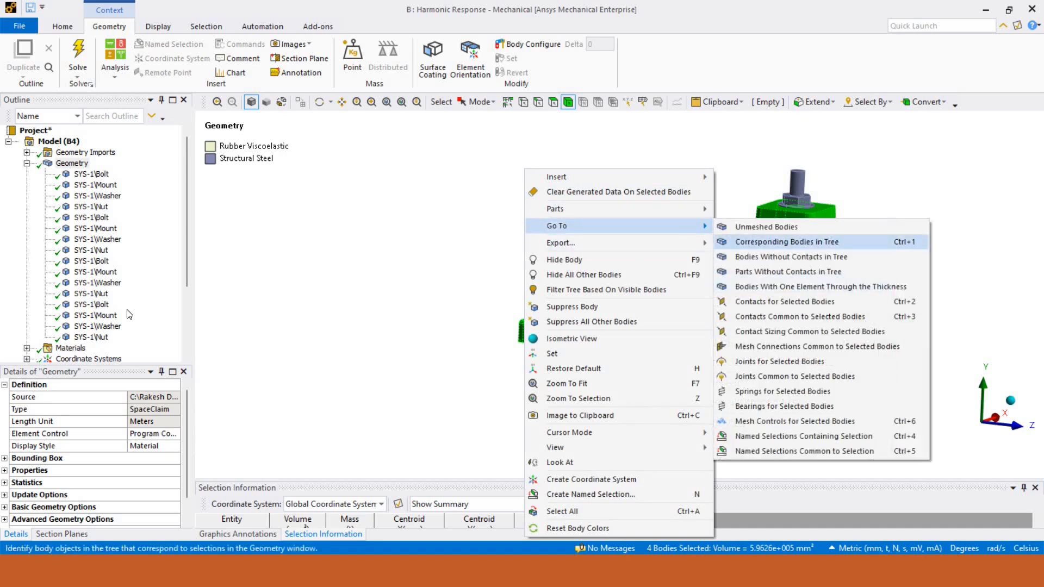
click(772, 238)
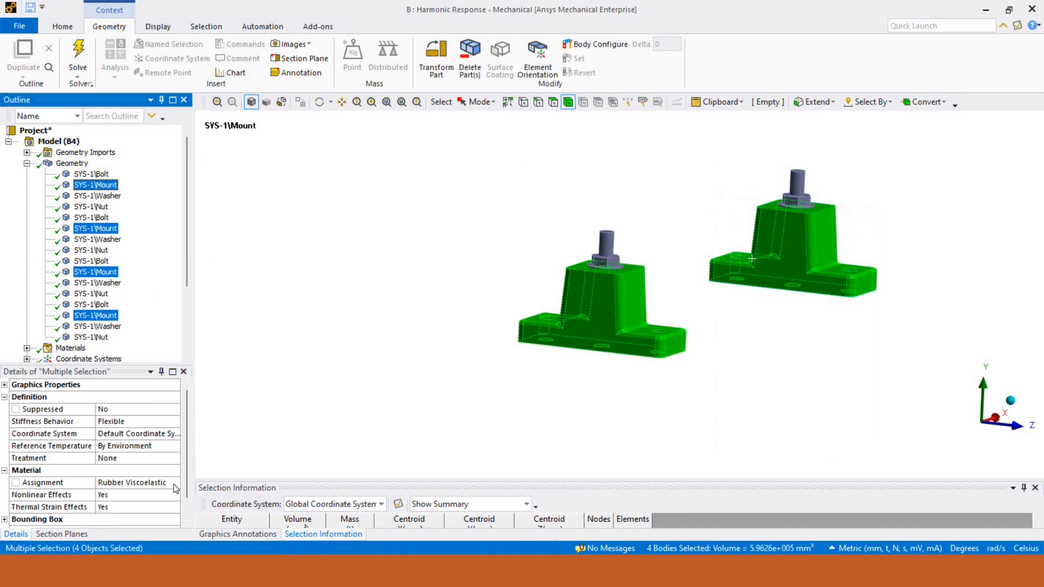
Return to the Geometry overview, widen its detail values, and check the material assigned to the first bolt and the first mount
click(72, 163)
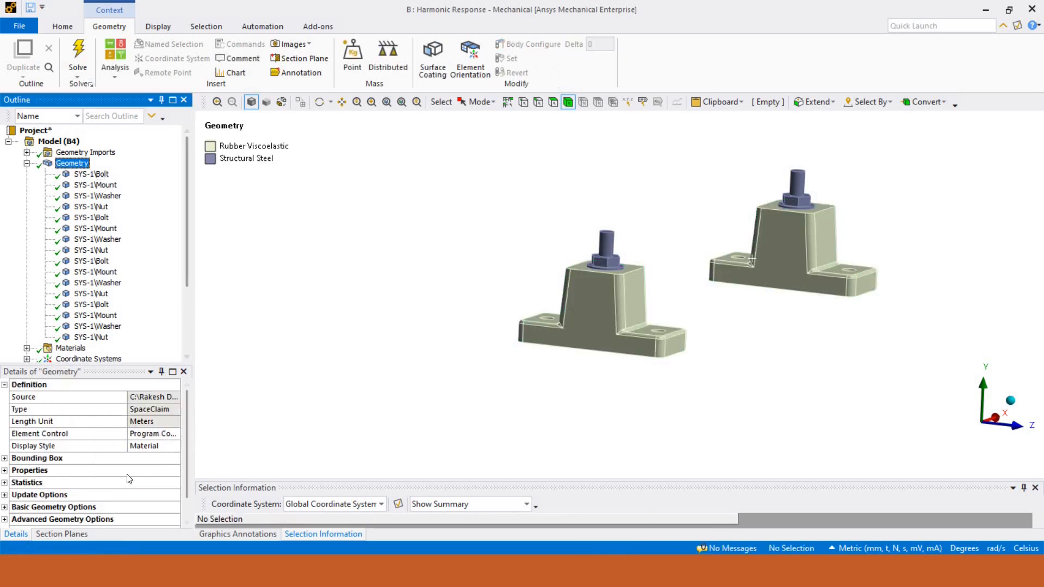
drag(126, 418, 87, 419)
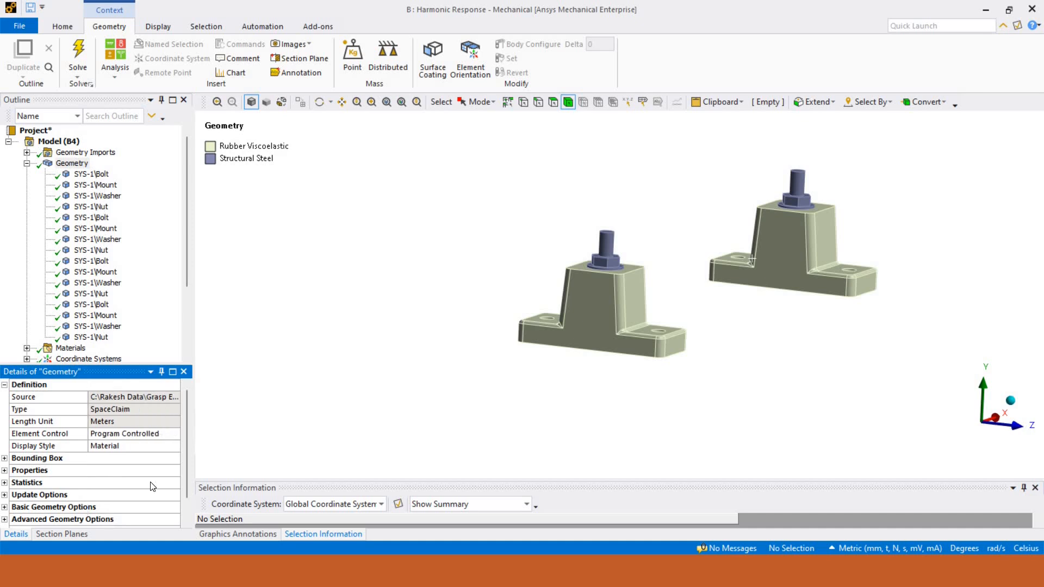
click(91, 174)
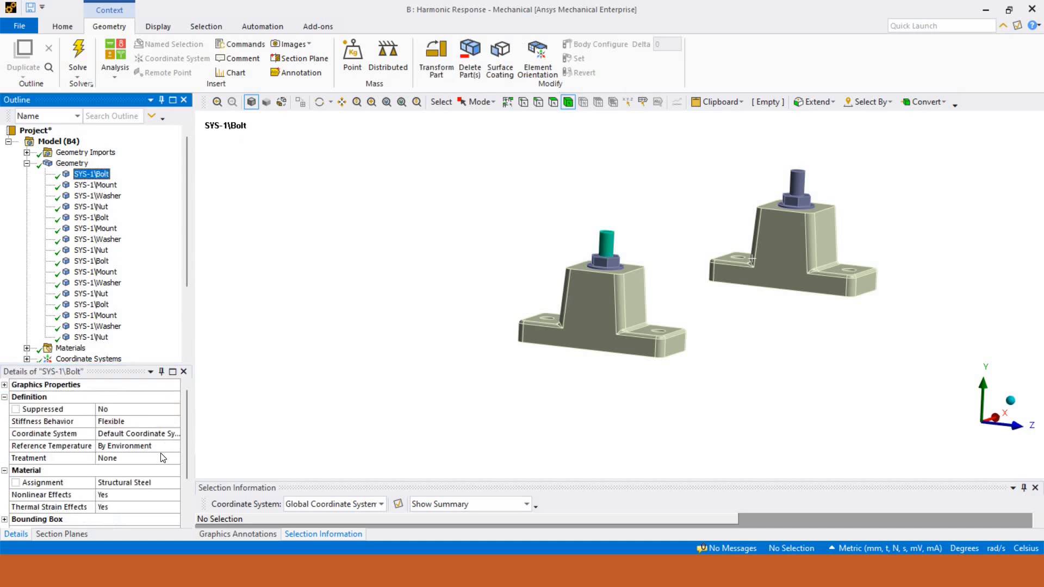
key(Down)
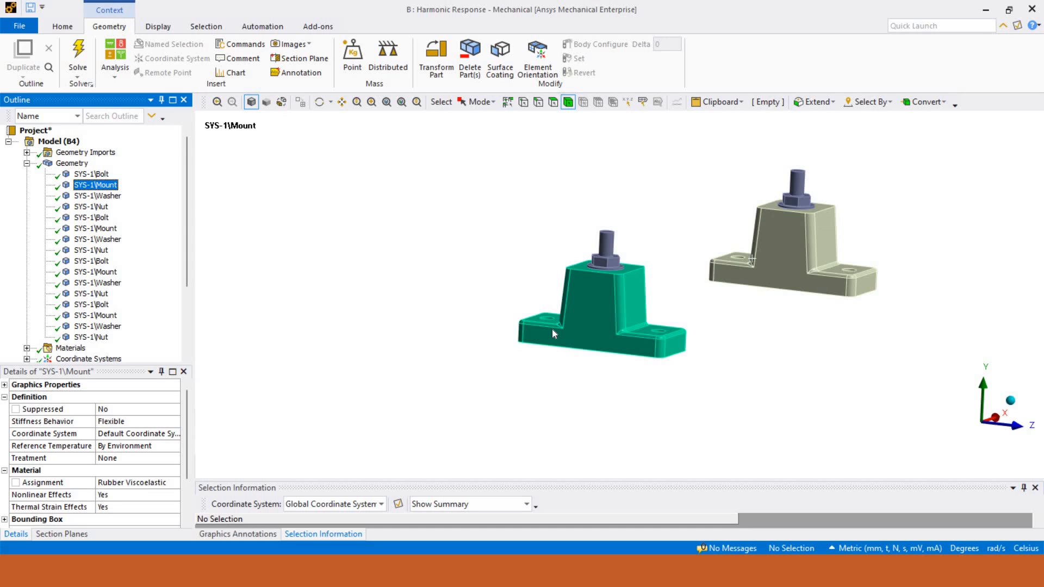
scroll(552, 329, down, 5)
middle_drag(638, 318, 611, 310)
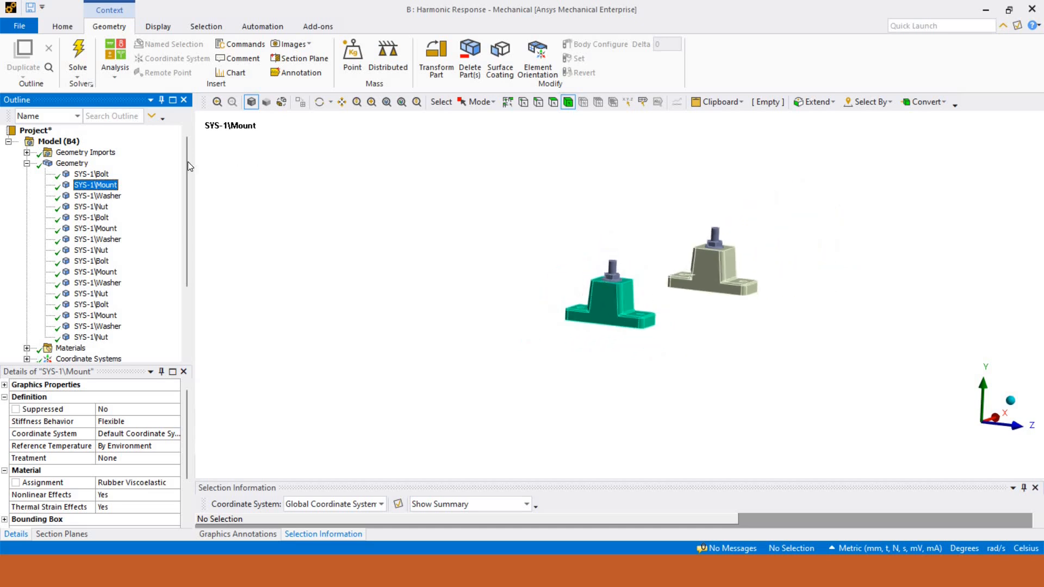
Collapse the Geometry branch, expand the Contacts under Connections, and inspect the first contact region between bolt and washer
click(26, 163)
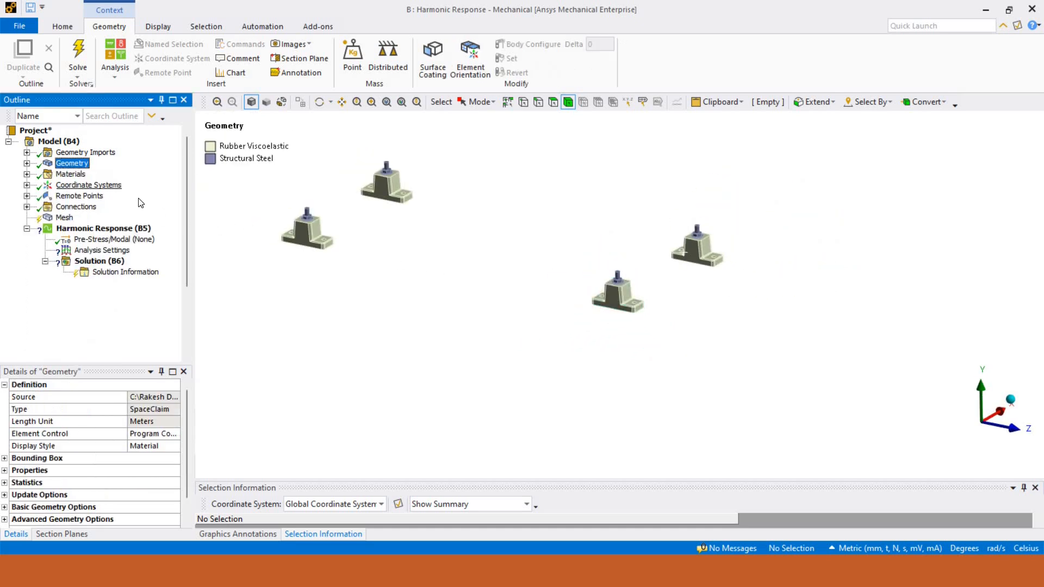
click(26, 207)
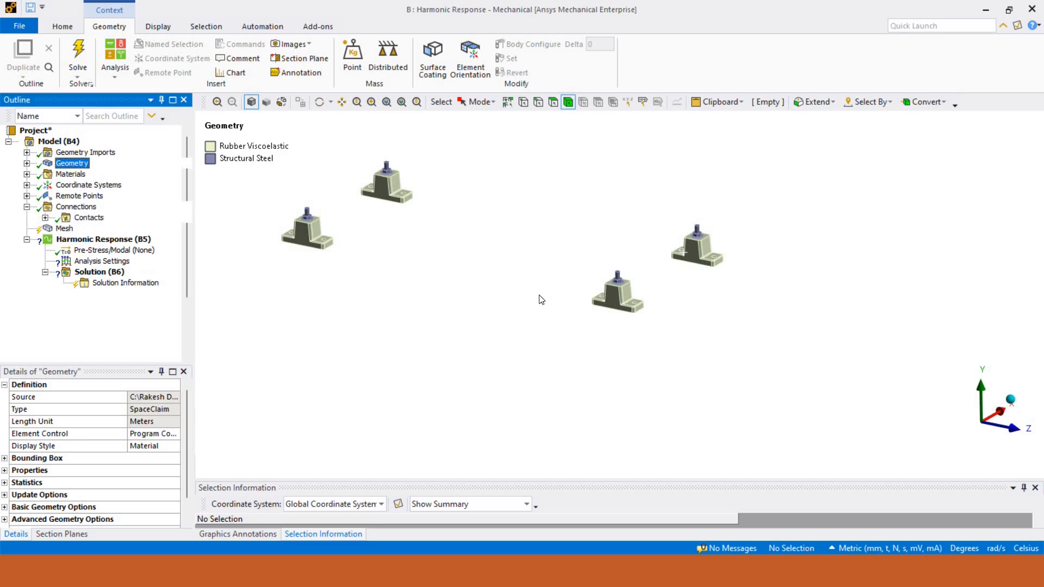
click(45, 218)
scroll(198, 321, down, 5)
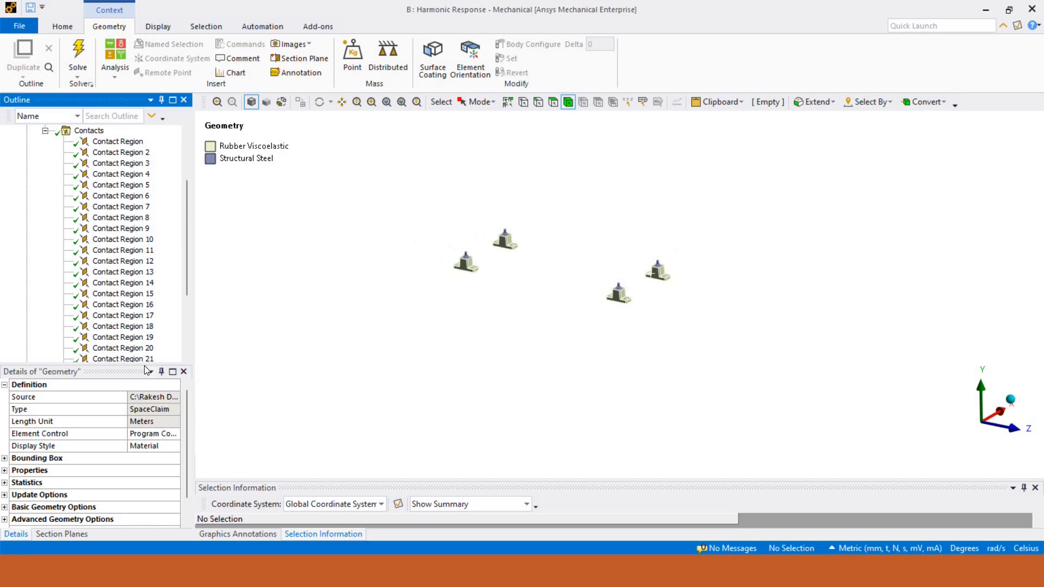
click(115, 141)
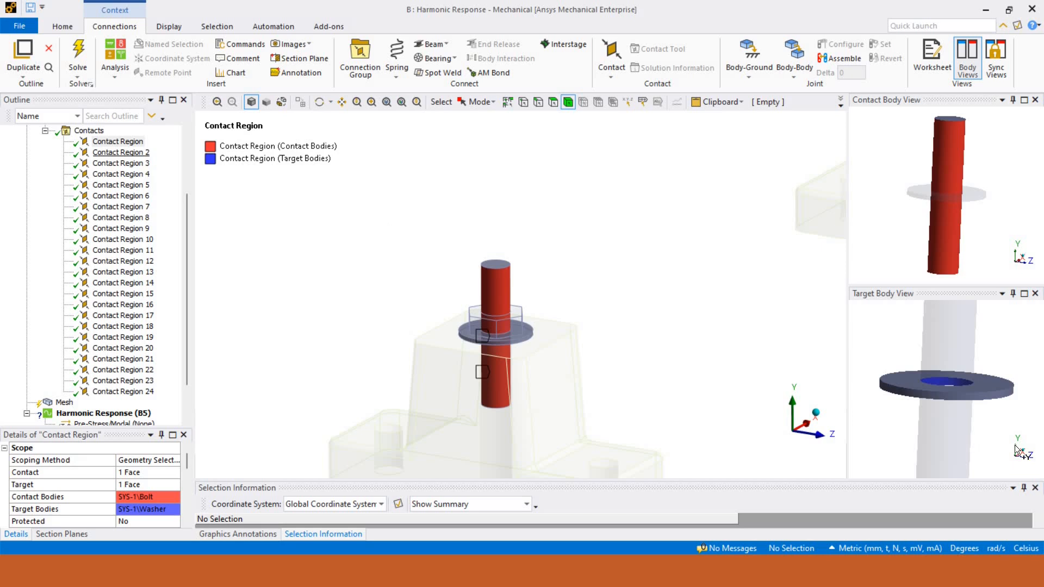
Inspect Contact Region 3 between mount and washer, and Contact Region 4 between washer and nut
click(129, 163)
middle_drag(501, 376, 522, 435)
scroll(574, 389, up, 5)
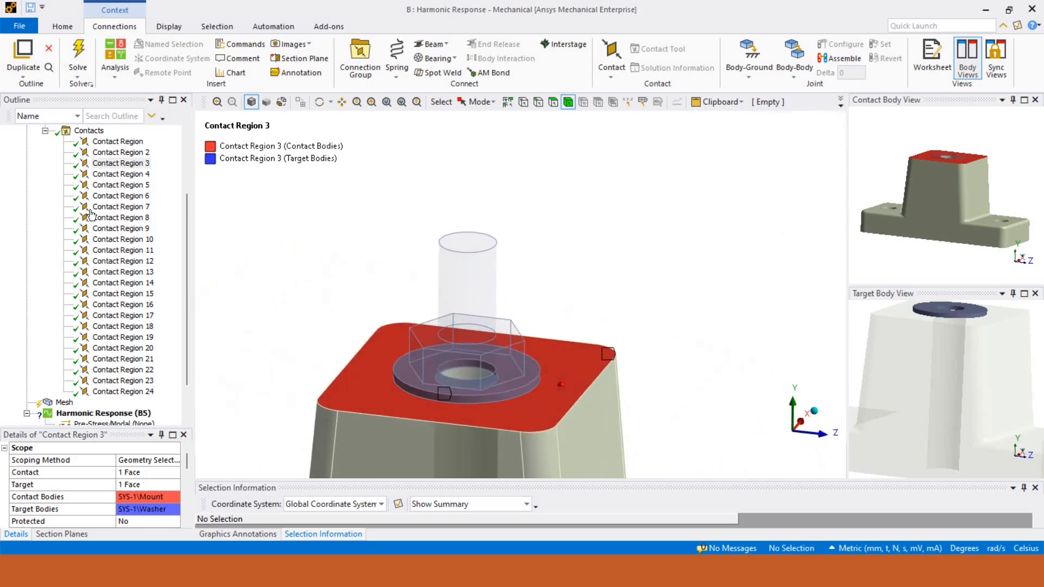
click(123, 175)
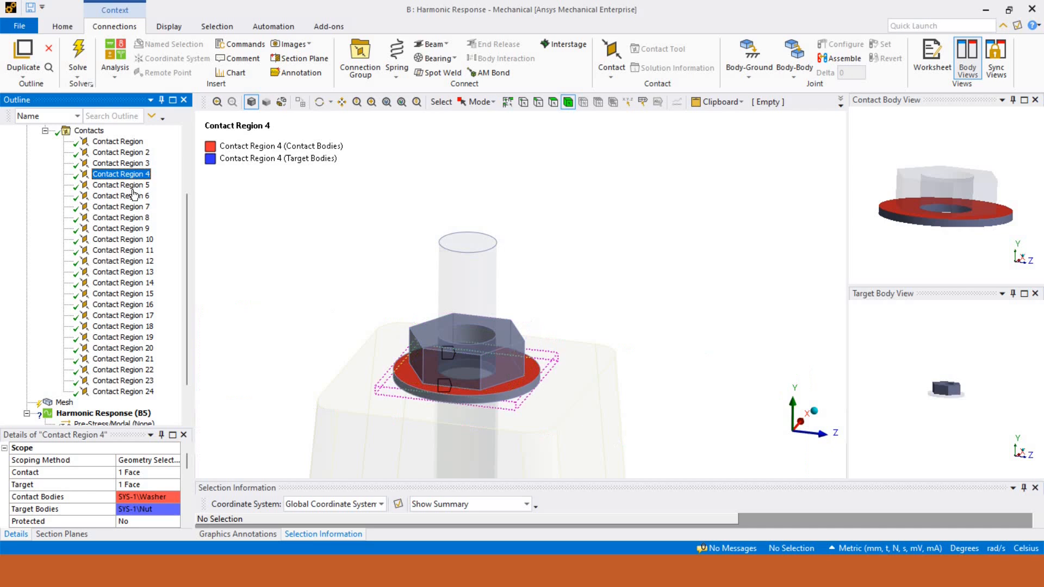
Step through the contact regions from Contact Region 5 onward to examine which bodies each one pairs
click(135, 186)
key(Down)
key(Down)
key(Down)
key(Down)
key(Down)
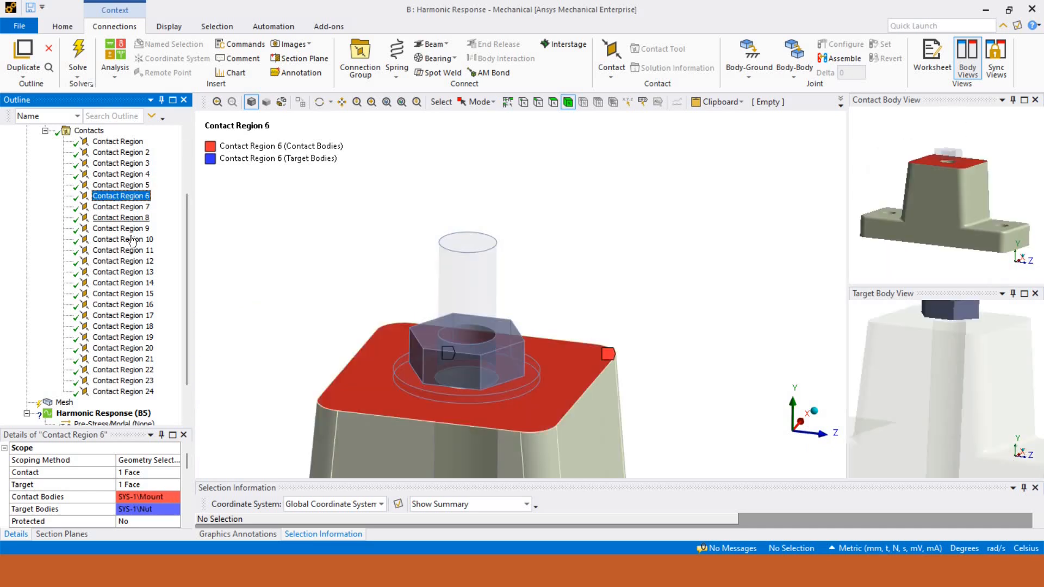
key(Down)
key(Down)
key(Down)
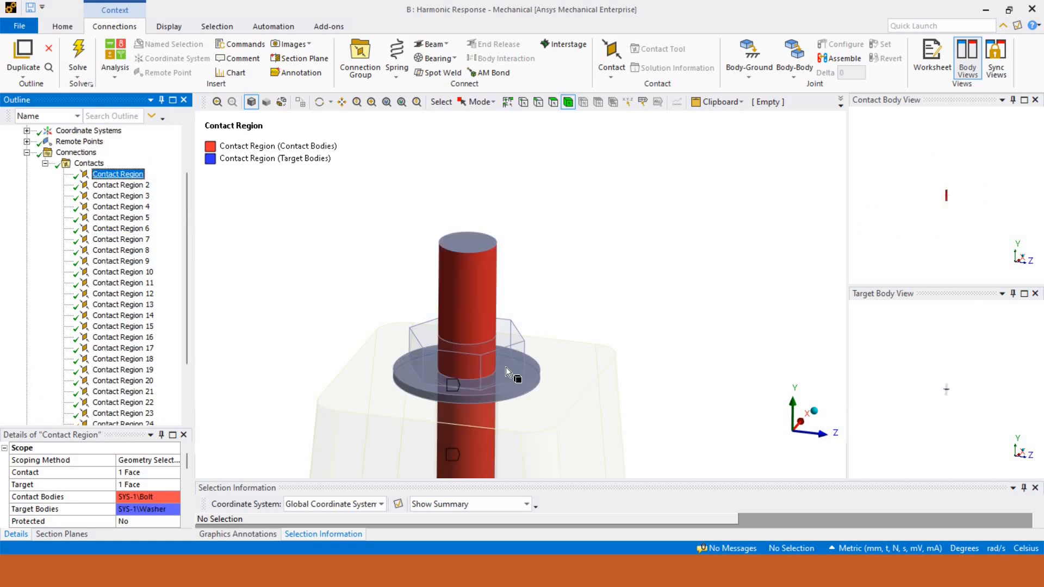
Review the first mount's contacts again, from the bolt-to-washer region through Contact Region 5 between bolt and mount
scroll(503, 351, down, 3)
mouse_move(506, 368)
middle_down()
mouse_move(515, 355)
mouse_move(506, 357)
middle_up()
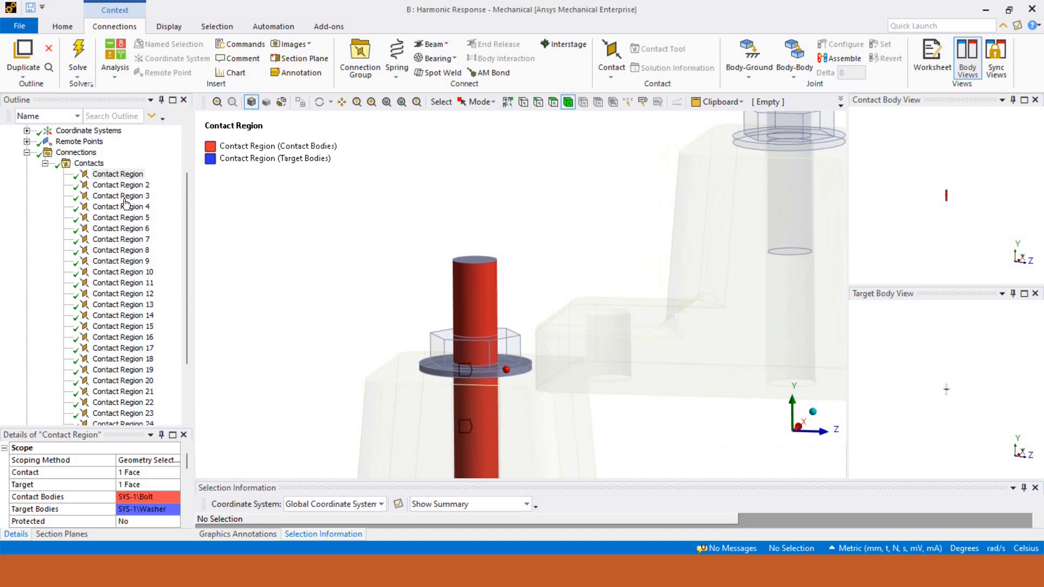
key(Down)
key(Down)
key(Down)
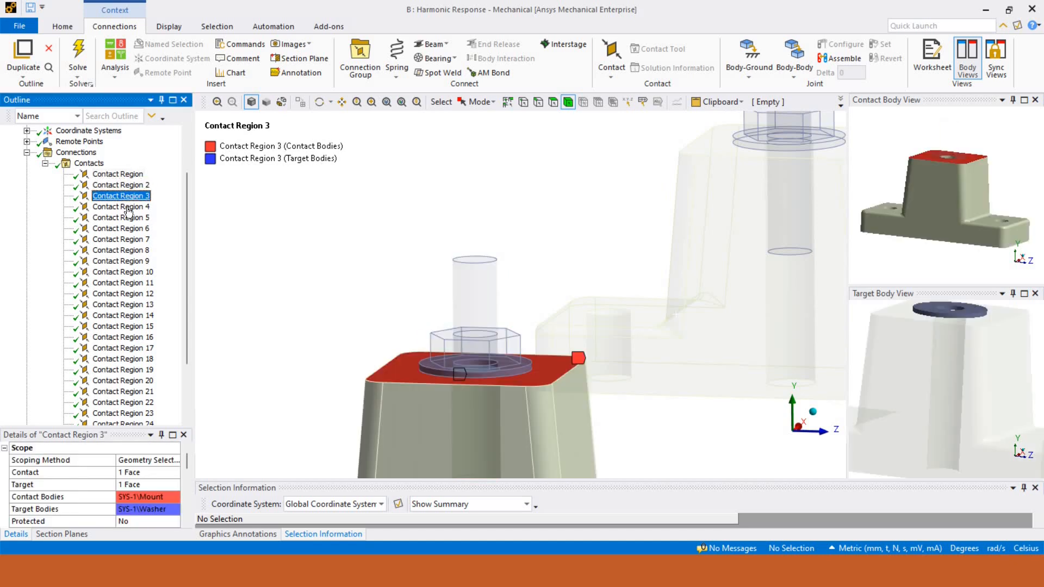
click(123, 208)
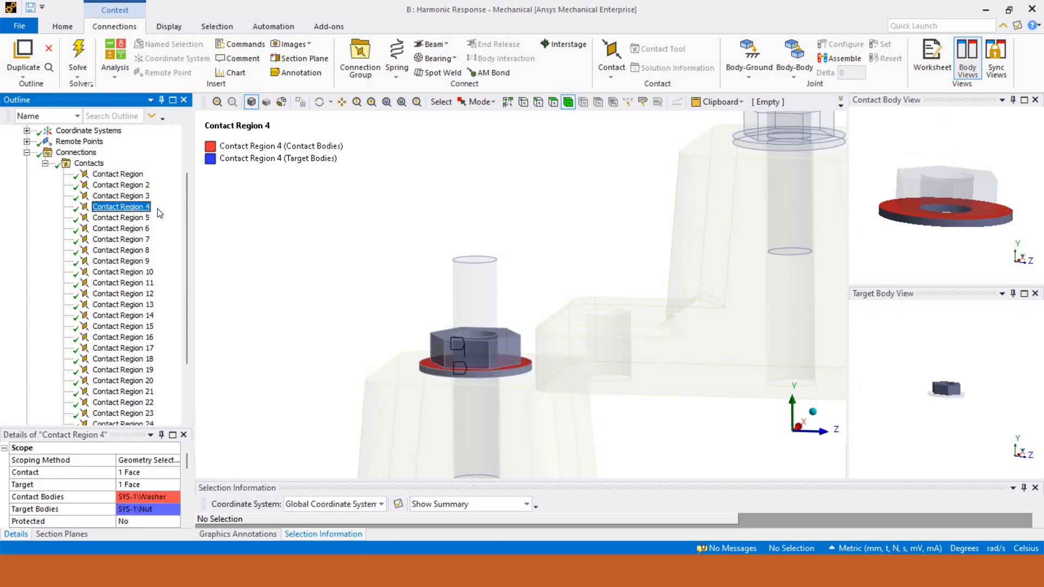
key(Down)
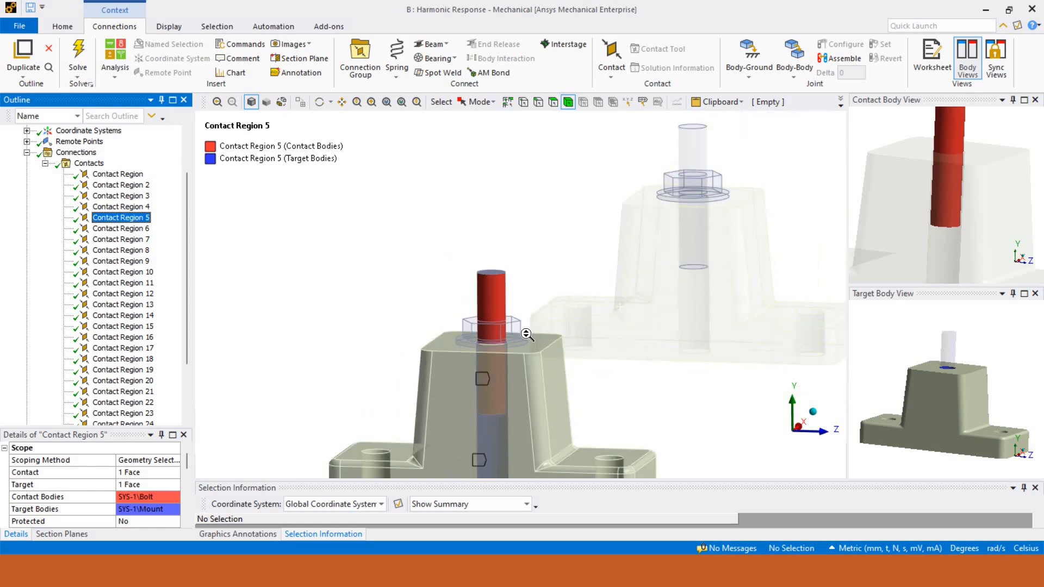
scroll(526, 335, up, 5)
scroll(481, 335, down, 5)
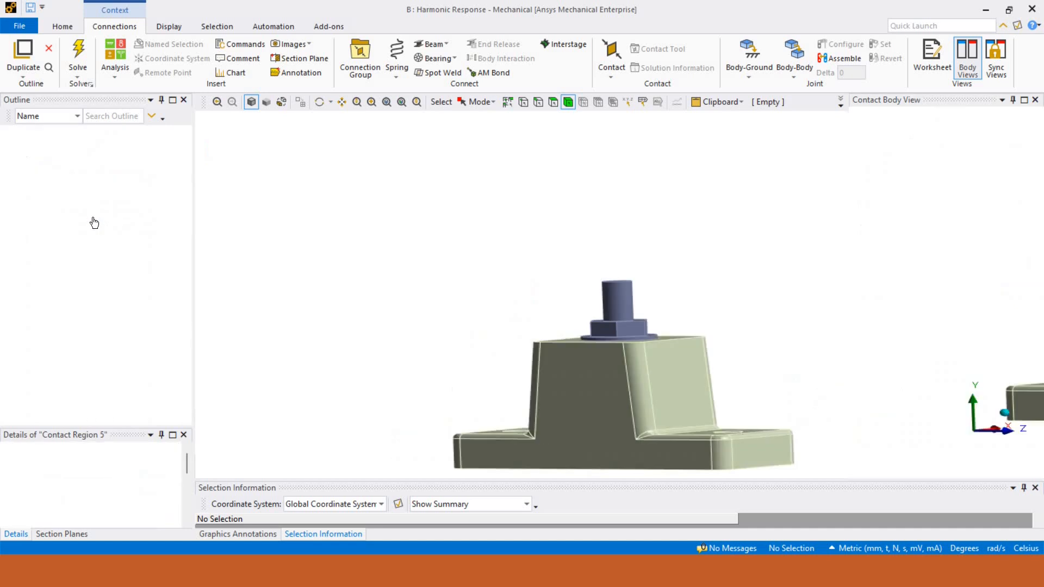
Insert a manual contact region under Contacts and assign the top face of one mount as its contact side
scroll(587, 296, down, 5)
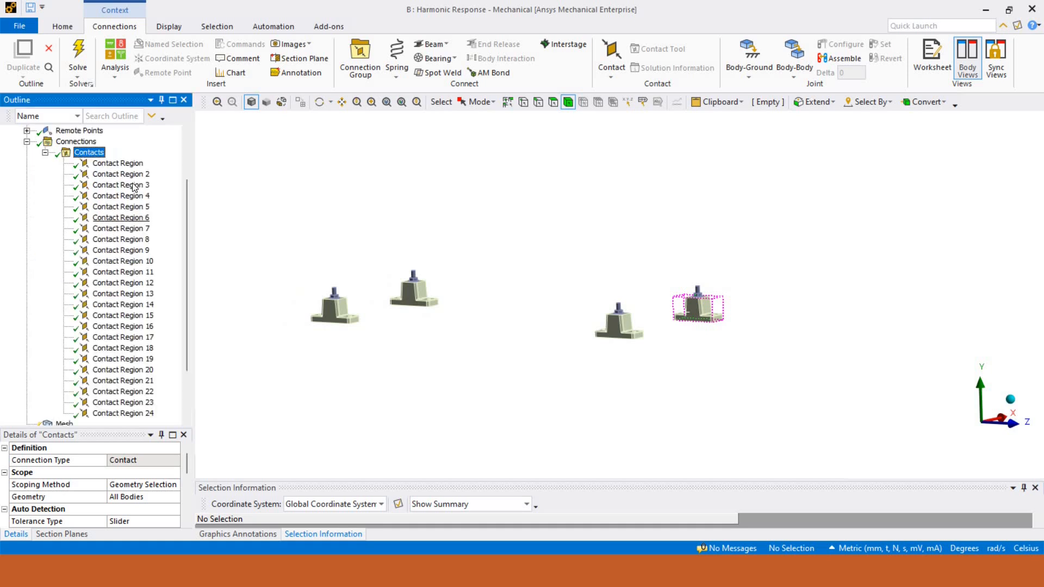
right_click(87, 153)
mouse_move(119, 176)
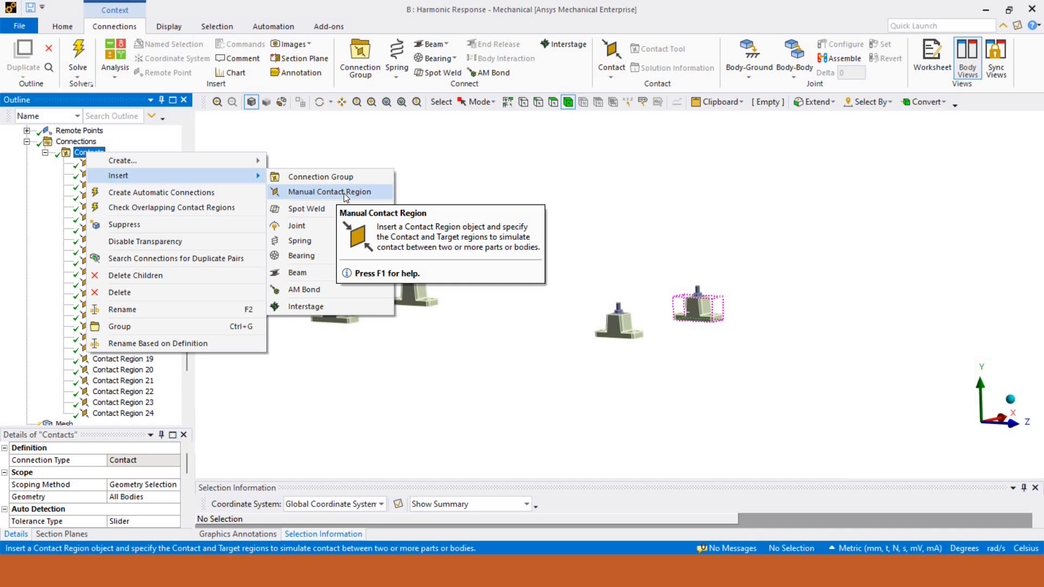
click(344, 193)
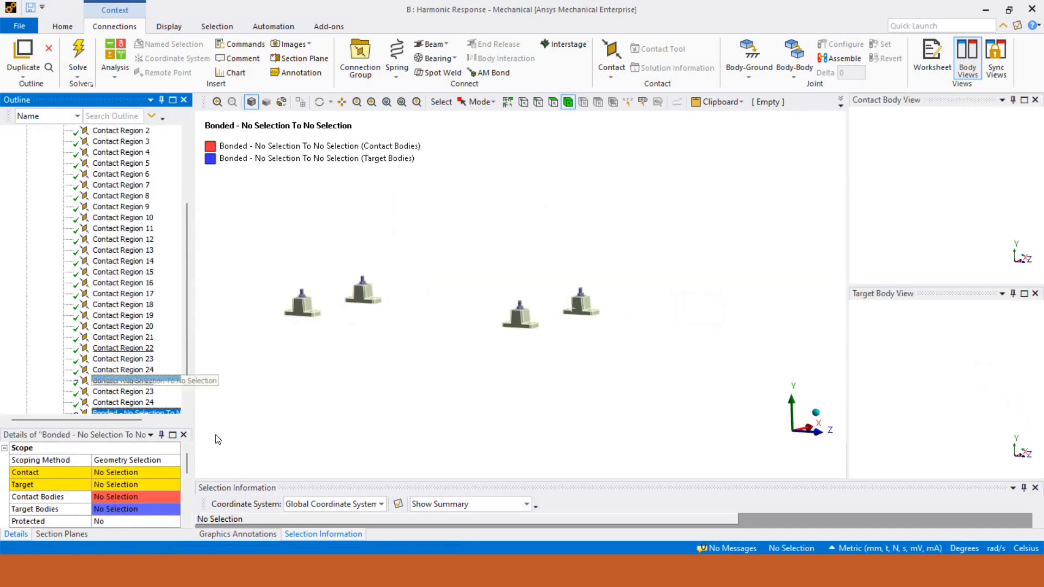
scroll(520, 295, up, 5)
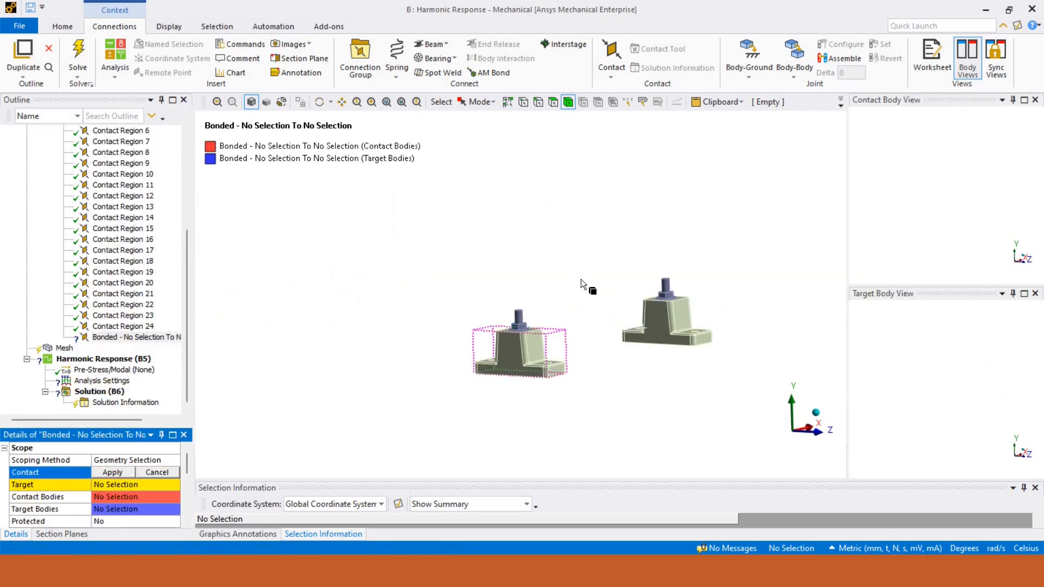
scroll(582, 282, up, 8)
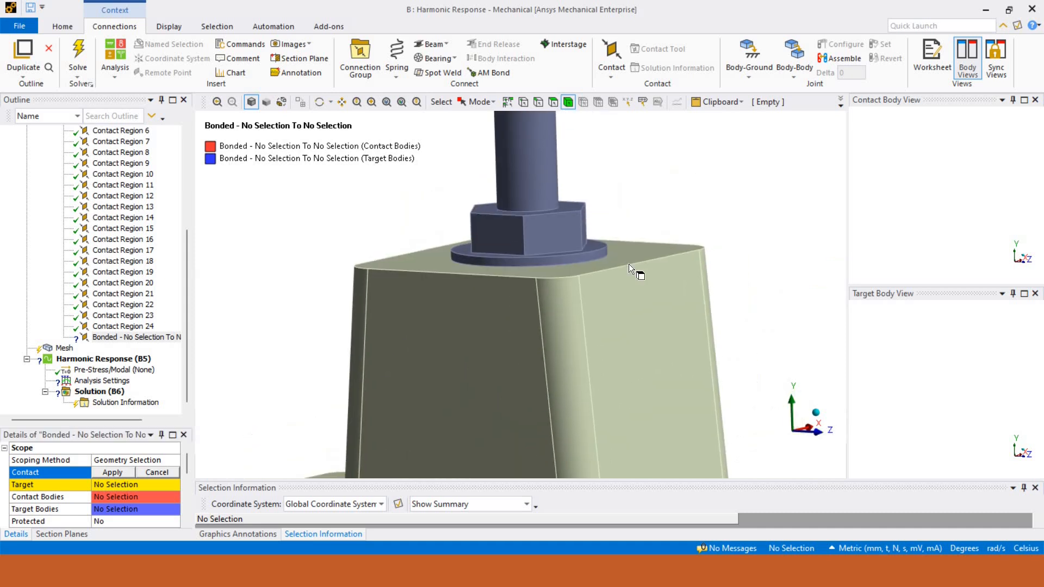
click(622, 234)
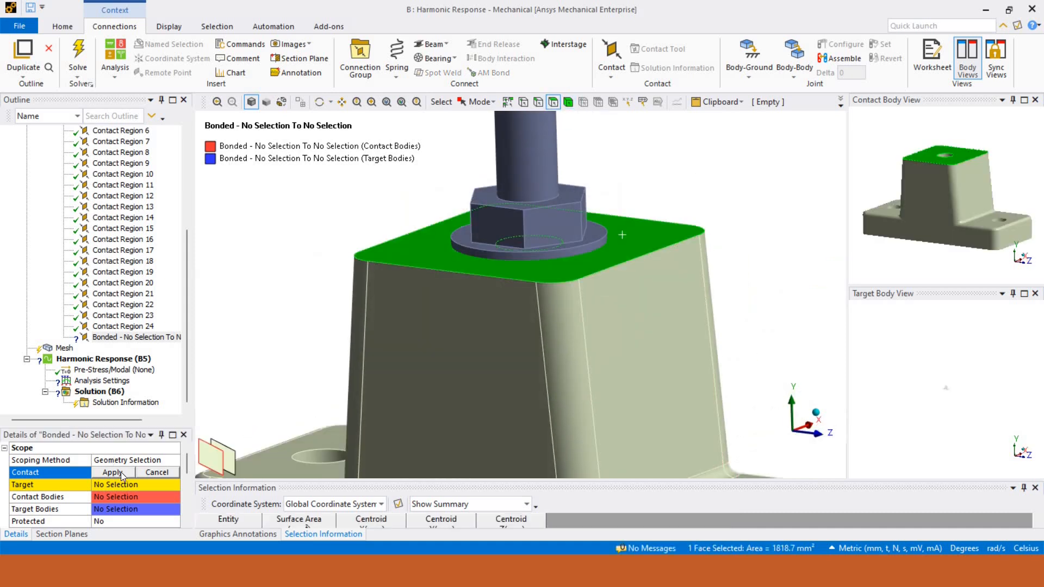
click(112, 473)
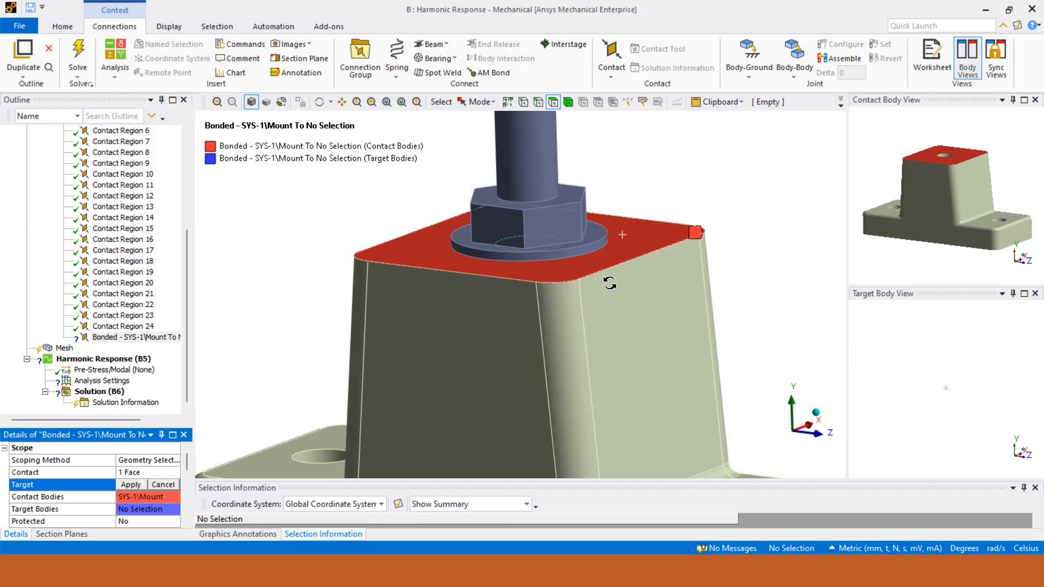
Try to pick the washer's underside as the target by cycling through the faces stacked beneath its visible surface
click(596, 230)
middle_drag(595, 230, 598, 266)
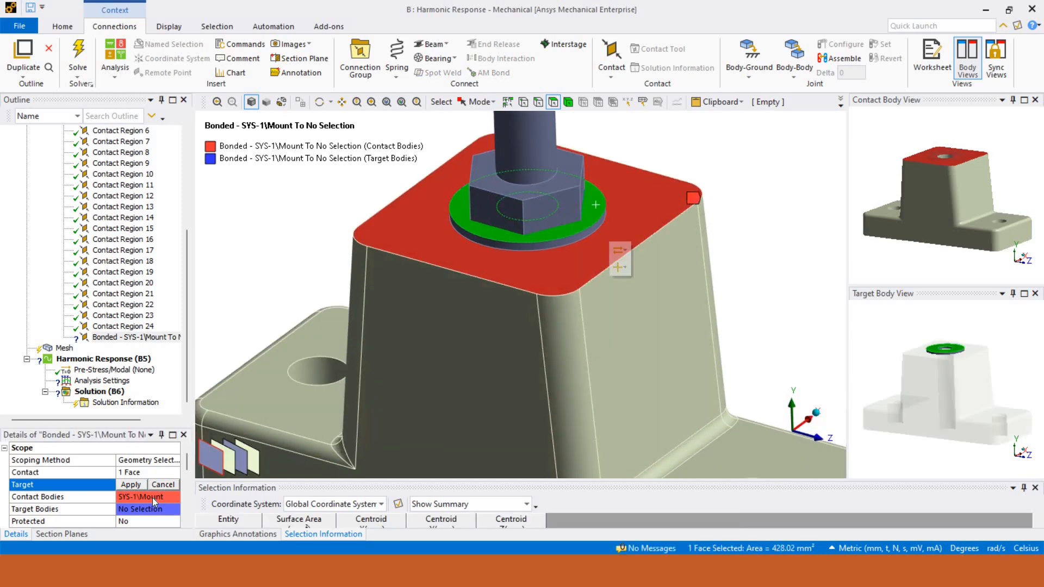
click(591, 207)
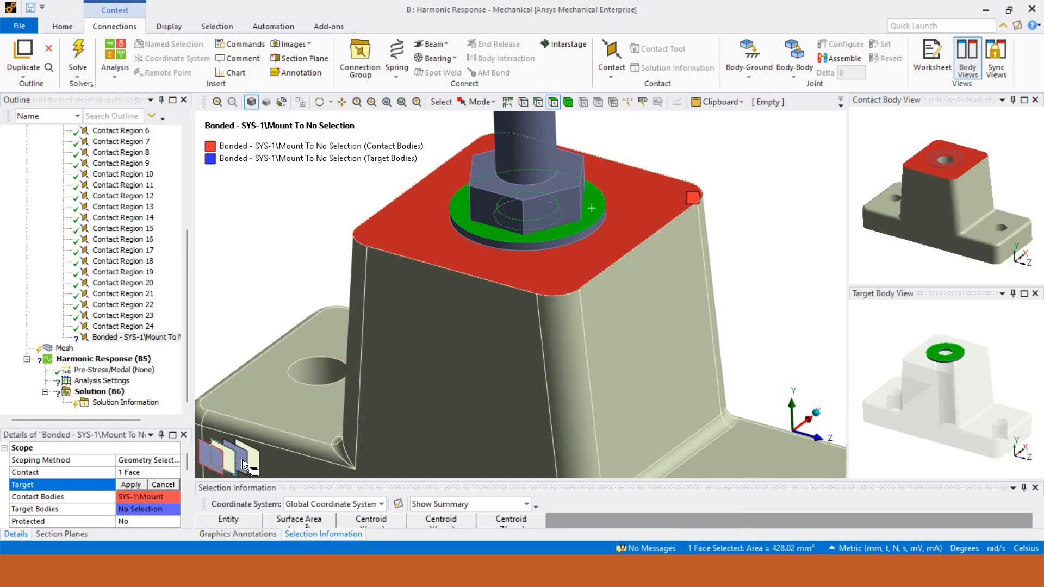
click(242, 459)
click(230, 459)
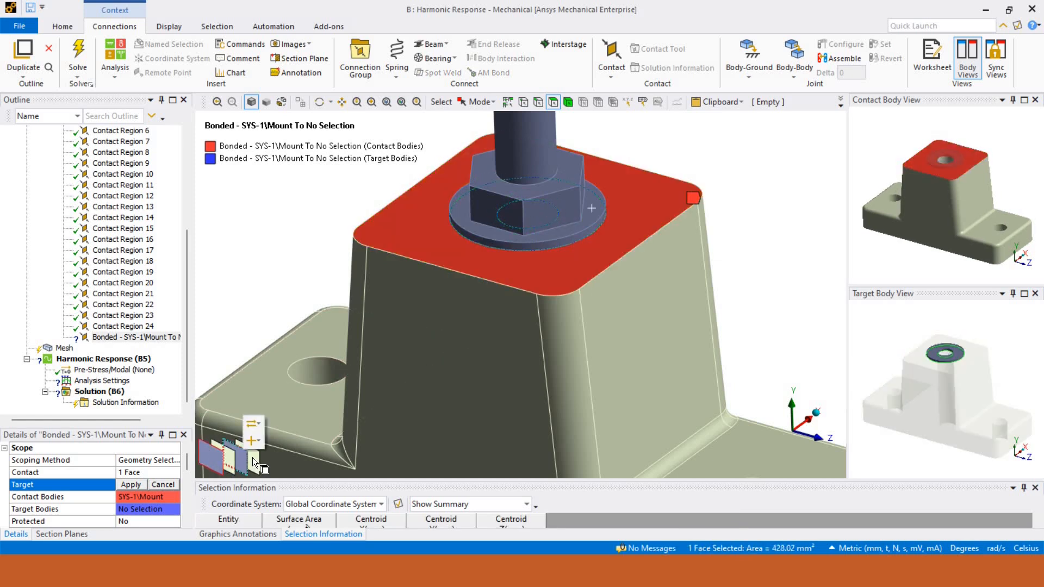
click(217, 461)
click(228, 461)
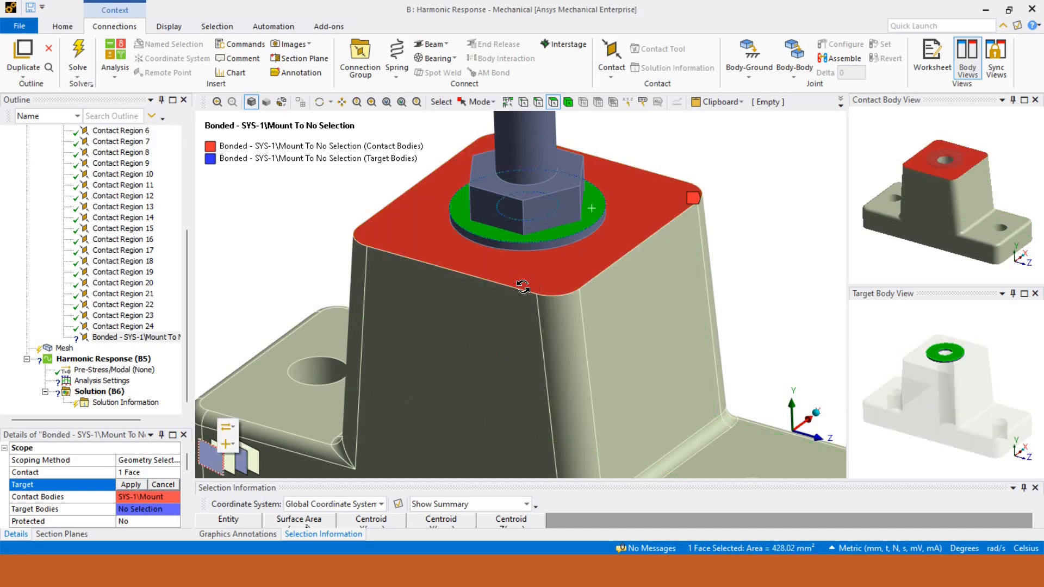
middle_drag(550, 247, 543, 211)
click(544, 211)
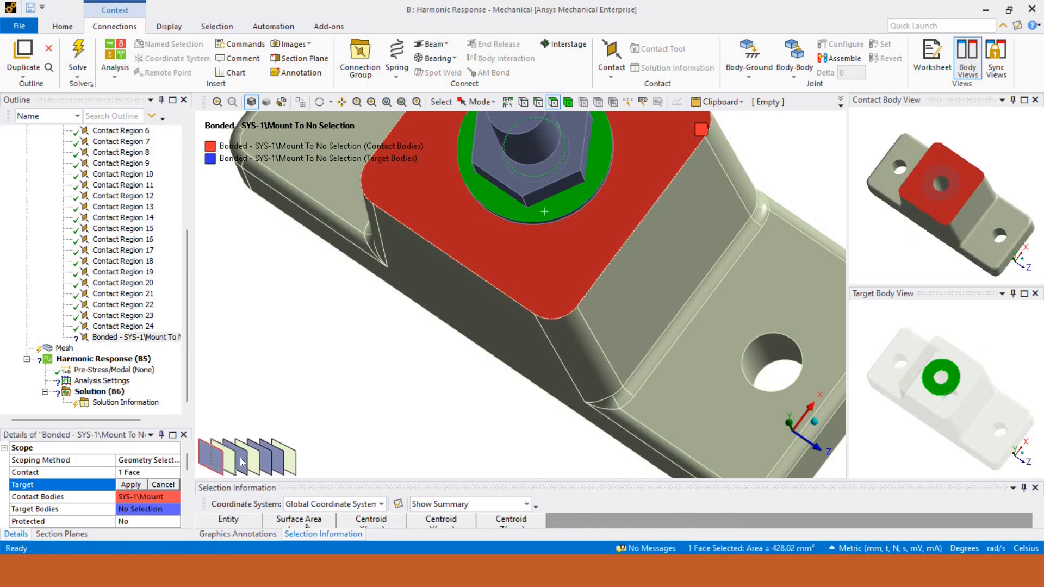
click(245, 461)
click(255, 461)
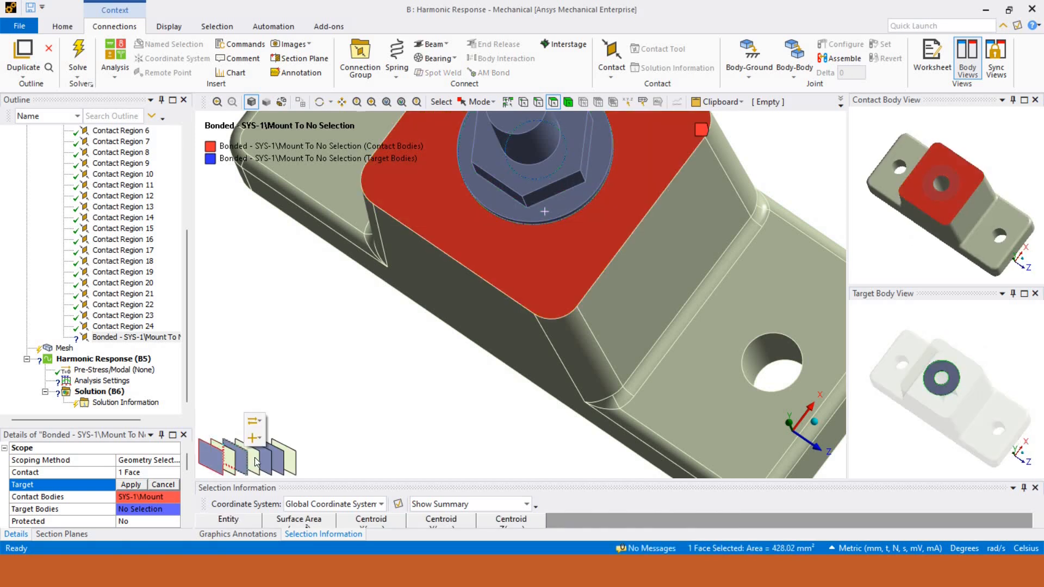
click(268, 461)
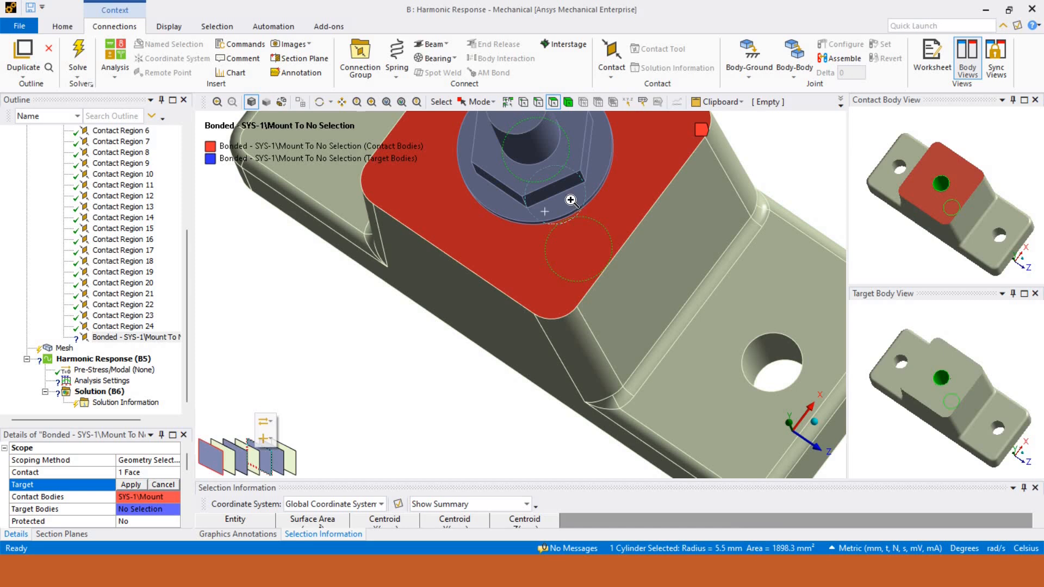
Isolate the washer by hiding all other bodies, and assign its underside as the contact target
right_click(570, 197)
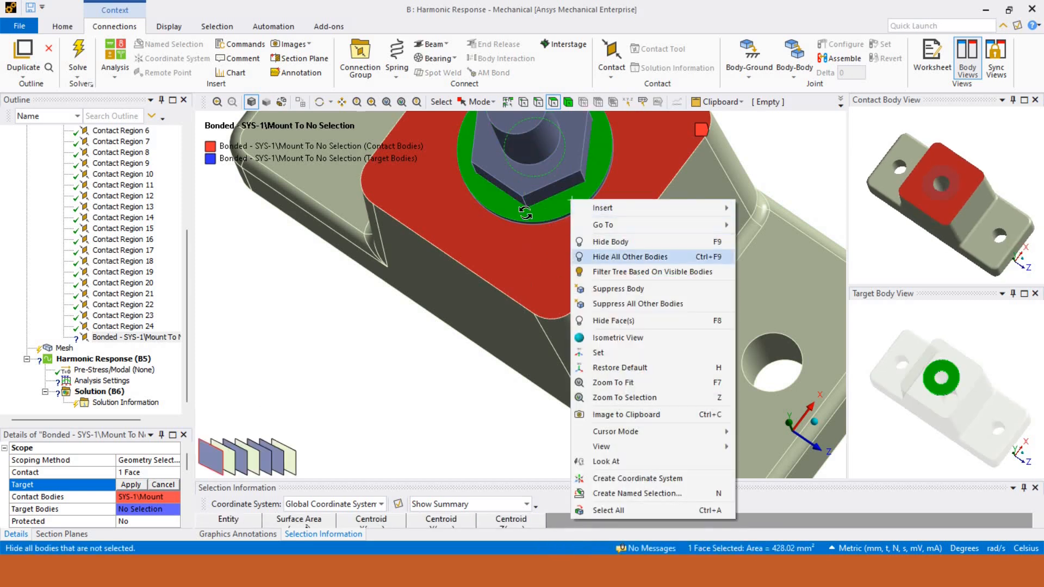
key(Escape)
middle_drag(541, 294, 539, 181)
click(560, 212)
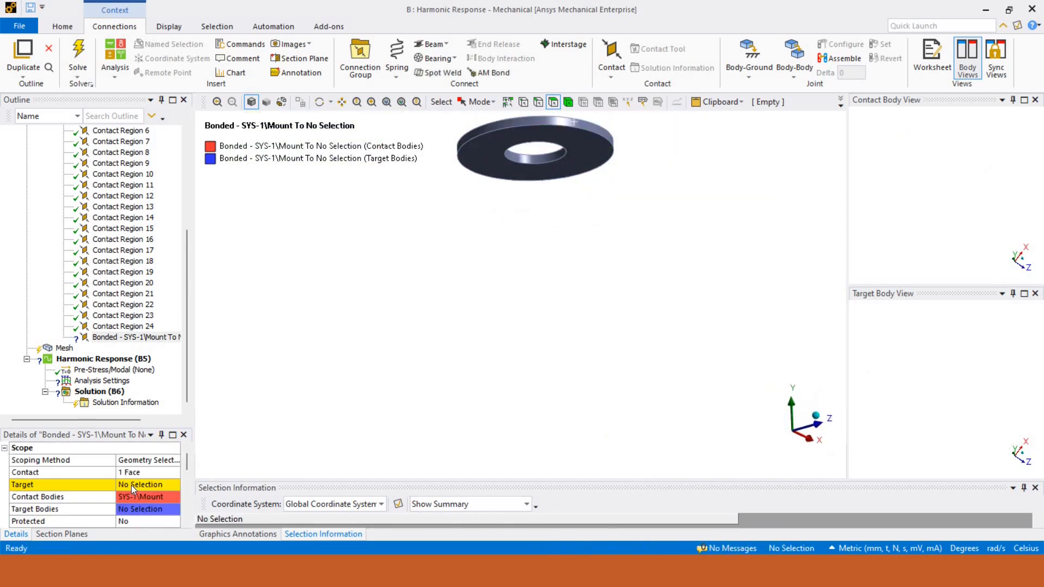
click(578, 167)
scroll(503, 317, down, 3)
Show all bodies again and delete the manually added mount-to-washer contact region
right_click(451, 230)
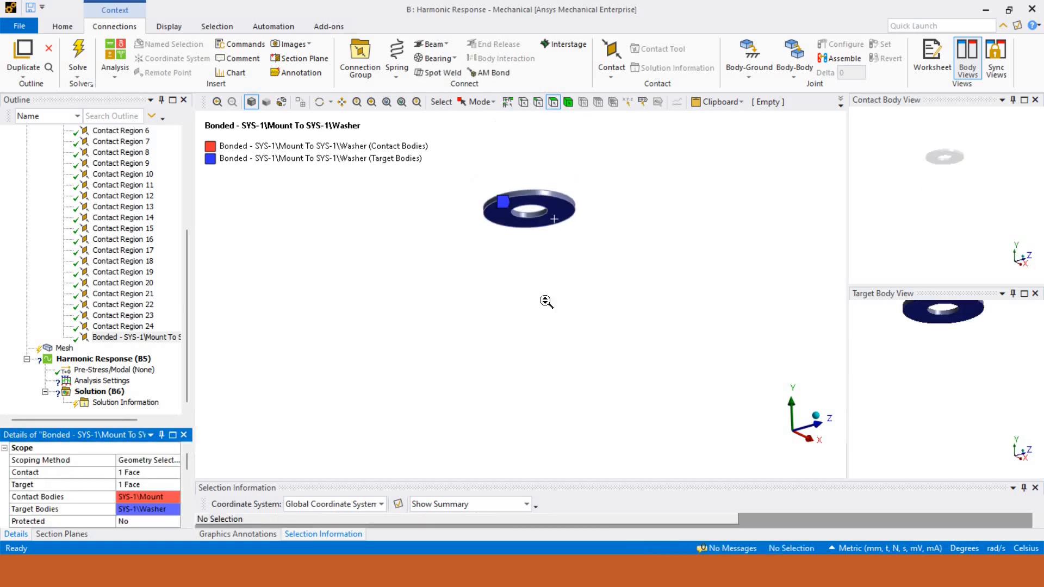
click(502, 272)
double_click(126, 338)
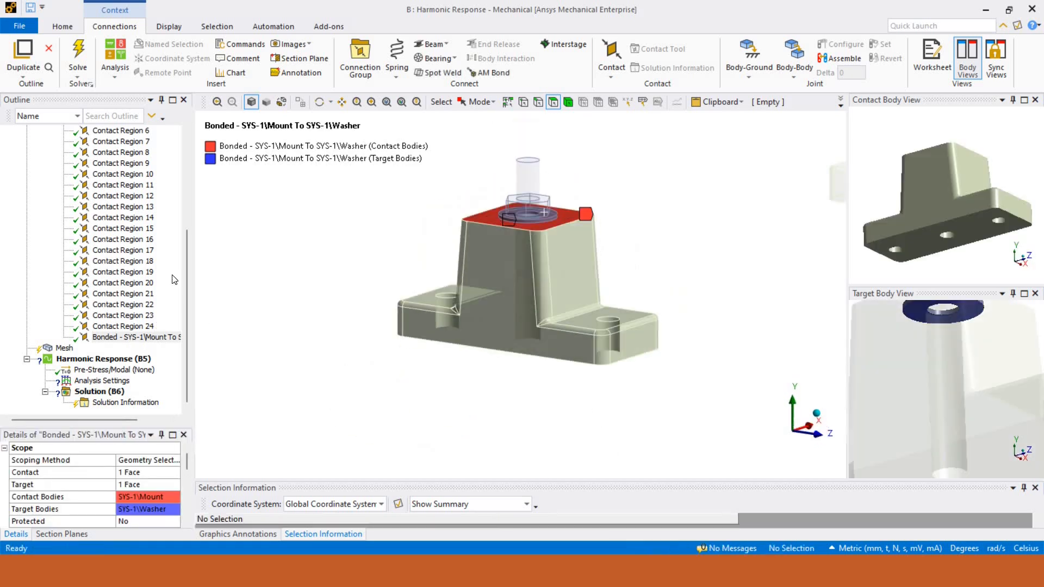
right_click(126, 338)
click(147, 278)
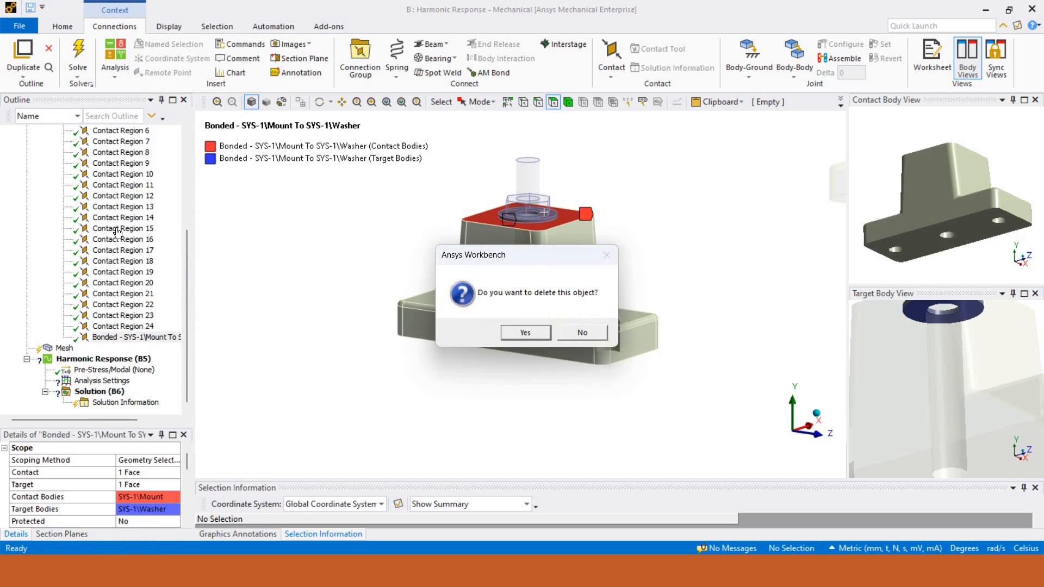
key(Return)
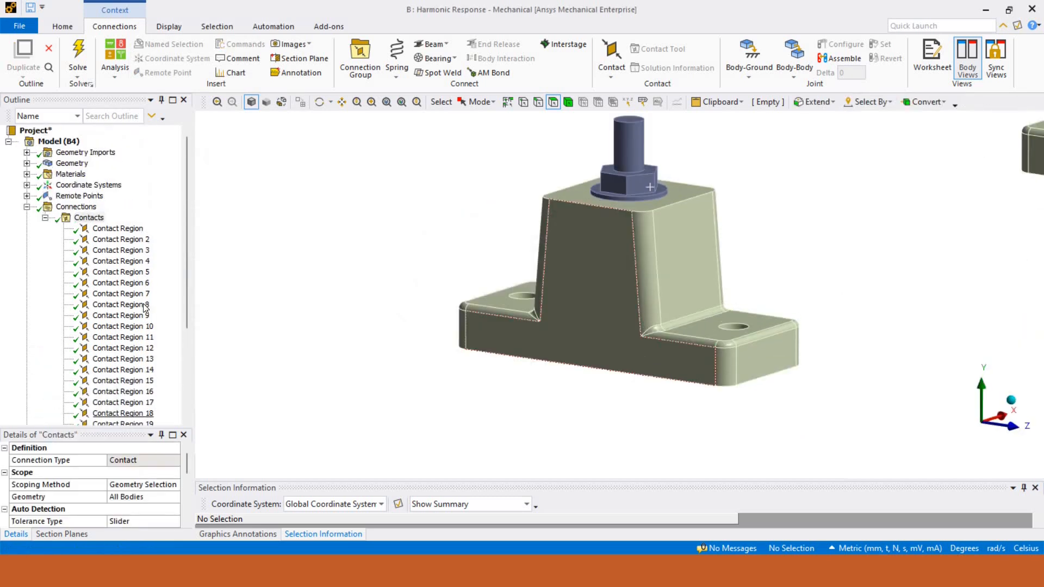
Enlarge the details area to review the Contacts auto-detection tolerance value, and check the first contact region's definition
drag(165, 428, 150, 265)
click(135, 382)
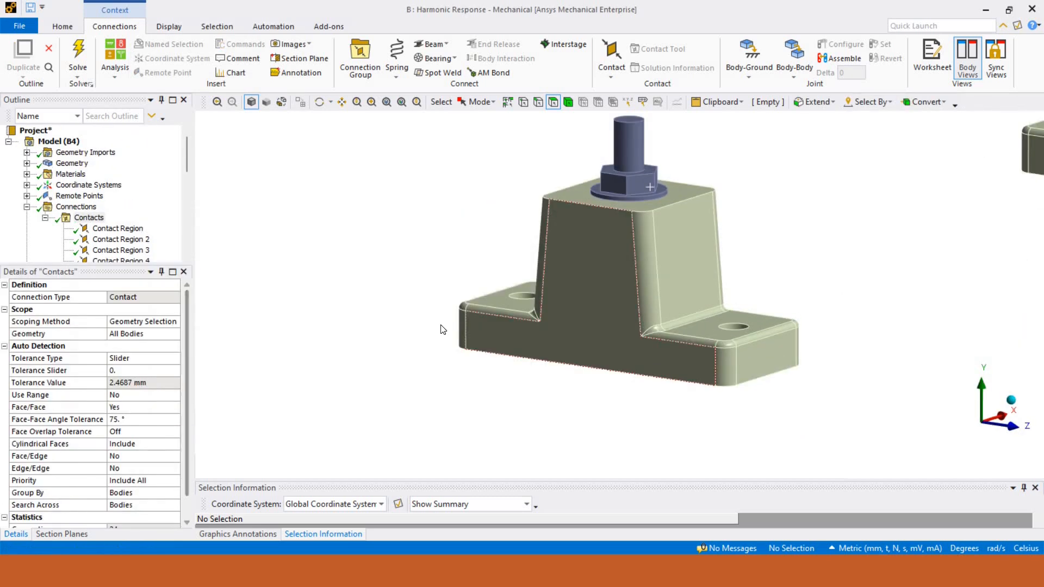
middle_click(584, 294)
scroll(585, 294, down, 2)
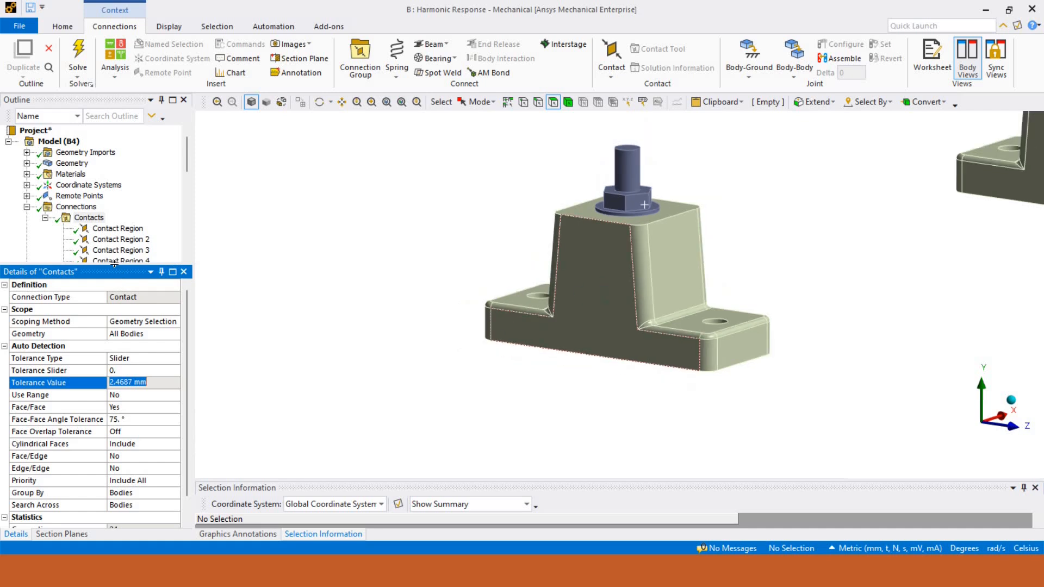
drag(108, 266, 98, 357)
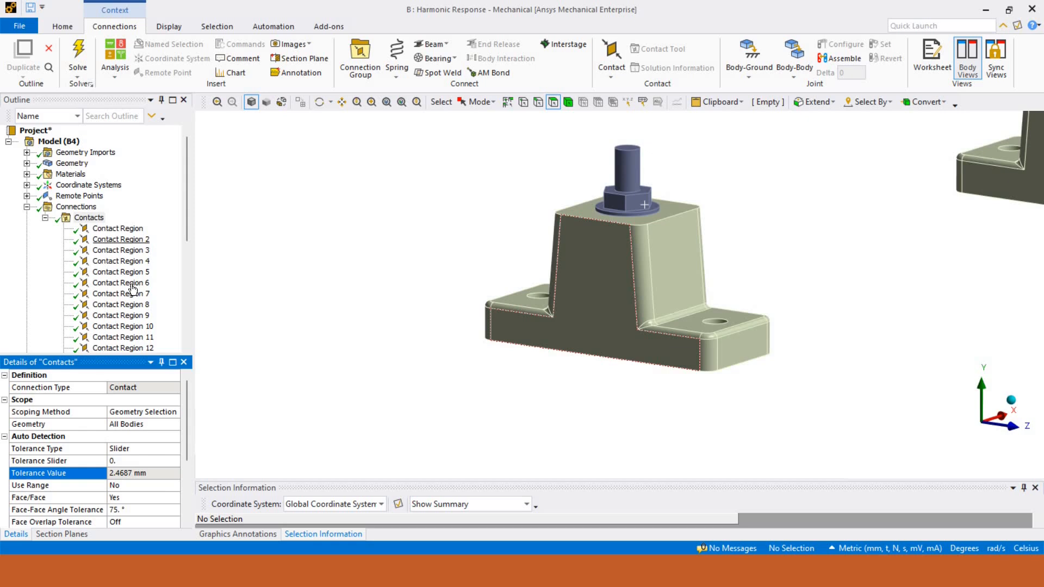
click(117, 228)
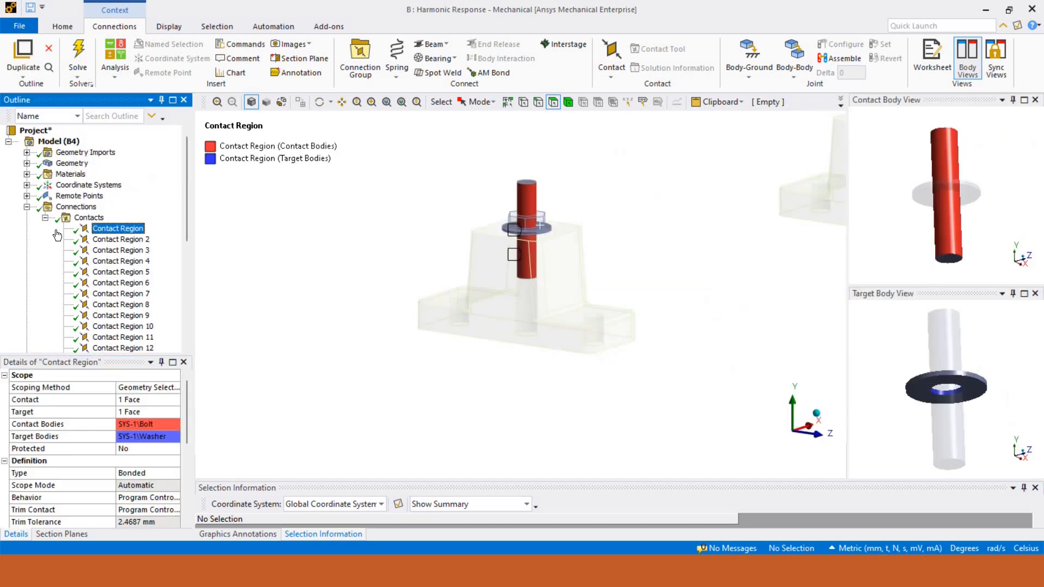
Collapse the contact list and set the global mesh element size to 3 mm
click(45, 217)
key(Down)
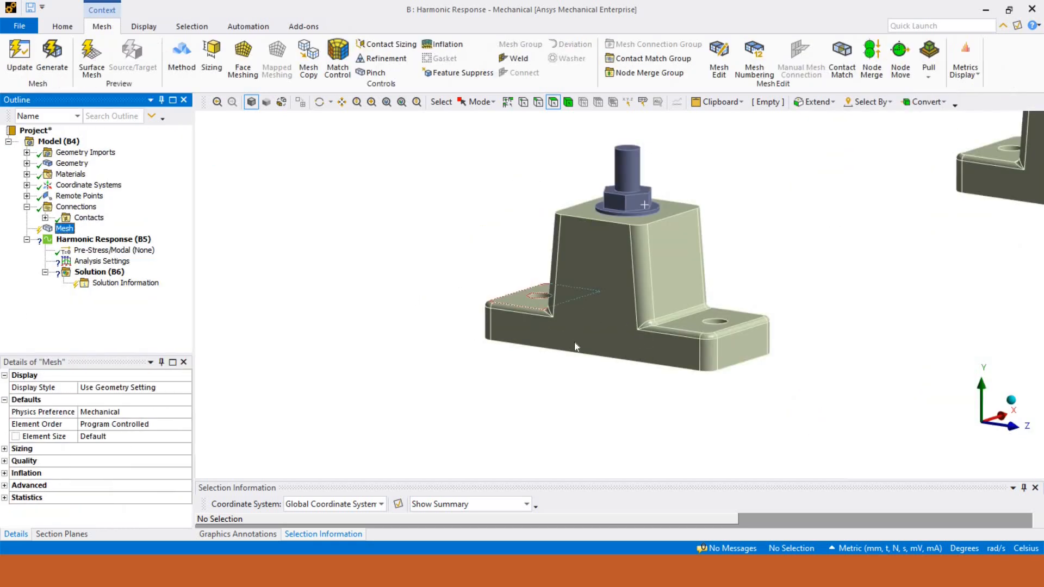
scroll(577, 346, down, 10)
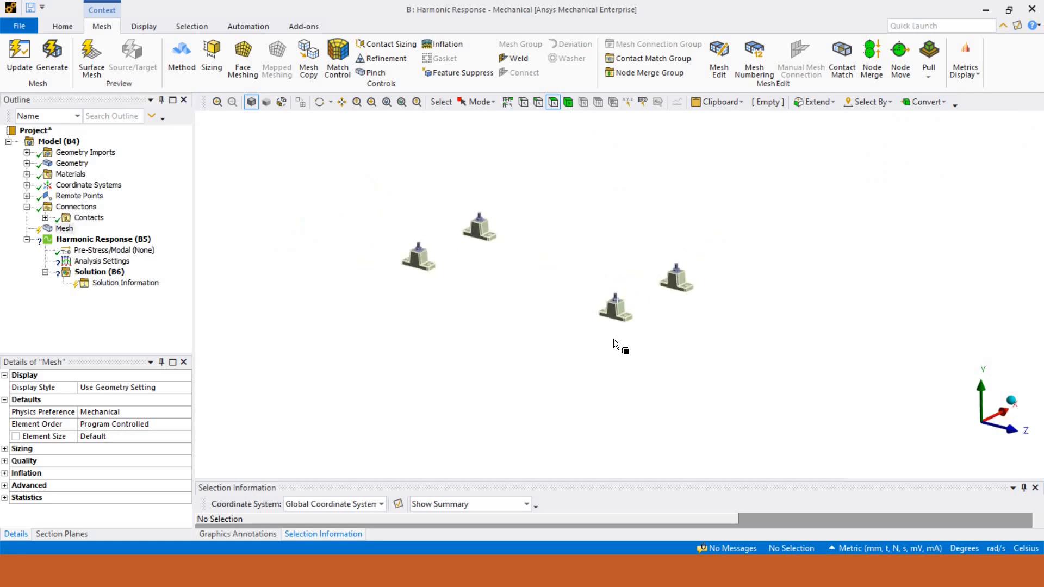
scroll(620, 296, up, 5)
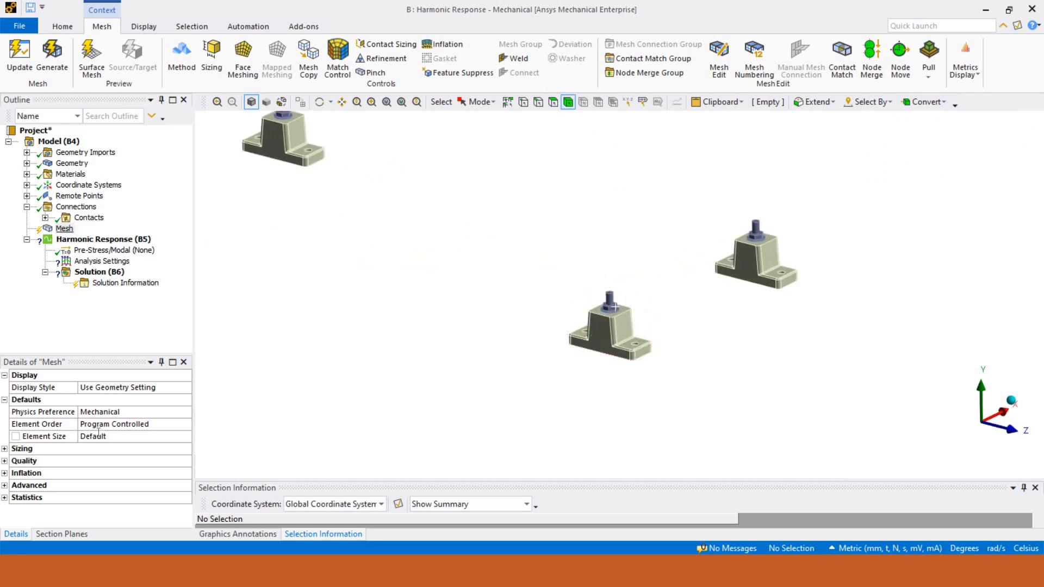
click(98, 435)
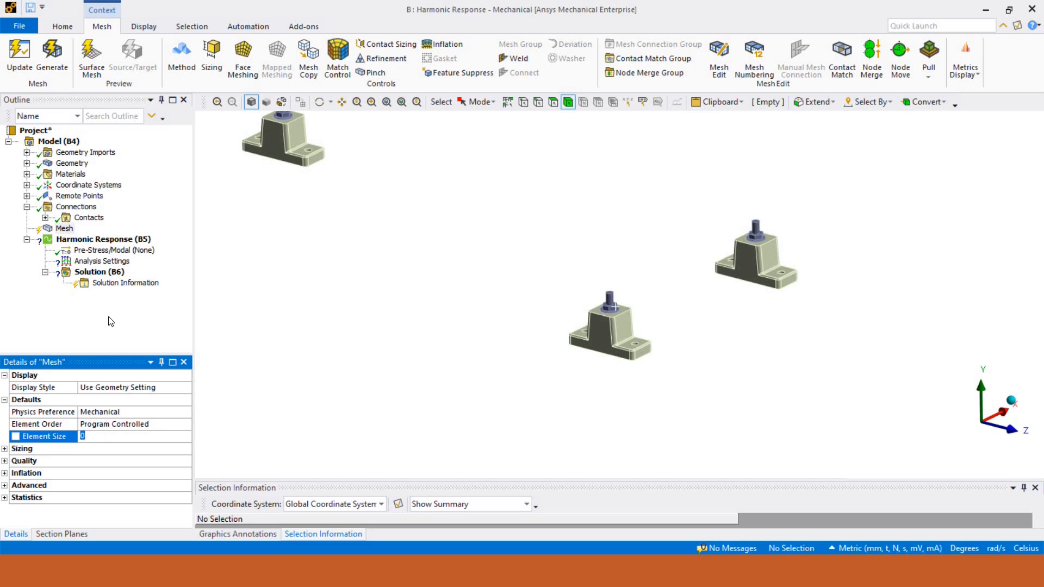
Add a mesh sizing control and scope it to the four rubber mount bodies
right_click(64, 228)
mouse_move(100, 236)
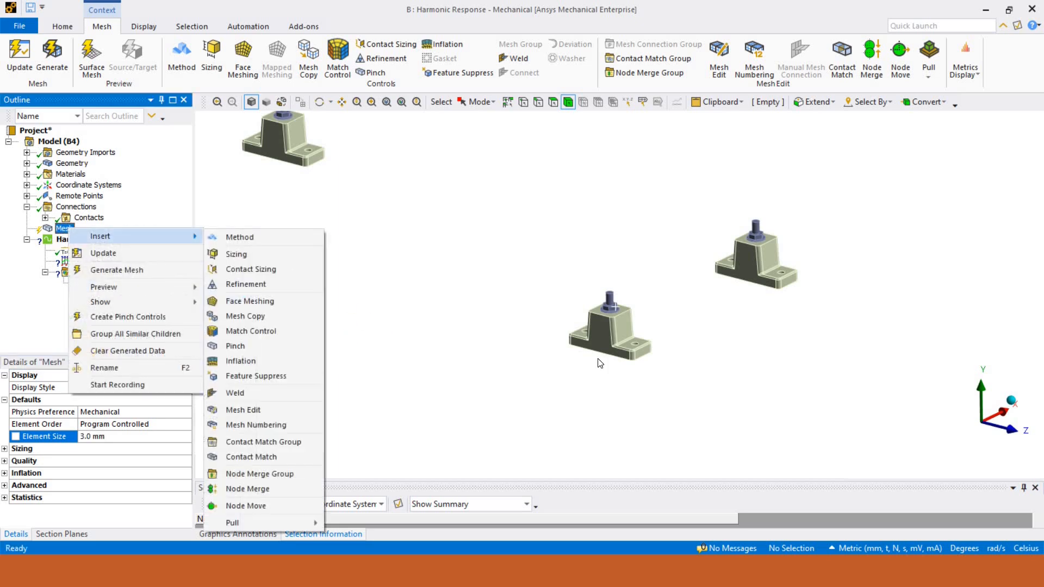
click(236, 254)
click(609, 326)
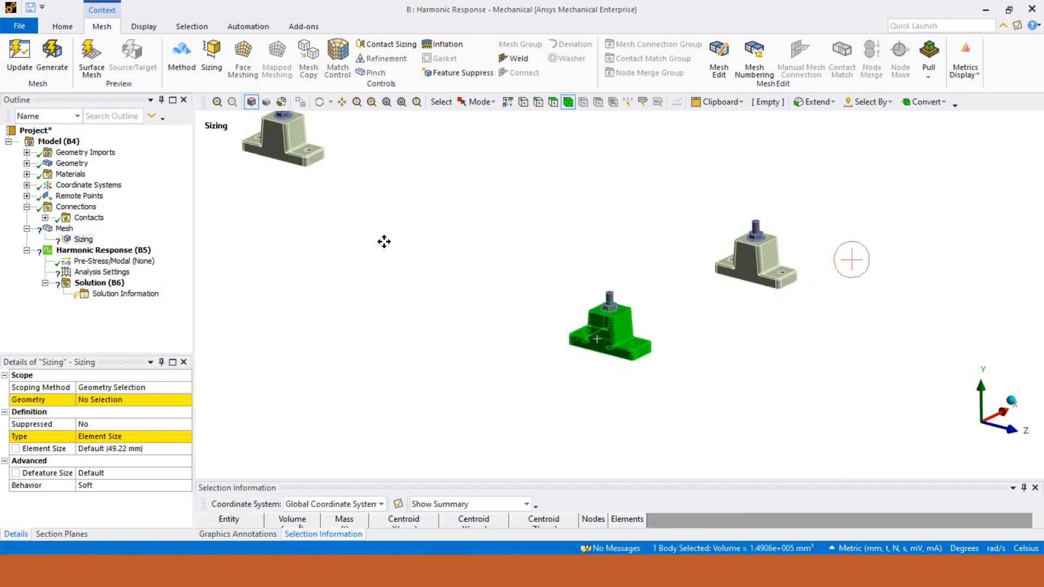
ctrl+click(755, 256)
ctrl+click(283, 138)
ctrl+middle_drag(281, 142, 572, 256)
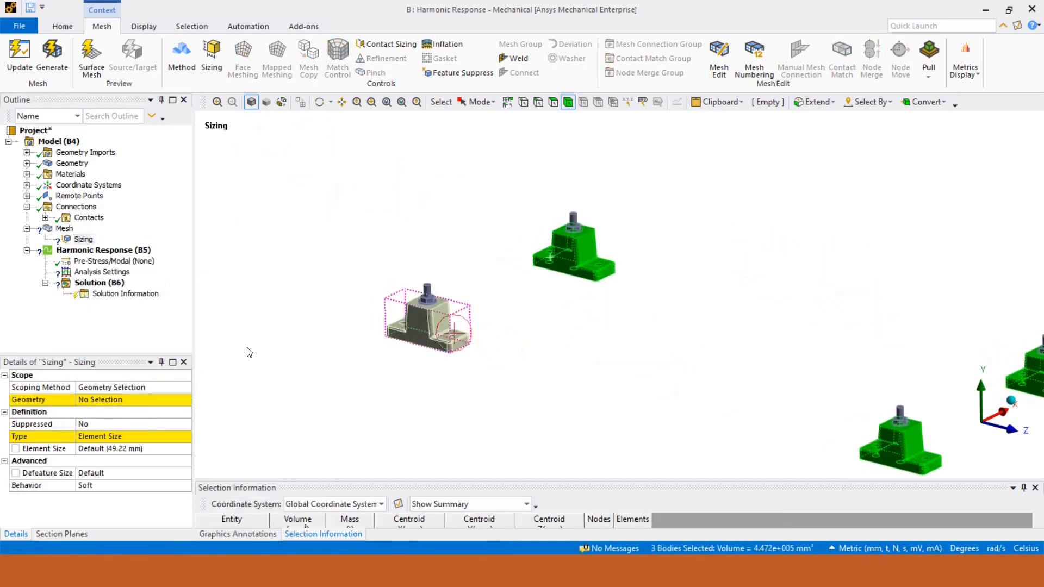
ctrl+click(431, 332)
click(93, 399)
click(103, 400)
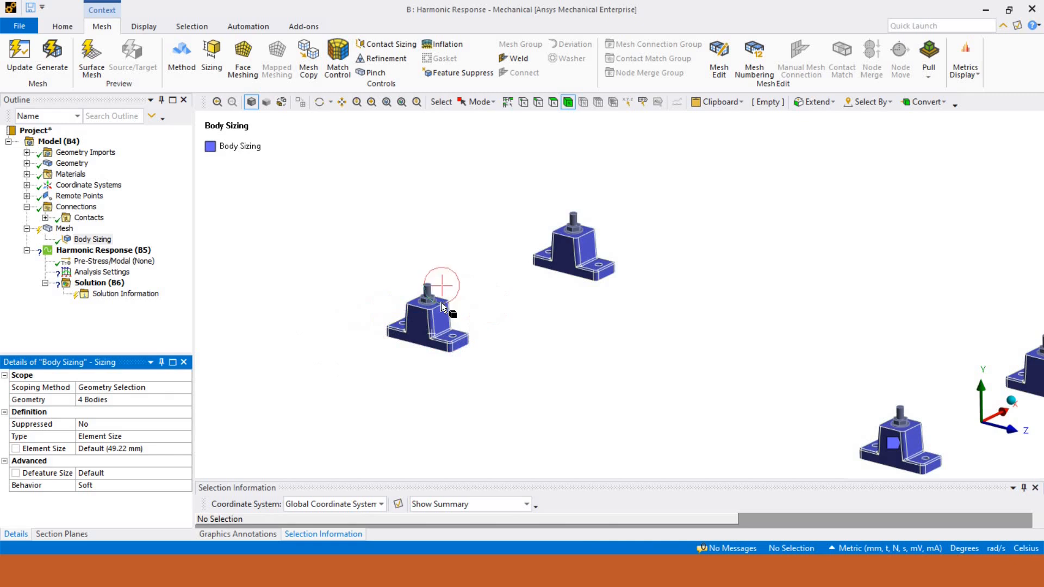
Try to rescope the body sizing to the bolts instead of the mount bodies
click(426, 290)
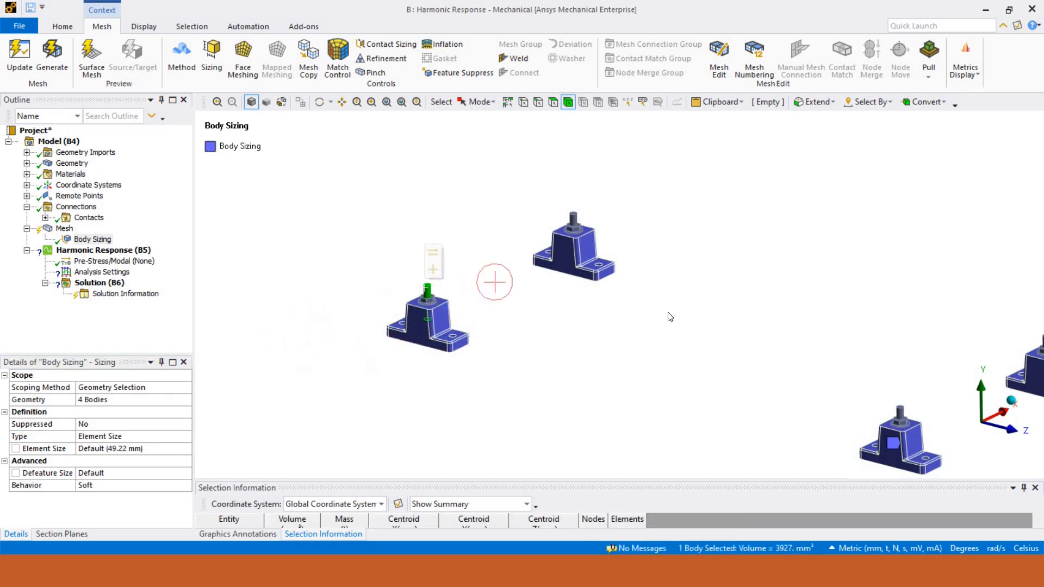
ctrl+click(573, 220)
ctrl+middle_drag(717, 400, 487, 333)
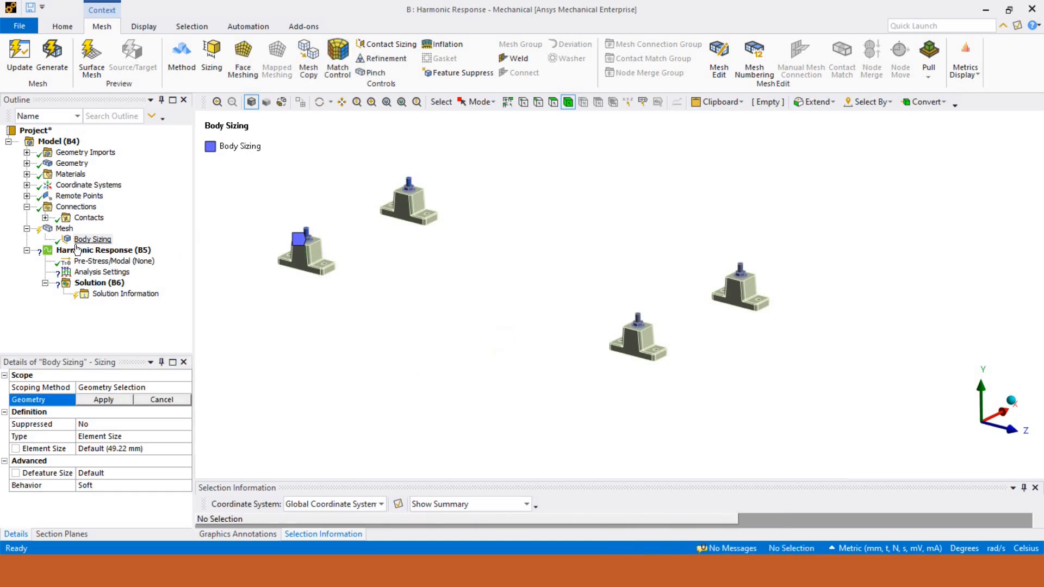
click(84, 243)
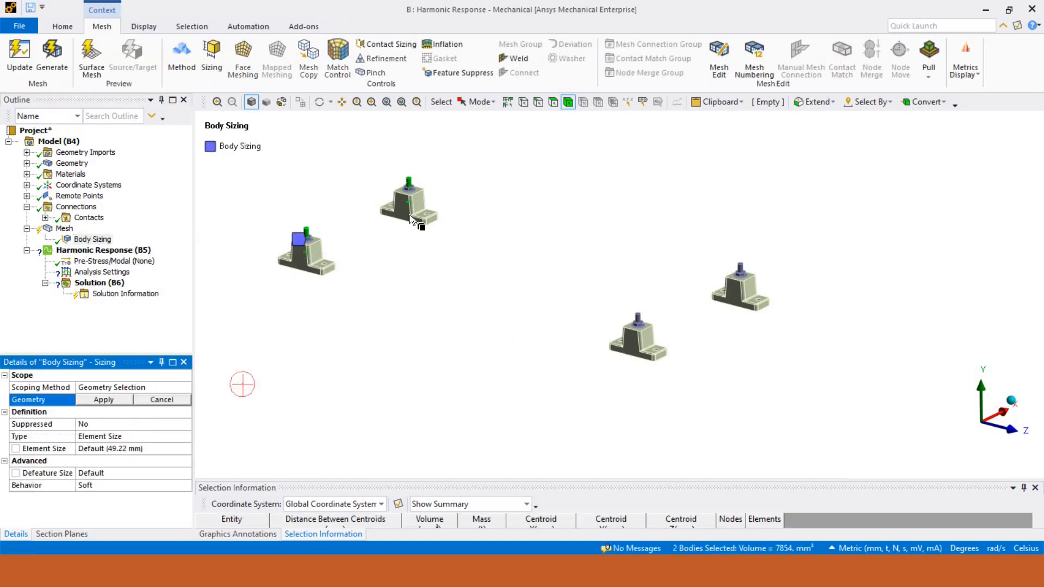
click(403, 370)
Pick the four mount bodies again as the geometry of the body sizing
click(326, 263)
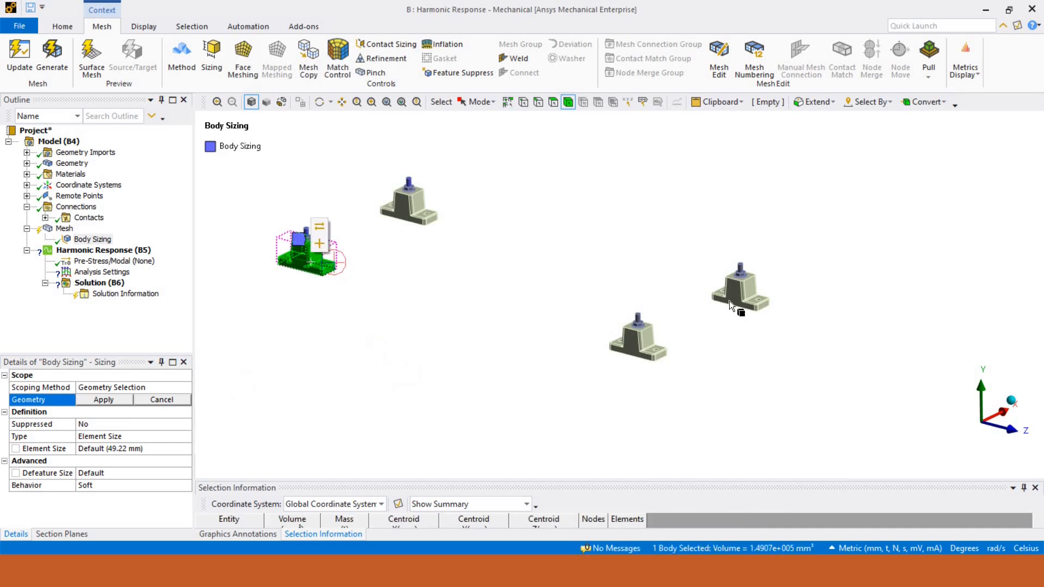
ctrl+click(409, 214)
ctrl+click(653, 345)
ctrl+click(736, 296)
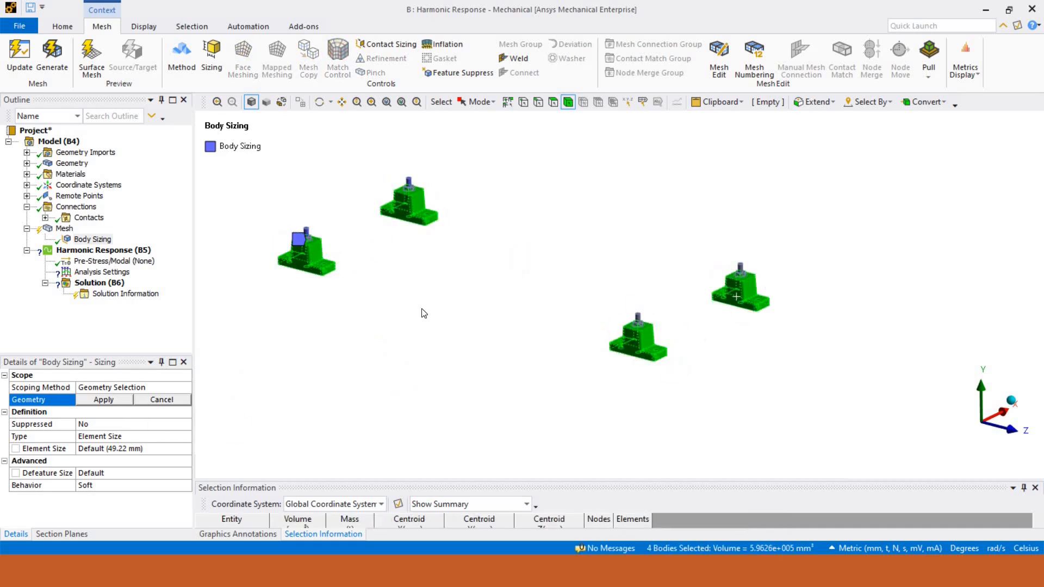
click(103, 399)
click(133, 399)
Hide the four mounts and add a second body sizing scoped to all remaining bolts, nuts and washers
right_click(488, 305)
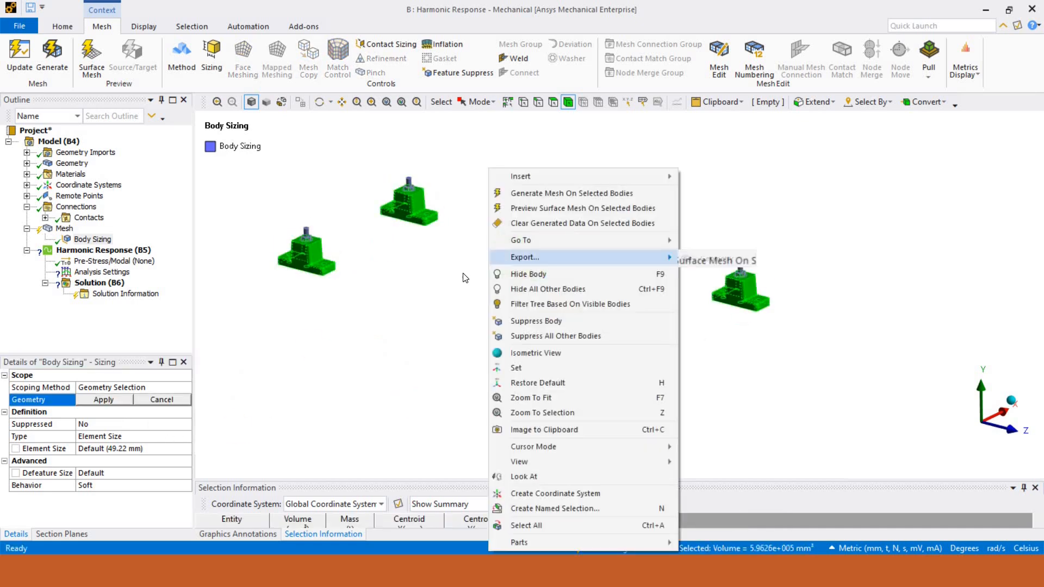
click(509, 274)
right_click(457, 258)
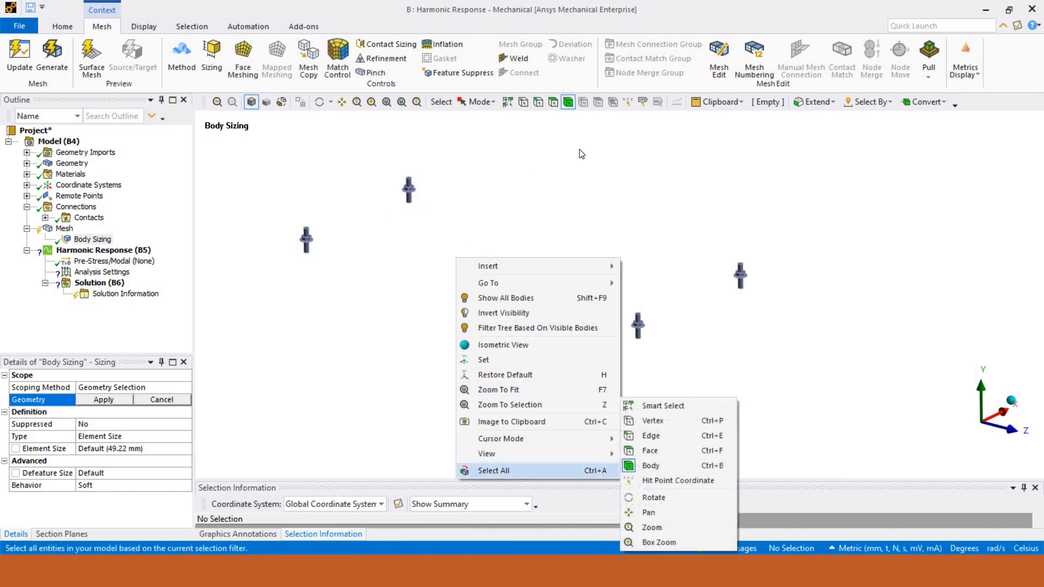
click(489, 469)
right_click(523, 138)
mouse_move(560, 145)
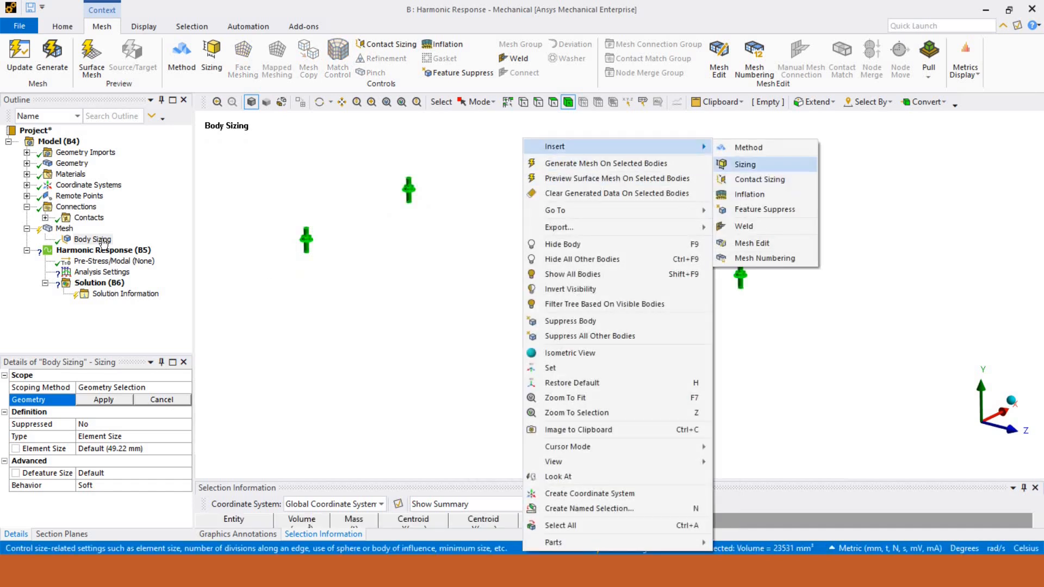
click(745, 165)
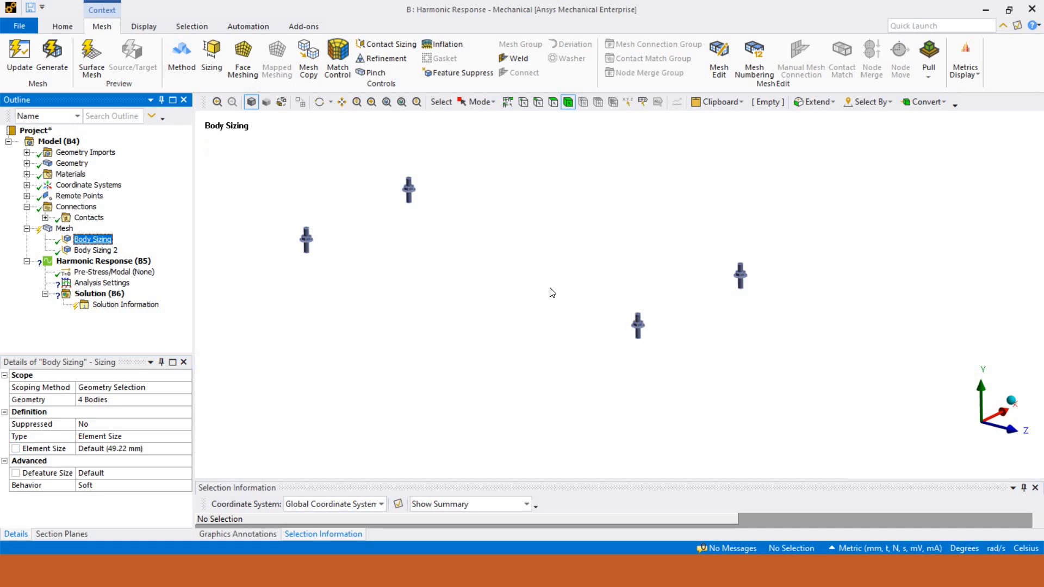
Show all bodies again and open the second body sizing's element size for editing
right_click(500, 228)
click(539, 281)
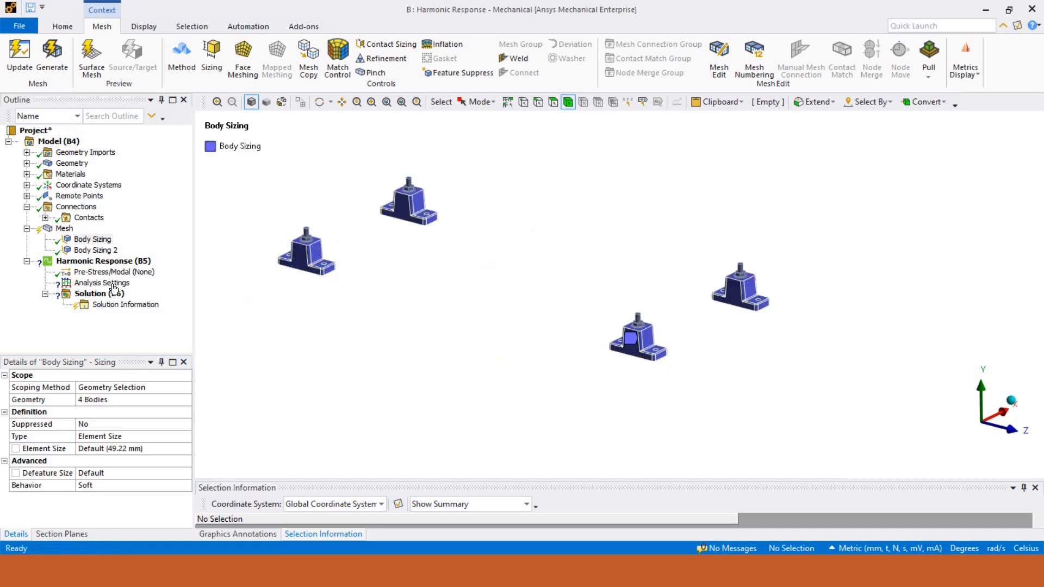
click(103, 250)
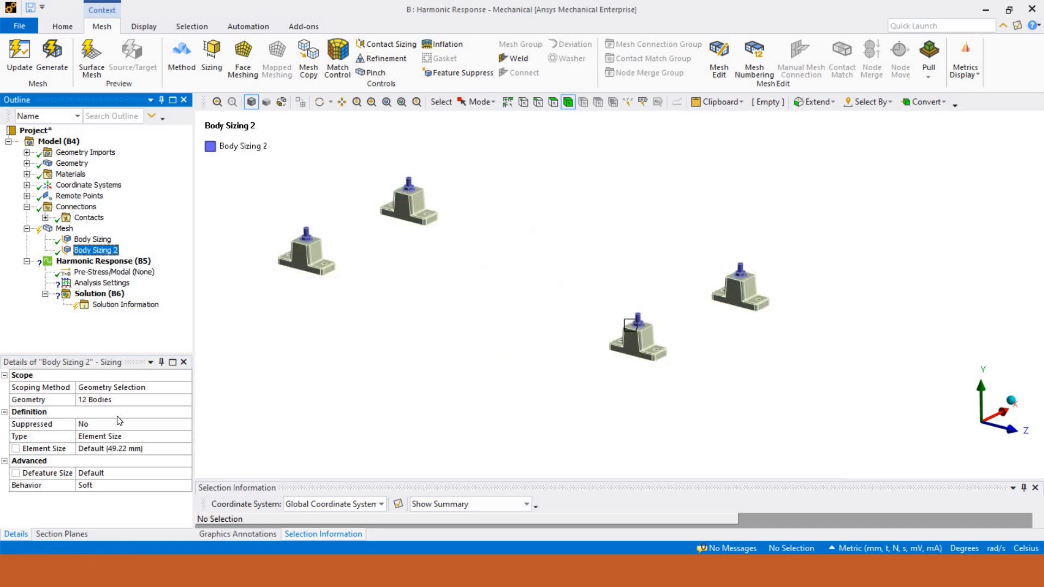
click(134, 448)
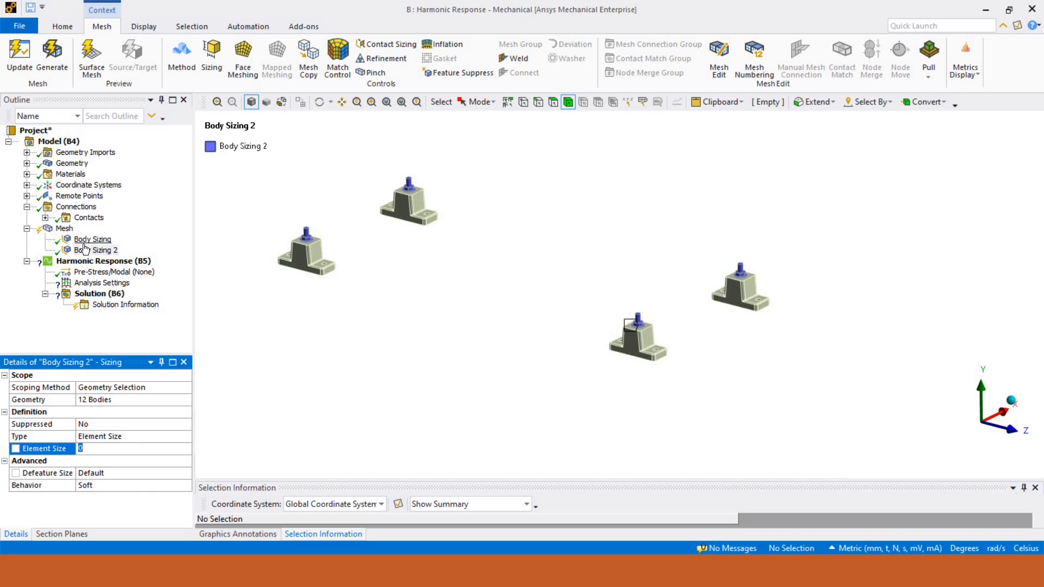
Suppress both body sizing controls
click(85, 243)
click(88, 249)
ctrl+click(90, 243)
right_click(90, 243)
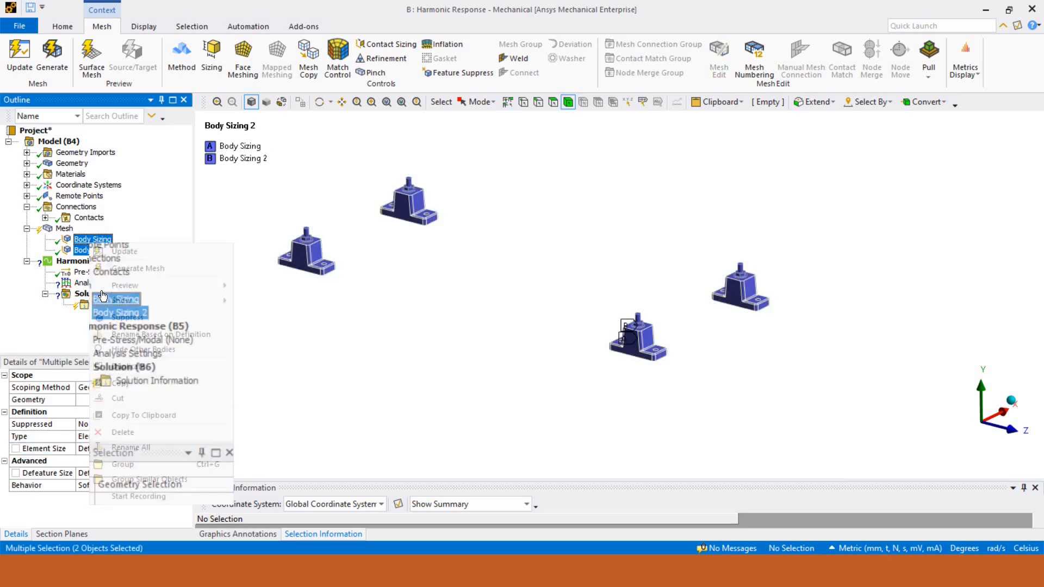
click(126, 317)
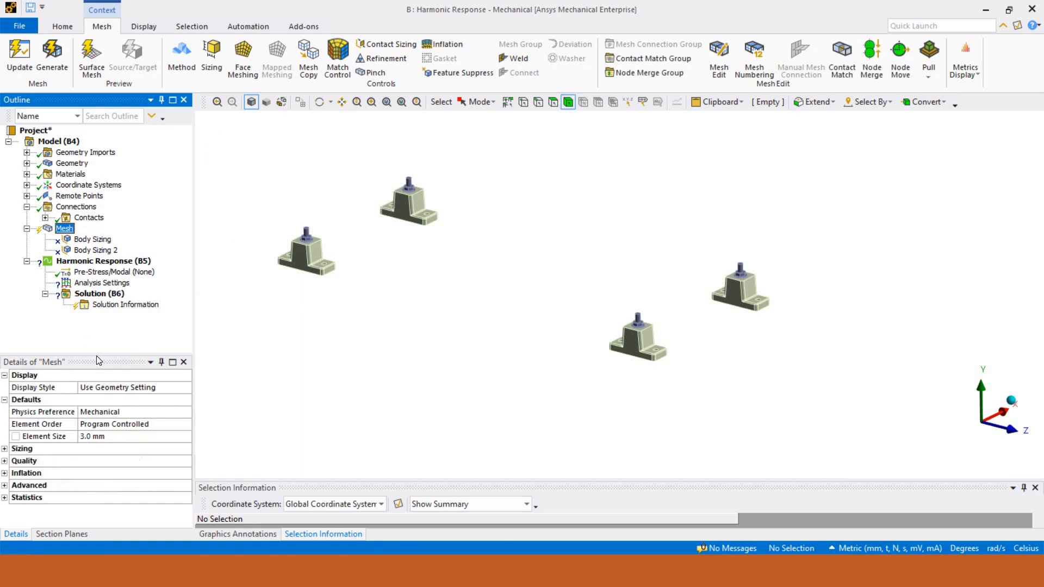
Clear all generated mesh data from the model and generate the mesh
right_click(57, 227)
click(130, 396)
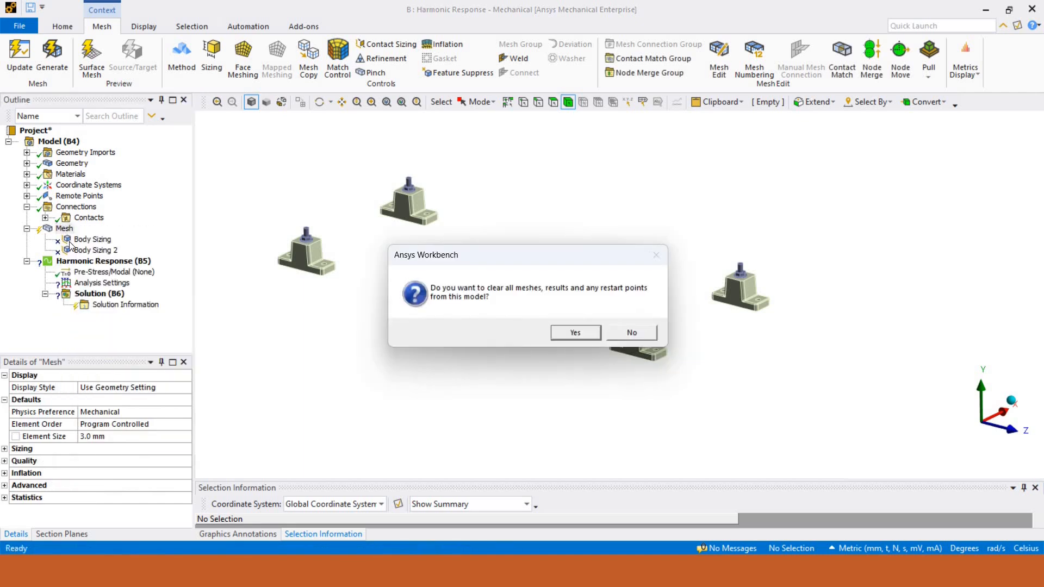
key(Return)
right_click(63, 230)
click(113, 273)
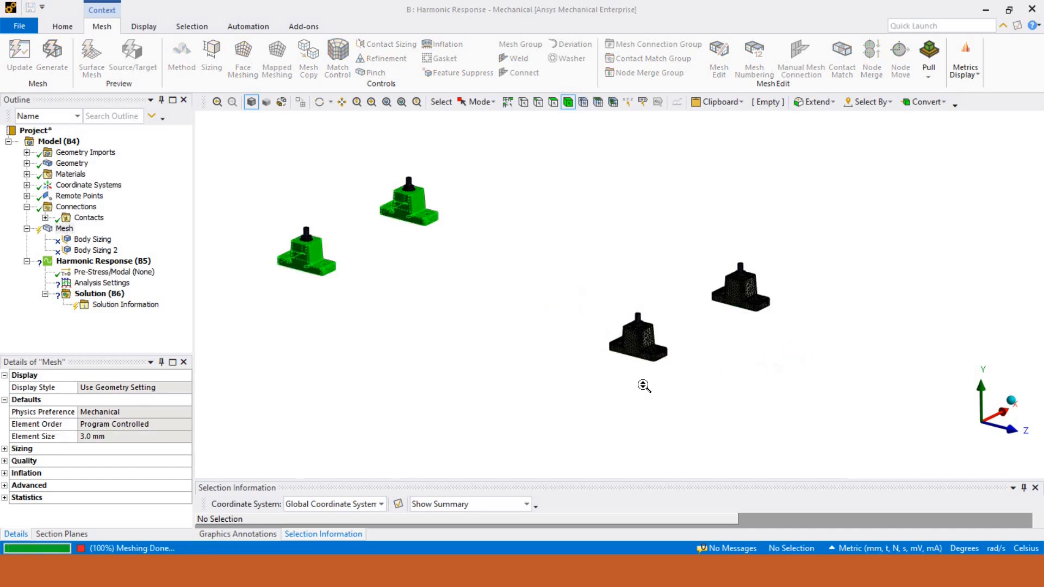
Examine the generated mesh on the mounts and their fasteners from several angles, including the fillets and mounting holes
scroll(601, 318, up, 8)
ctrl+middle_drag(578, 256, 522, 117)
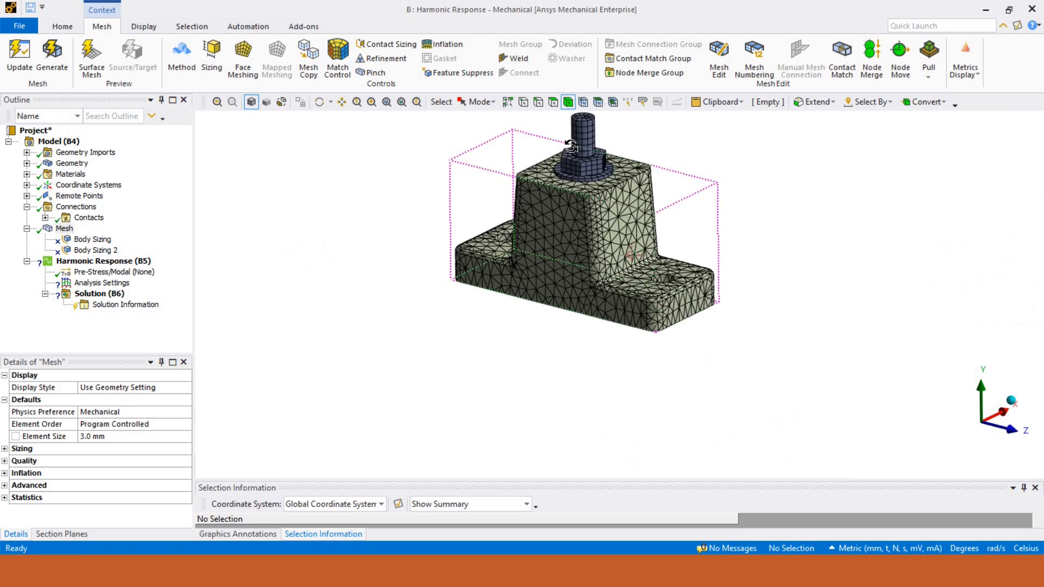
scroll(598, 230, up, 5)
middle_drag(598, 229, 602, 302)
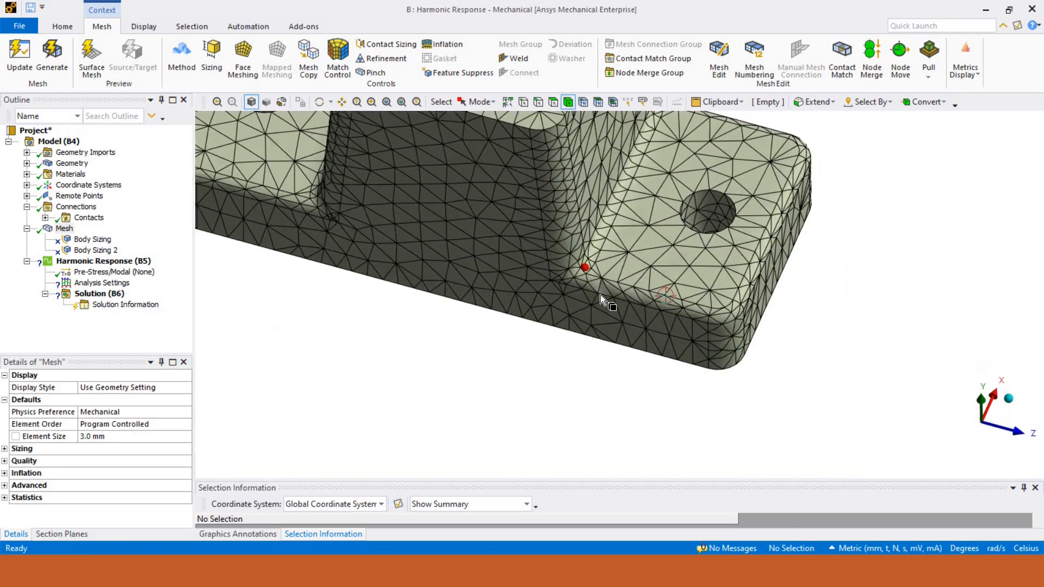
scroll(599, 319, down, 4)
scroll(607, 337, up, 4)
ctrl+middle_drag(568, 209, 609, 347)
scroll(609, 348, down, 6)
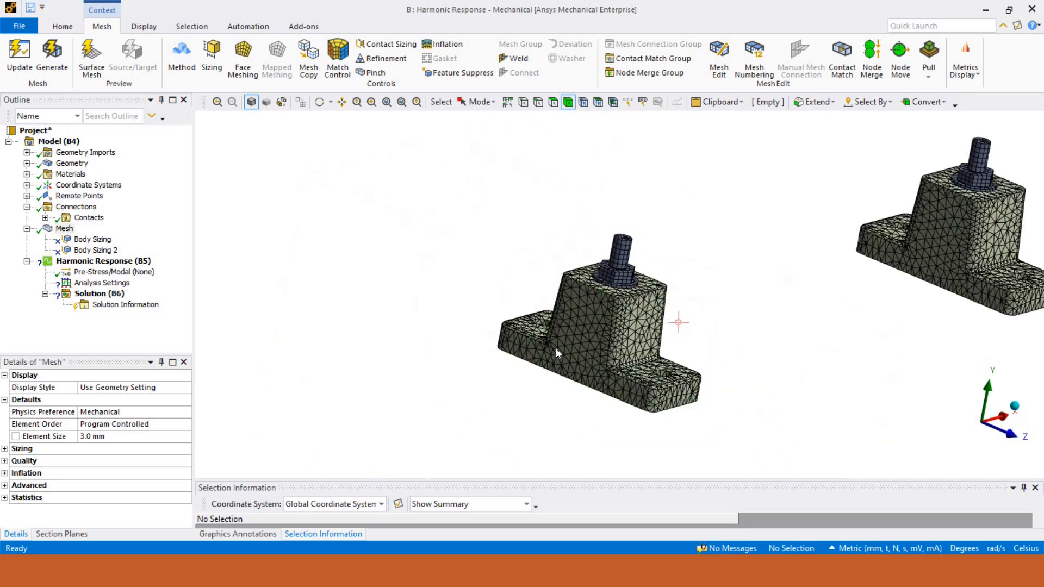
middle_drag(677, 321, 683, 342)
scroll(683, 343, up, 3)
ctrl+middle_drag(601, 337, 664, 354)
middle_drag(516, 333, 559, 327)
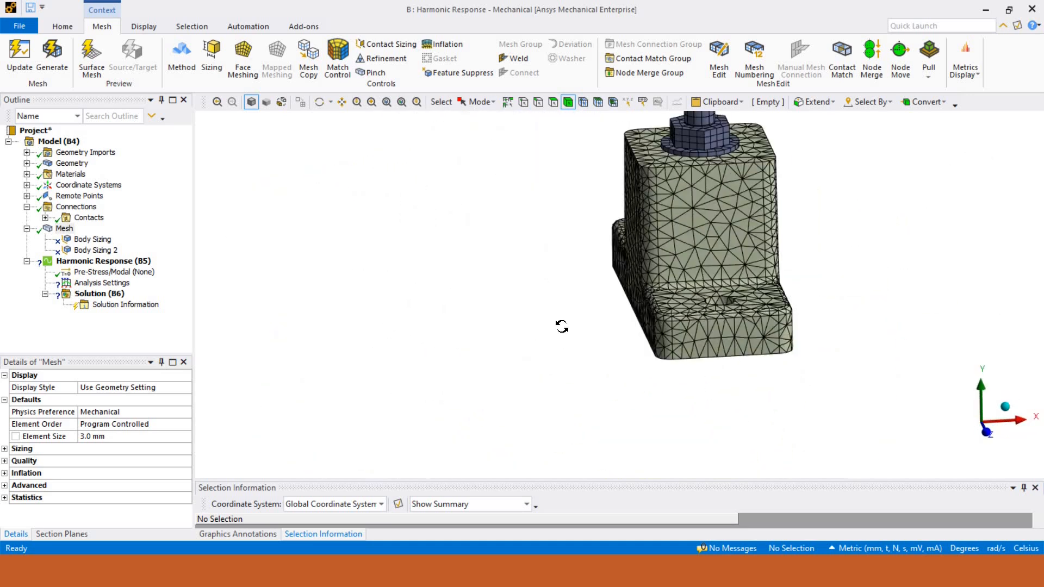
scroll(619, 350, down, 8)
ctrl+middle_drag(634, 367, 642, 382)
middle_drag(584, 323, 639, 362)
scroll(609, 326, up, 4)
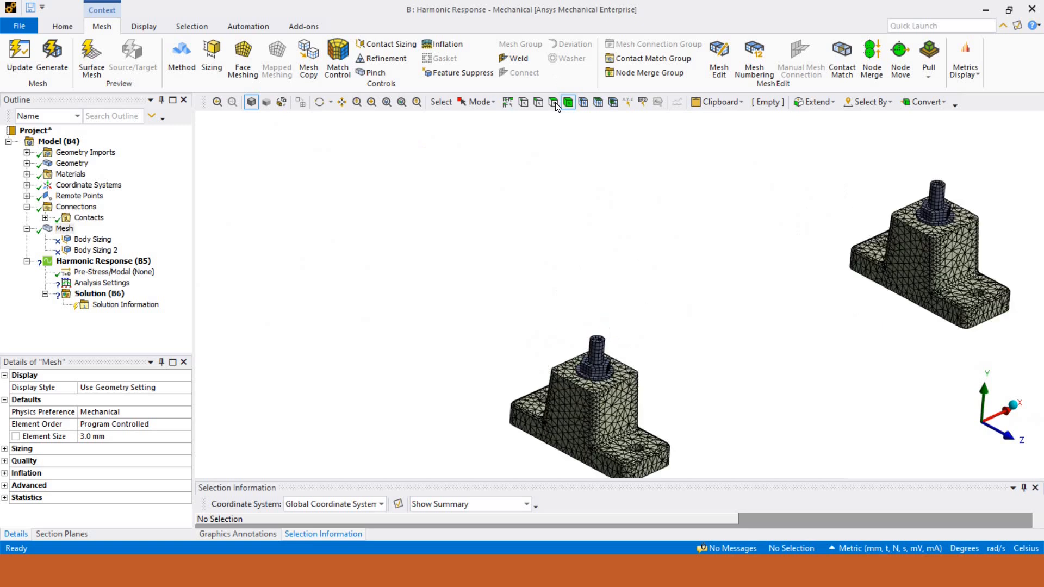
ctrl+middle_drag(575, 269, 555, 103)
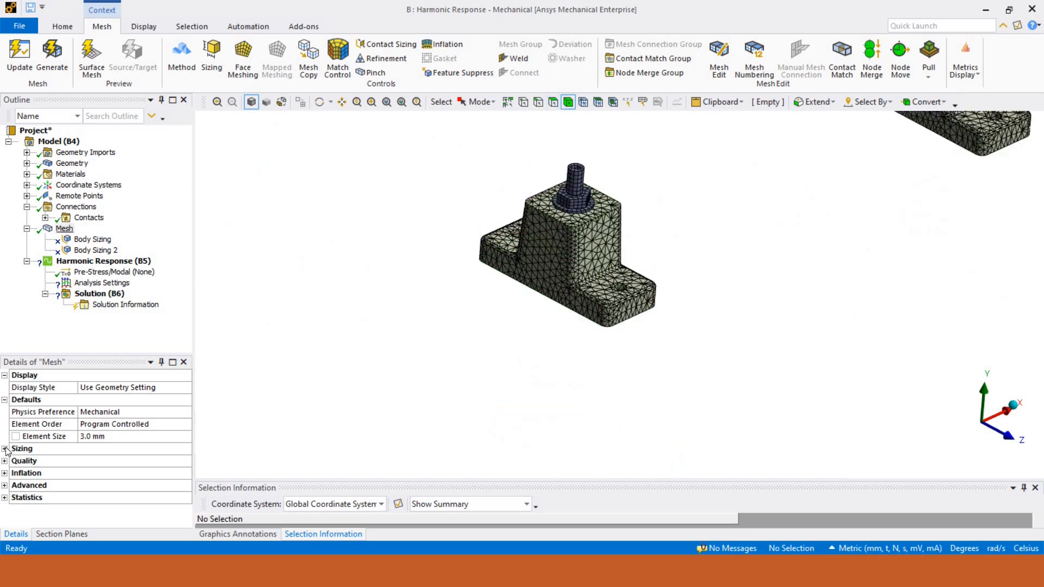
Review the mesh's Sizing, Quality and Advanced settings, including the resolution
double_click(100, 449)
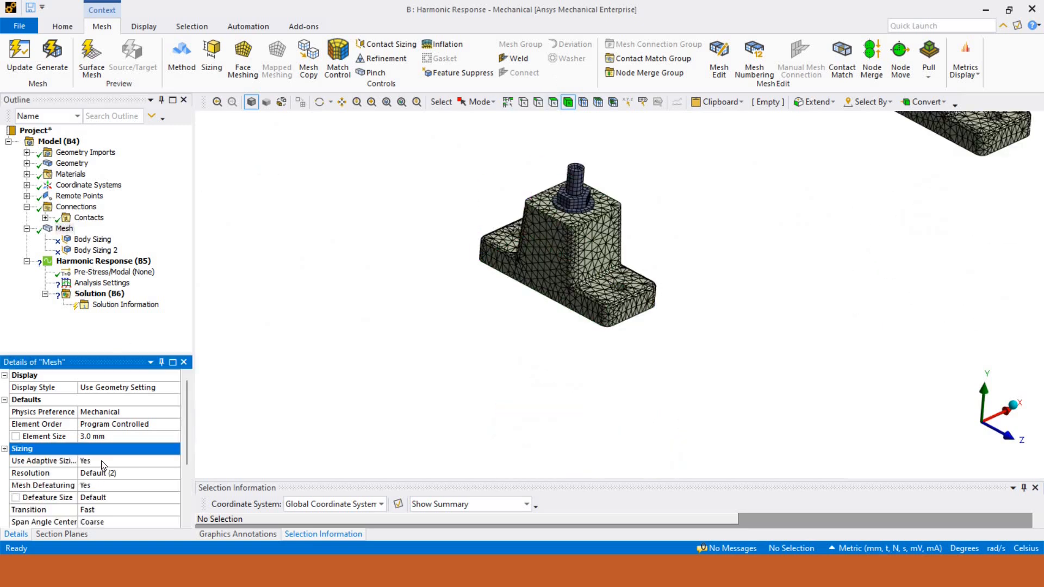
scroll(103, 443, down, 1)
click(106, 437)
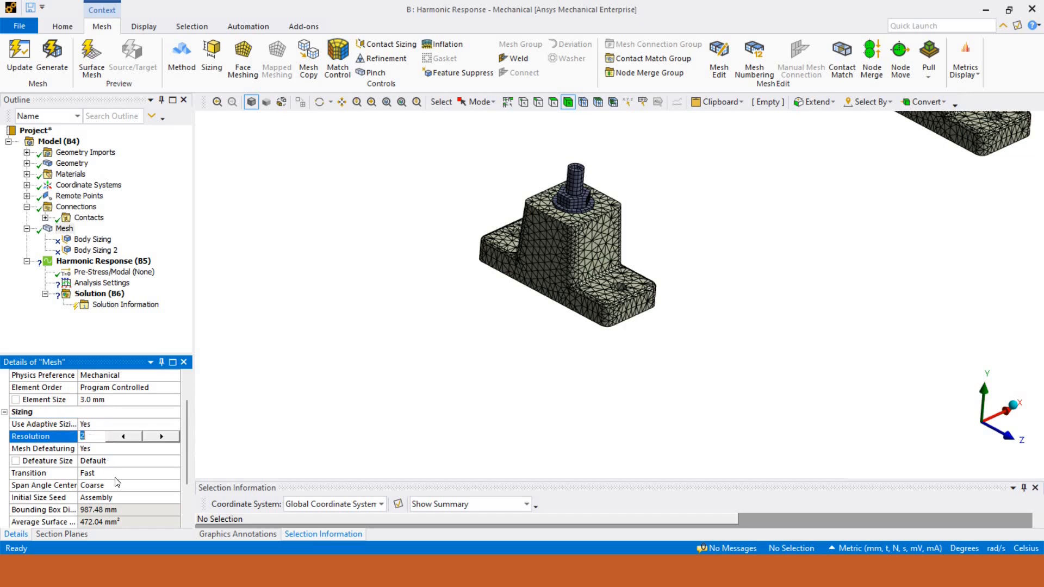
scroll(8, 488, down, 2)
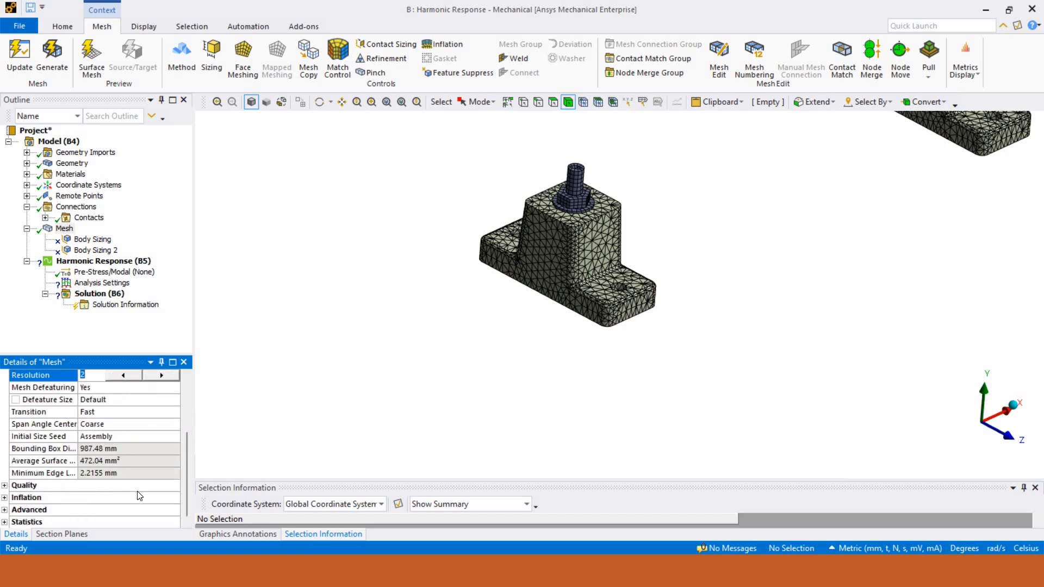
double_click(100, 485)
scroll(98, 495, down, 2)
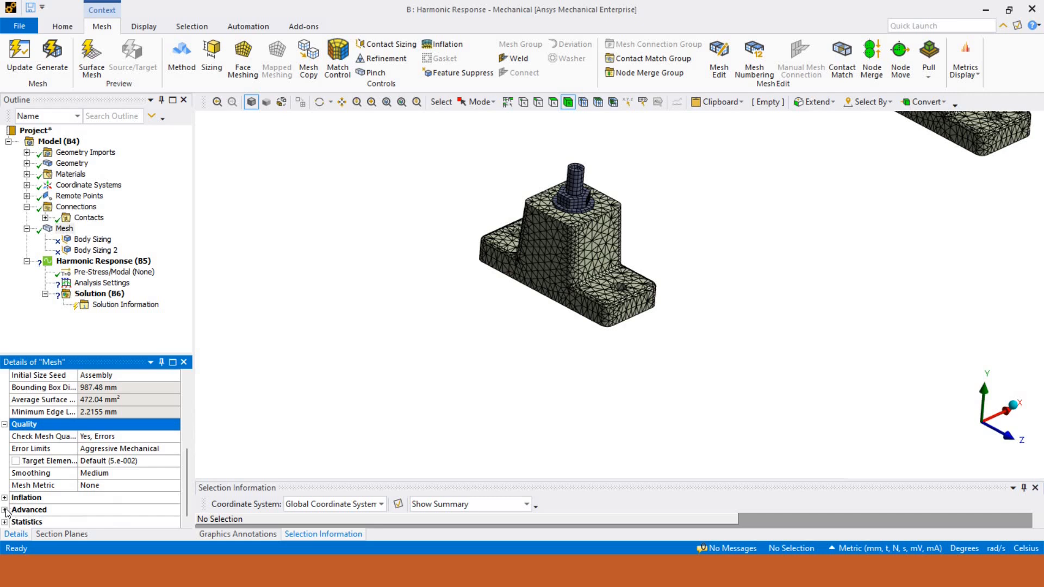
double_click(124, 509)
scroll(126, 487, down, 3)
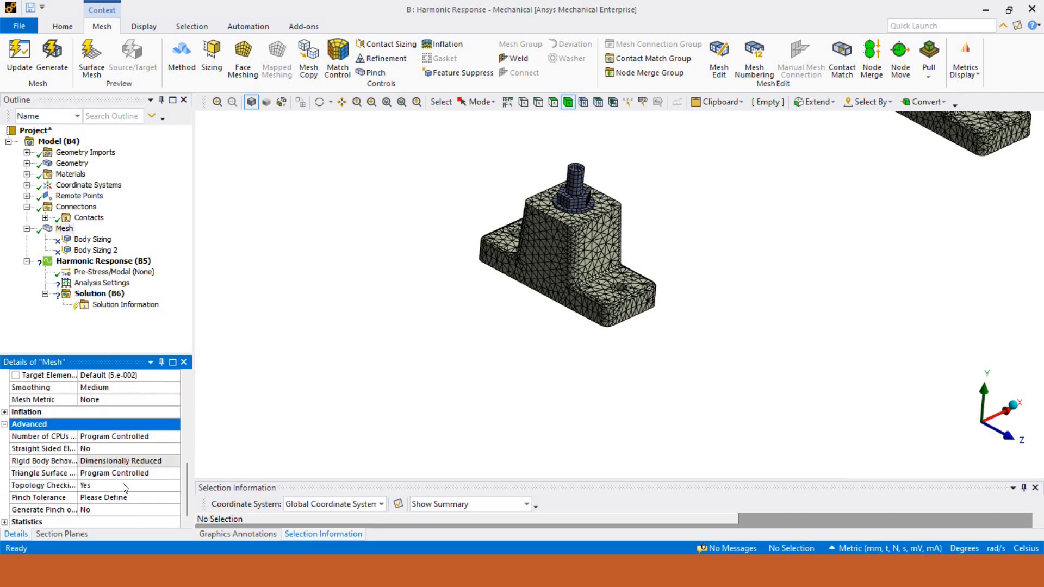
Review the mesh quality settings and set Use Adaptive Sizing to No
scroll(114, 471, up, 2)
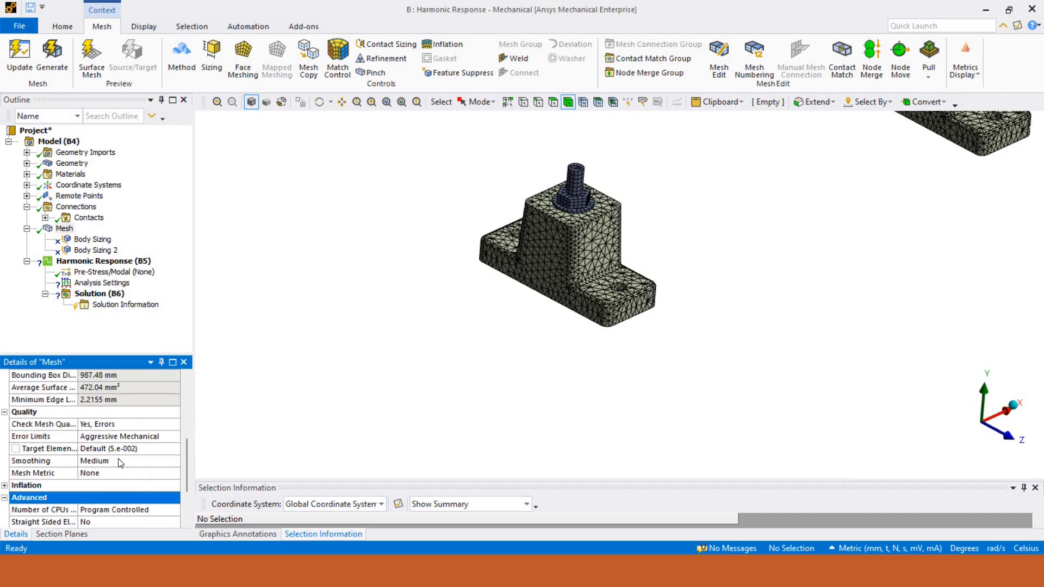
click(131, 460)
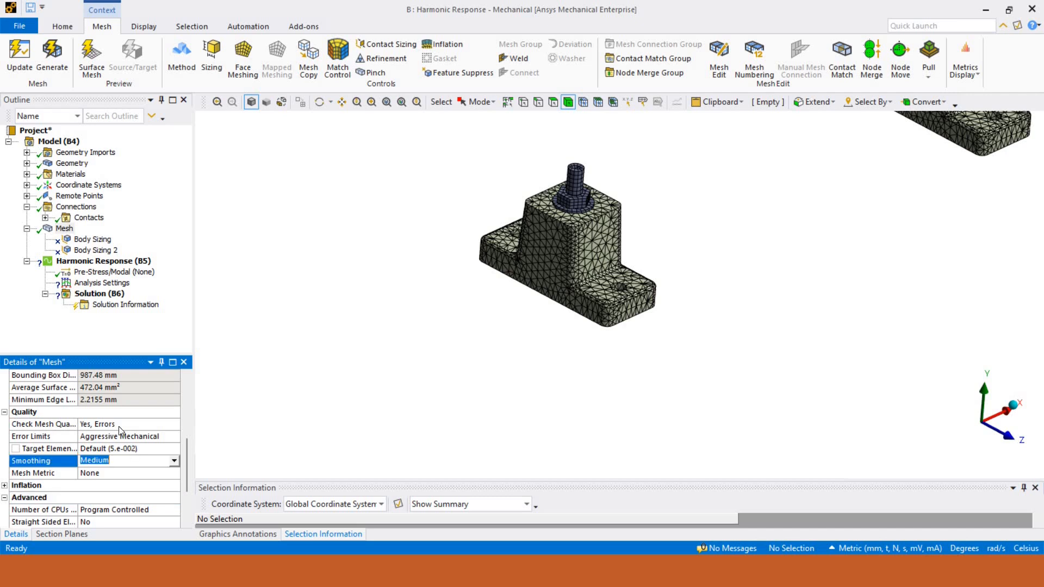
scroll(118, 426, up, 3)
scroll(106, 446, up, 3)
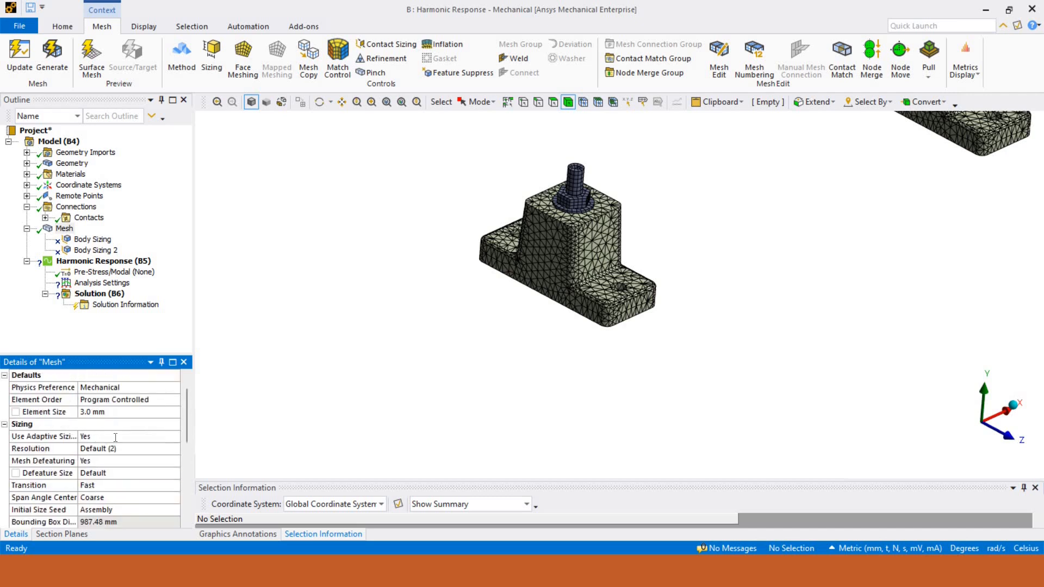
click(178, 438)
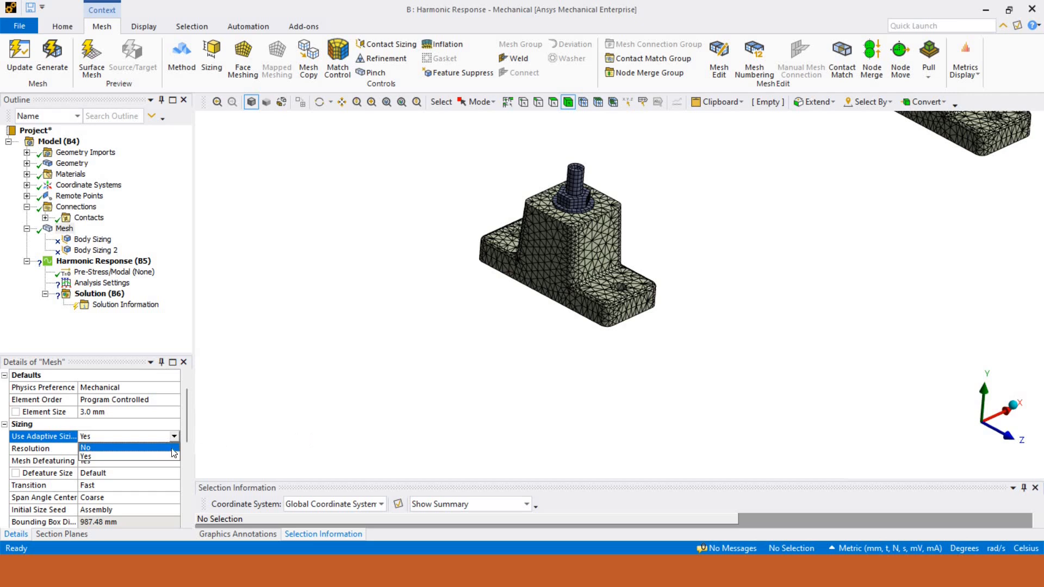
click(117, 440)
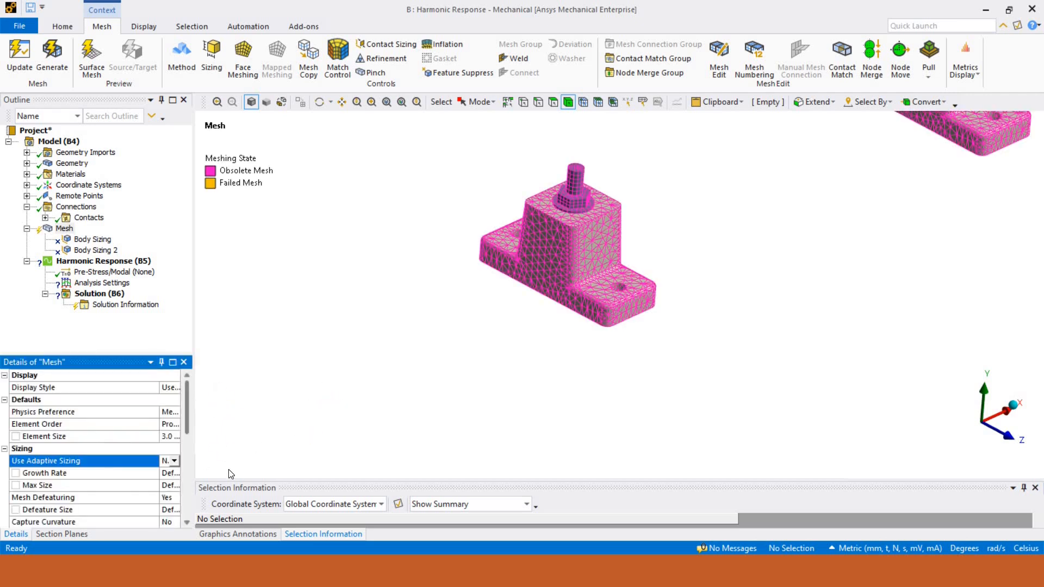
Widen the mesh details area and set Capture Curvature to Yes in the sizing settings
drag(193, 460, 368, 460)
scroll(112, 465, down, 1)
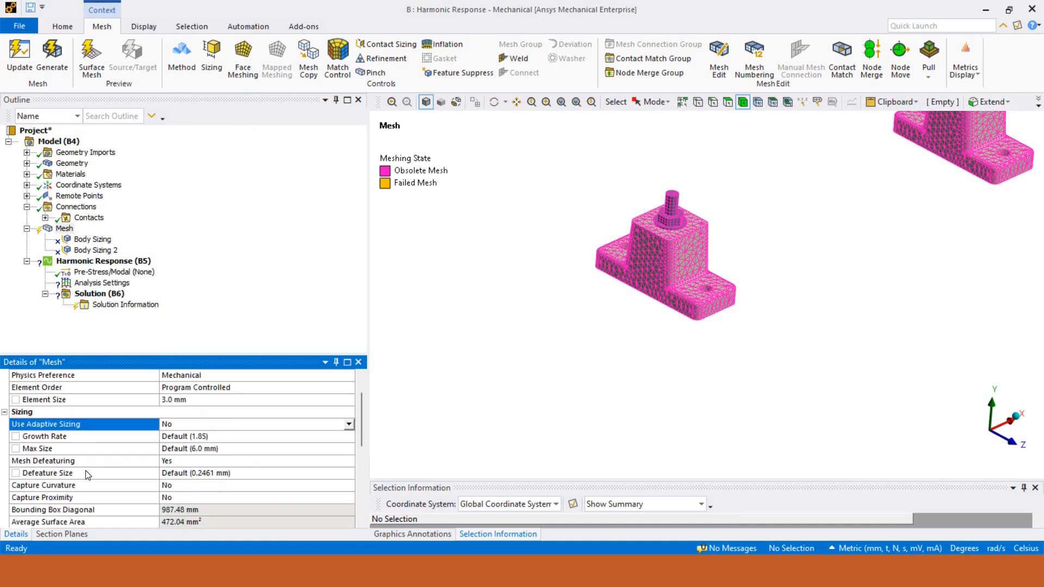
click(65, 471)
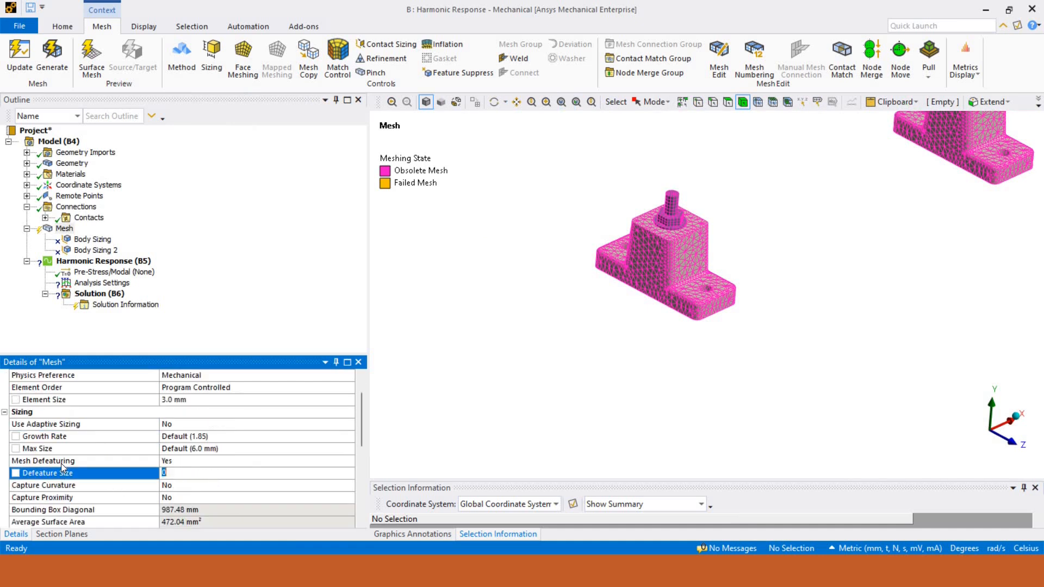
scroll(215, 465, down, 1)
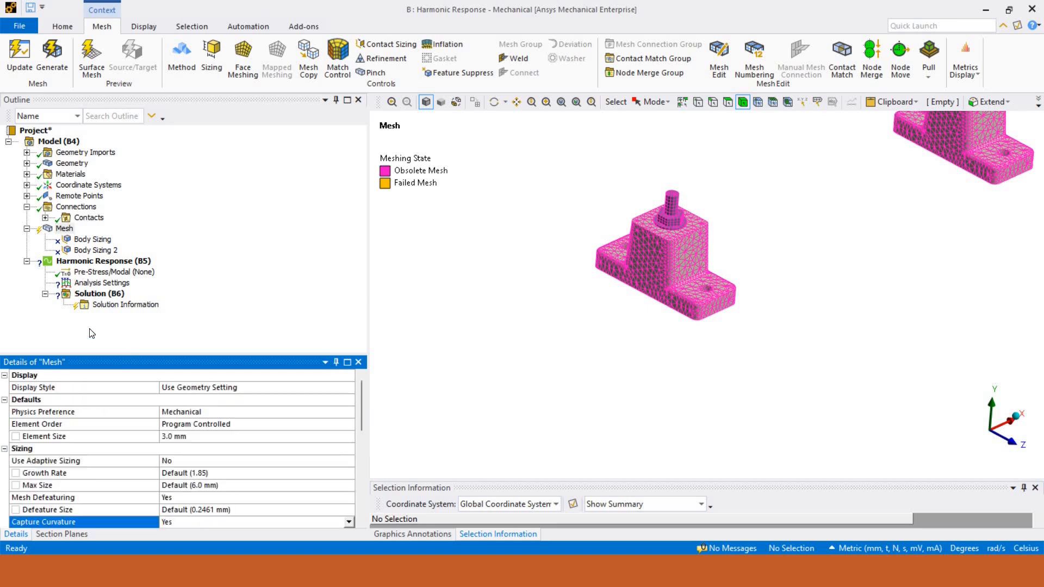
Clear the generated mesh data and generate the mesh with the curvature-based sizing
right_click(61, 229)
click(109, 369)
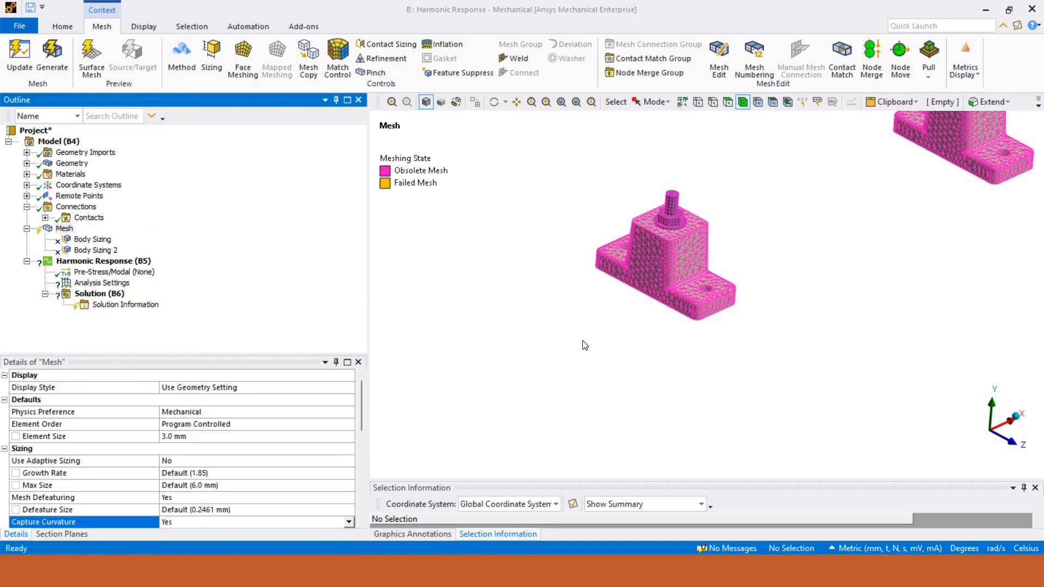
key(Return)
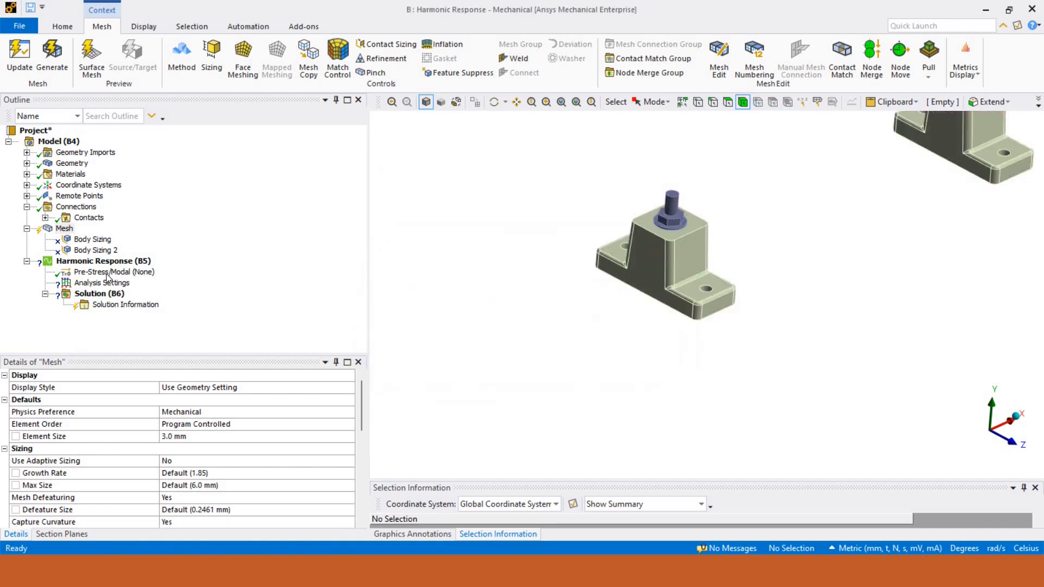
right_click(61, 228)
click(103, 272)
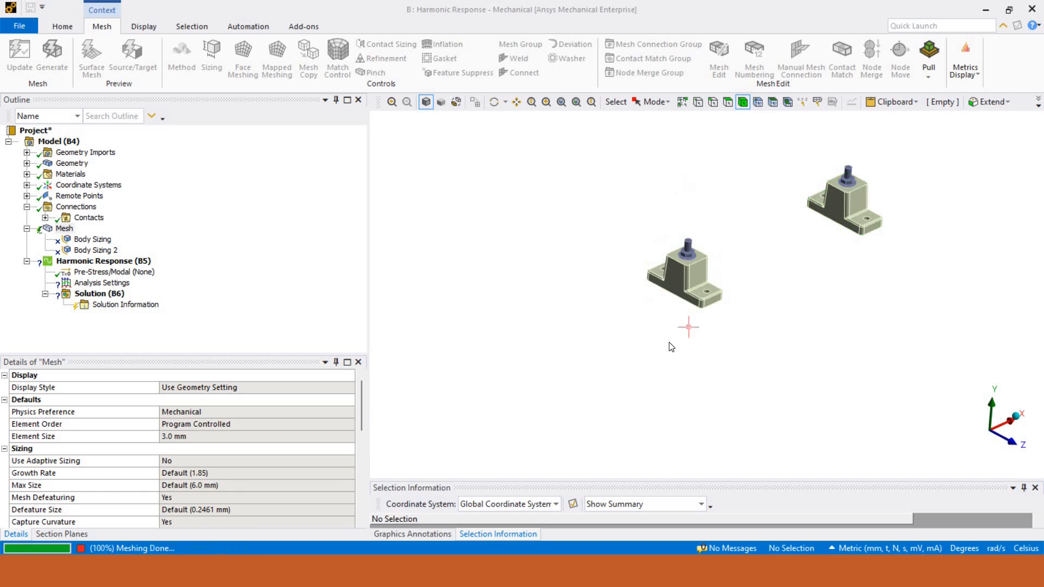
Examine the regenerated mesh on the mounts from several angles, including the body, fillets and base holes
scroll(641, 316, up, 10)
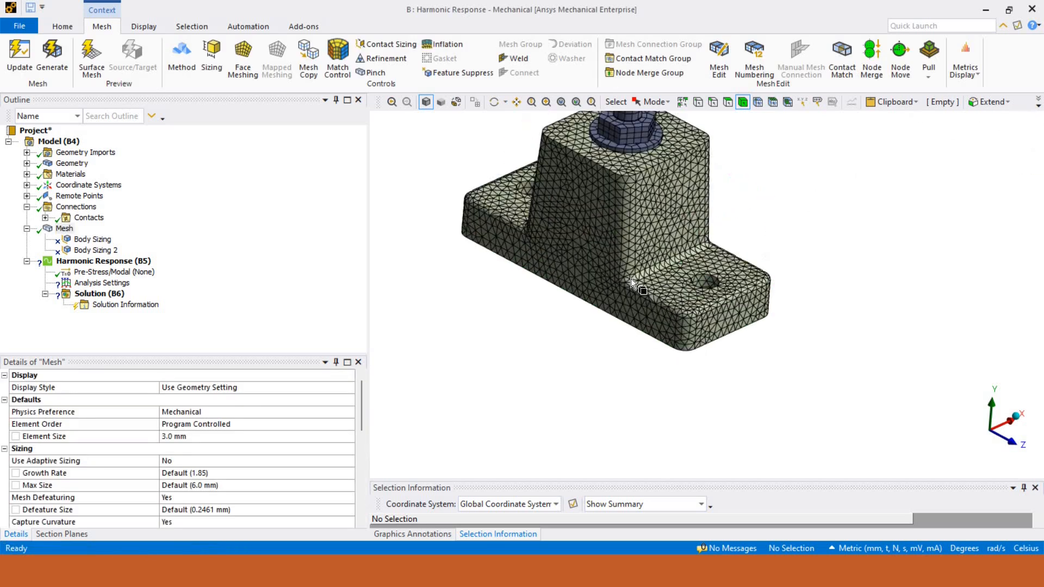
scroll(825, 321, down, 6)
middle_drag(633, 280, 584, 250)
scroll(605, 293, down, 3)
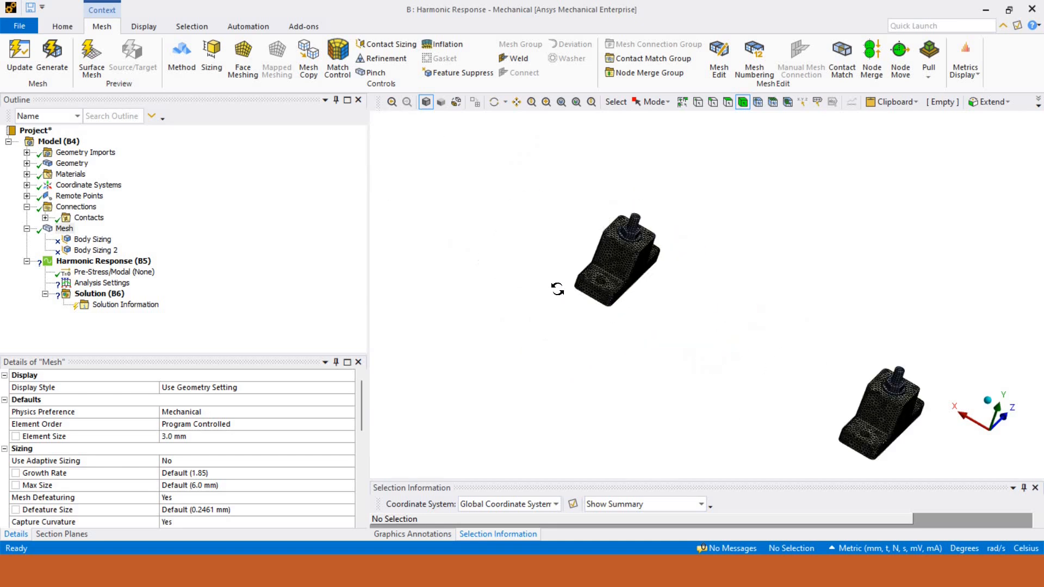
scroll(614, 292, up, 3)
middle_drag(614, 291, 665, 284)
scroll(201, 498, down, 5)
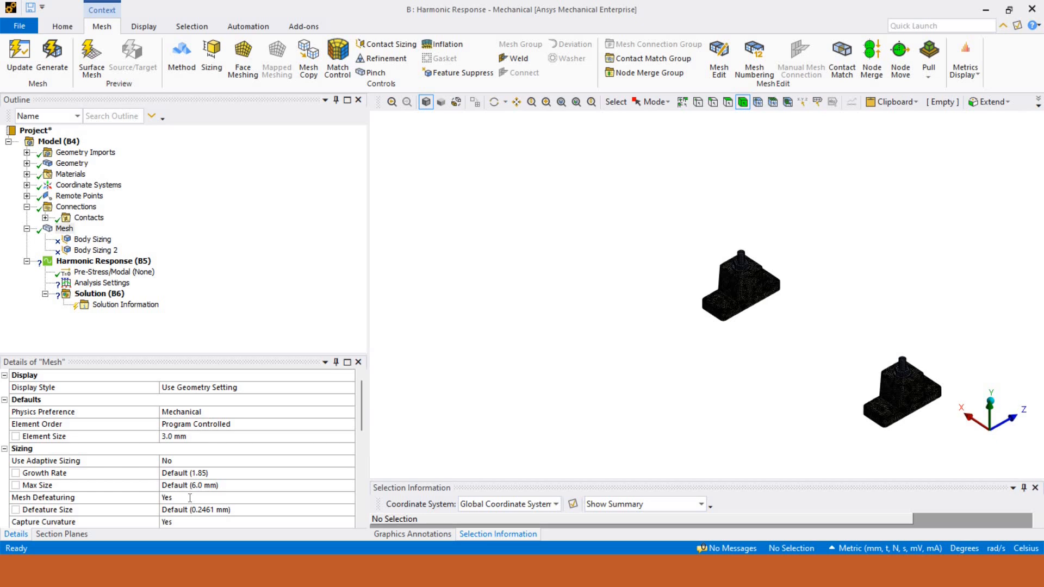
Set Mesh Defeaturing to No and Use Adaptive Sizing to Yes, and clear the generated mesh data
double_click(188, 498)
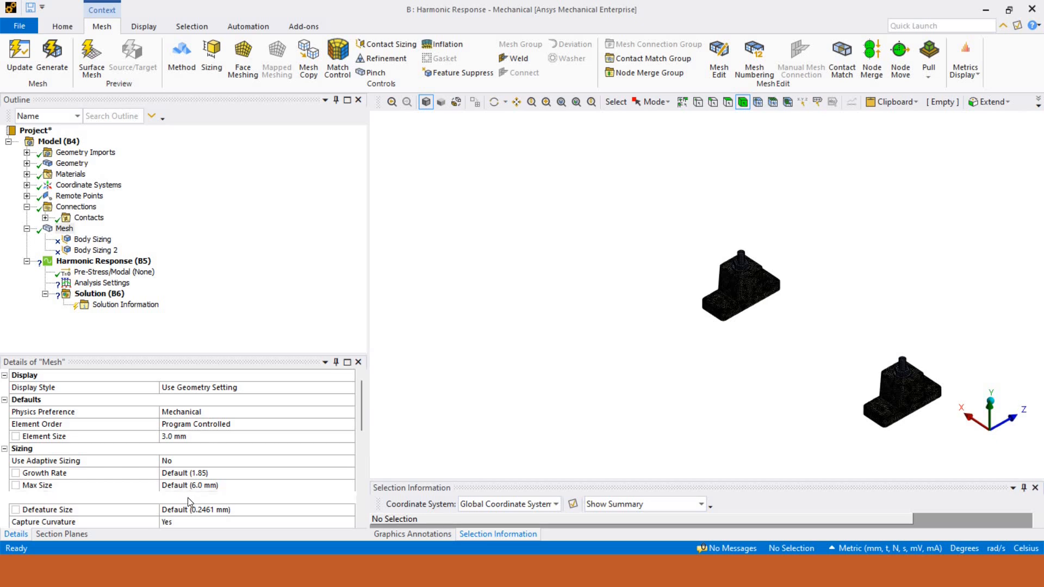
double_click(201, 461)
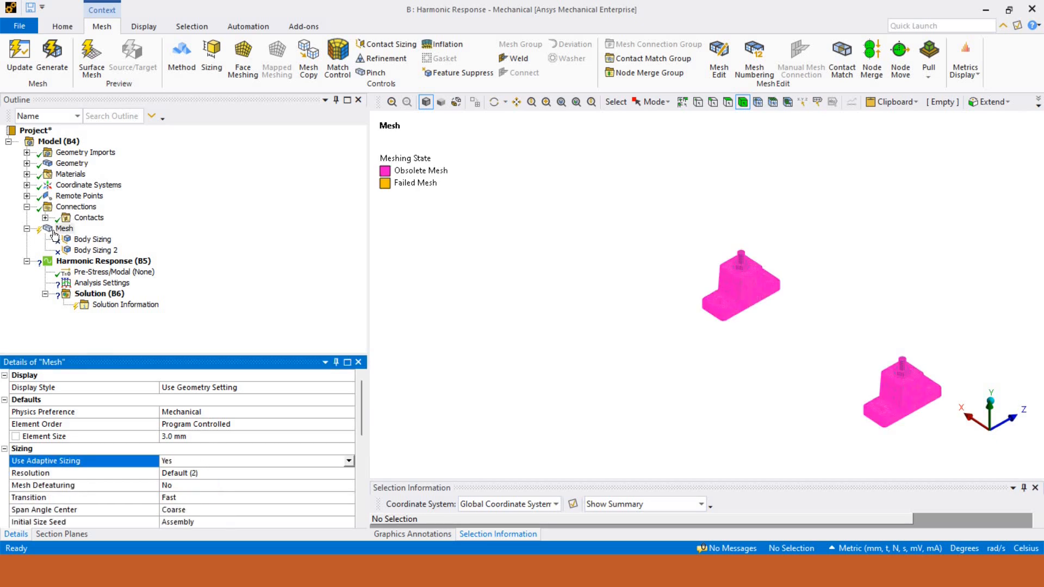
right_click(65, 229)
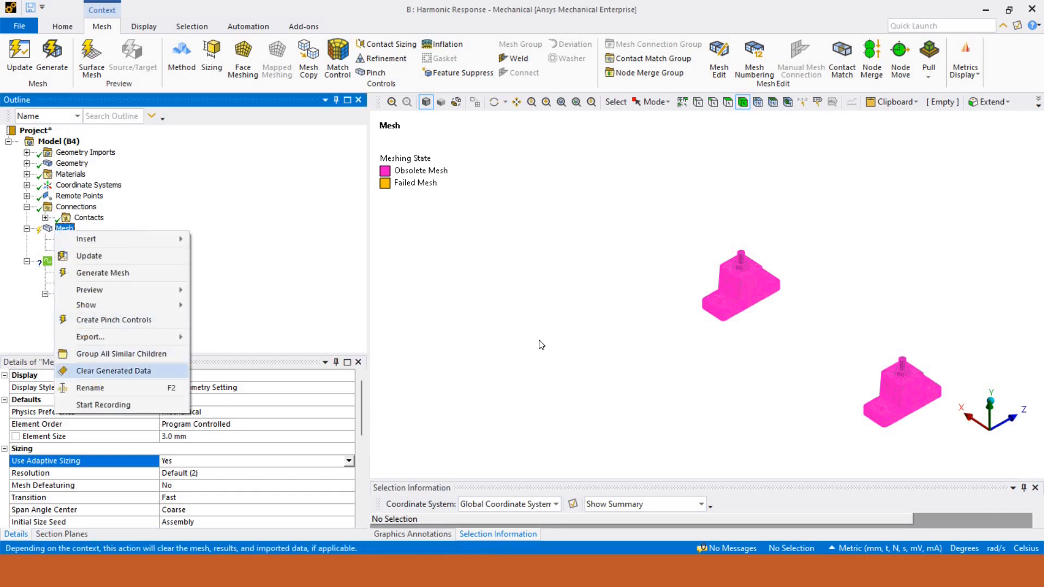
click(89, 371)
click(576, 333)
Select a fillet face on a mount's base and extend the selection to all faces of the same size
click(92, 239)
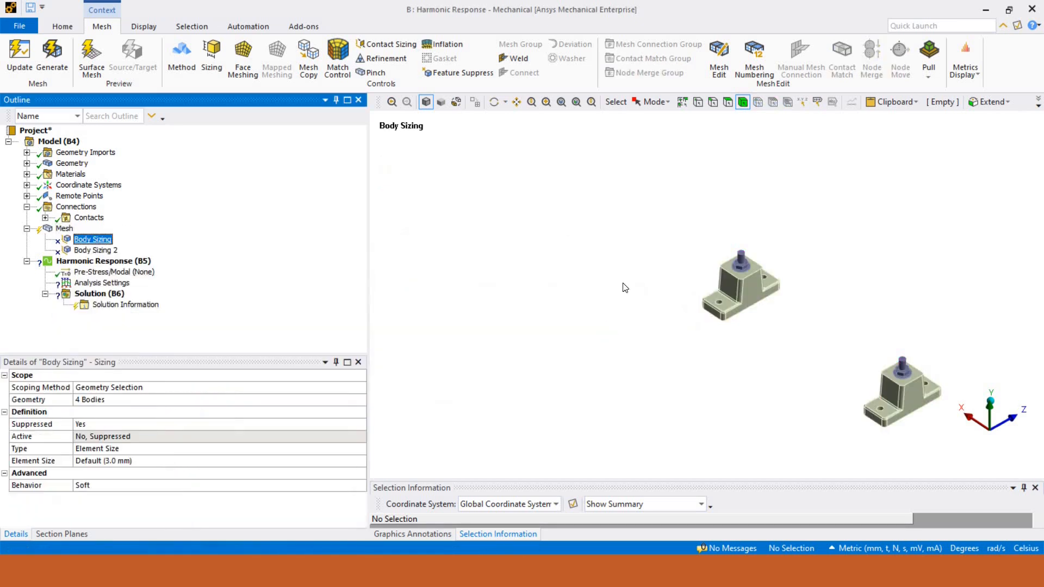
click(96, 250)
ctrl+middle_drag(858, 383, 634, 300)
scroll(622, 377, up, 2)
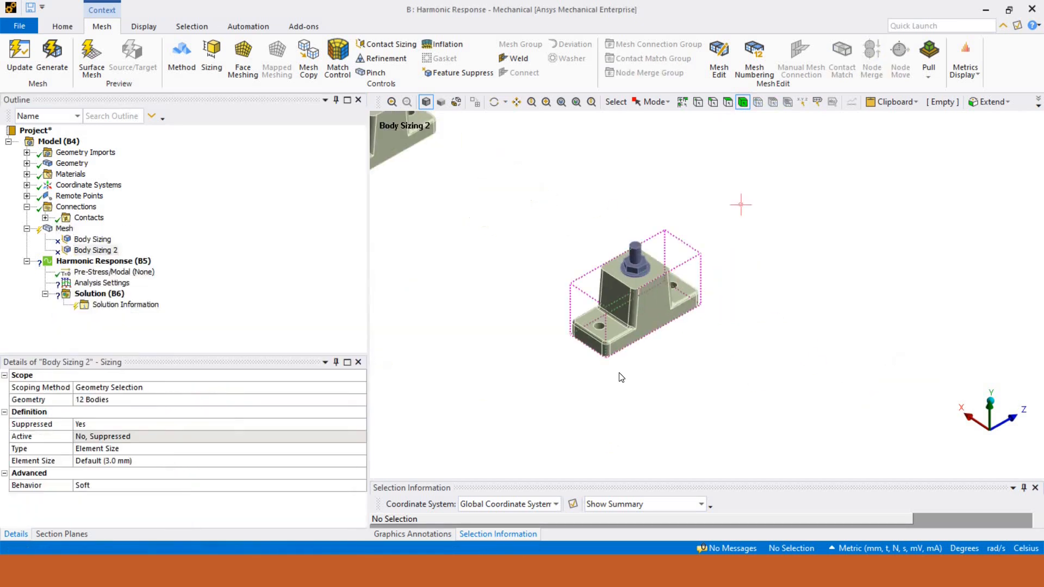
click(617, 337)
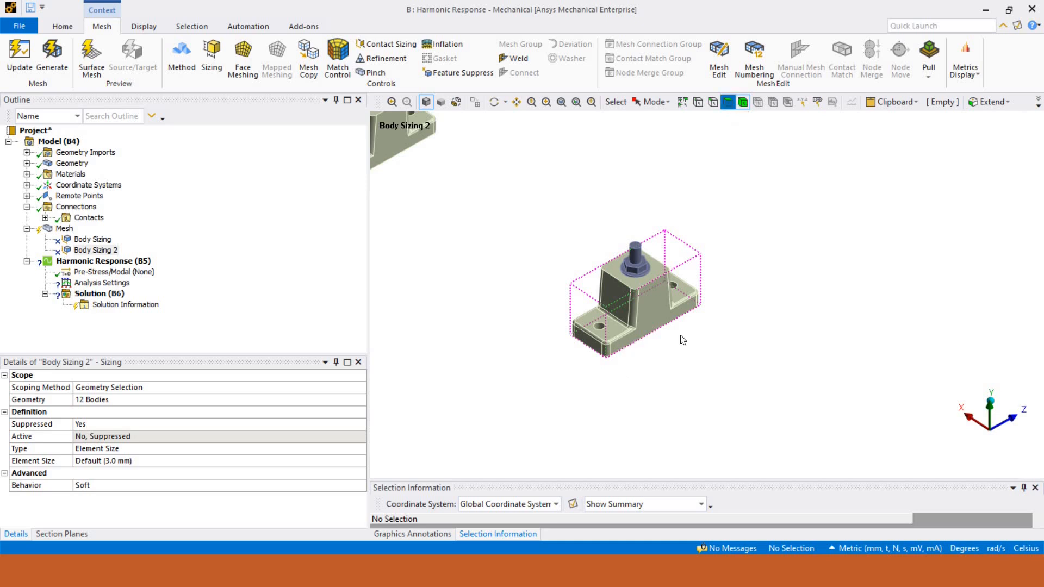
click(191, 26)
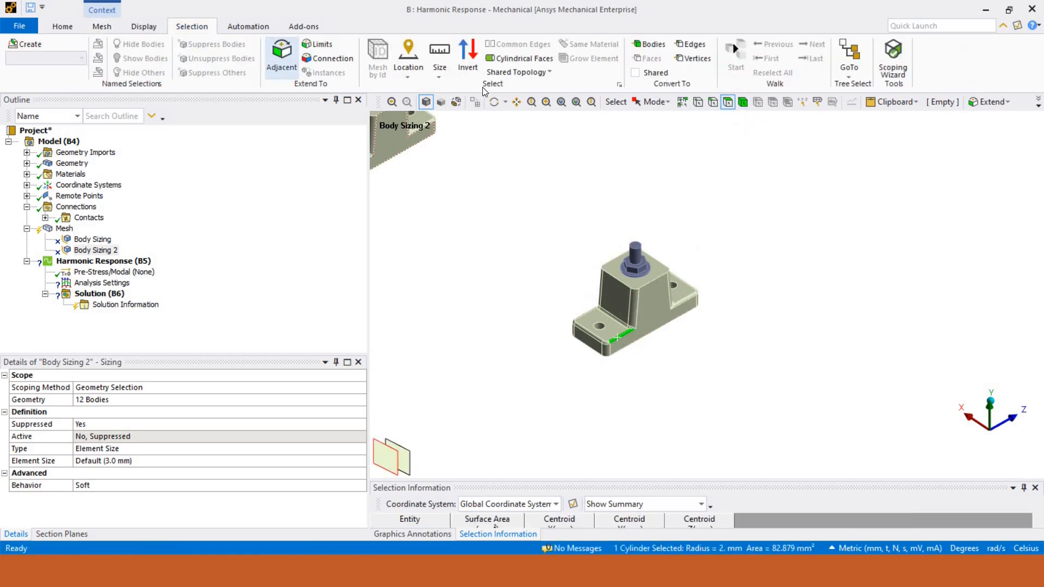
click(440, 62)
key(Return)
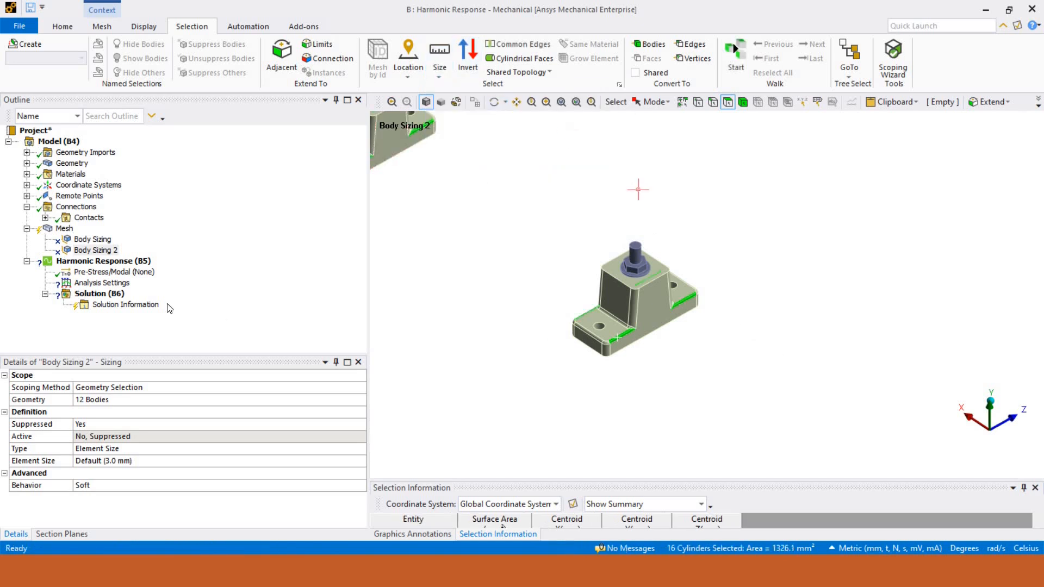
Insert a Face Meshing control on the selected fillet faces of the four mounts
scroll(785, 354, down, 5)
click(64, 228)
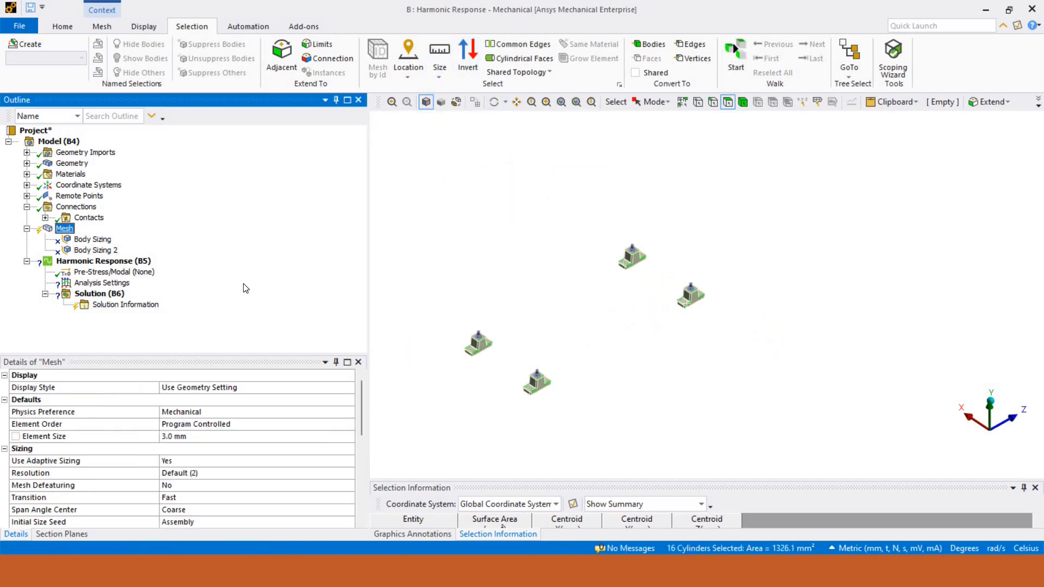
right_click(69, 229)
mouse_move(136, 235)
click(249, 284)
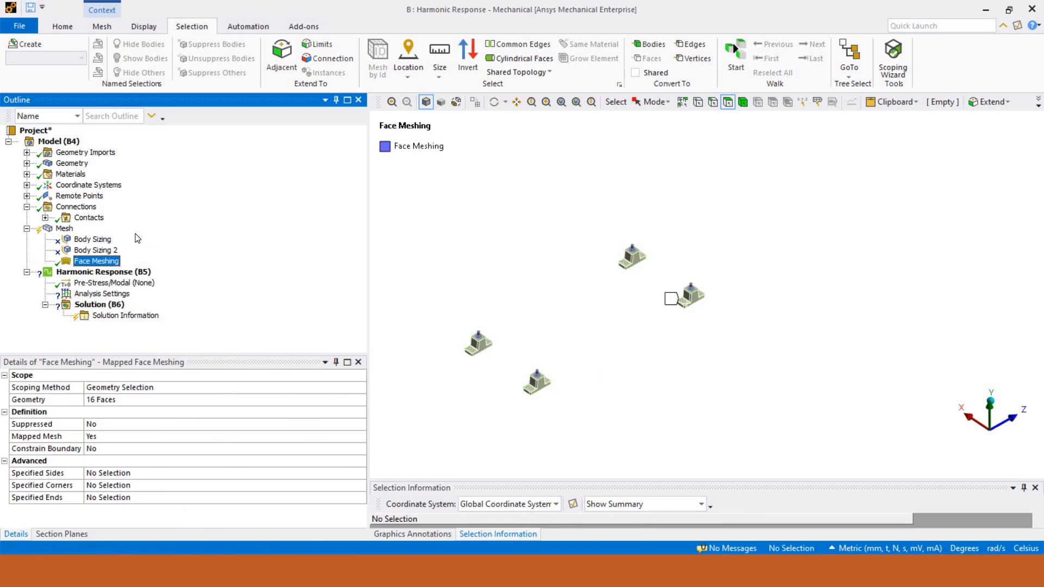
Clear the generated mesh data and regenerate the mesh with the Face Meshing control applied
right_click(64, 228)
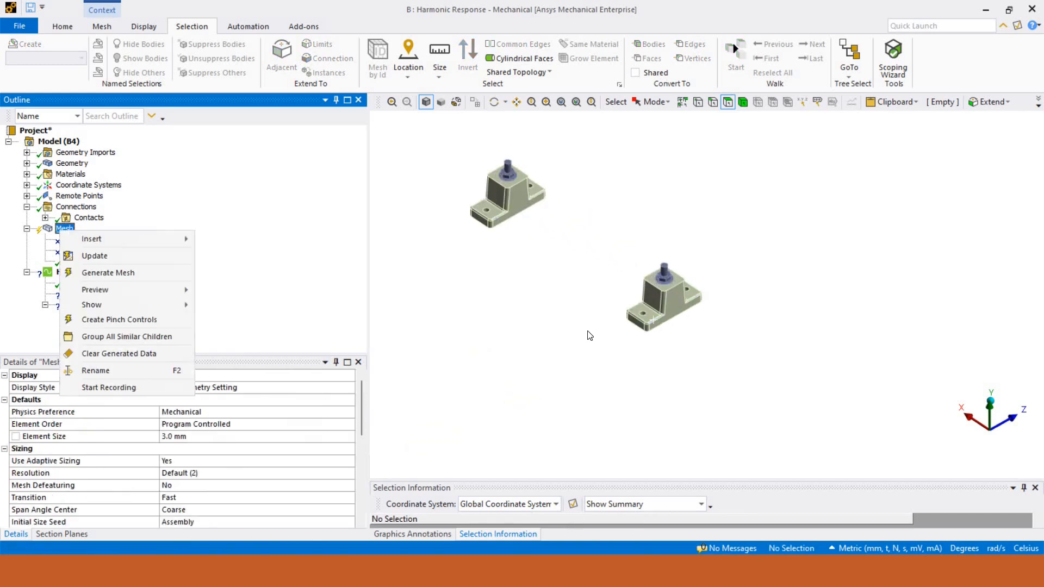
click(98, 351)
key(Return)
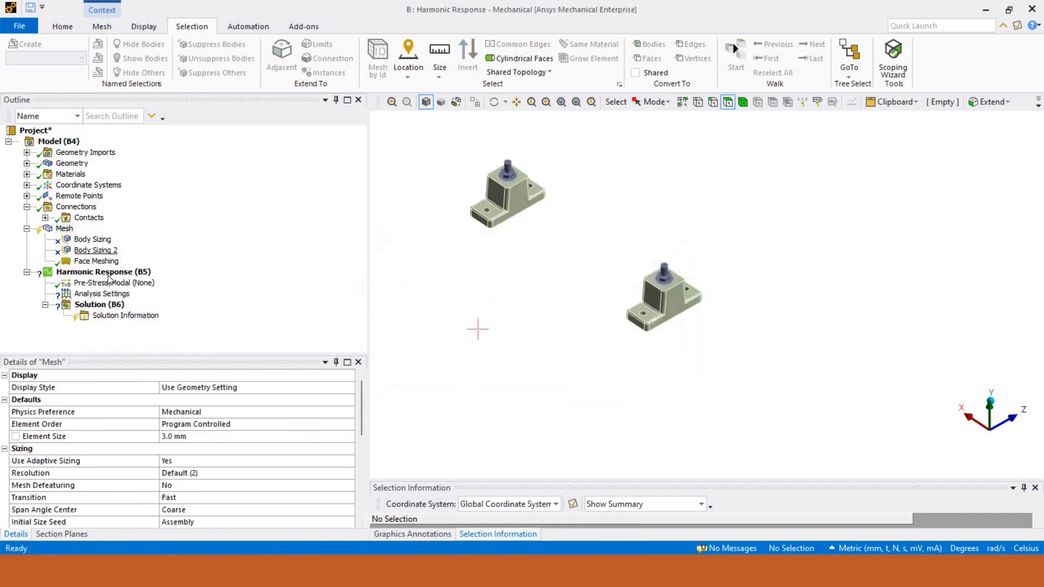
click(64, 229)
right_click(64, 228)
key(Escape)
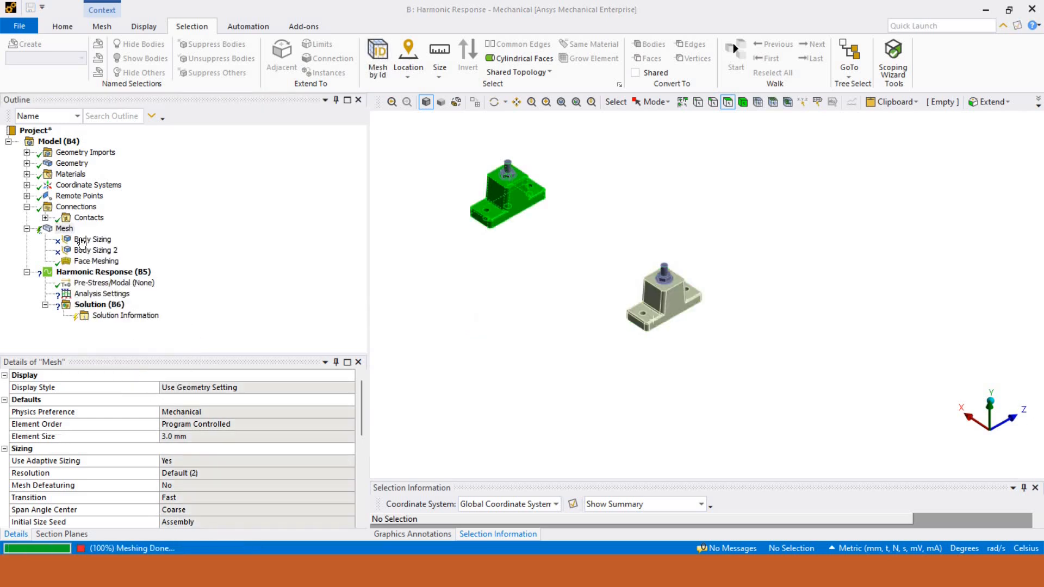
Examine the mesh on a mount's base fillets and hole, and review the Face Meshing and both body sizing controls
scroll(719, 288, up, 10)
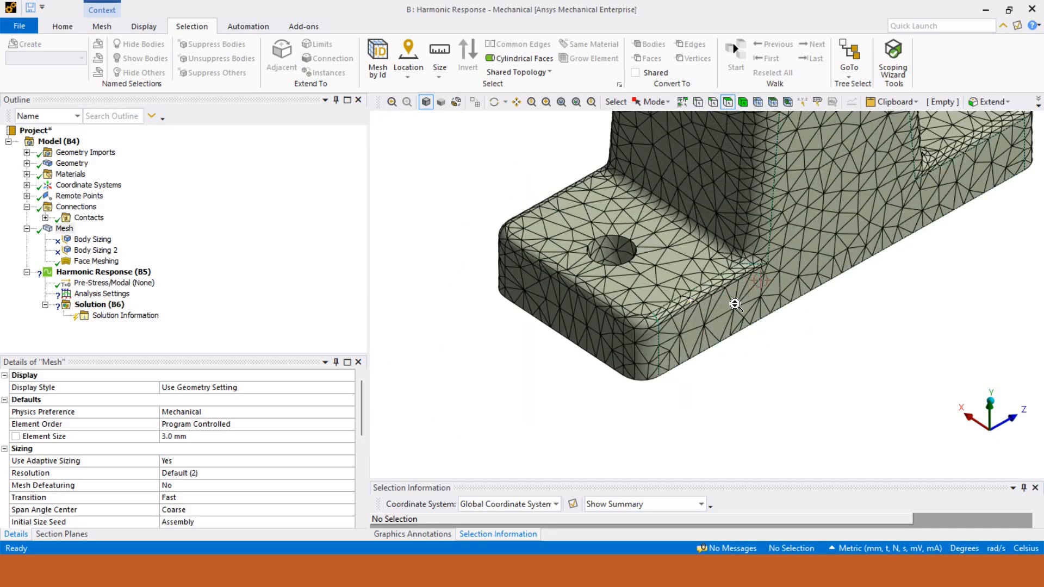
scroll(634, 331, down, 10)
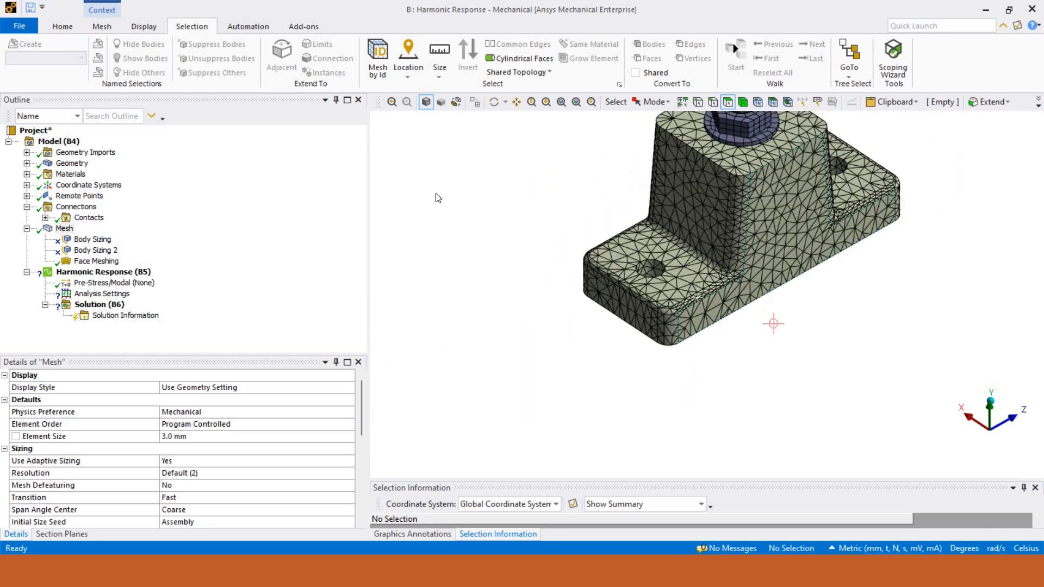
click(97, 261)
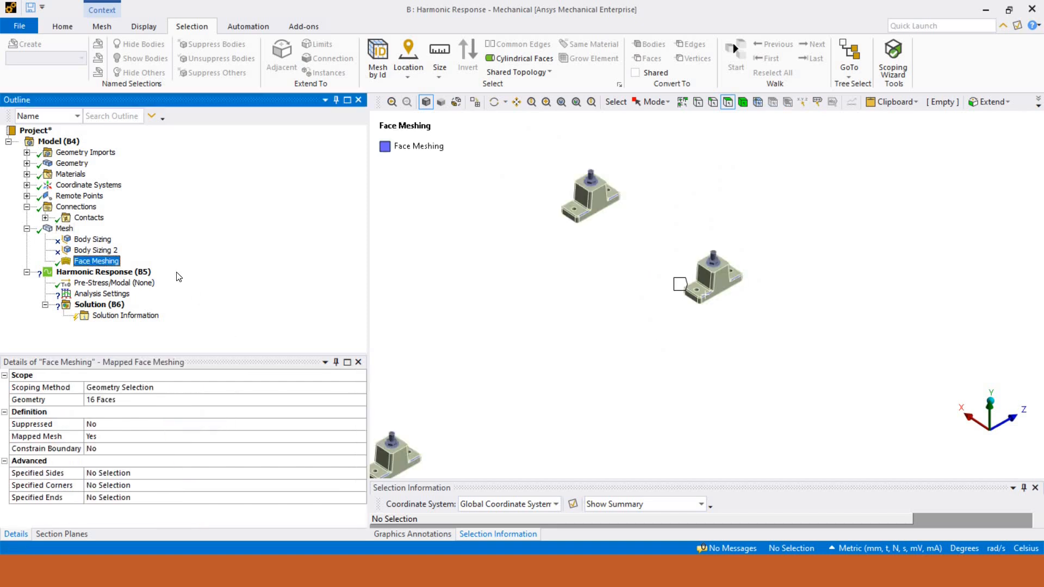
click(98, 250)
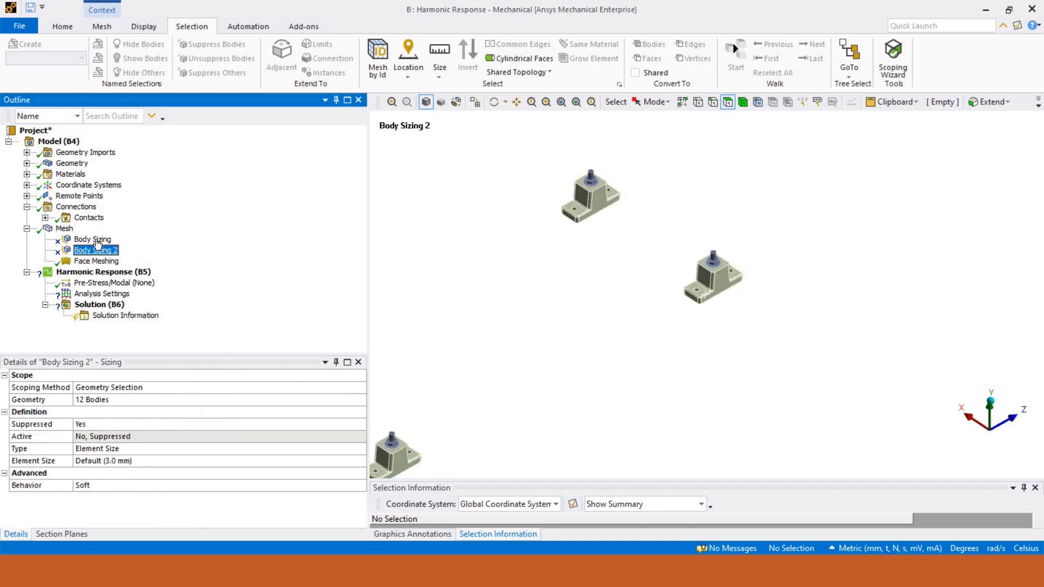
key(Up)
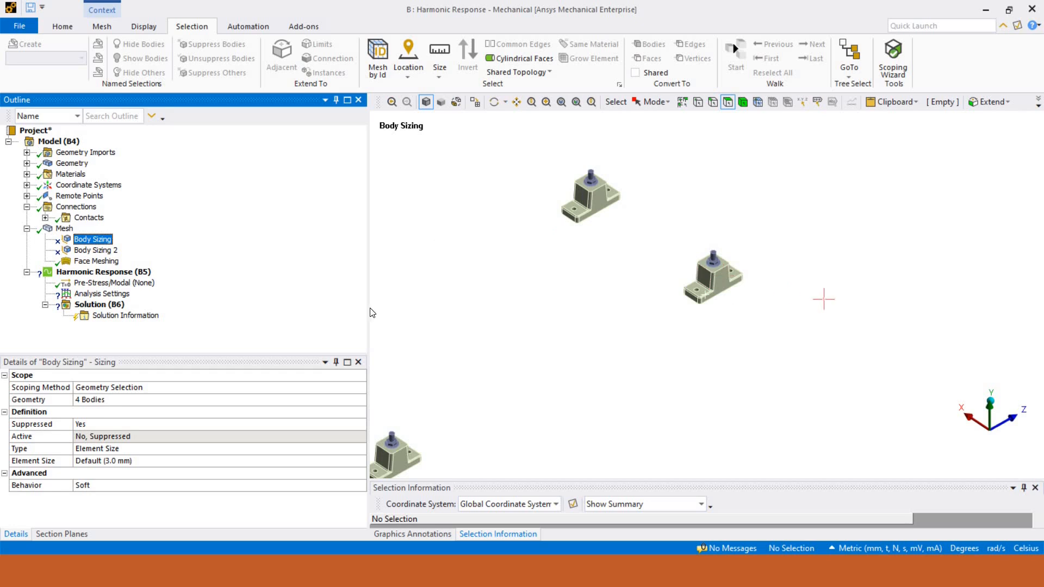
Suppress the Face Meshing control on the fillet faces
click(105, 263)
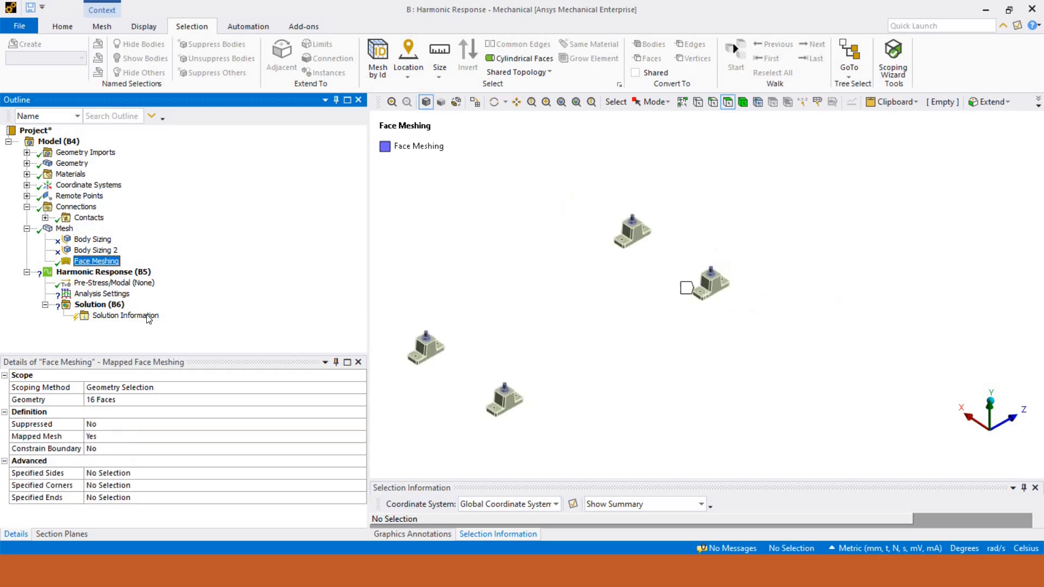
right_click(106, 262)
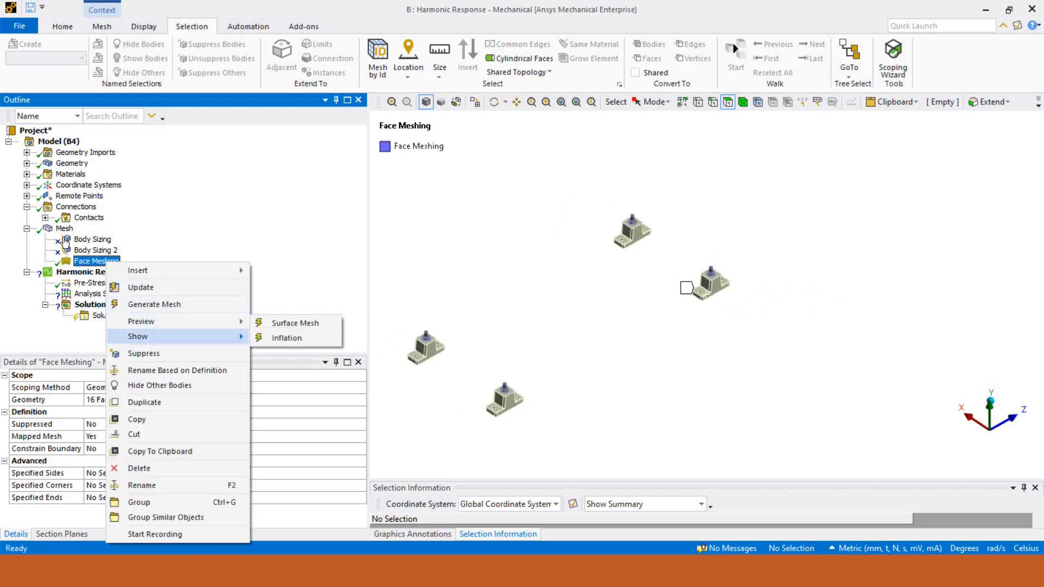
click(110, 355)
Clear the generated mesh data and regenerate the mesh with the sizing and face meshing controls suppressed
right_click(66, 229)
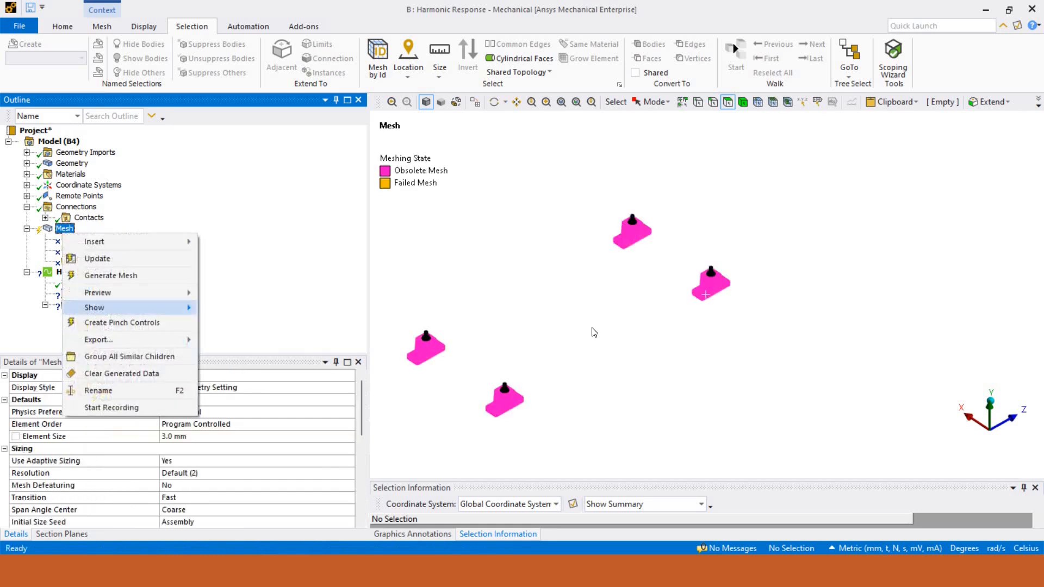
click(114, 373)
key(Return)
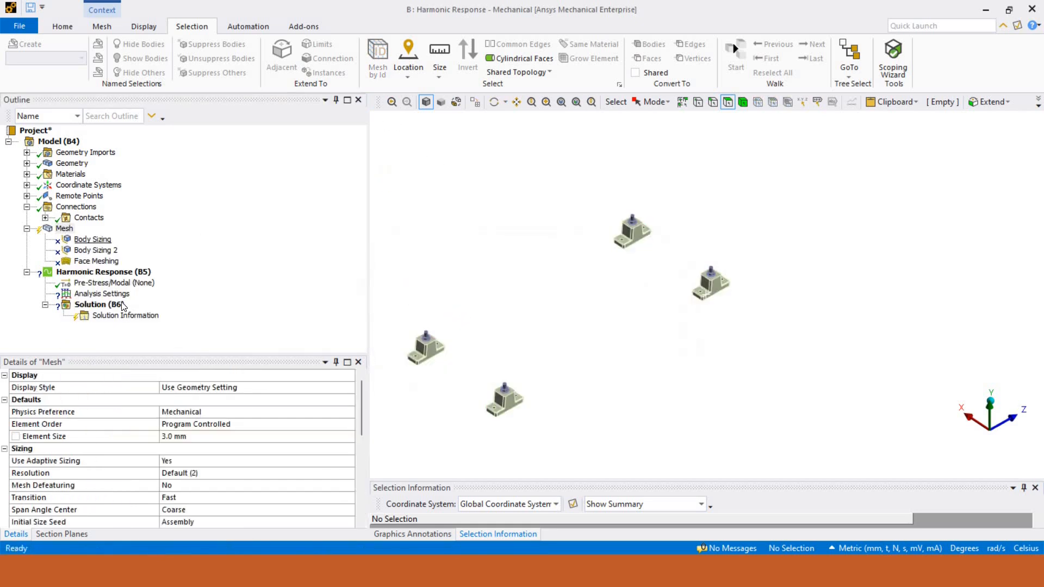
right_click(62, 230)
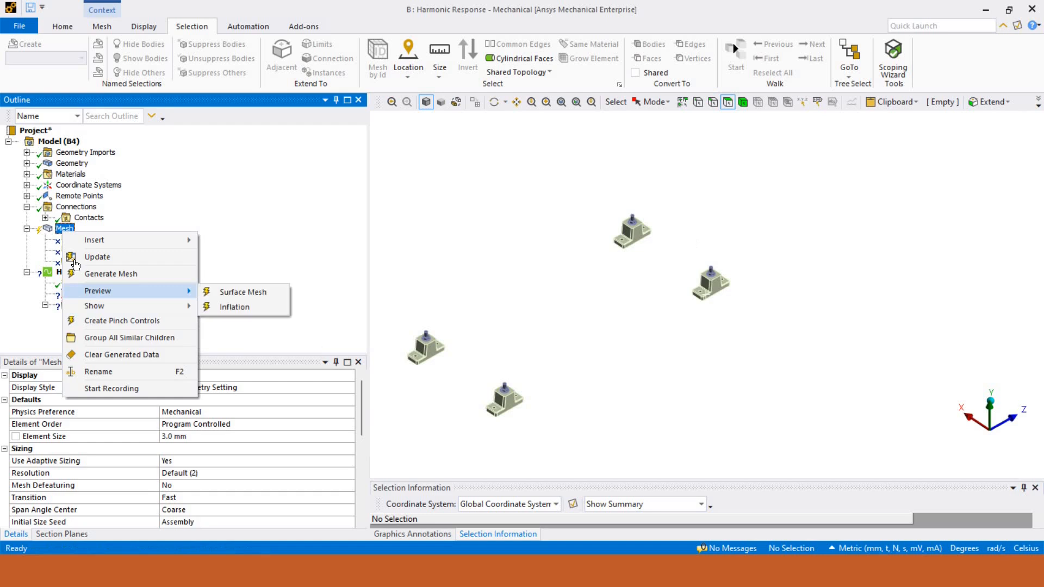
click(90, 274)
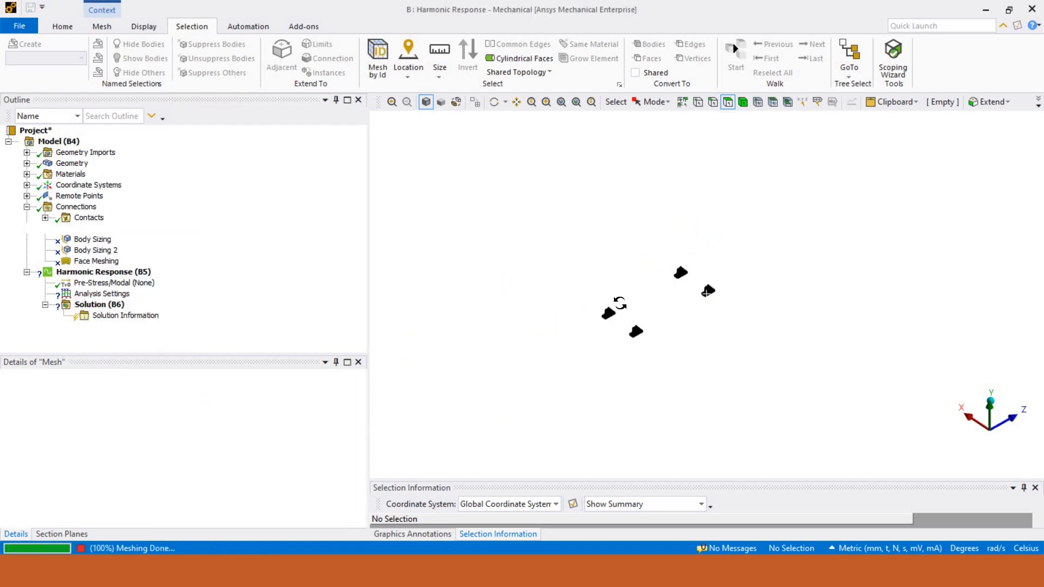
middle_drag(734, 293, 624, 298)
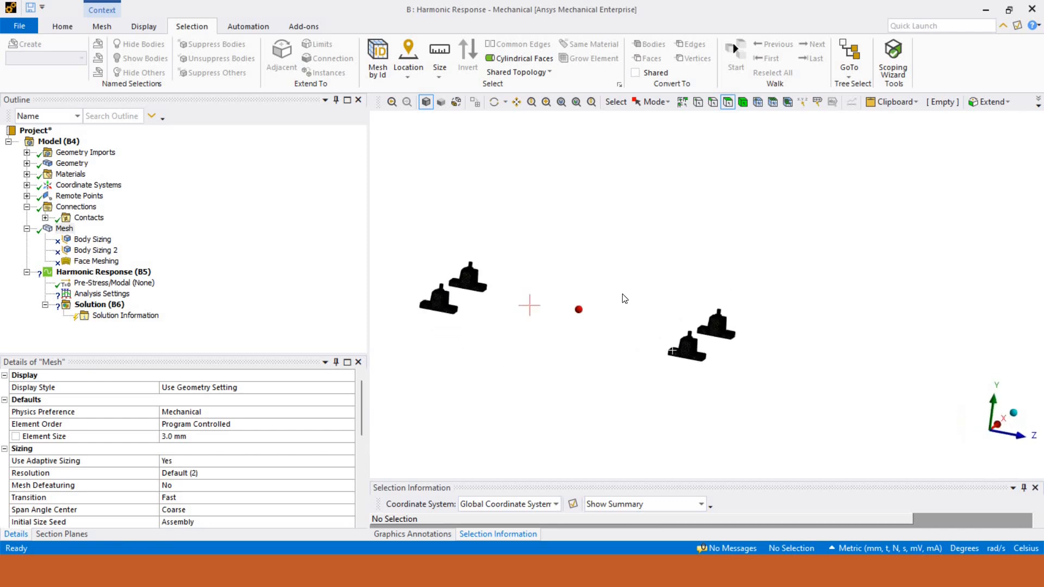
Review the load types available for the Harmonic Response and the frequency options in its Analysis Settings
click(103, 273)
scroll(647, 234, up, 5)
ctrl+middle_drag(579, 241, 708, 196)
middle_drag(717, 304, 716, 332)
scroll(716, 304, down, 3)
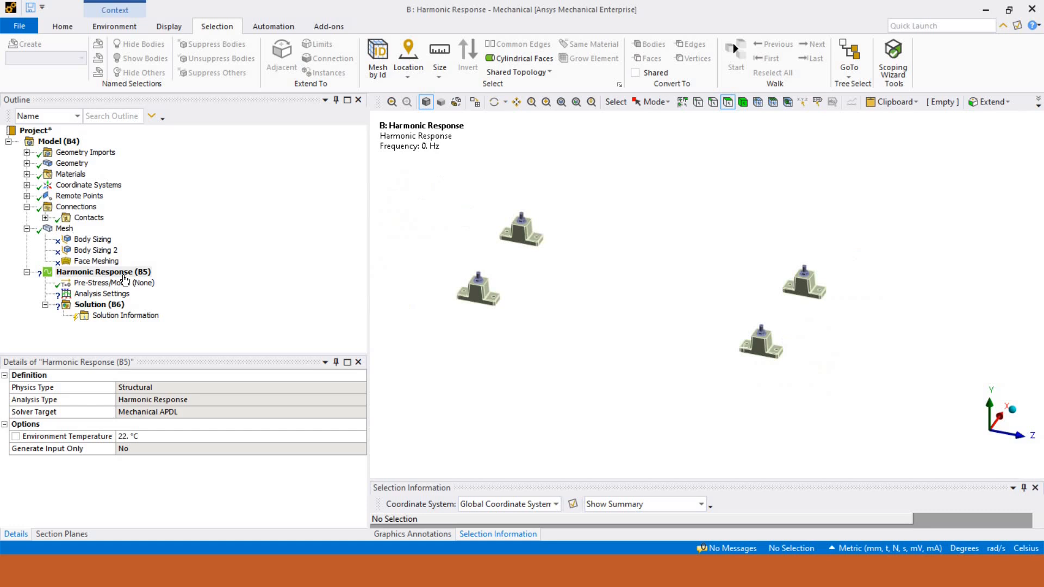
right_click(125, 273)
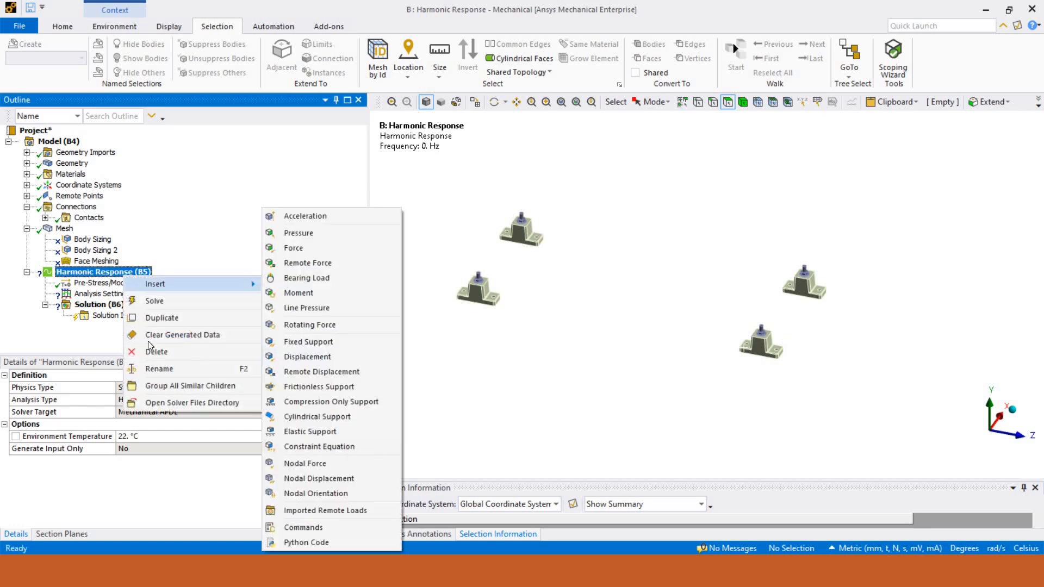
key(Escape)
click(103, 293)
drag(135, 356, 165, 352)
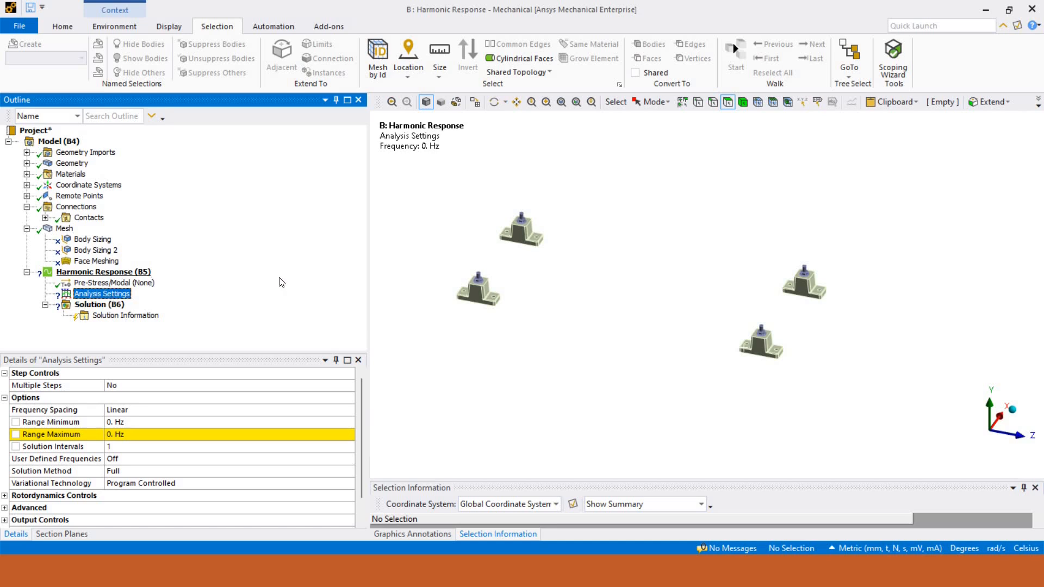
right_click(119, 271)
mouse_move(163, 280)
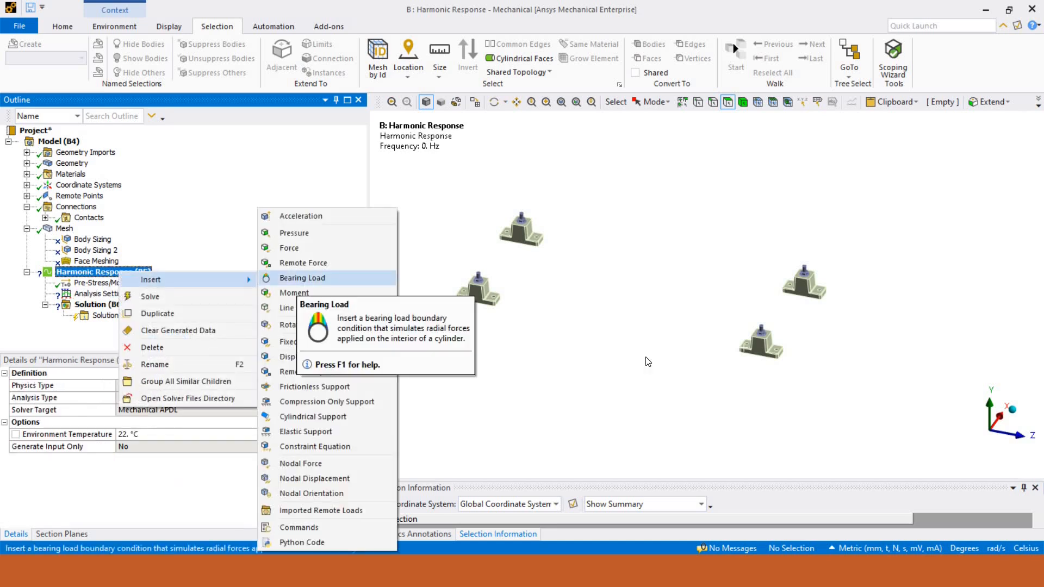
click(636, 319)
Insert a Remote Force on the top faces of the four mount bolts
scroll(609, 349, up, 5)
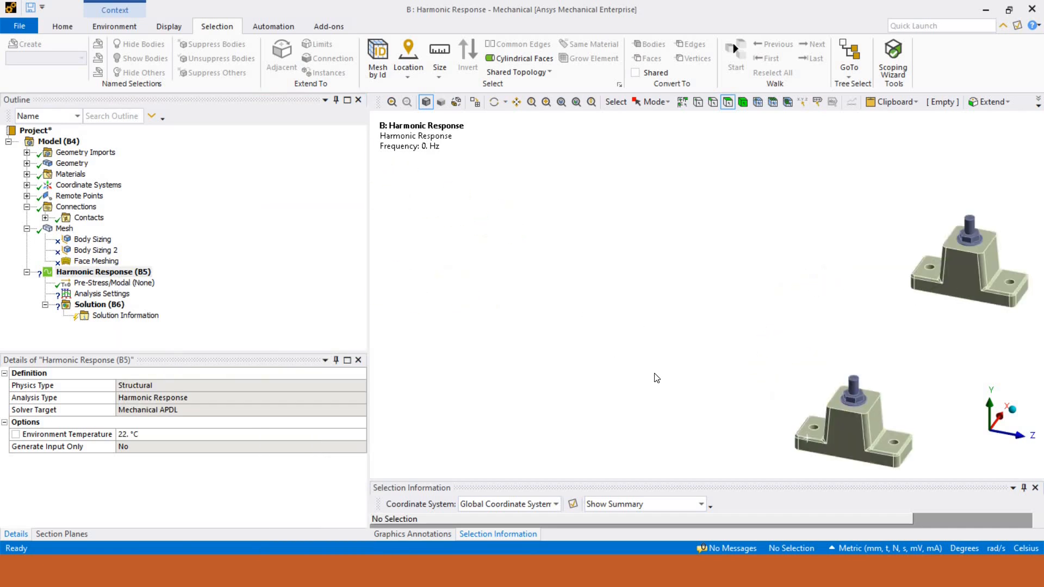
scroll(704, 388, up, 5)
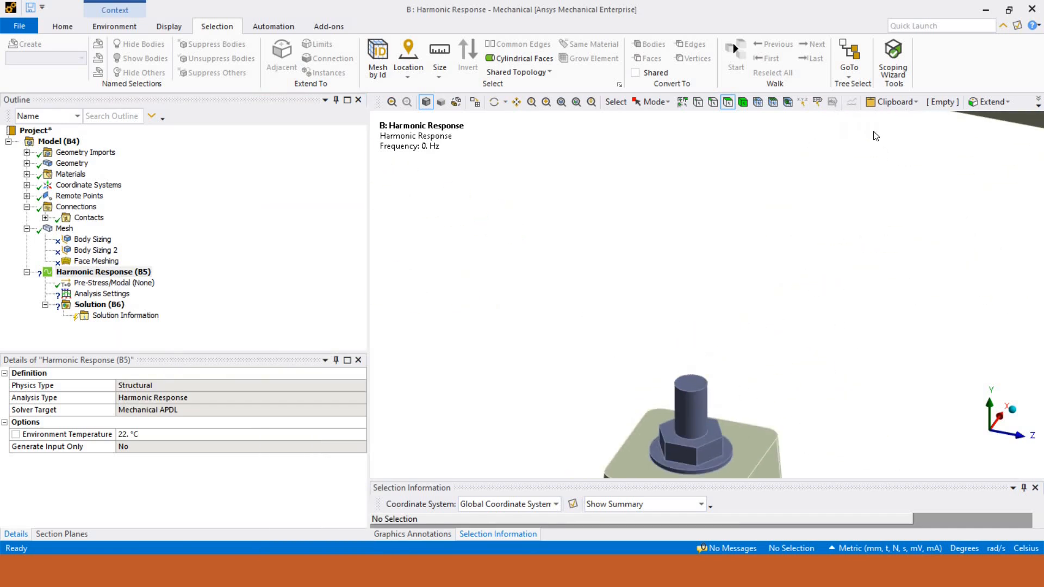
click(692, 385)
scroll(846, 132, down, 5)
ctrl+click(844, 130)
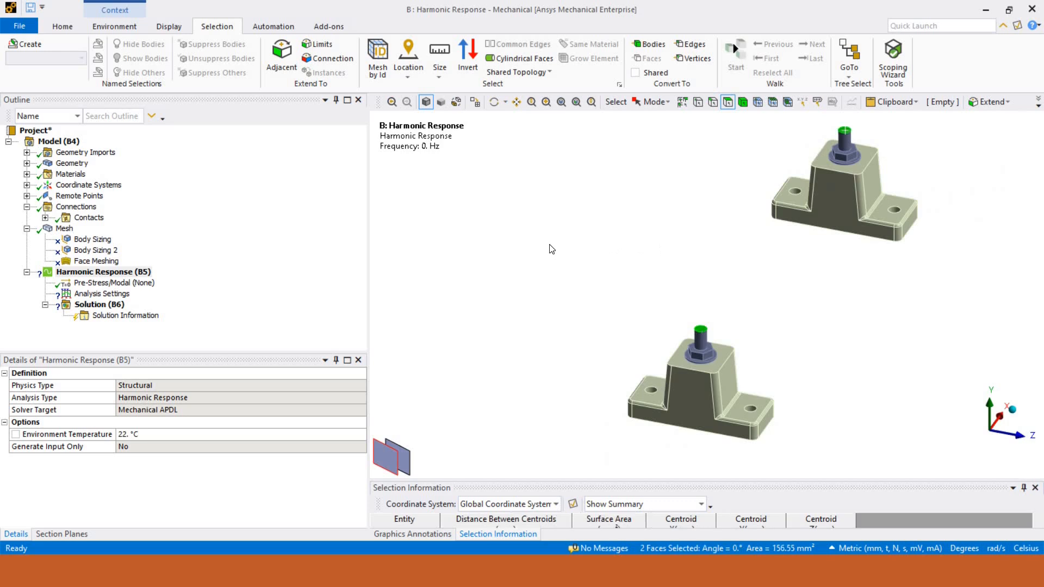
ctrl+middle_drag(549, 248, 767, 326)
ctrl+click(529, 243)
scroll(519, 312, down, 3)
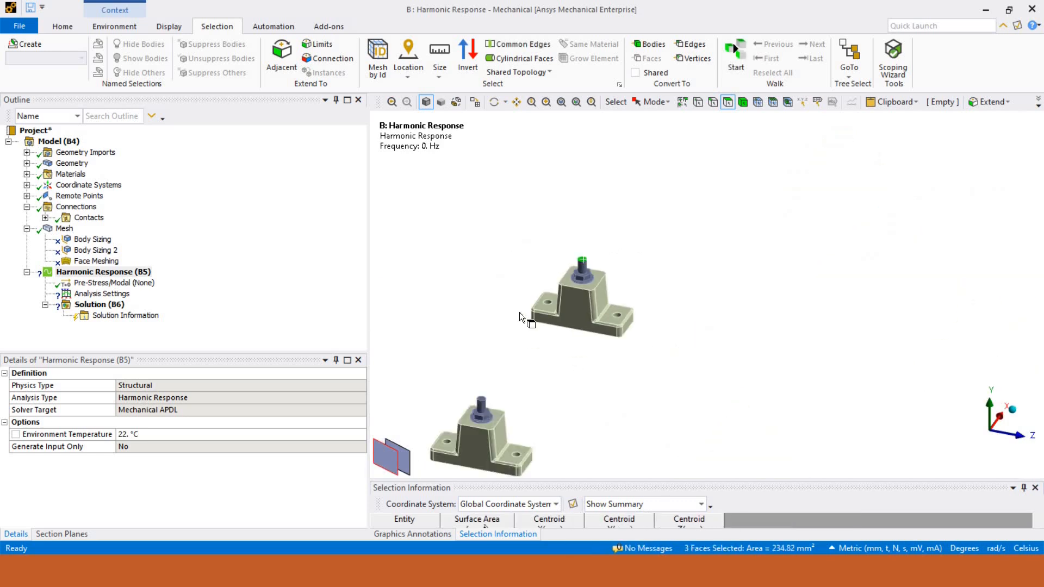
ctrl+middle_drag(508, 289, 508, 221)
ctrl+click(518, 313)
right_click(508, 219)
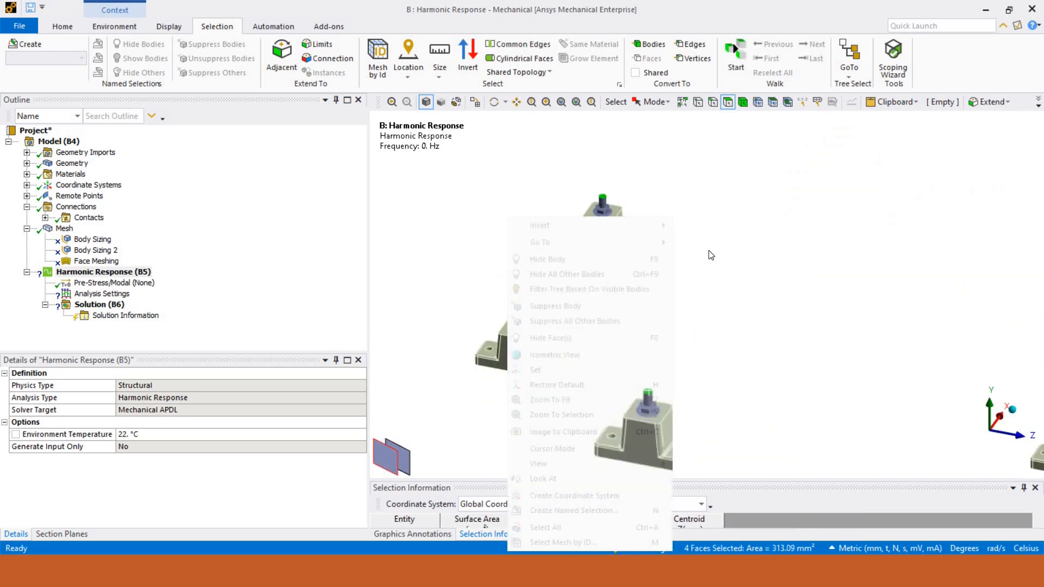
mouse_move(541, 224)
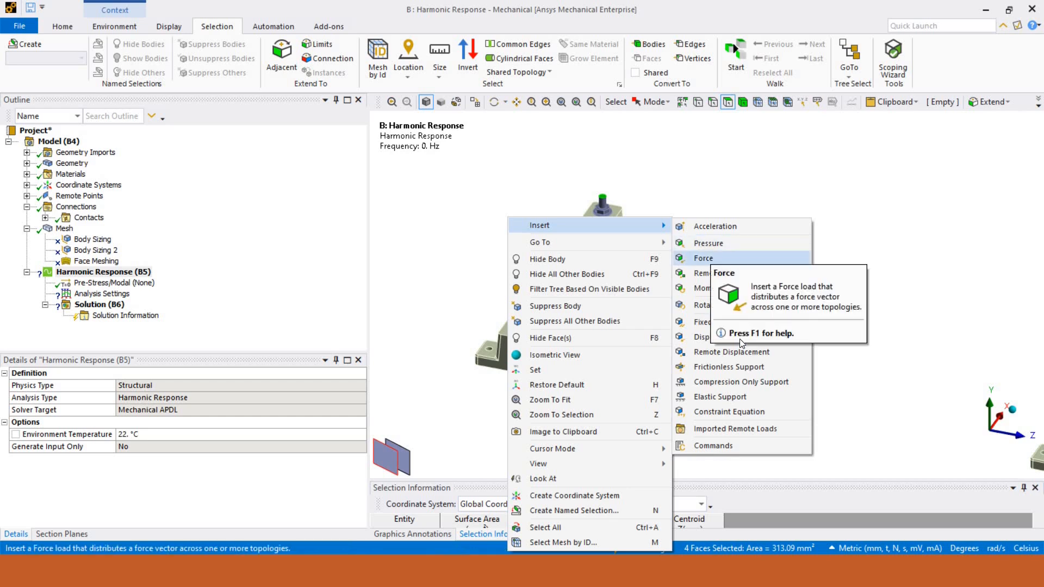
click(708, 273)
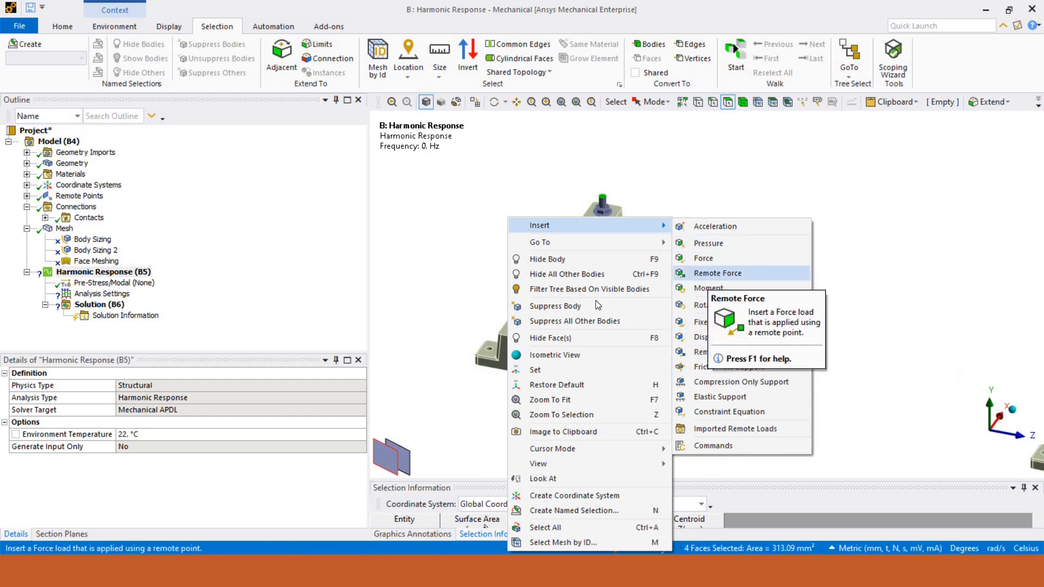
scroll(580, 328, down, 5)
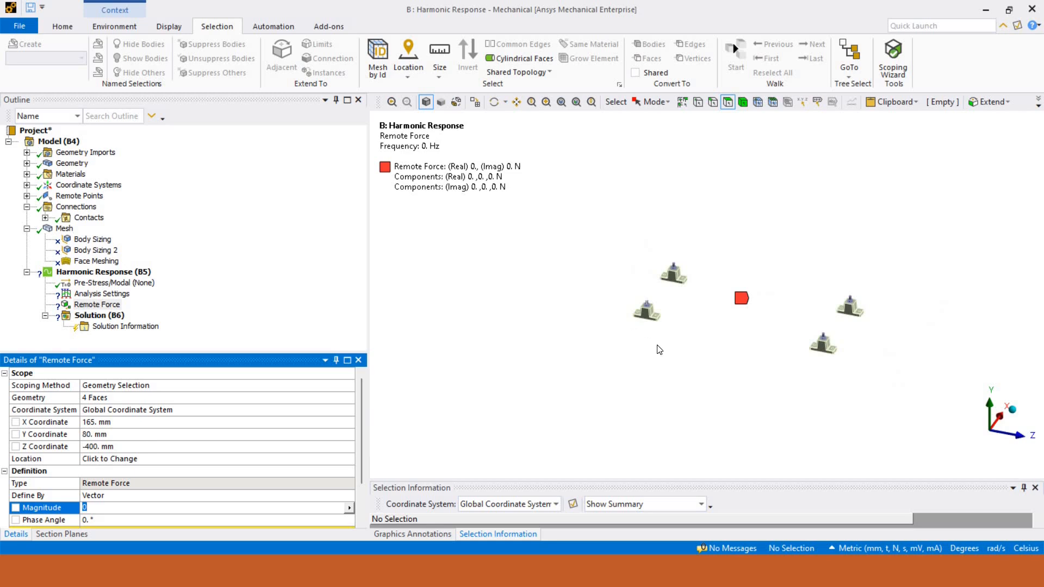
Define the remote force by Components instead of by vector
middle_drag(164, 407, 159, 354)
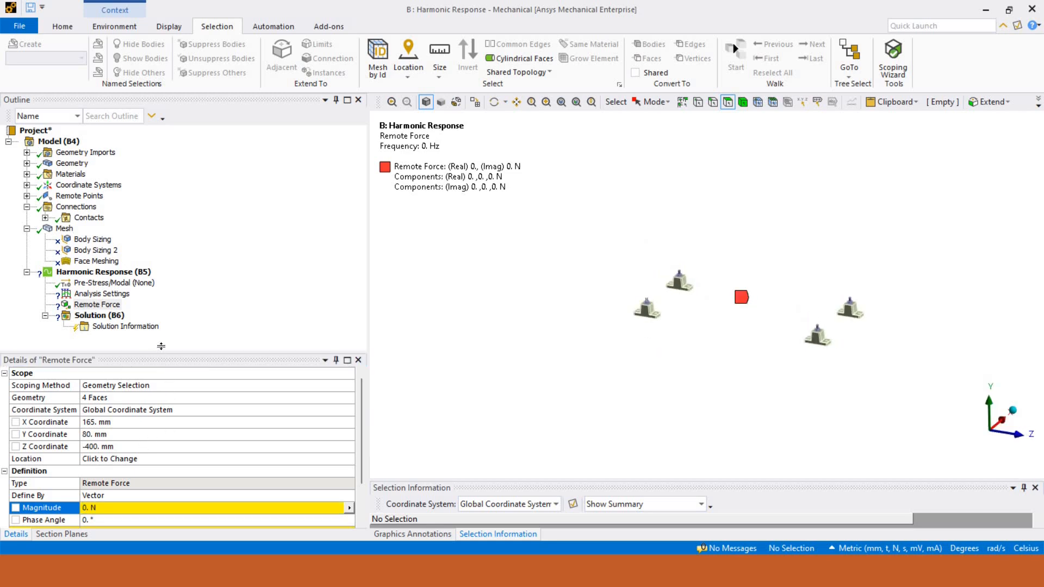
click(159, 350)
drag(159, 353, 177, 275)
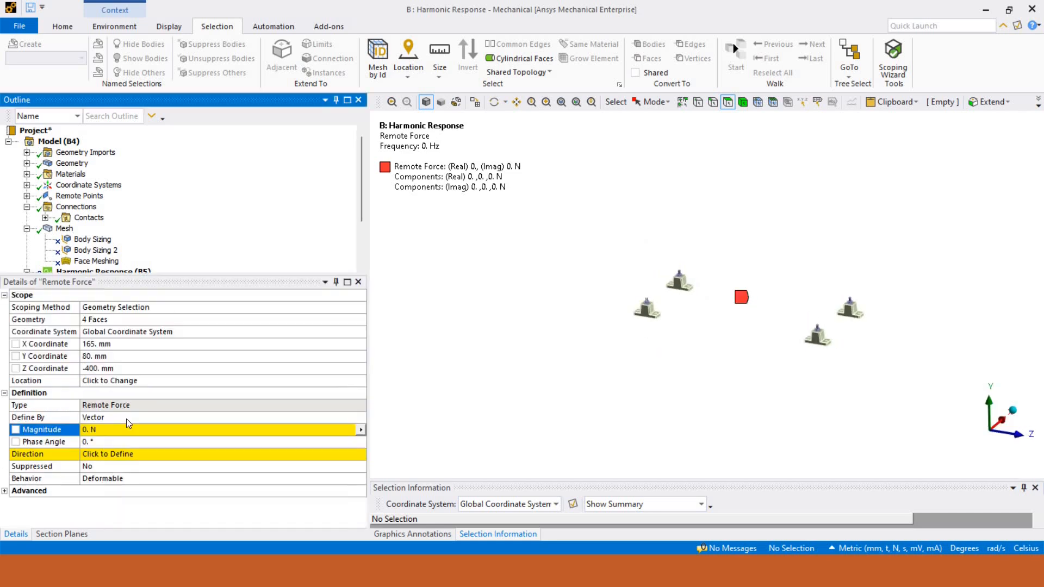
double_click(128, 419)
double_click(129, 418)
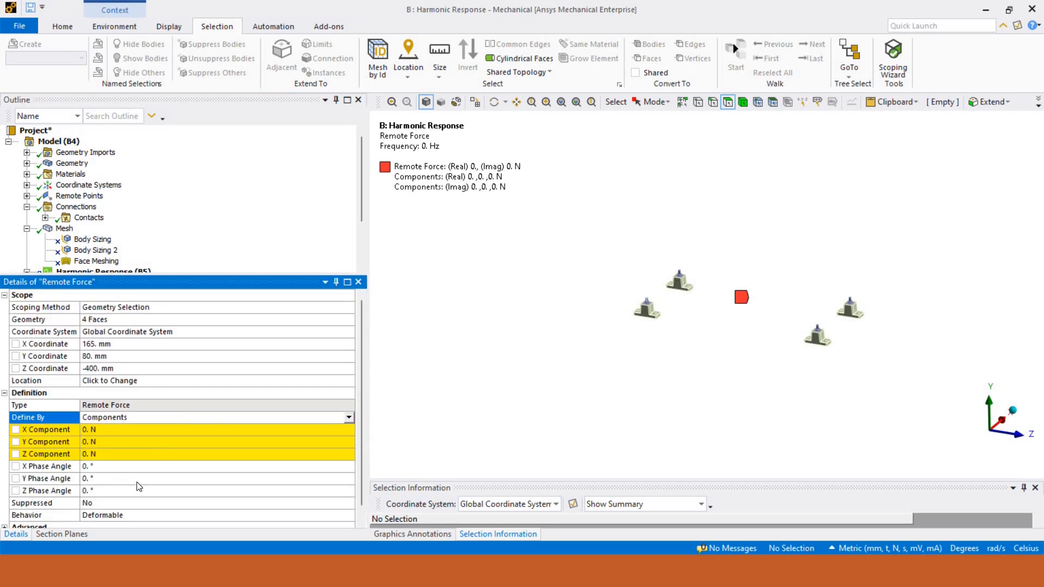
middle_drag(351, 65, 257, 55)
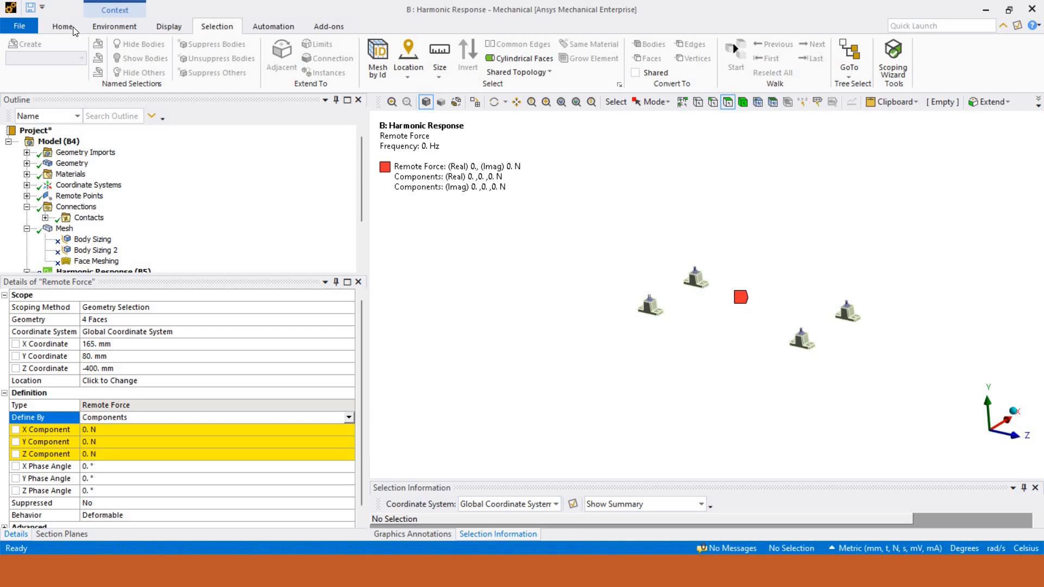
Switch the unit system to U.S. Customary (in, lbm, lbf, °F, s, V, A)
scroll(548, 85, up, 3)
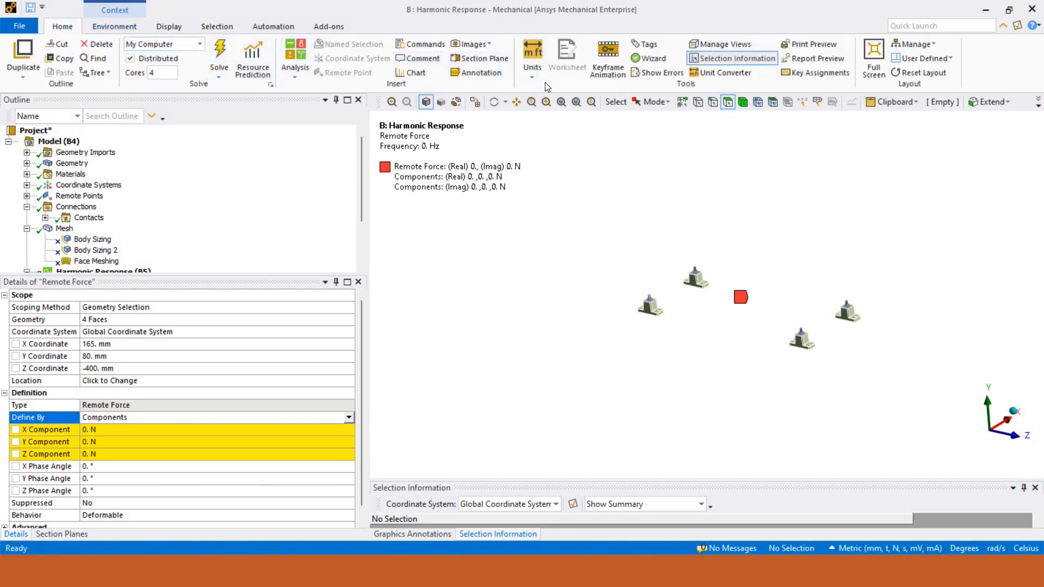
click(532, 60)
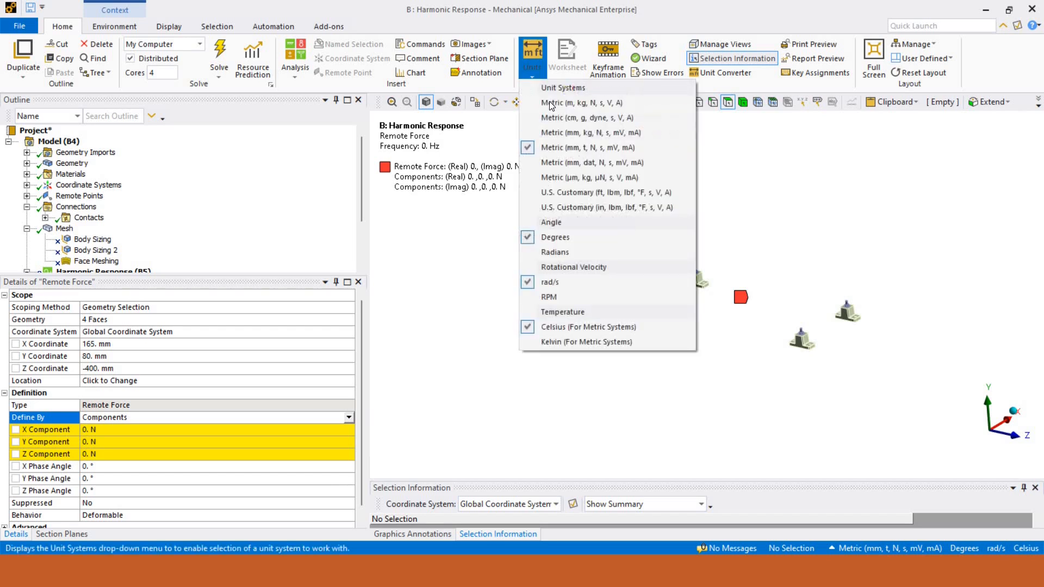
click(548, 101)
click(535, 70)
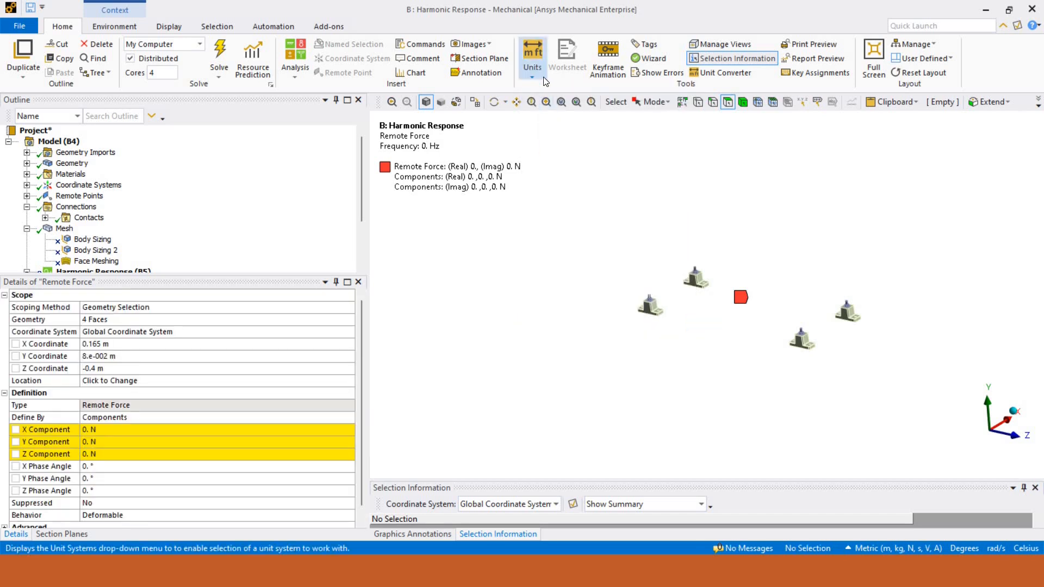
key(Down)
key(Down)
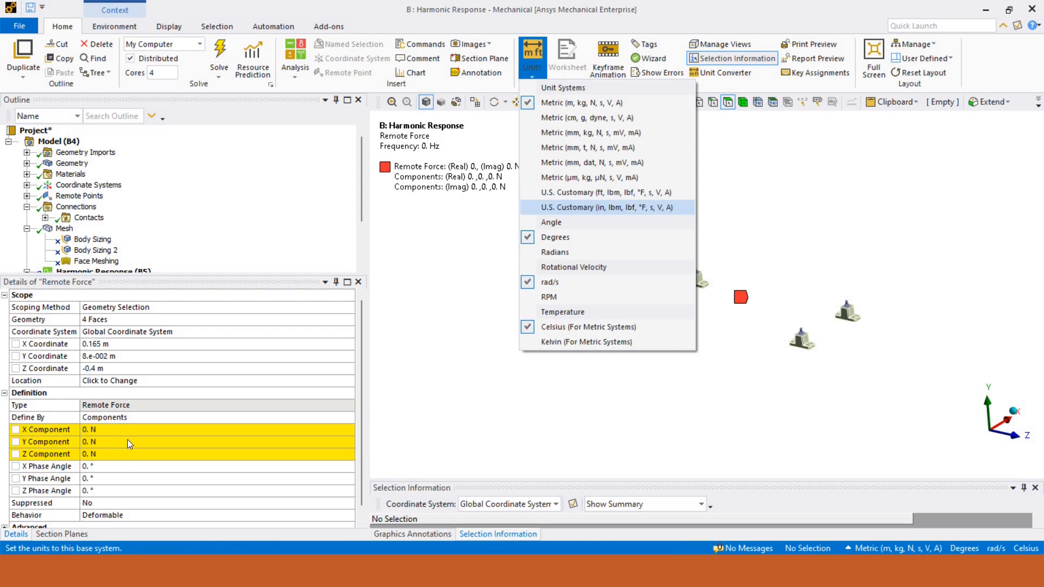
key(Return)
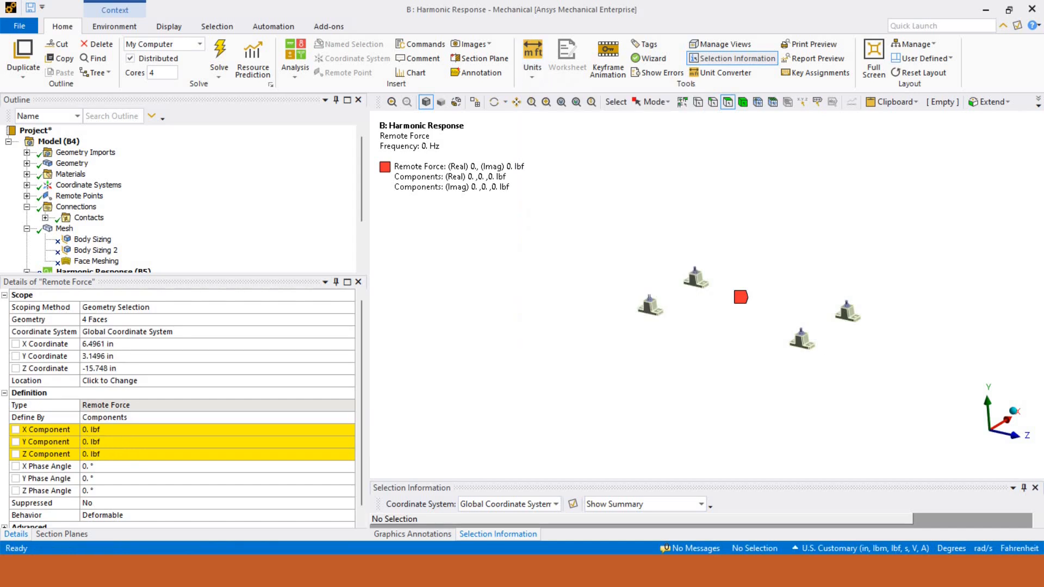
Set the remote force's Z component to 110 lbf and check its direction on the model
click(120, 454)
text(110)
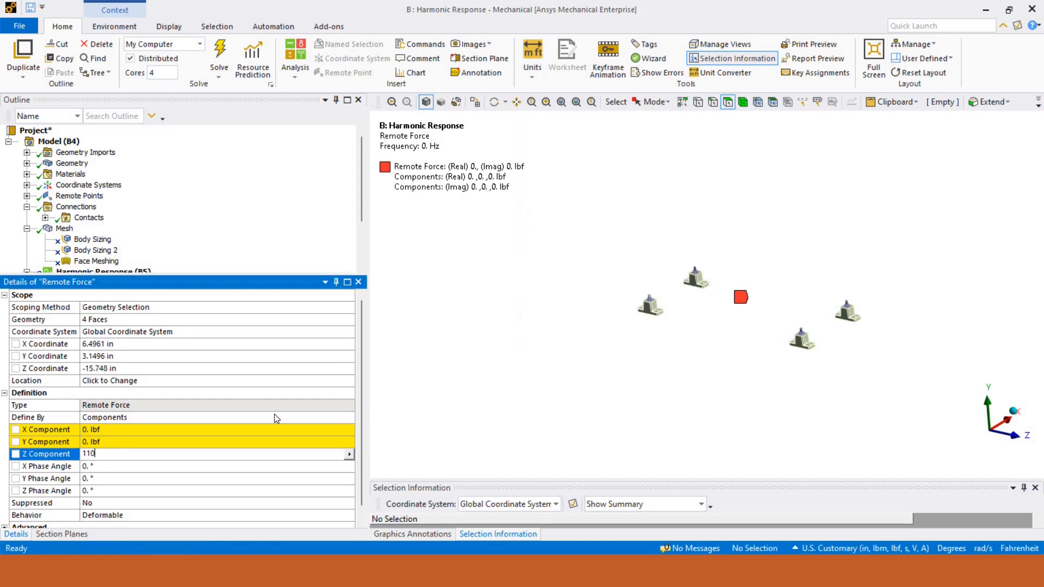
key(Return)
middle_drag(753, 355, 717, 359)
scroll(682, 365, up, 3)
middle_drag(919, 412, 957, 412)
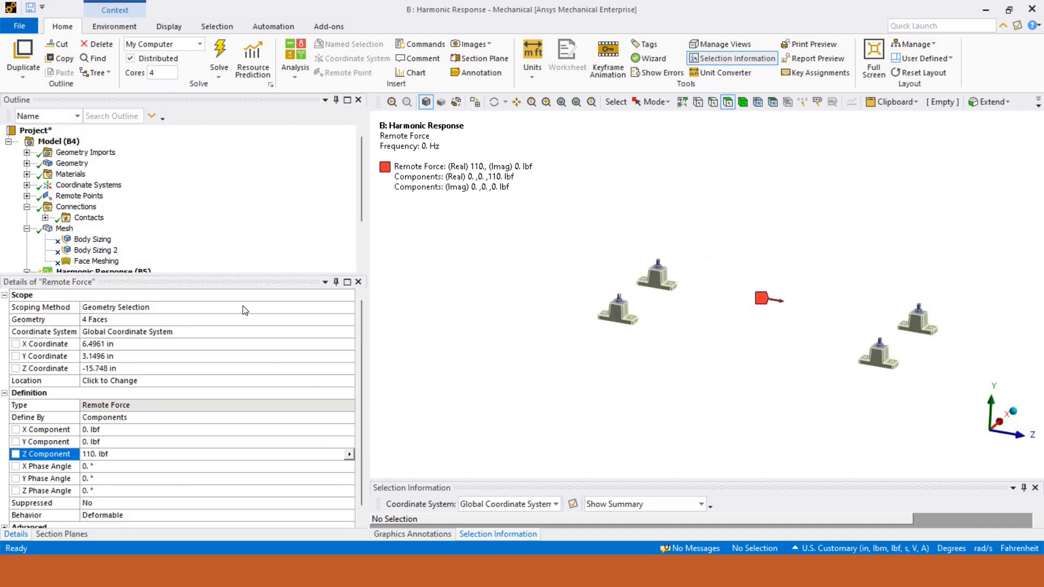
Set the harmonic analysis frequency range from a minimum of 100 Hz to a maximum of 200 Hz
drag(109, 276, 129, 289)
click(112, 294)
click(128, 358)
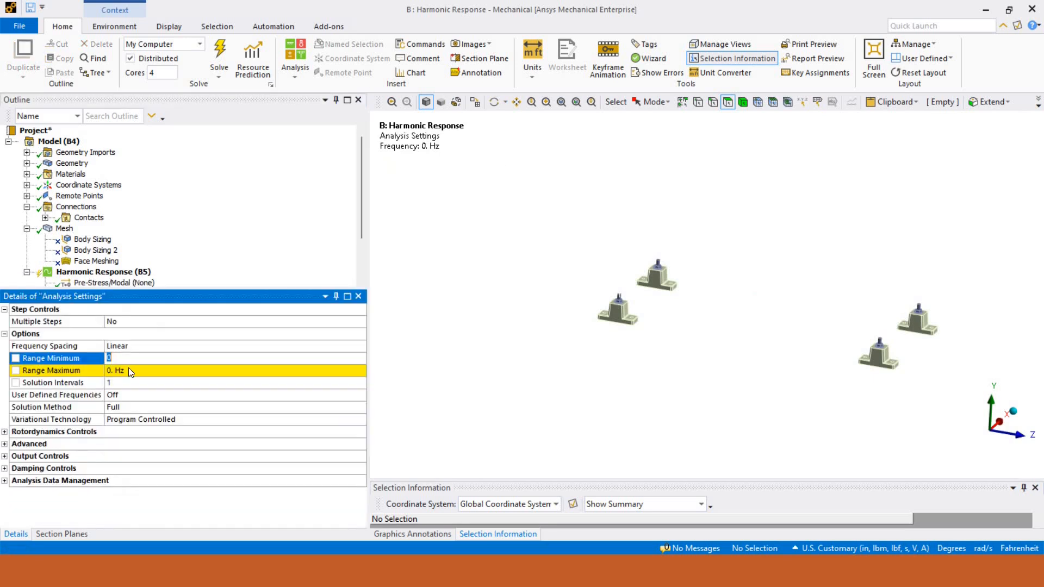
text(100)
click(132, 372)
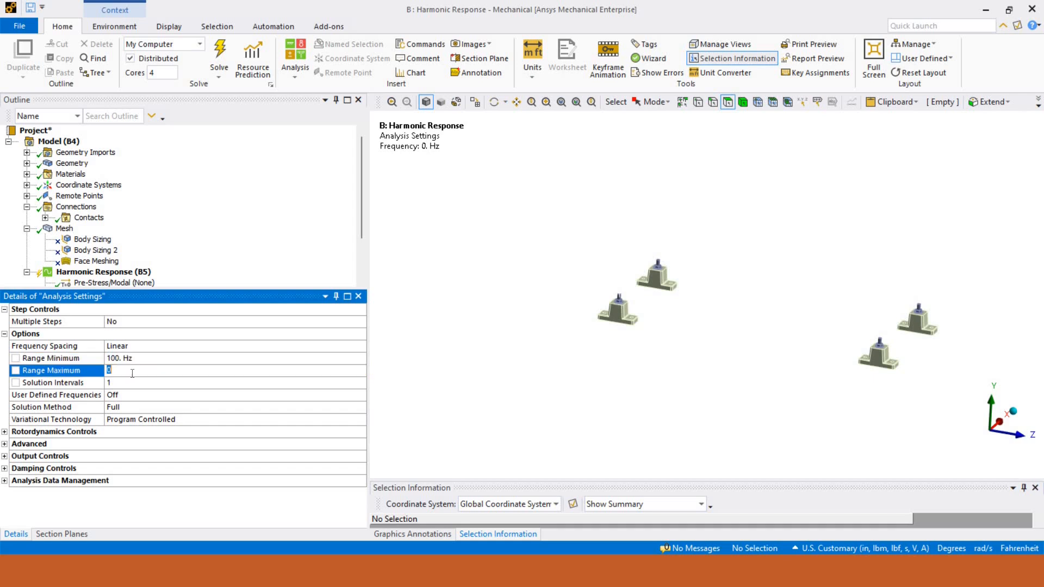
text(200)
key(Return)
Set the number of solution intervals to 100 and keep the solution method on Full
click(122, 385)
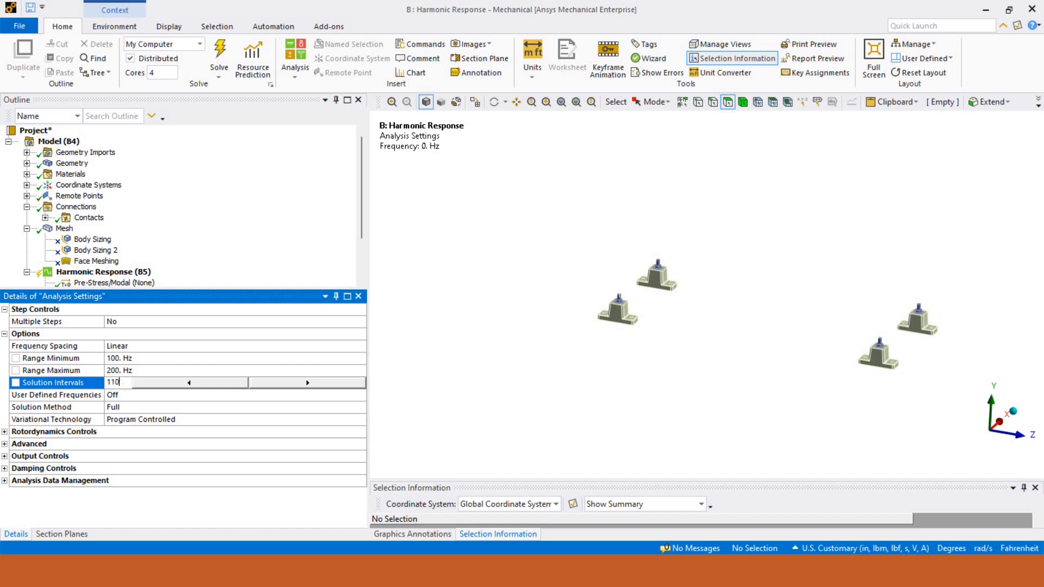
text(100)
key(Return)
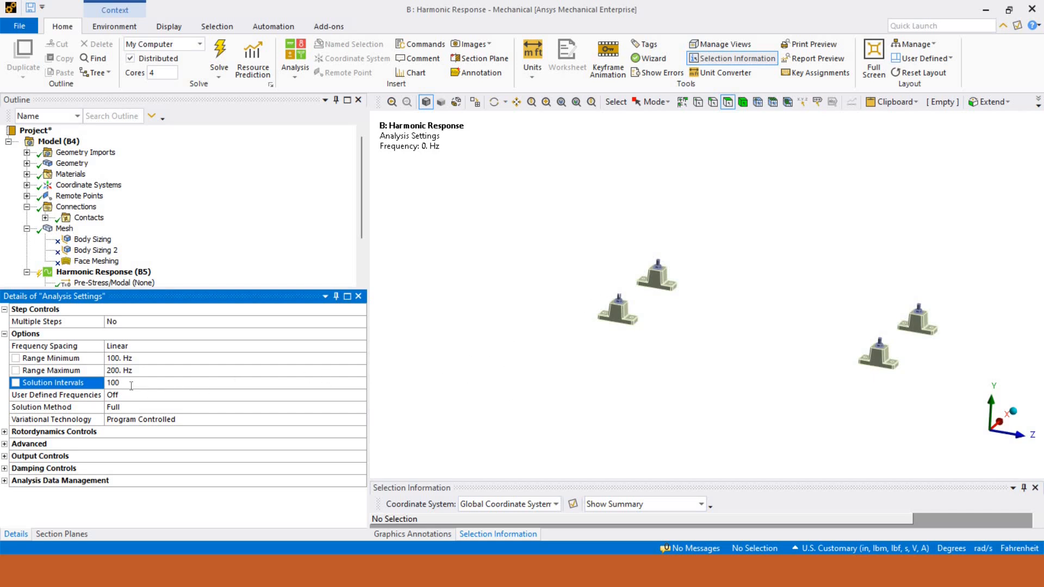
click(107, 383)
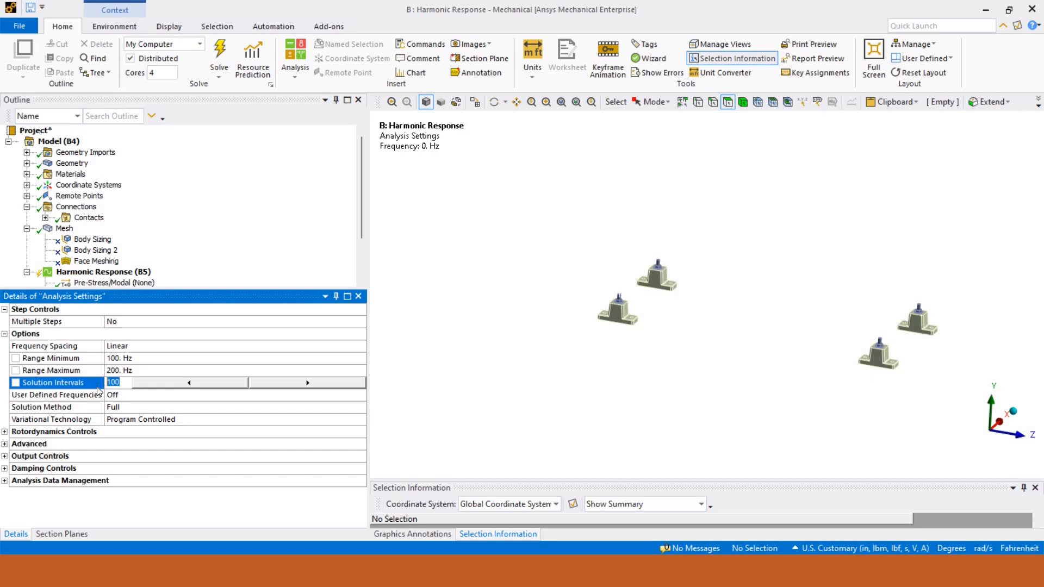
click(213, 411)
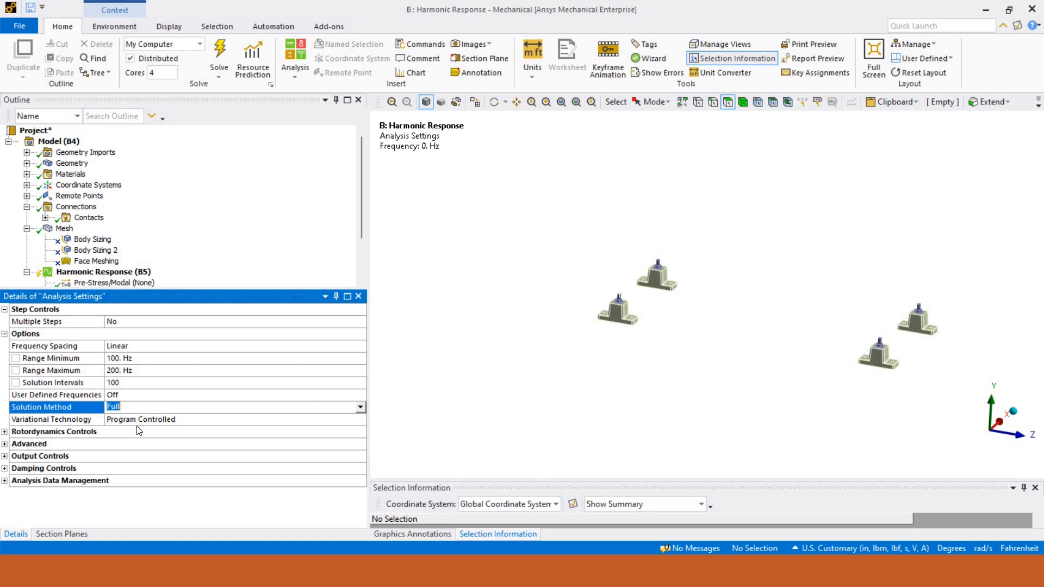
click(125, 428)
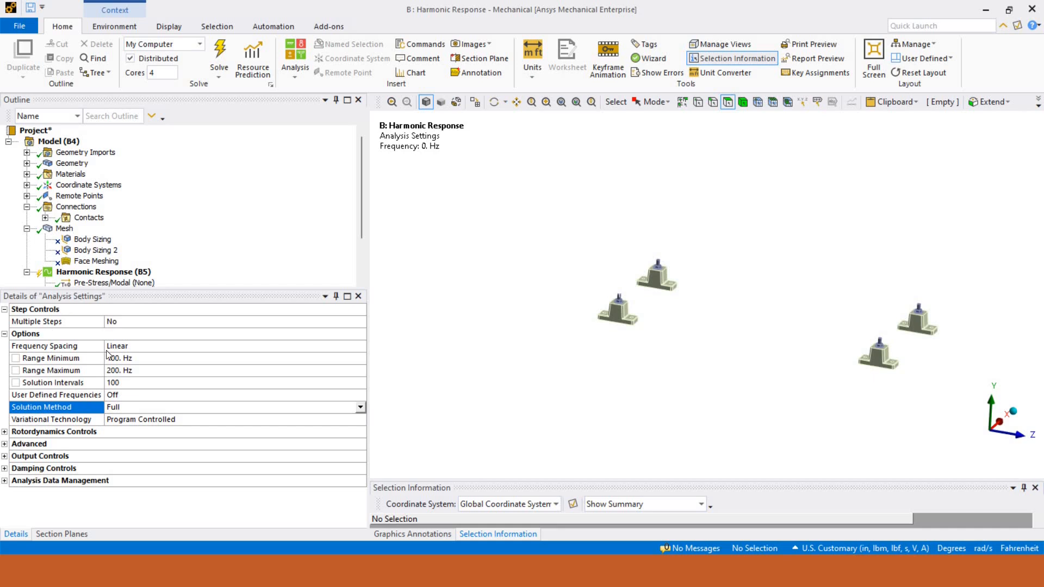
Add a frictionless support to the bottom faces of the four mounts under the harmonic response analysis
drag(116, 289, 115, 411)
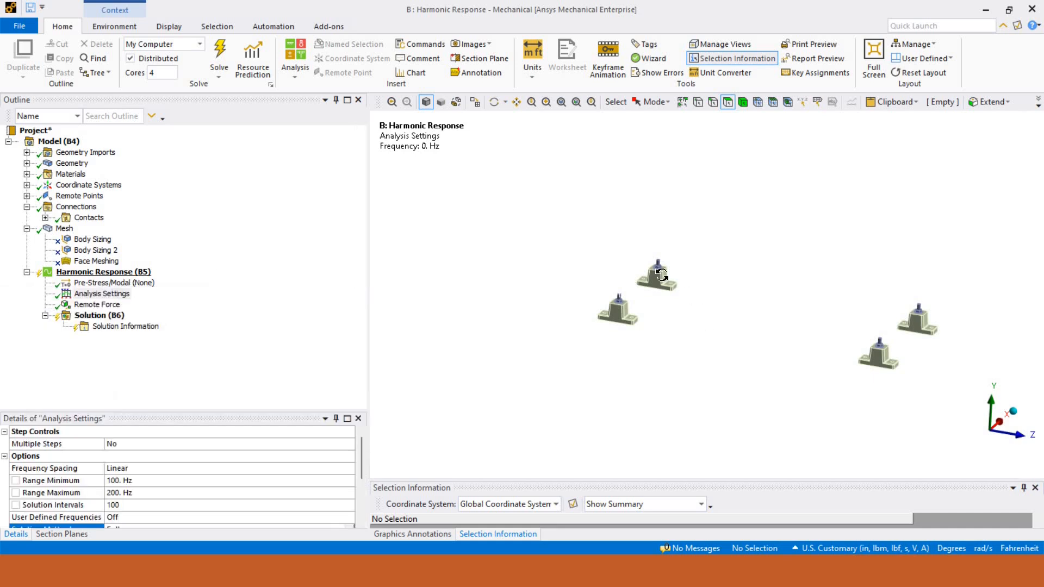
click(103, 272)
mouse_move(715, 282)
middle_down()
mouse_move(722, 309)
mouse_move(585, 316)
mouse_move(853, 340)
mouse_move(821, 228)
middle_up()
ctrl+click(792, 201)
ctrl+middle_drag(833, 294, 628, 319)
ctrl+click(846, 339)
ctrl+click(470, 460)
scroll(631, 283, down, 4)
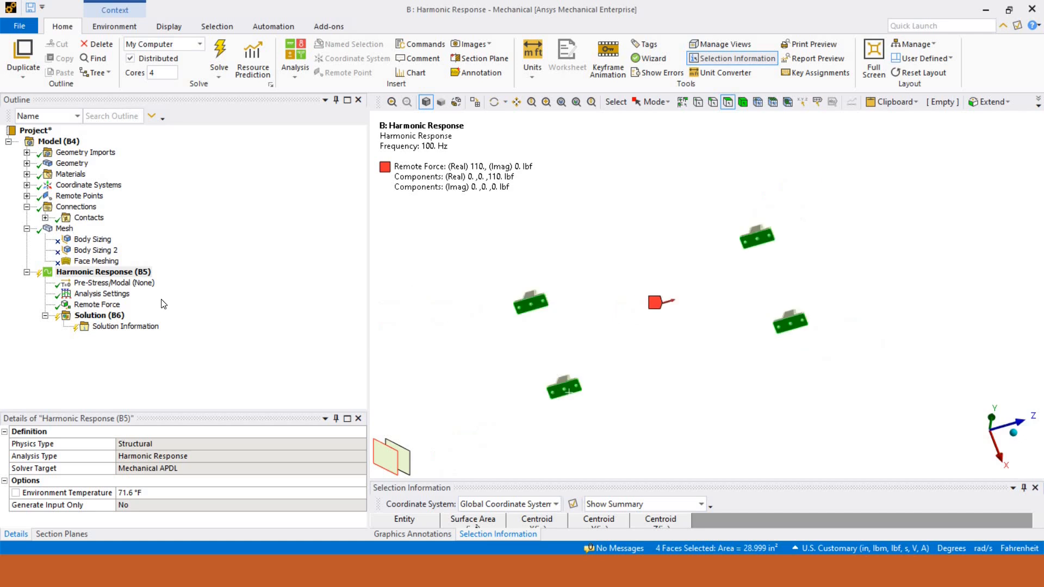
right_click(126, 272)
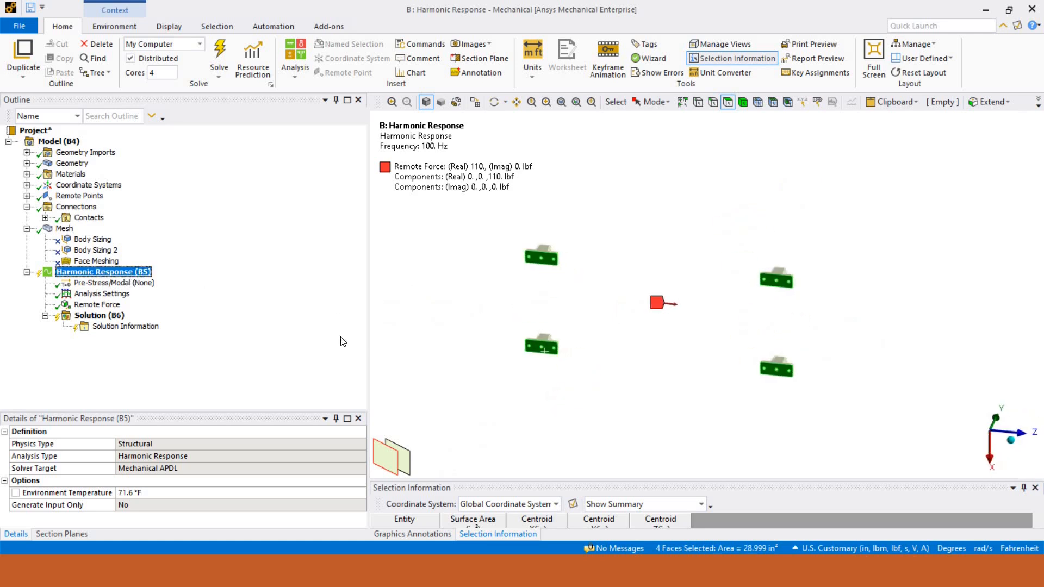
mouse_move(217, 281)
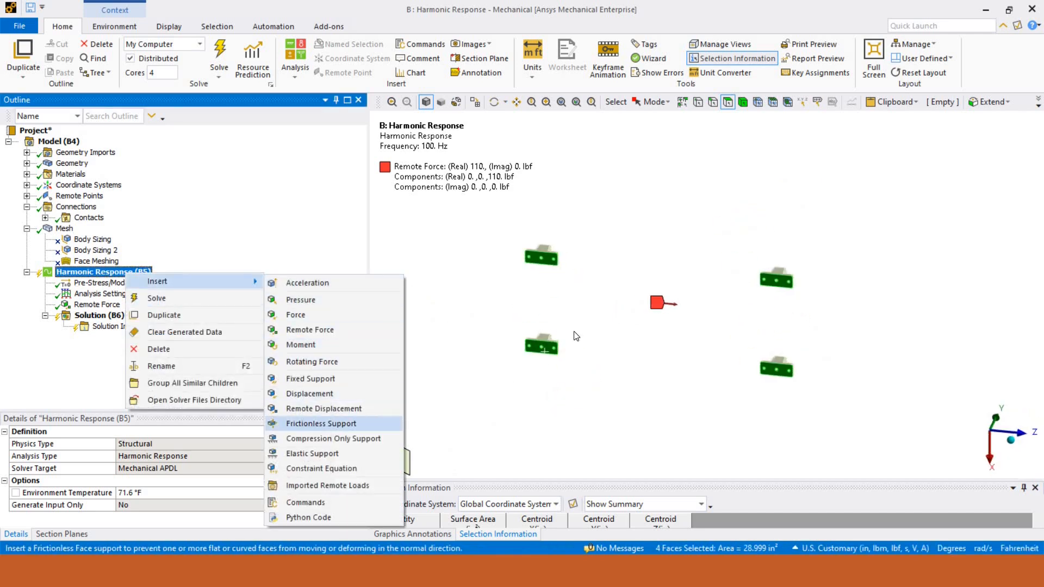
click(321, 423)
middle_drag(820, 302, 823, 383)
scroll(689, 300, up, 4)
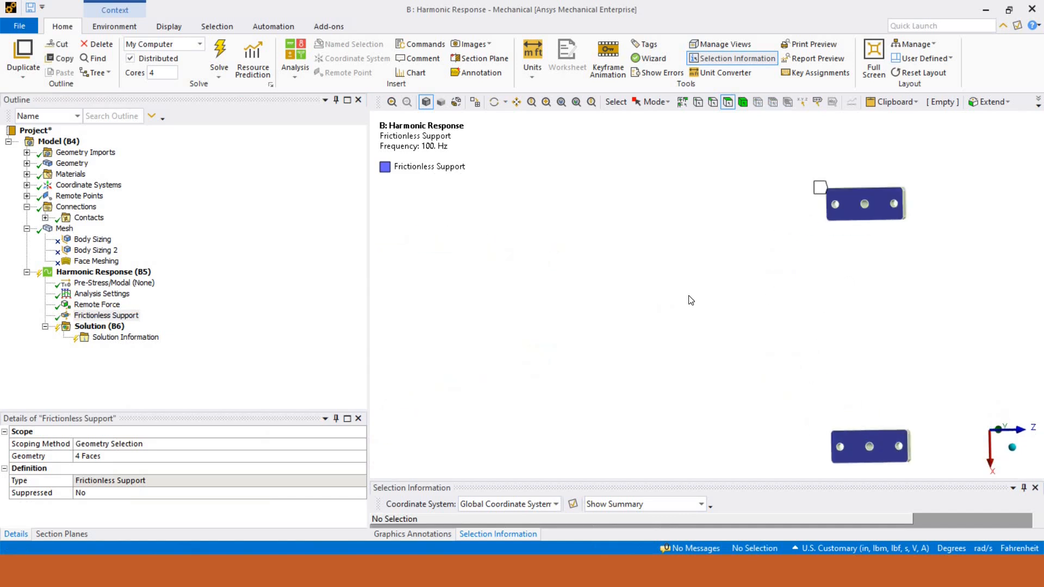
Select one mount's bolt hole, extend the selection to all same-size faces, and apply a cylindrical support to them
middle_drag(690, 300, 655, 377)
scroll(652, 375, up, 2)
scroll(743, 305, up, 3)
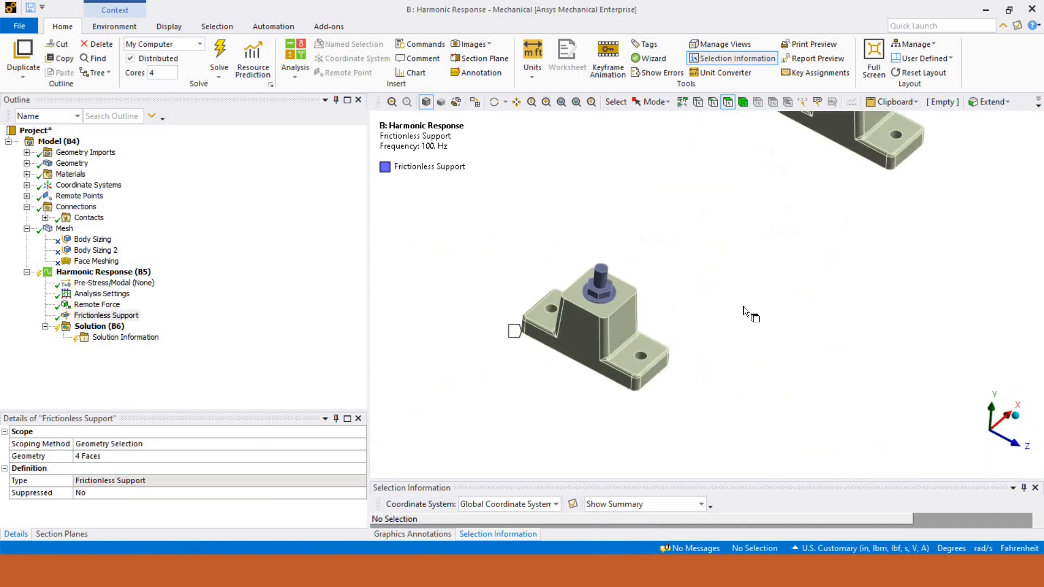
scroll(732, 280, up, 4)
click(741, 279)
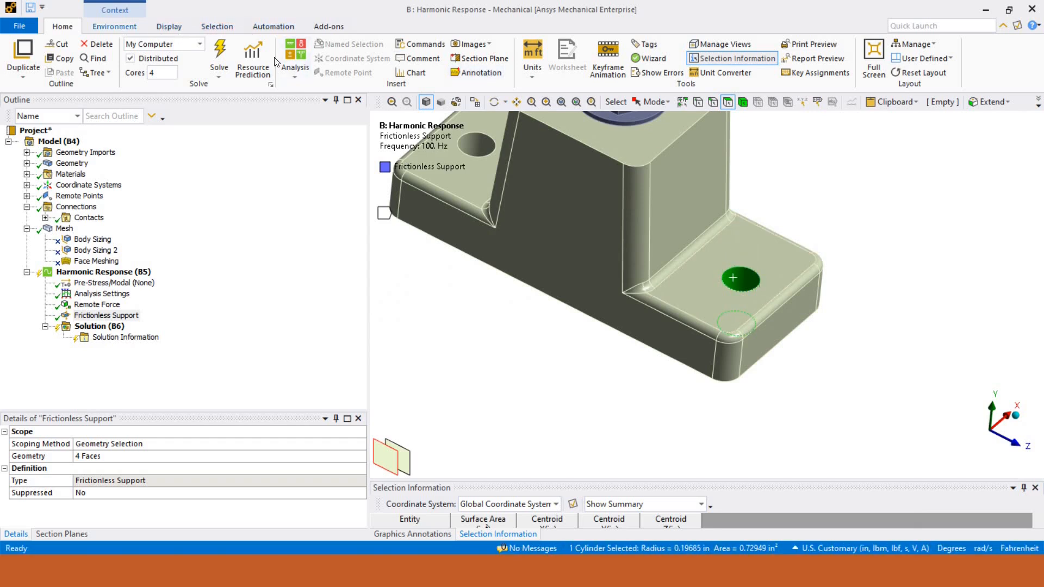
click(217, 26)
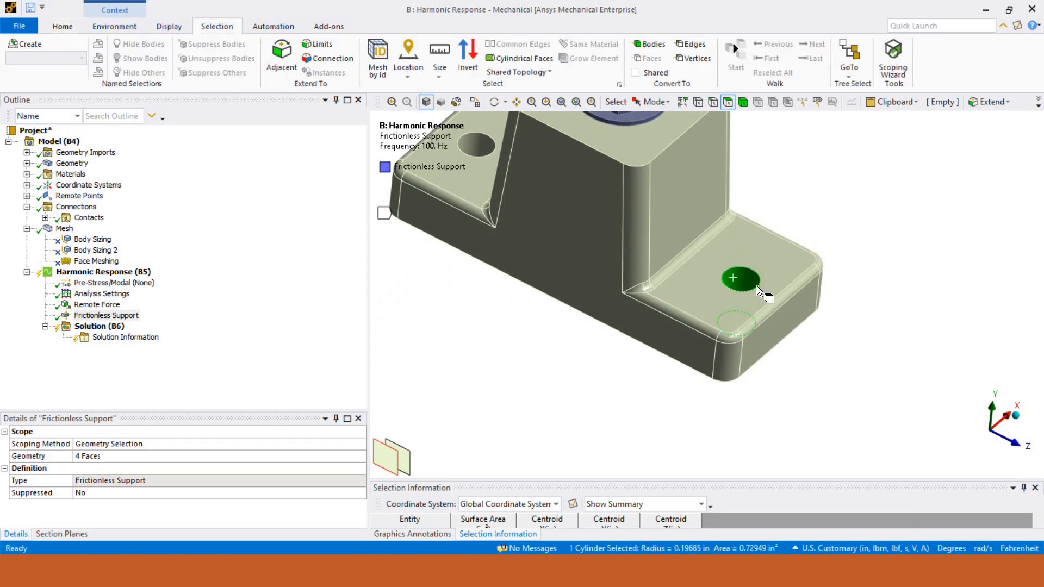
click(439, 70)
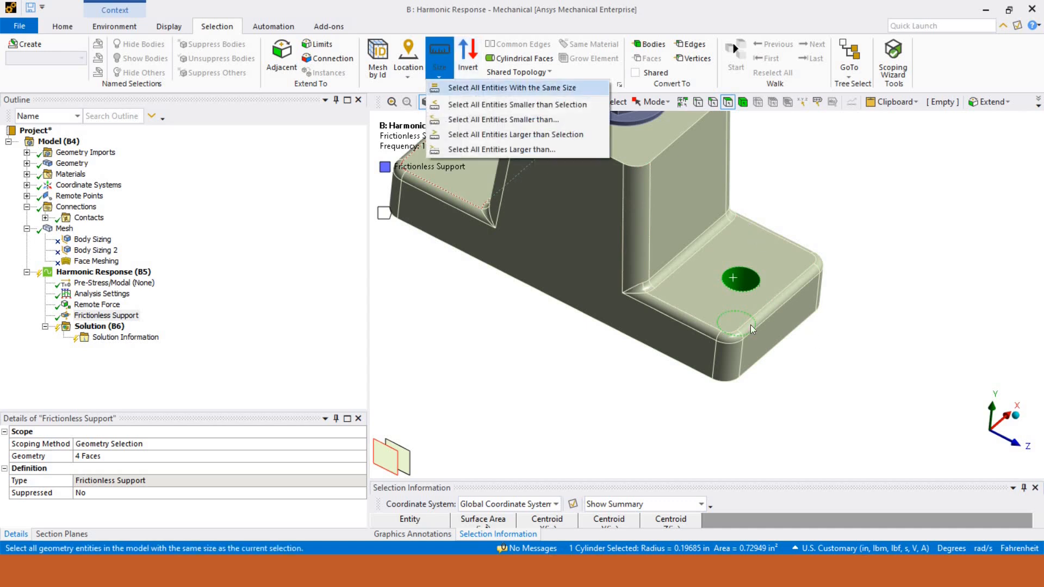
click(511, 86)
scroll(763, 331, down, 10)
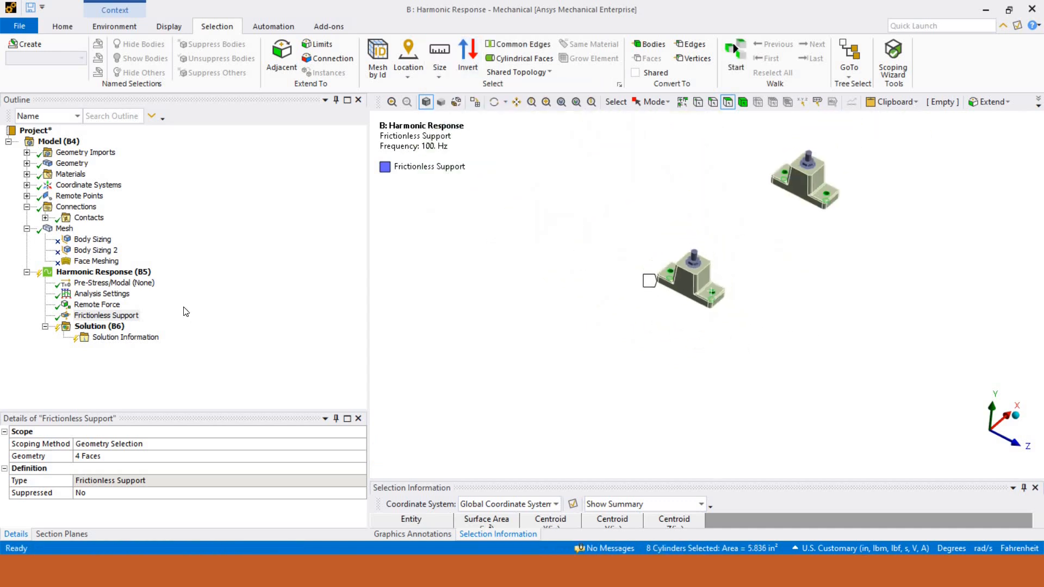
right_click(139, 274)
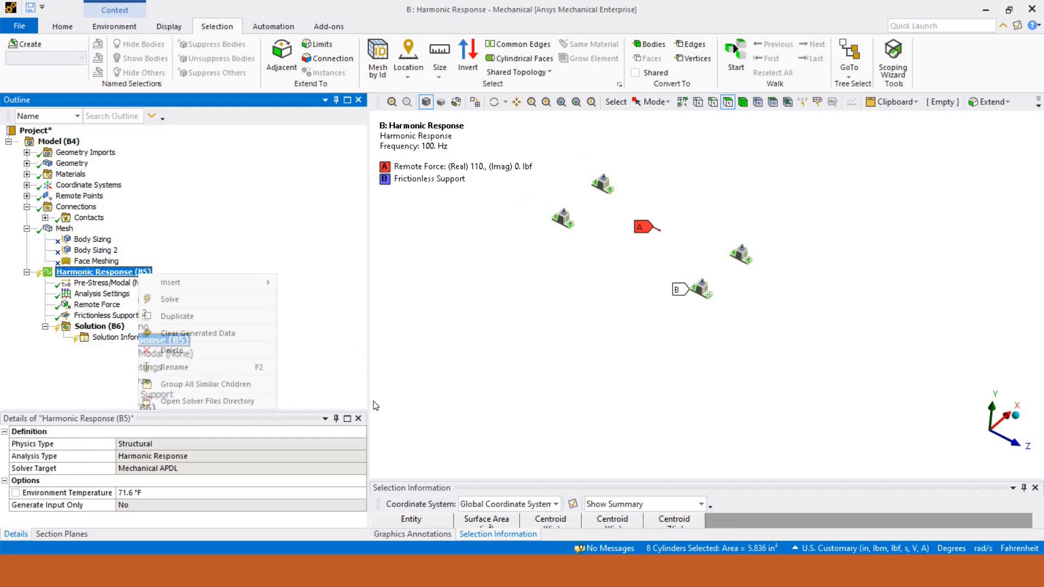
mouse_move(180, 282)
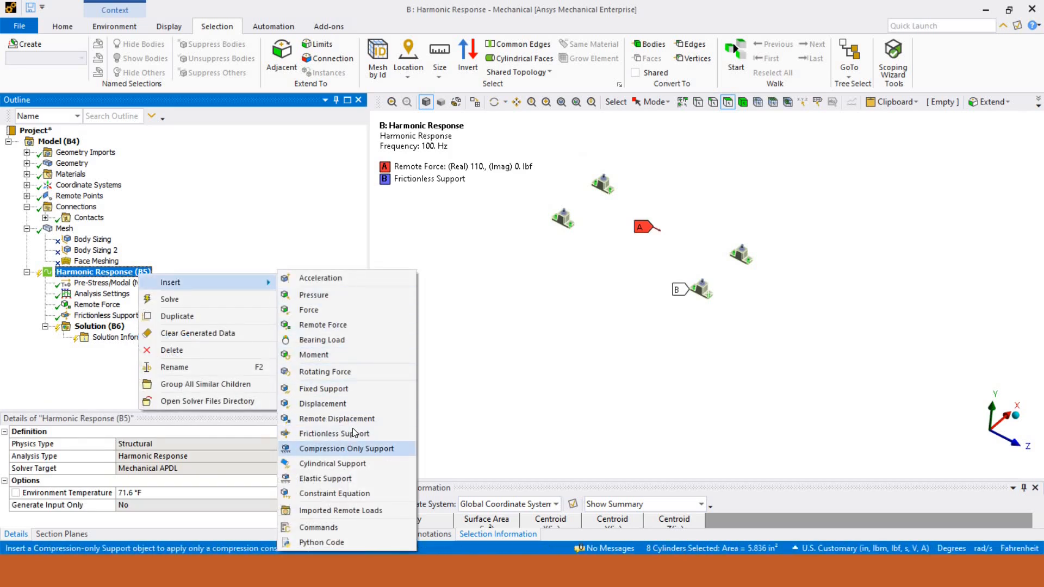
click(317, 463)
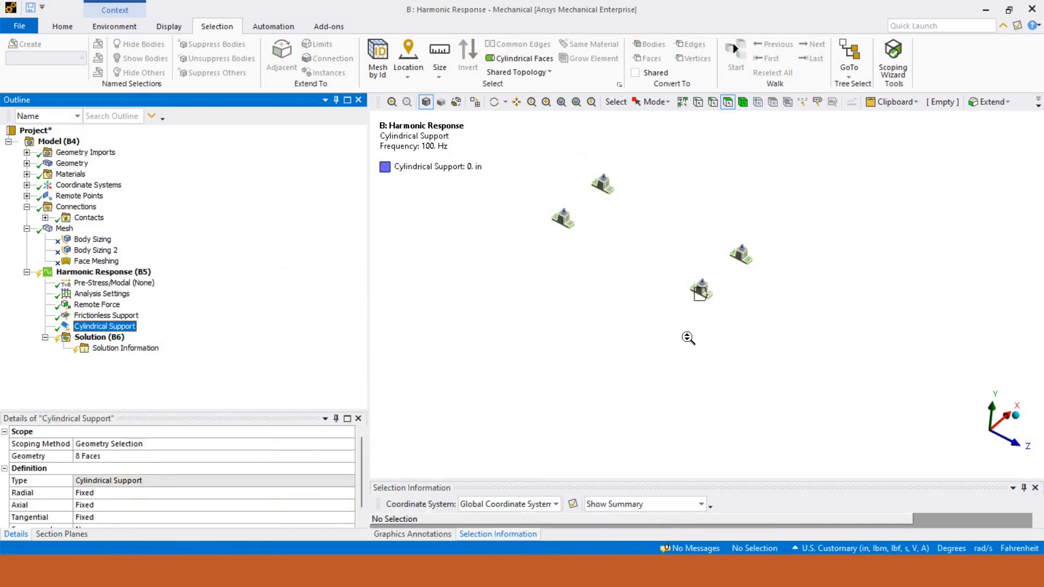
scroll(686, 290, up, 5)
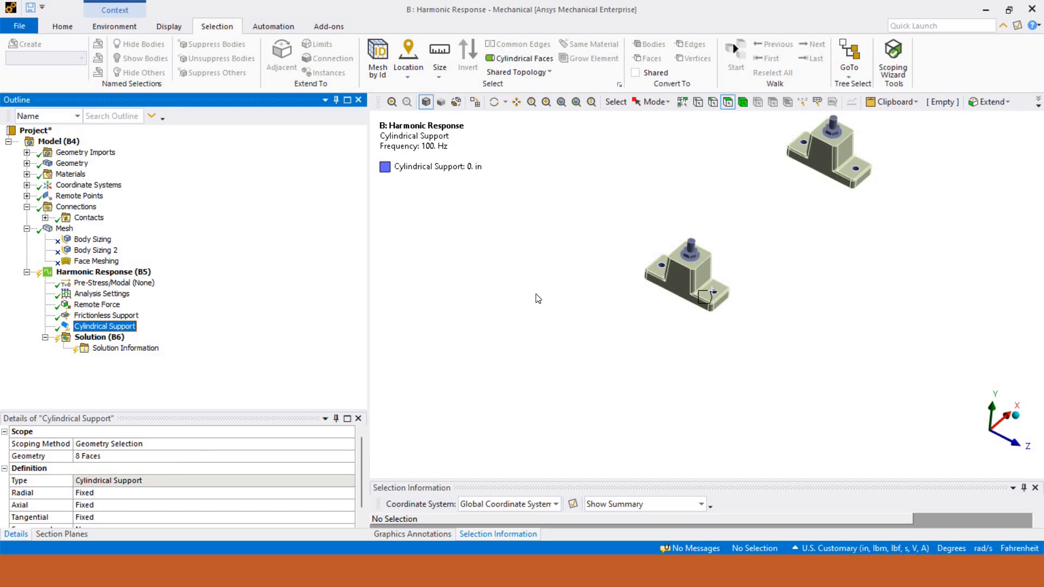
Set the cylindrical support's tangential direction to Free
click(213, 517)
click(84, 539)
scroll(706, 295, down, 5)
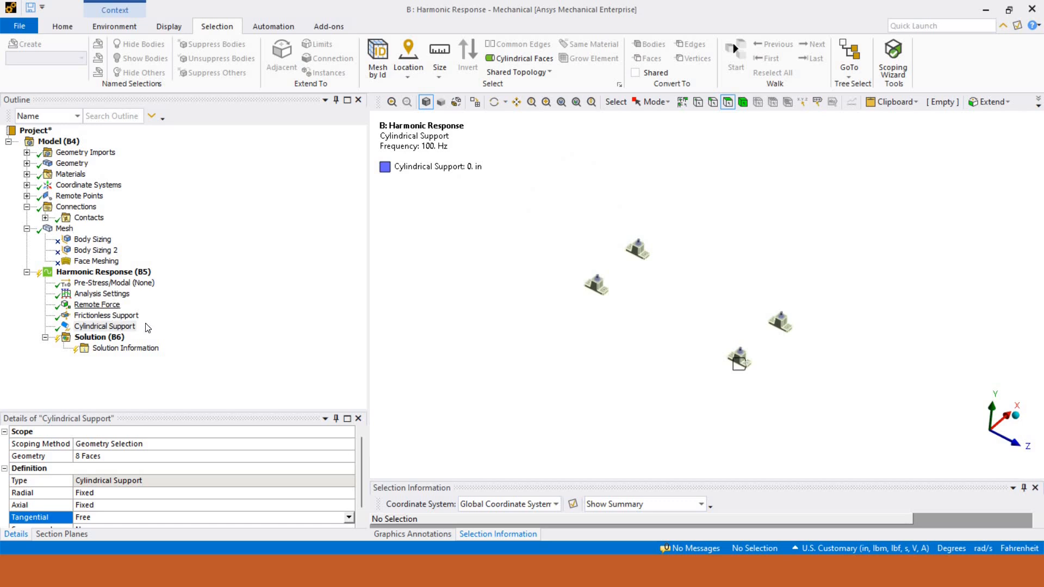
Review the remote force, analysis settings, frictionless support and cylindrical support of the harmonic response
click(106, 305)
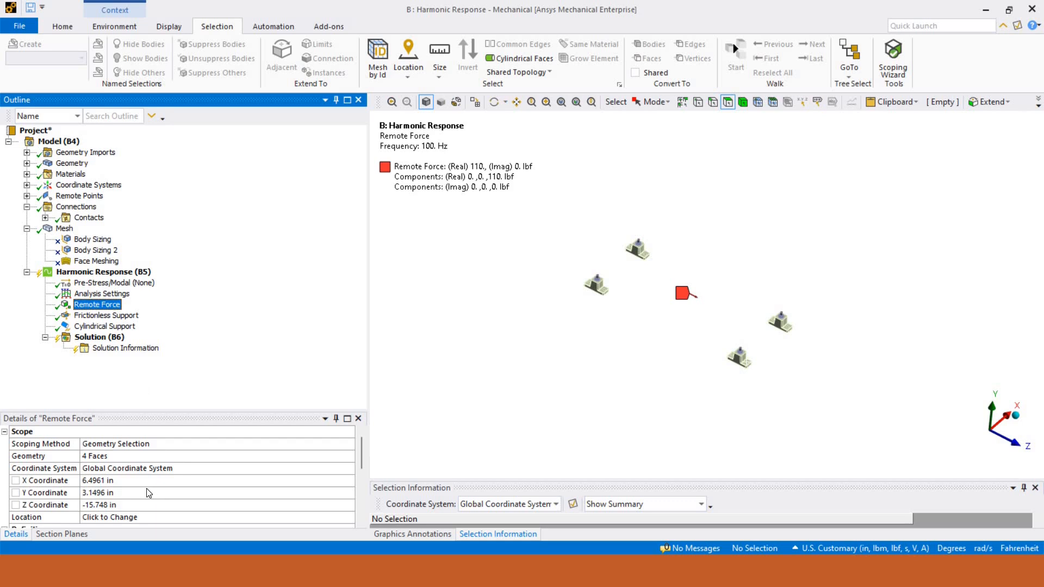
key(Up)
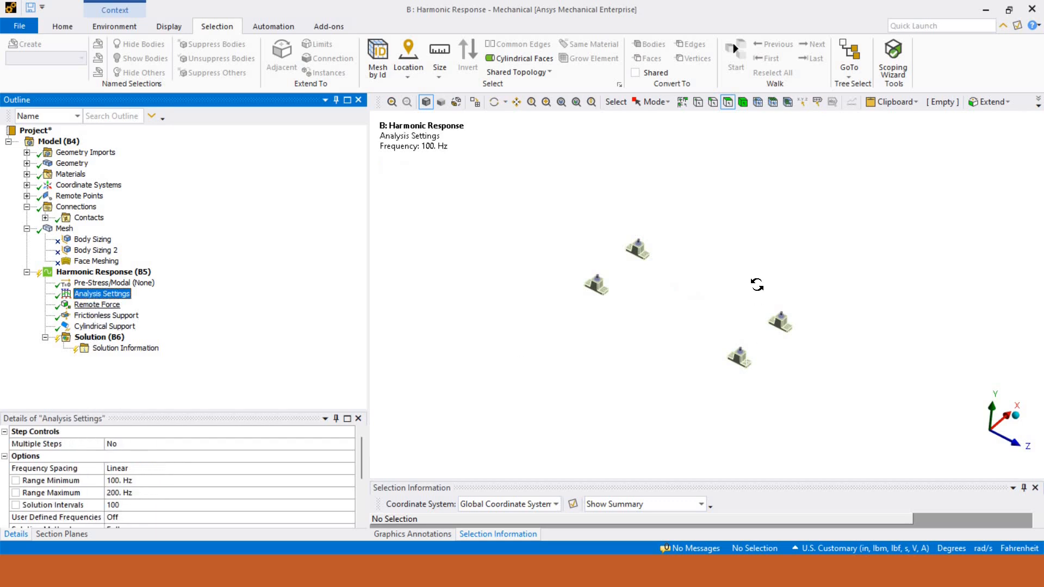
click(106, 316)
mouse_move(759, 264)
middle_down()
mouse_move(758, 217)
mouse_move(759, 254)
middle_up()
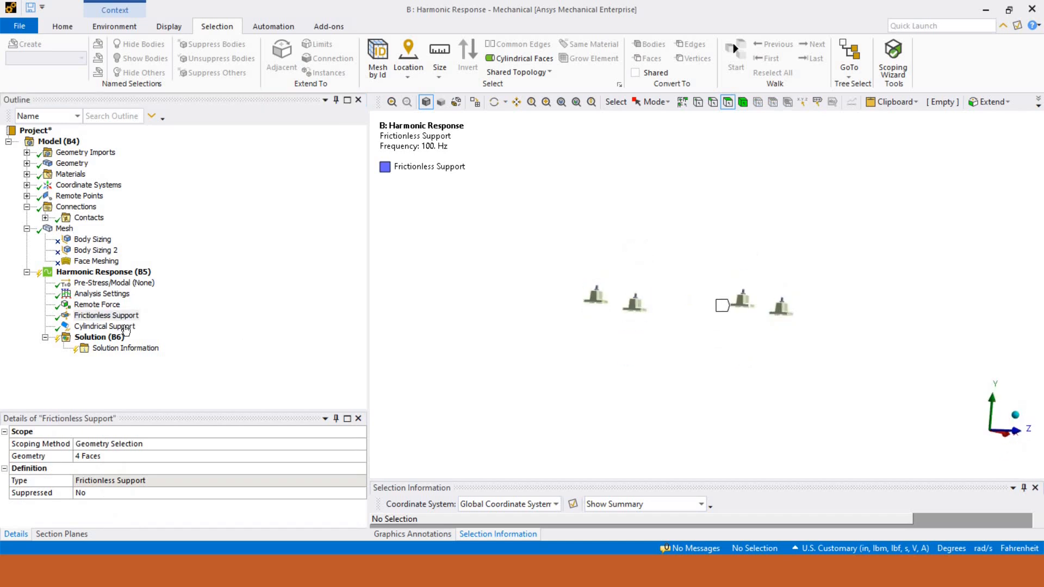
click(104, 327)
middle_drag(515, 303, 503, 334)
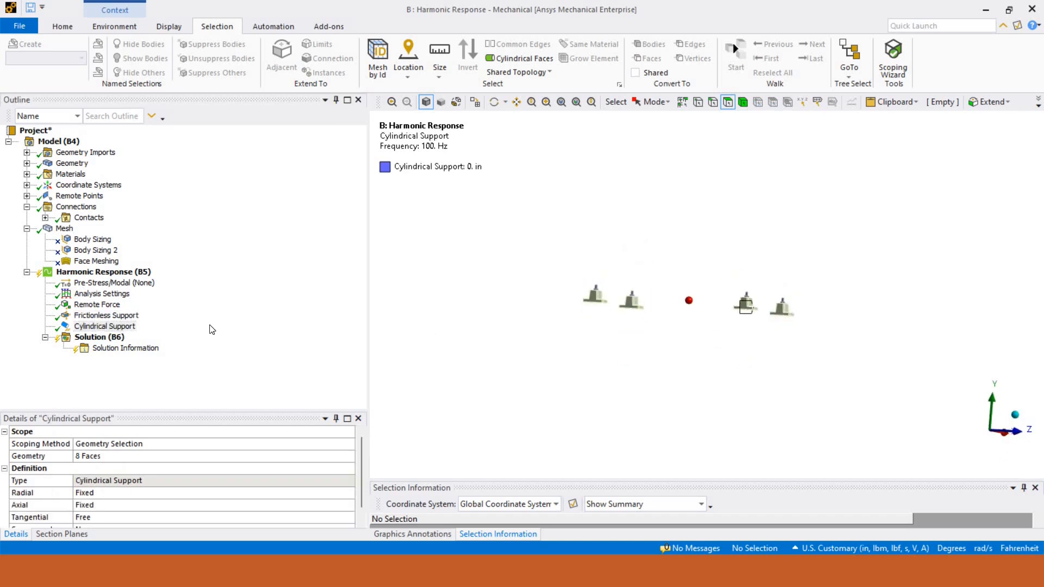
right_click(98, 341)
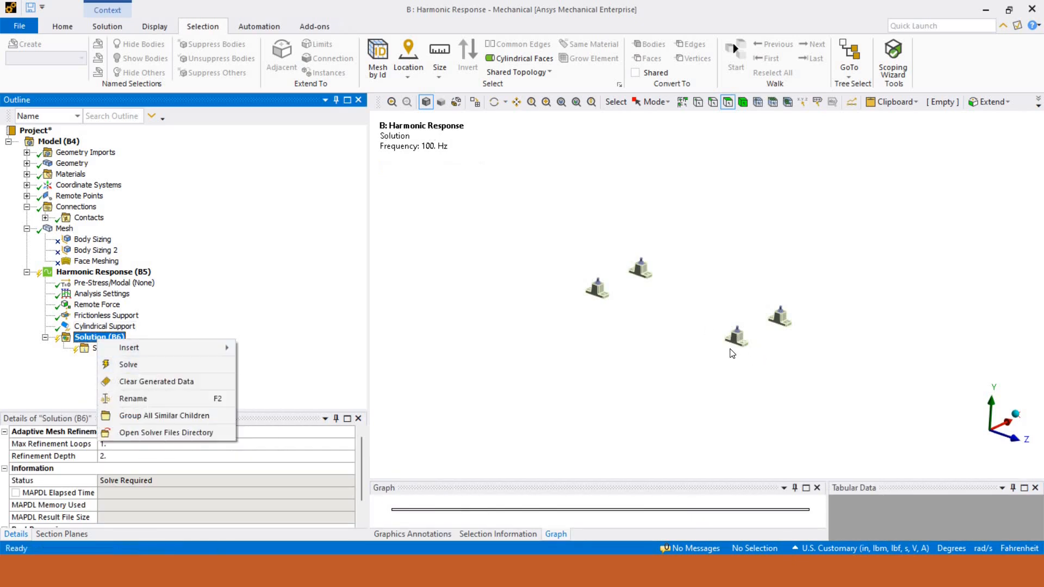
click(746, 322)
scroll(739, 318, up, 5)
middle_drag(741, 317, 610, 328)
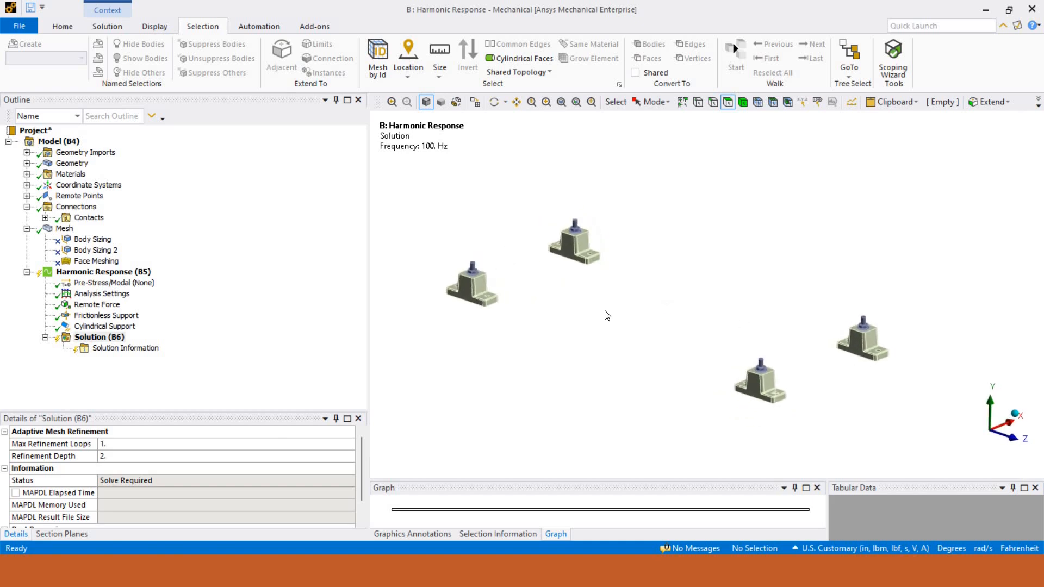
Switch to the Workbench project and open the model of Harmonic Response system A
key(alt+Tab)
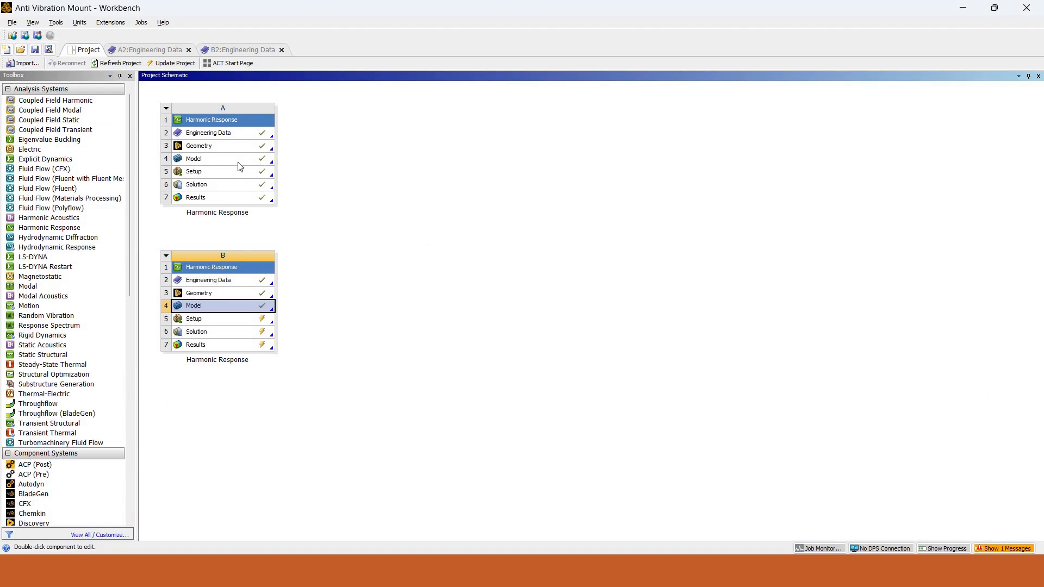
double_click(239, 166)
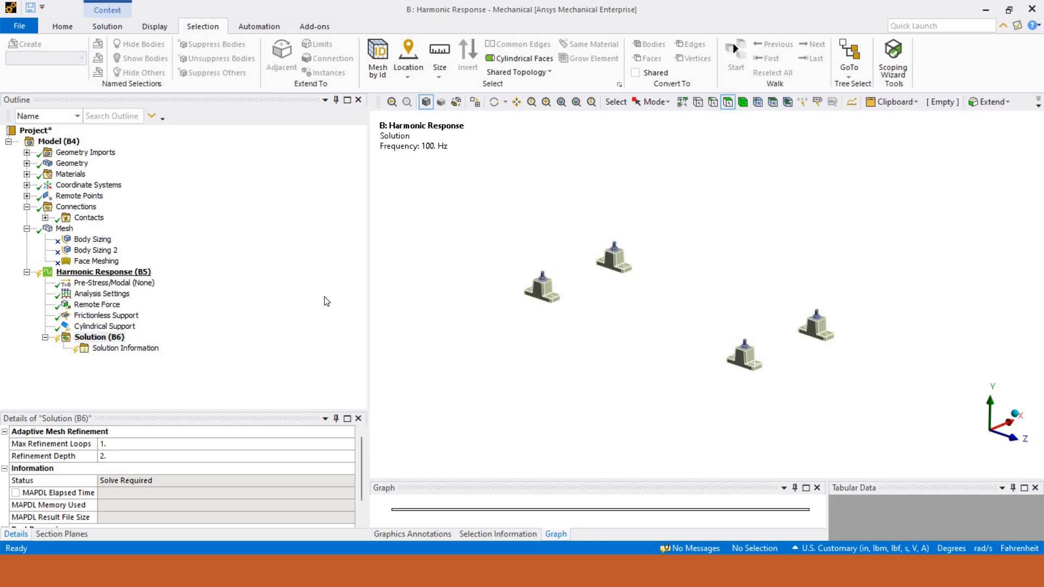
right_click(127, 269)
mouse_move(239, 275)
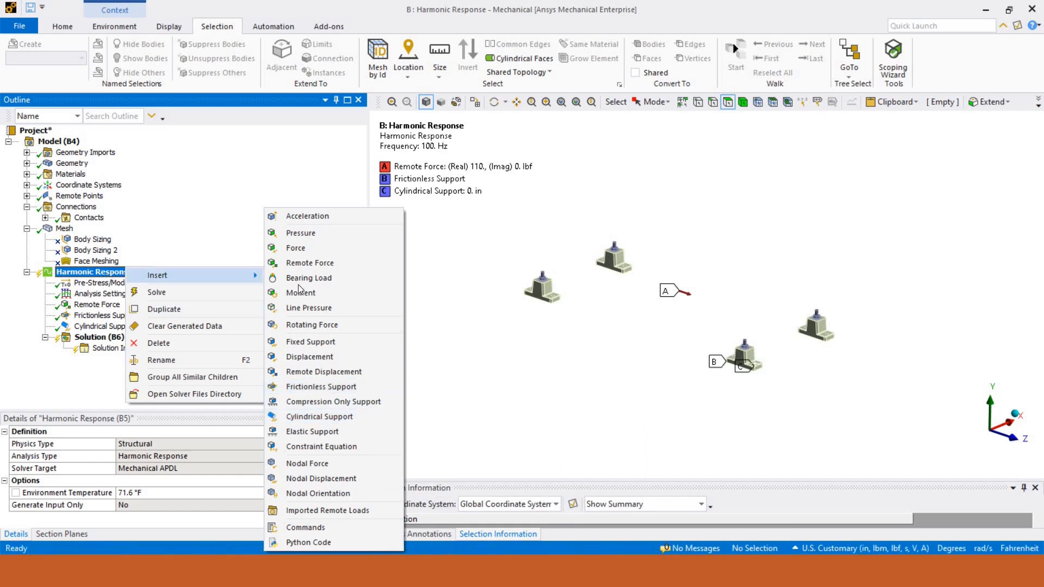
click(476, 307)
Switch to the Mechanical window of system A, the solved harmonic response
key(alt+Tab)
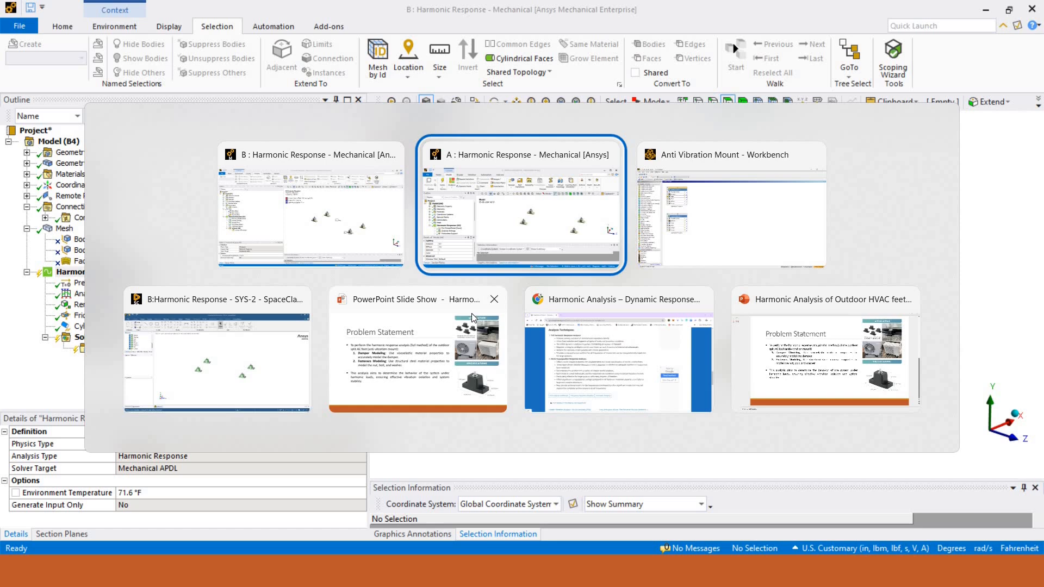
click(604, 144)
double_click(607, 110)
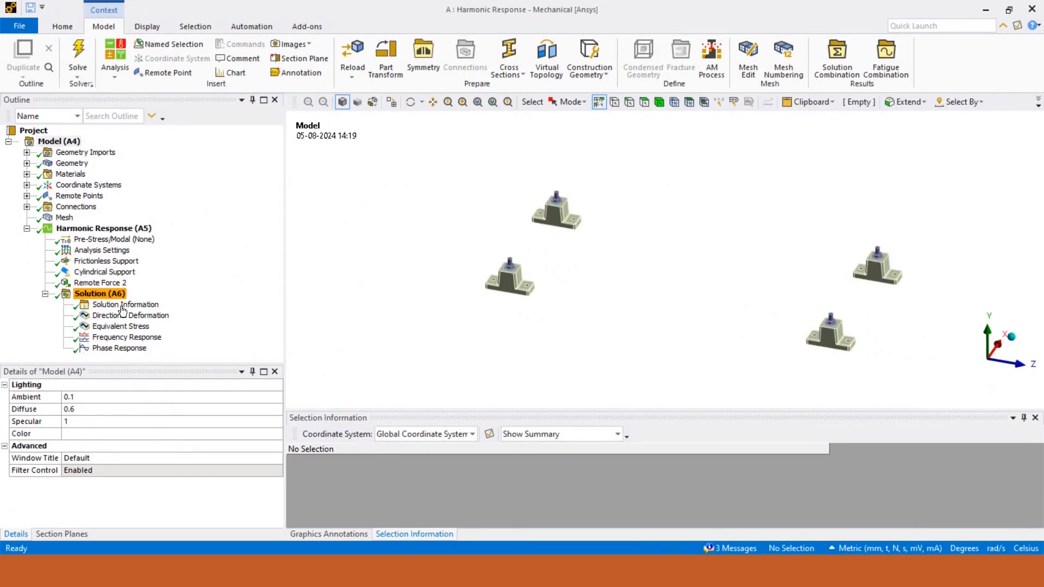
Suppress the existing Directional Deformation, Equivalent Stress, Frequency Response and Phase Response results under Solution (A6)
drag(125, 316, 125, 348)
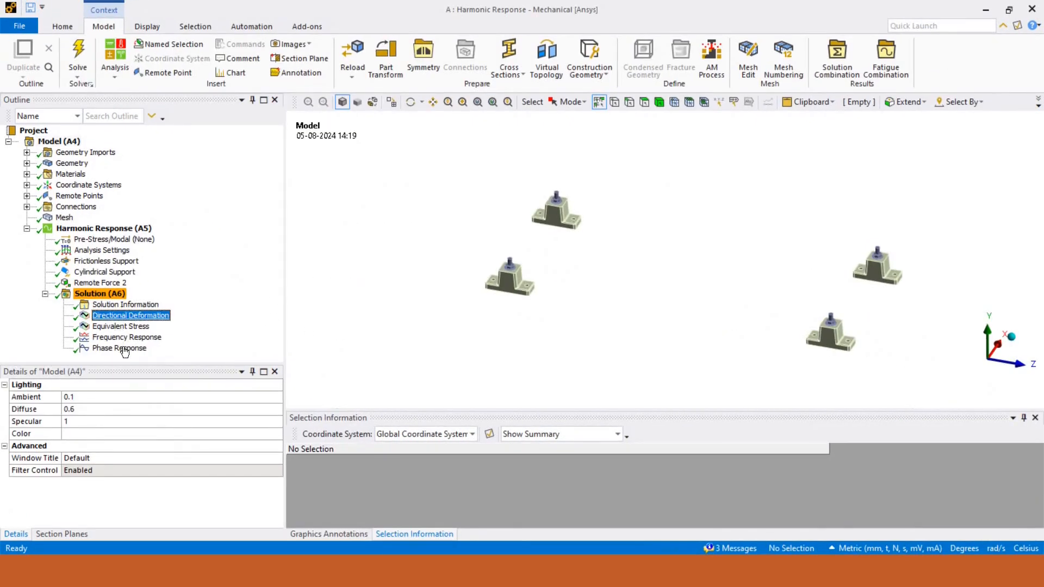
right_click(124, 348)
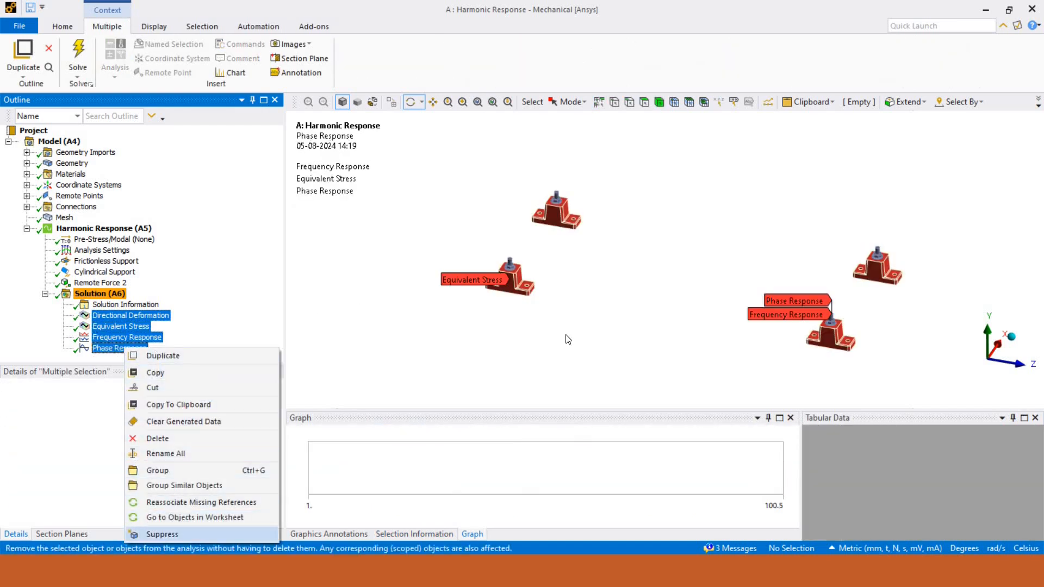
click(162, 534)
key(Return)
Review the frictionless support, cylindrical support, Remote Force 2 and analysis settings of system A
click(86, 262)
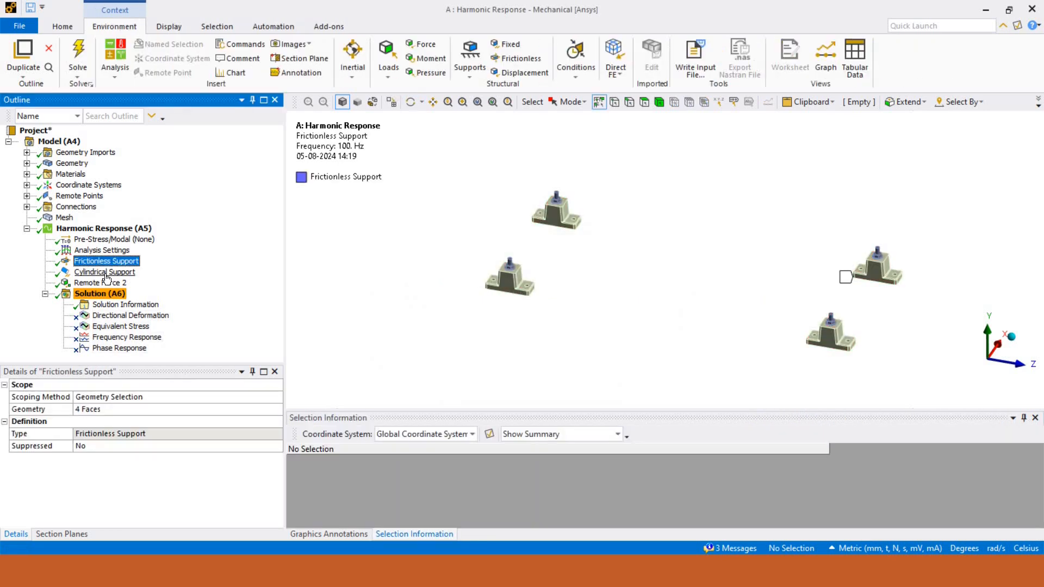
click(106, 273)
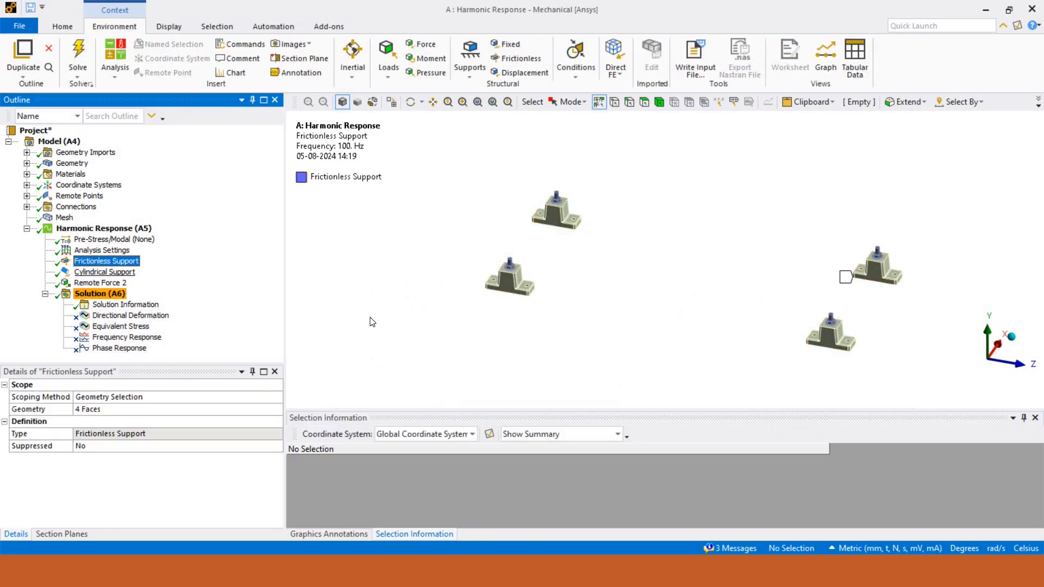
click(100, 282)
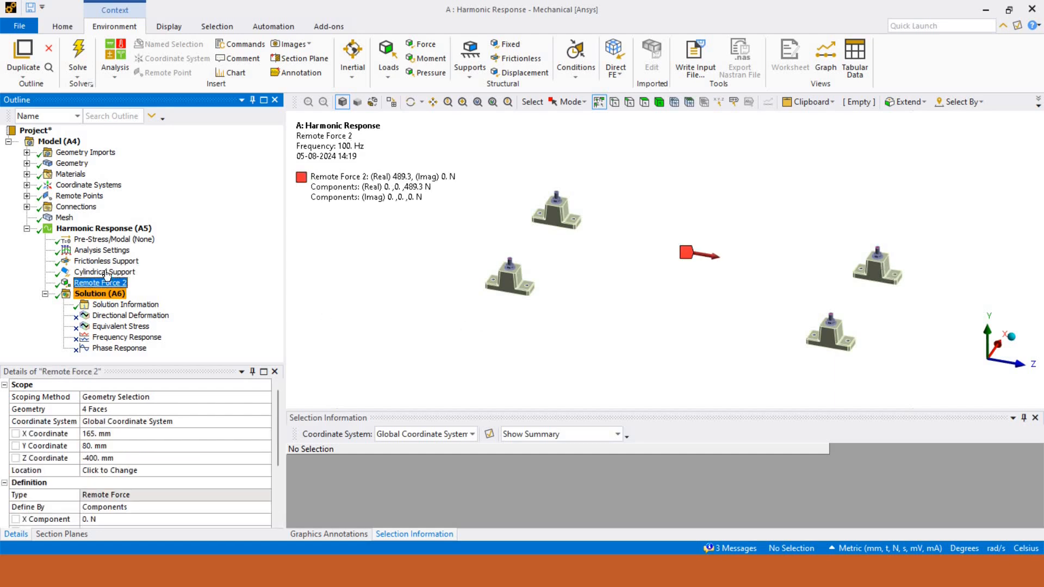
click(102, 250)
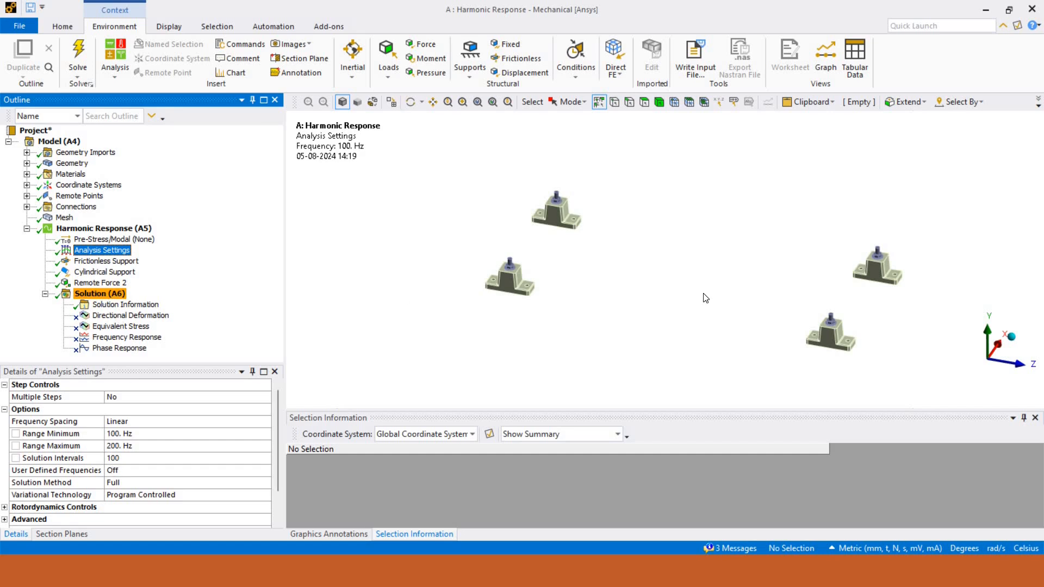
Insert a new deformation frequency response result under Solution (A6)
click(100, 294)
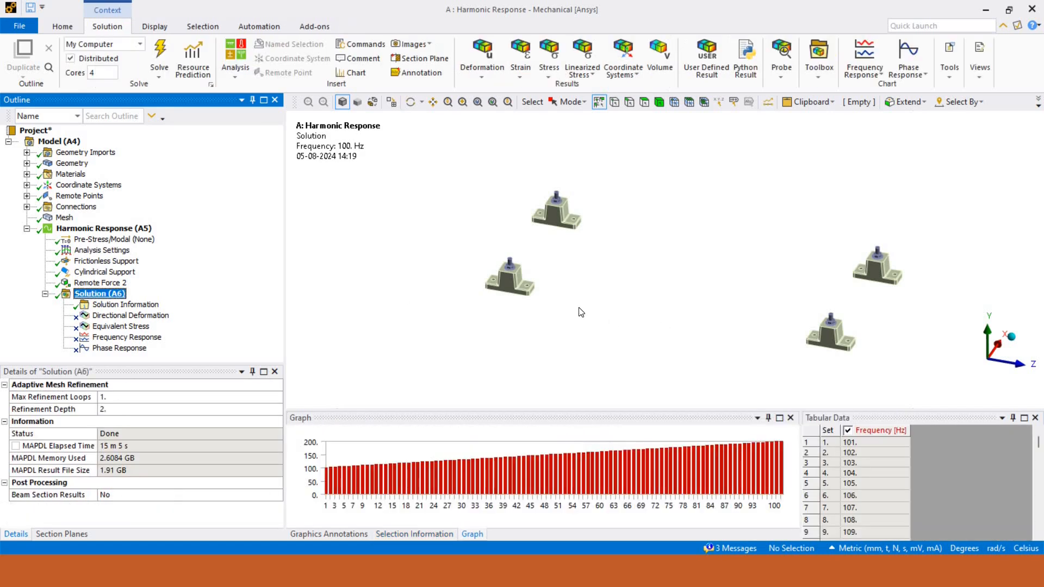
right_click(106, 294)
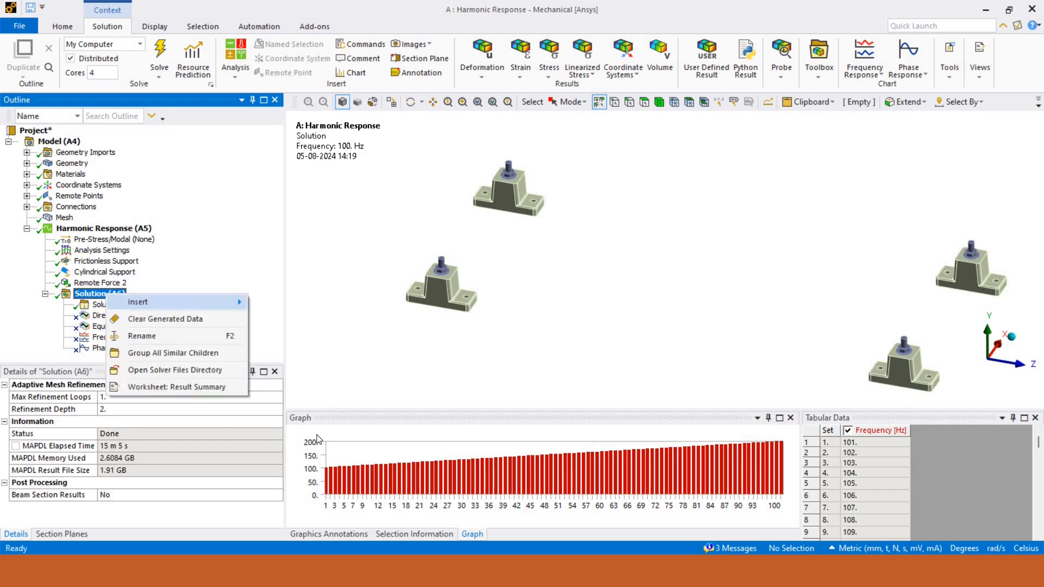
mouse_move(163, 302)
mouse_move(353, 416)
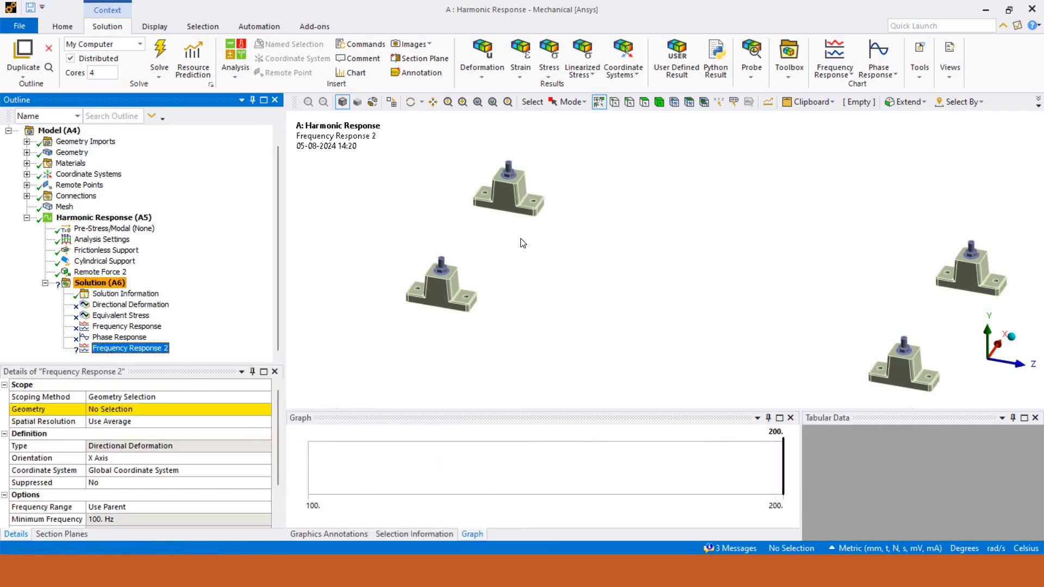
Hide the date and time from the graphics legend
right_click(335, 145)
click(368, 157)
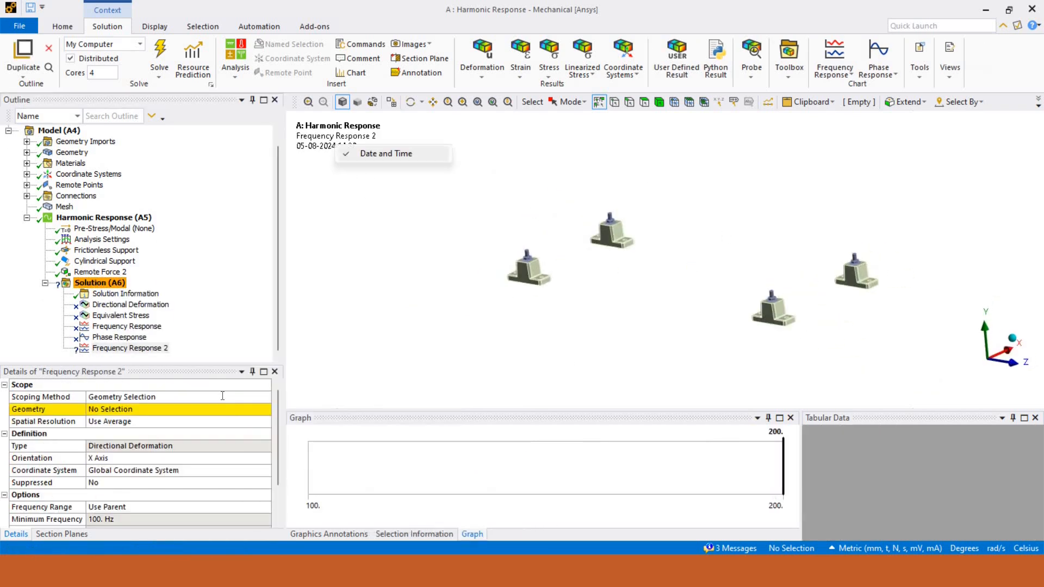
Scope the new frequency response to Remote Force - Remote Point with the Remote Points method and evaluate all results
click(265, 397)
click(266, 396)
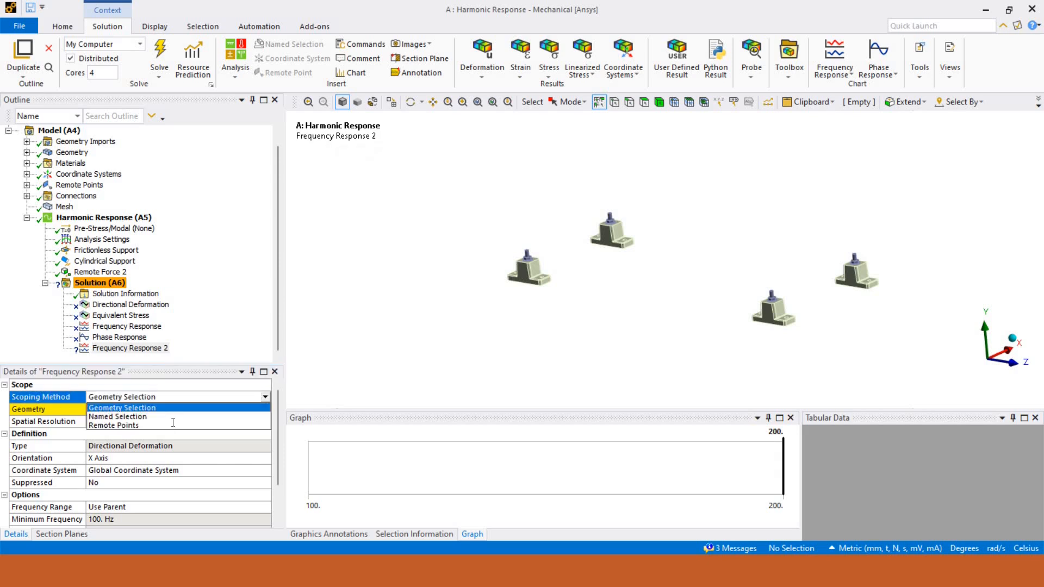
click(113, 425)
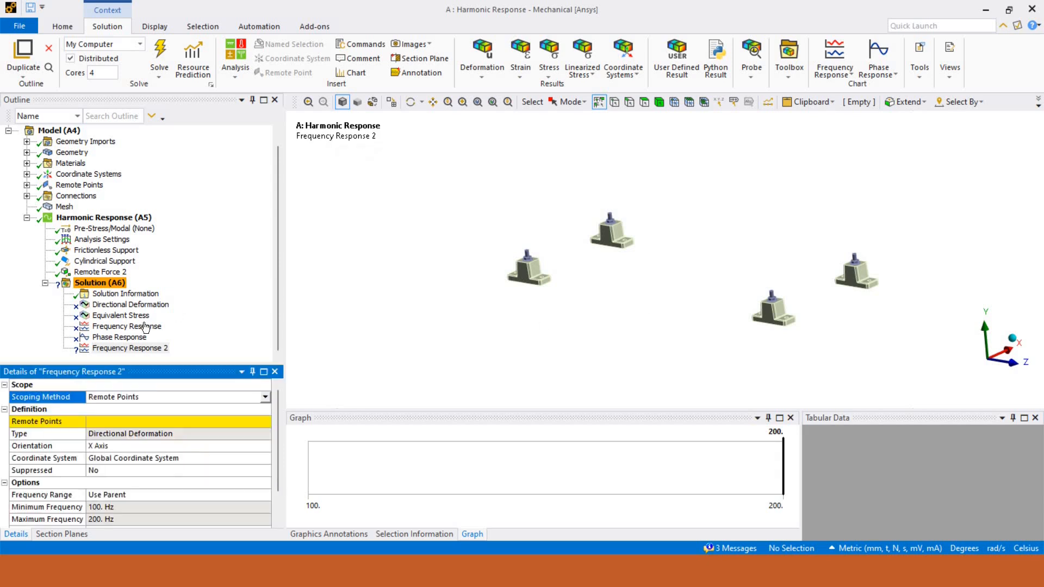
right_click(114, 348)
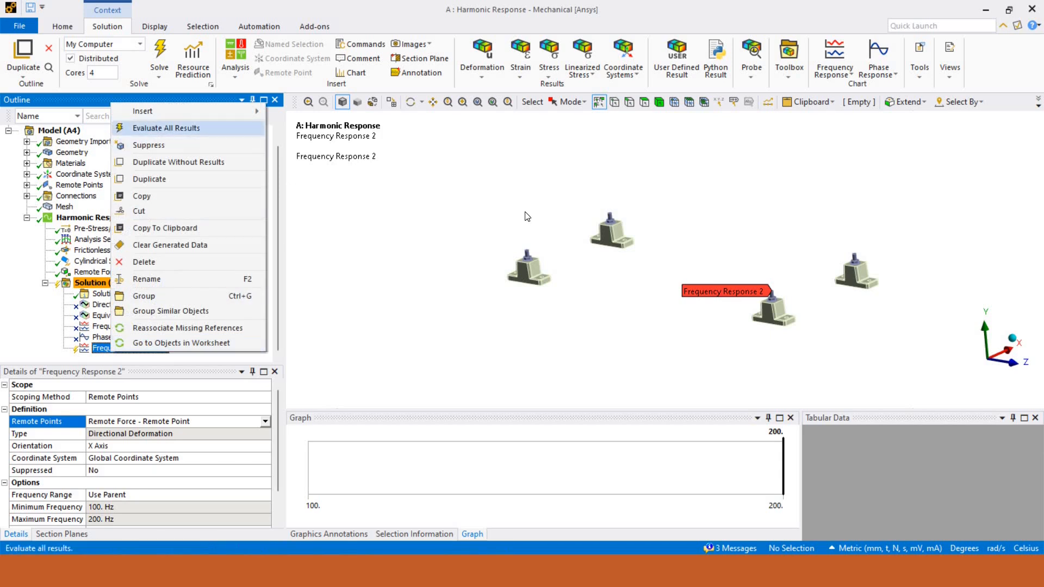
key(Return)
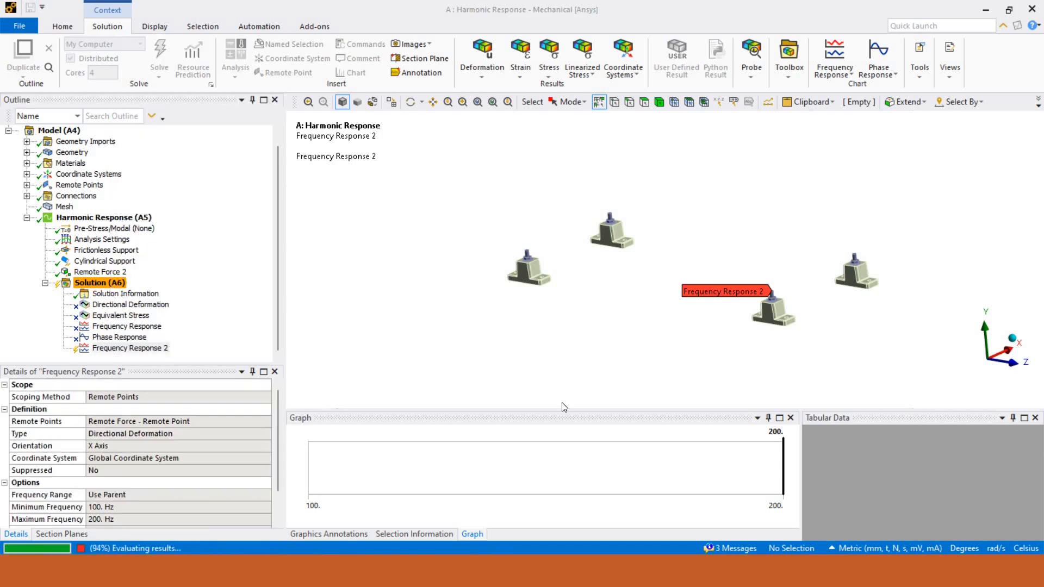
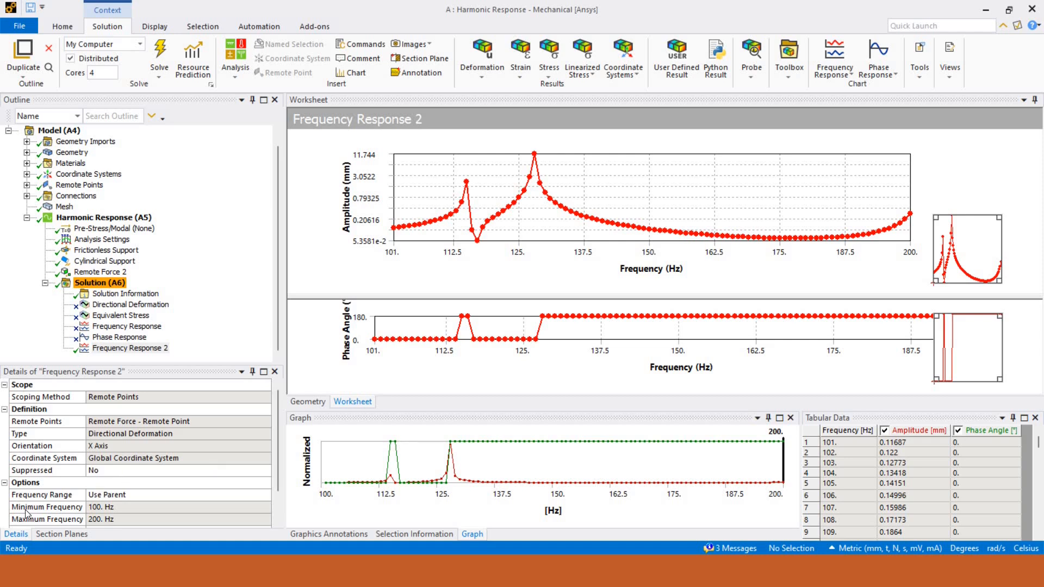
Examine the new frequency response's maximum amplitude and the frequency and phase angle at which it occurs
scroll(27, 513, down, 1)
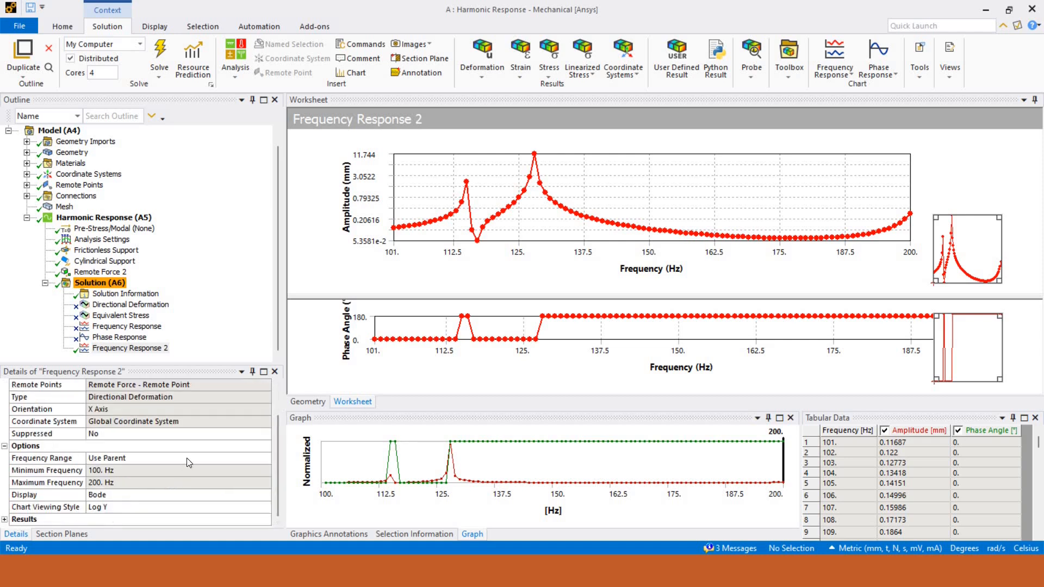
double_click(114, 520)
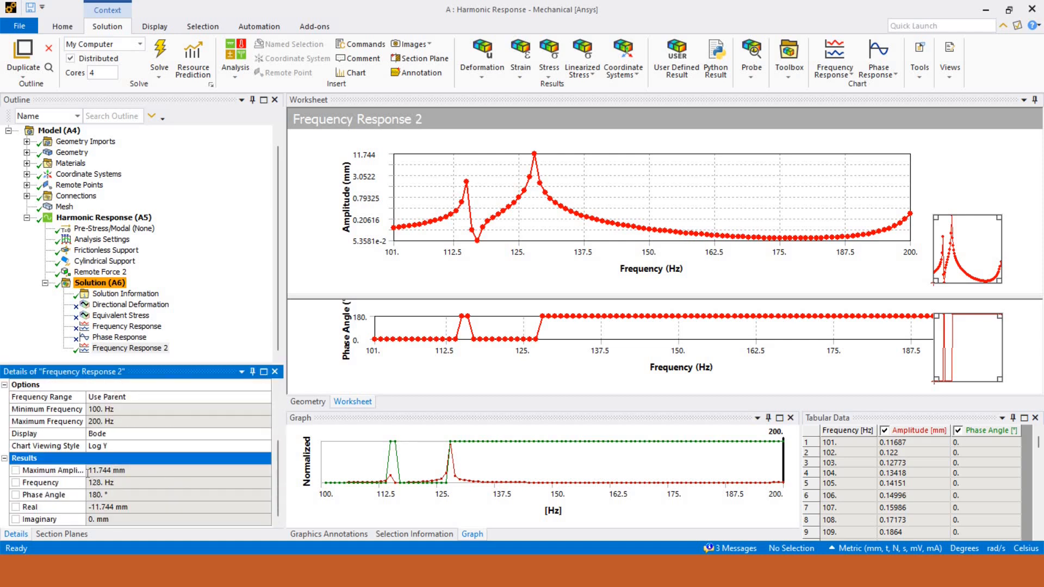
click(88, 470)
click(88, 471)
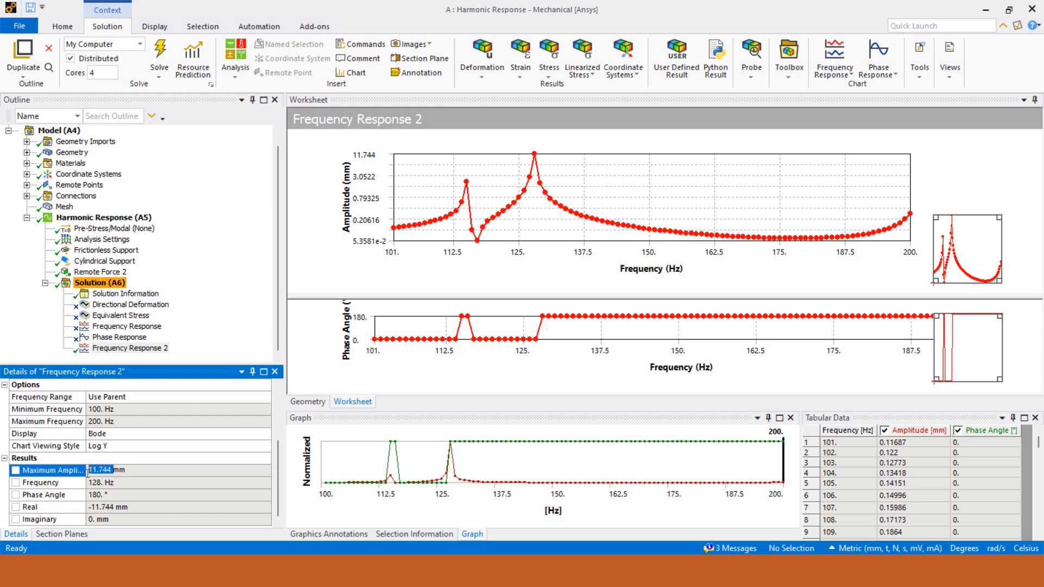
click(76, 483)
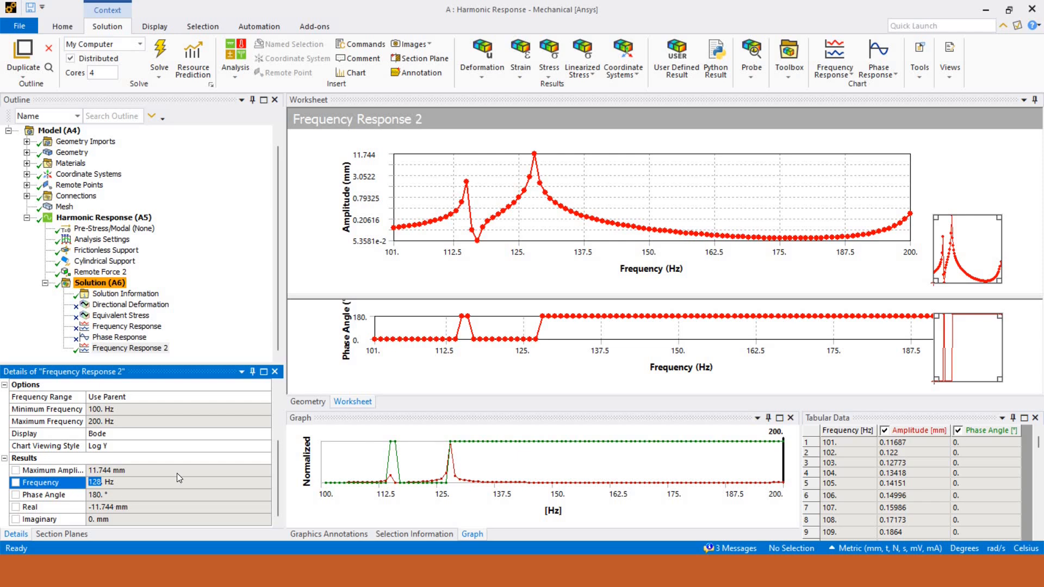
key(Down)
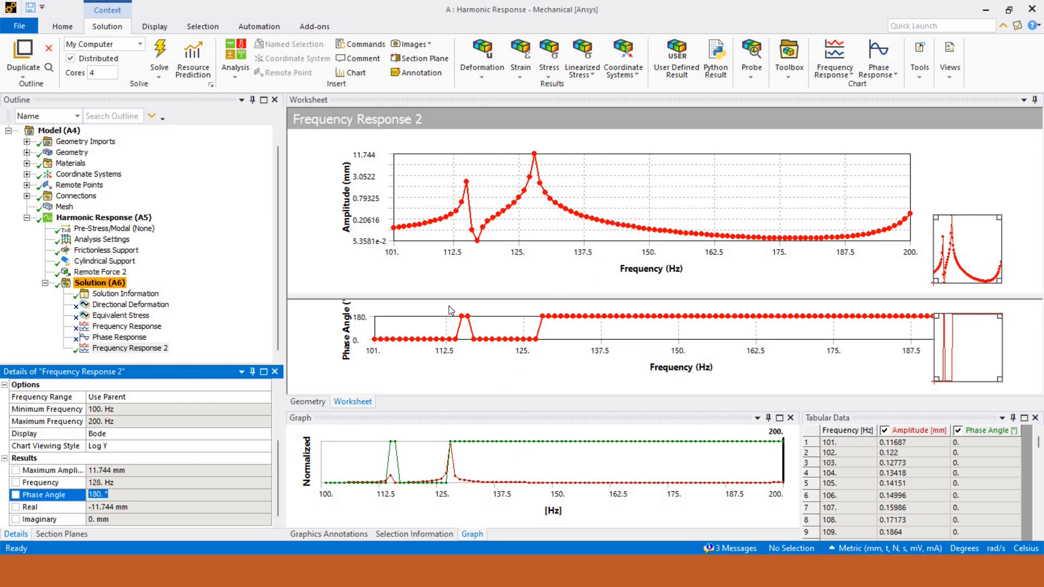
Create a contour result from the new frequency response and compare its frequency and sweeping phase with the response's peak
right_click(120, 351)
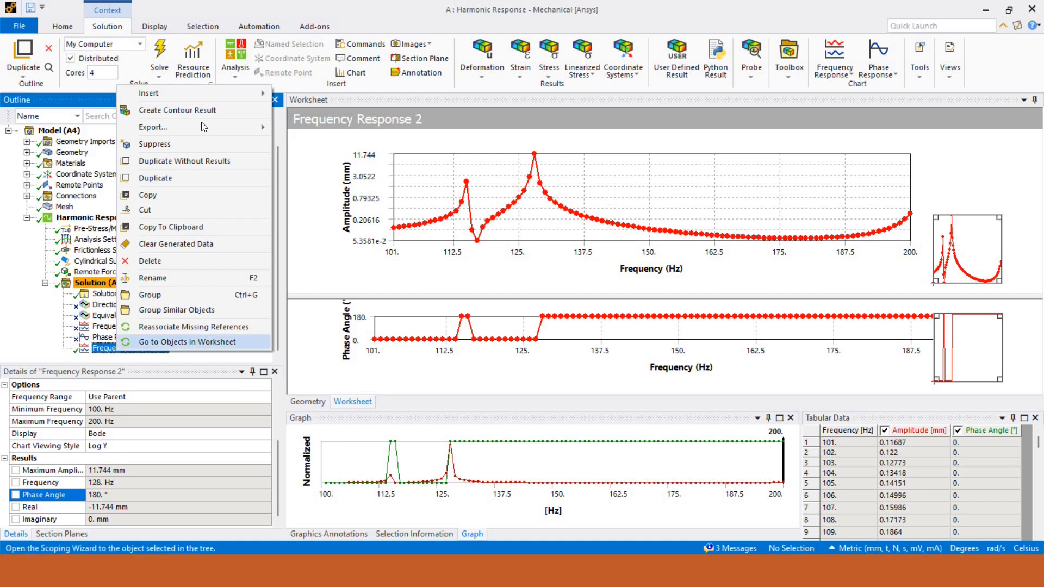
click(175, 110)
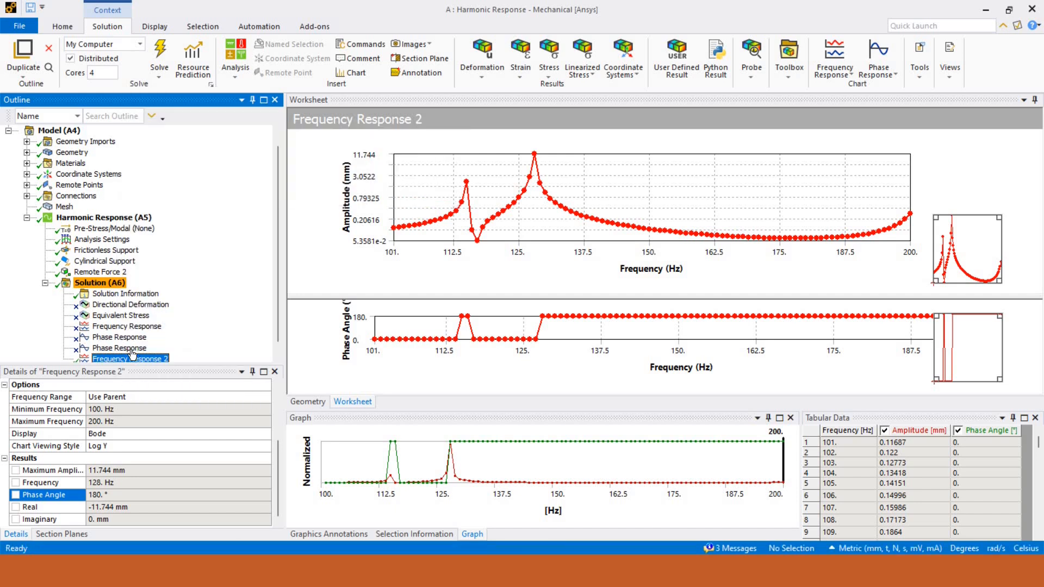
click(140, 350)
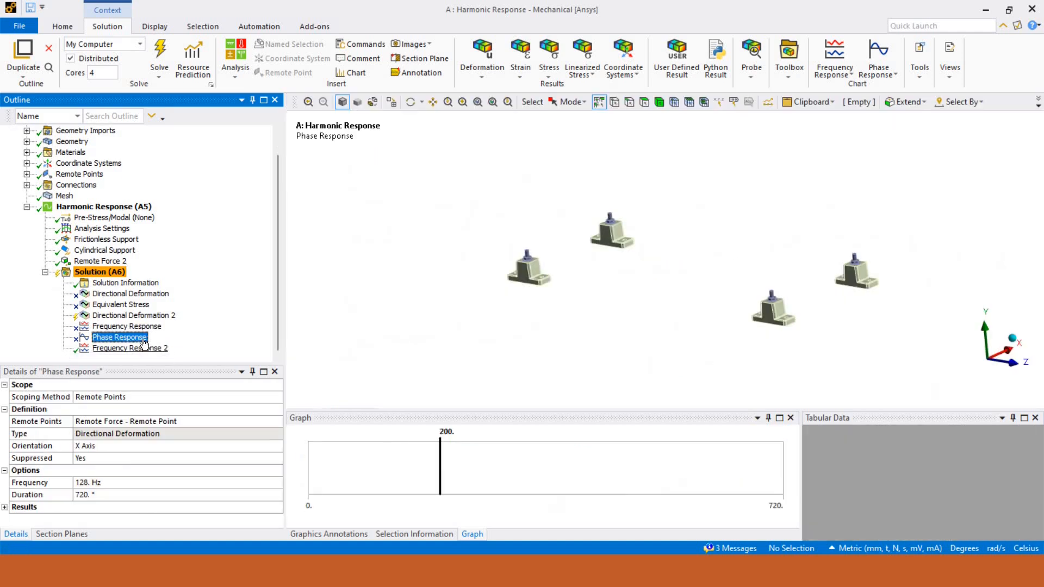
click(133, 315)
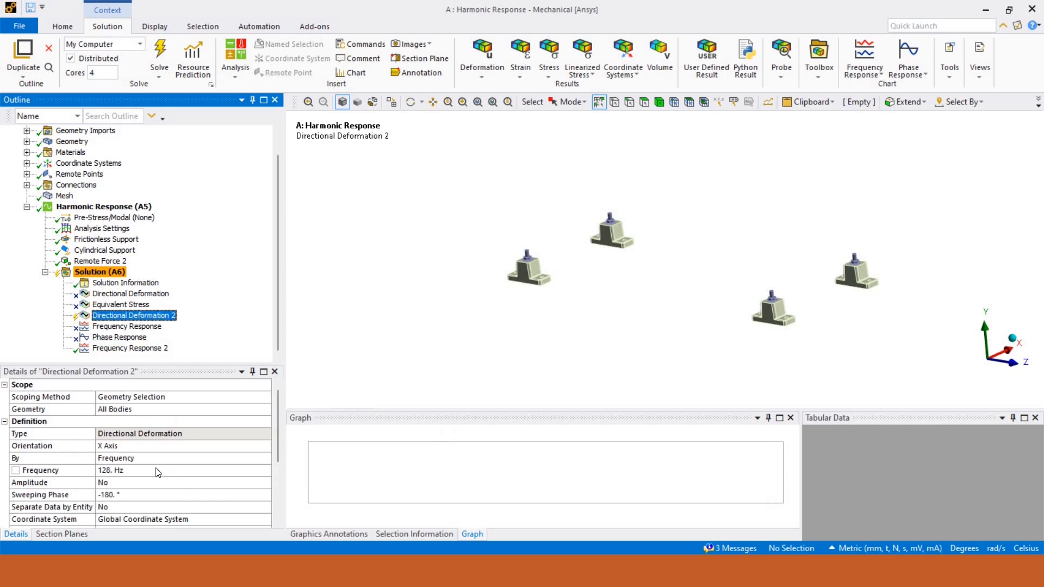
scroll(151, 474, down, 2)
scroll(87, 435, up, 1)
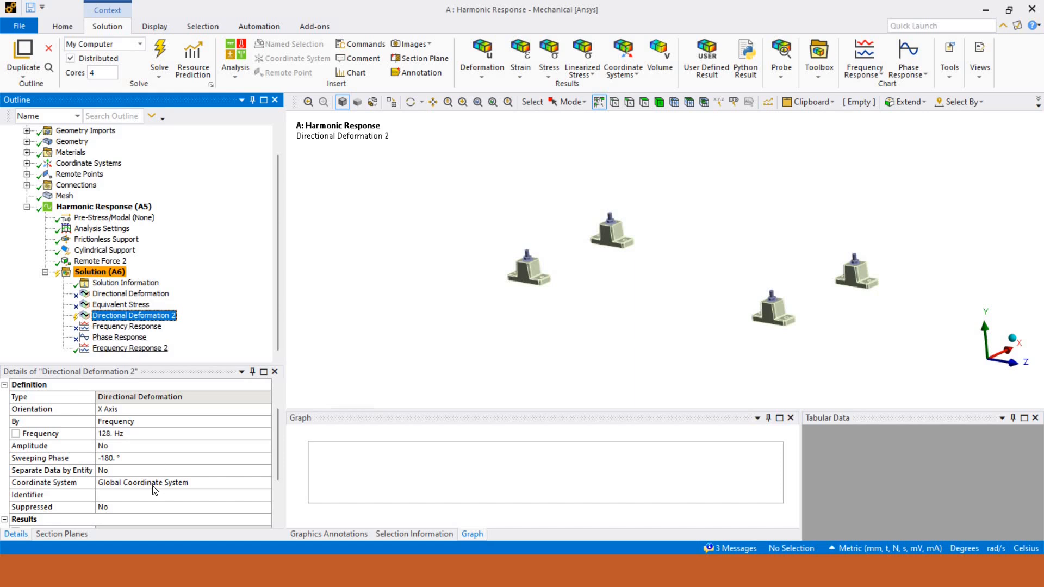
scroll(117, 489, down, 3)
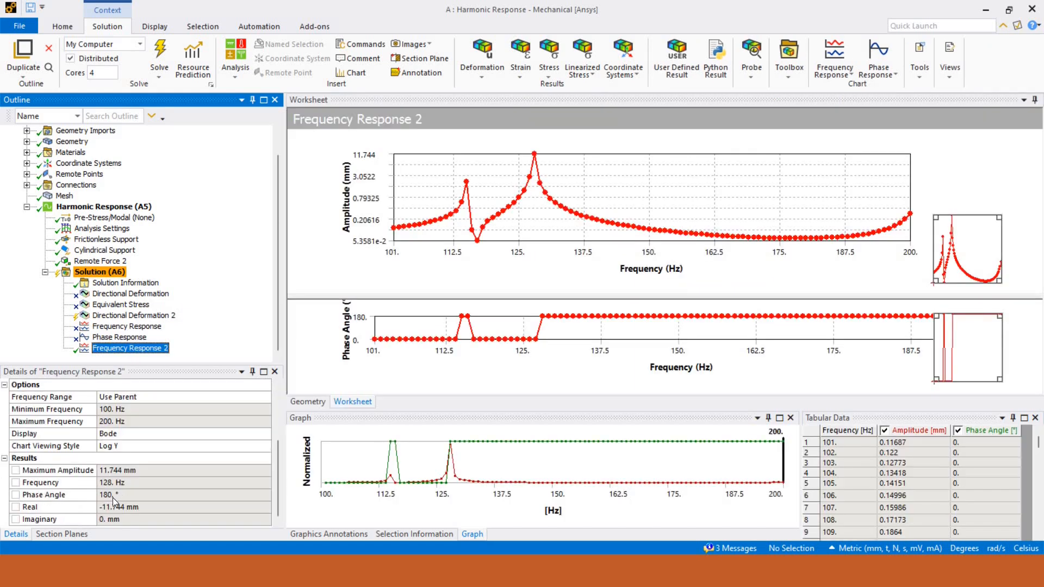
click(121, 316)
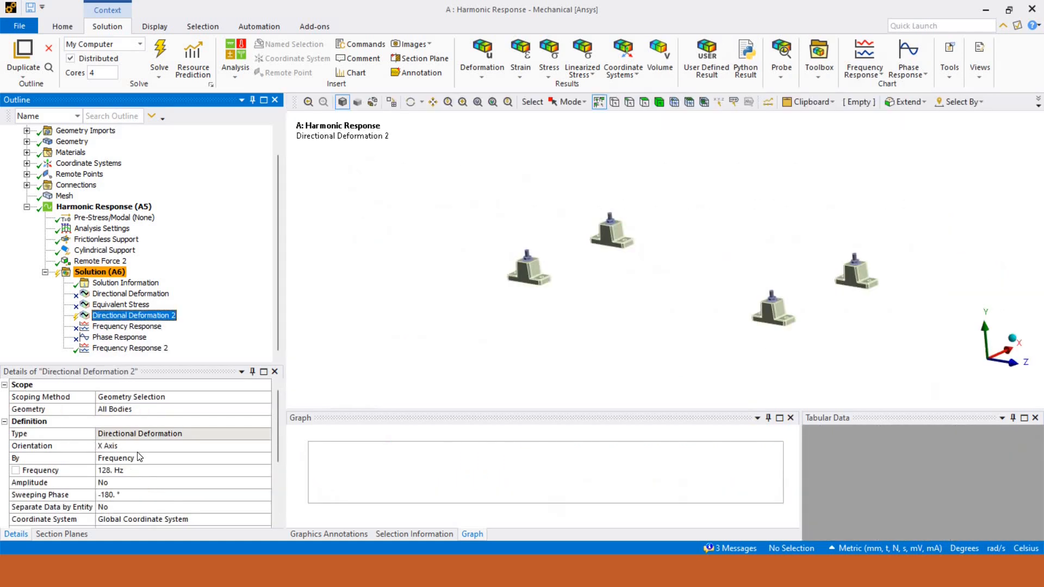
scroll(125, 460, down, 1)
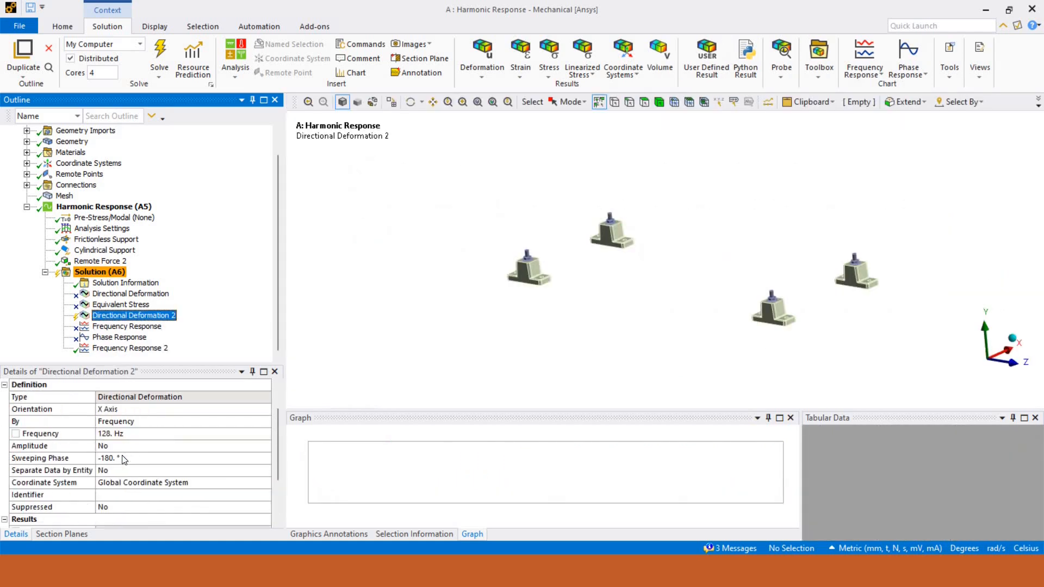
Delete the suppressed Directional Deformation, Equivalent Stress, Frequency Response and Phase Response results from Solution (A6)
click(119, 337)
ctrl+click(127, 326)
ctrl+click(128, 307)
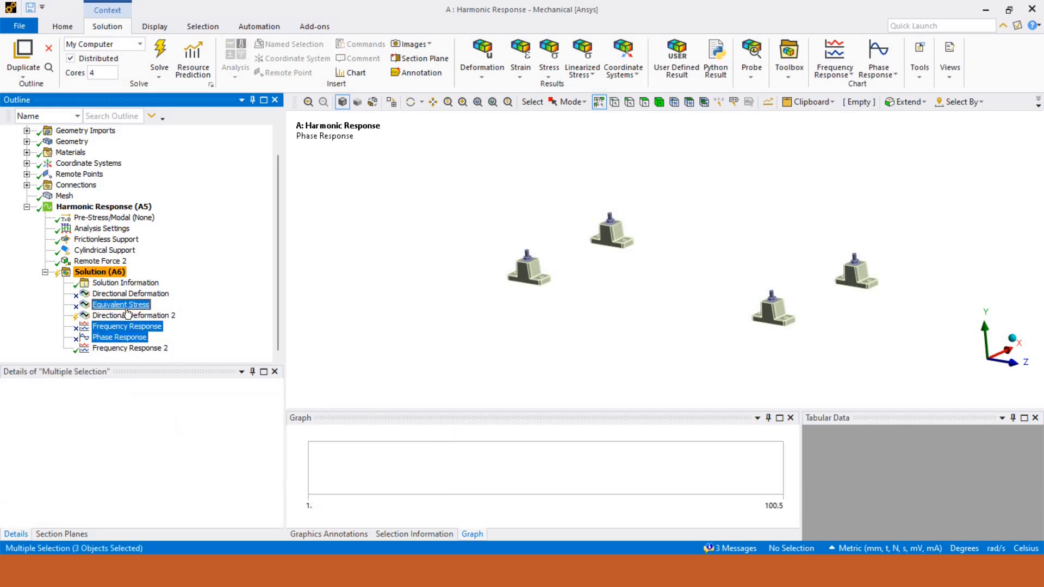
ctrl+click(128, 307)
ctrl+click(130, 294)
ctrl+click(128, 307)
right_click(127, 308)
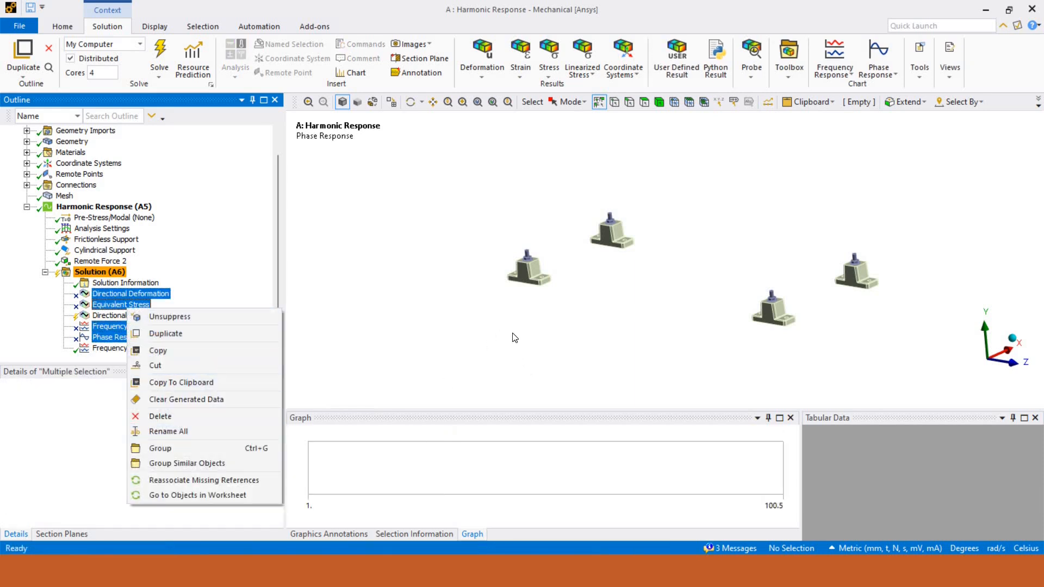
click(160, 415)
key(Return)
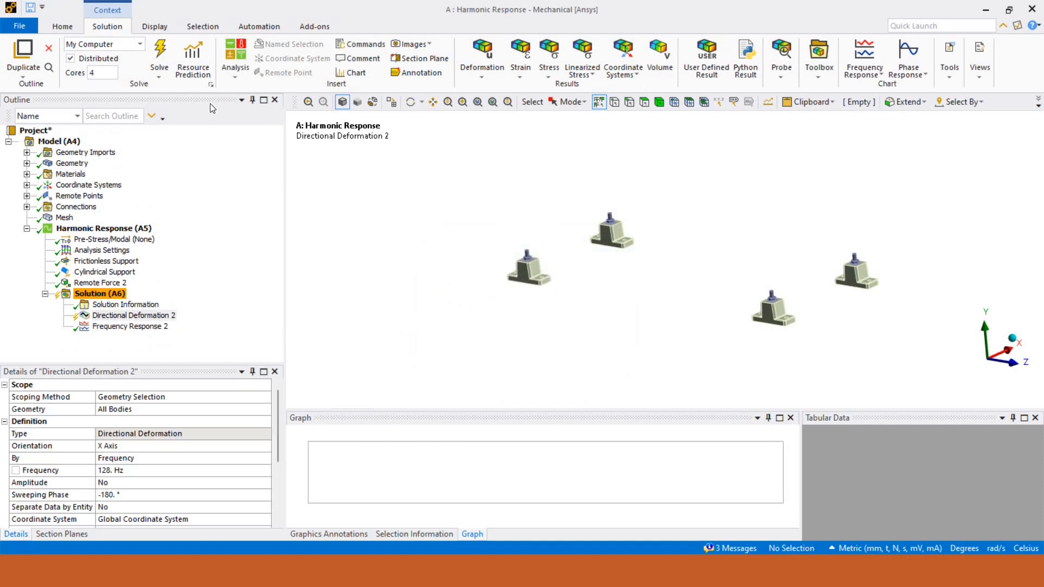
Evaluate all results to generate the new directional deformation contour on the four mounts
click(148, 316)
right_click(147, 316)
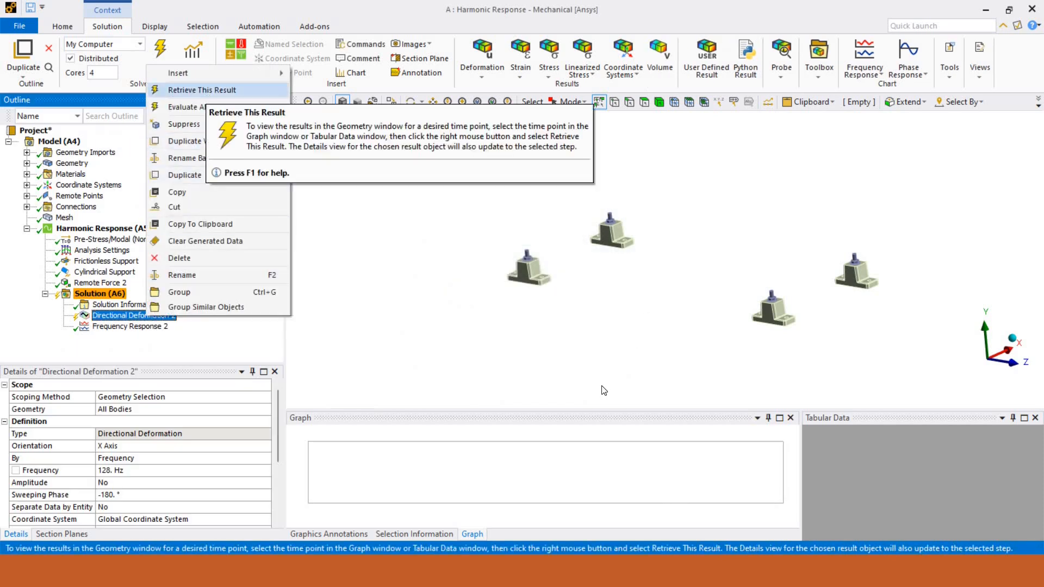
click(207, 106)
scroll(604, 296, up, 4)
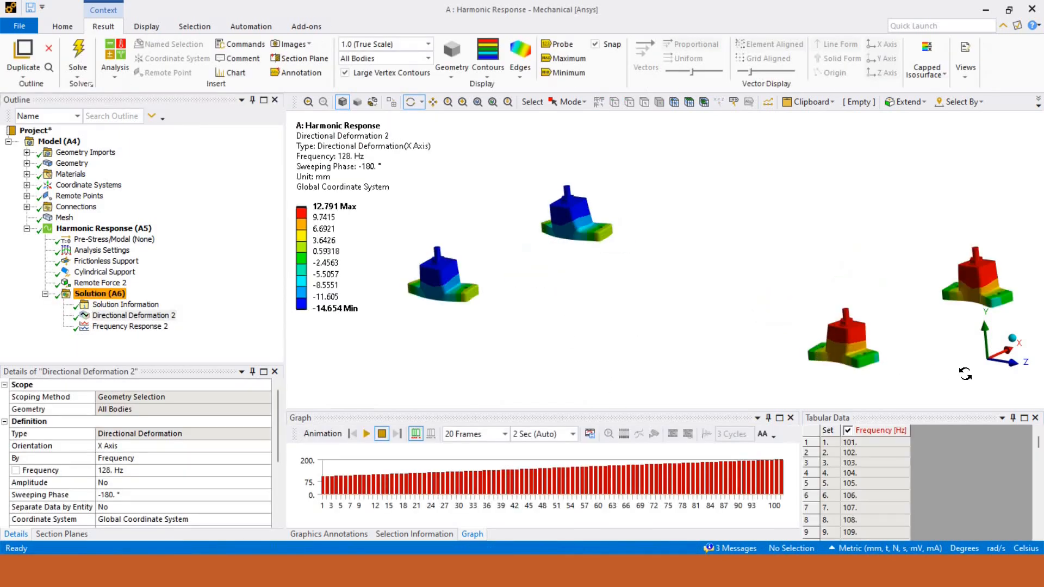
scroll(754, 321, down, 3)
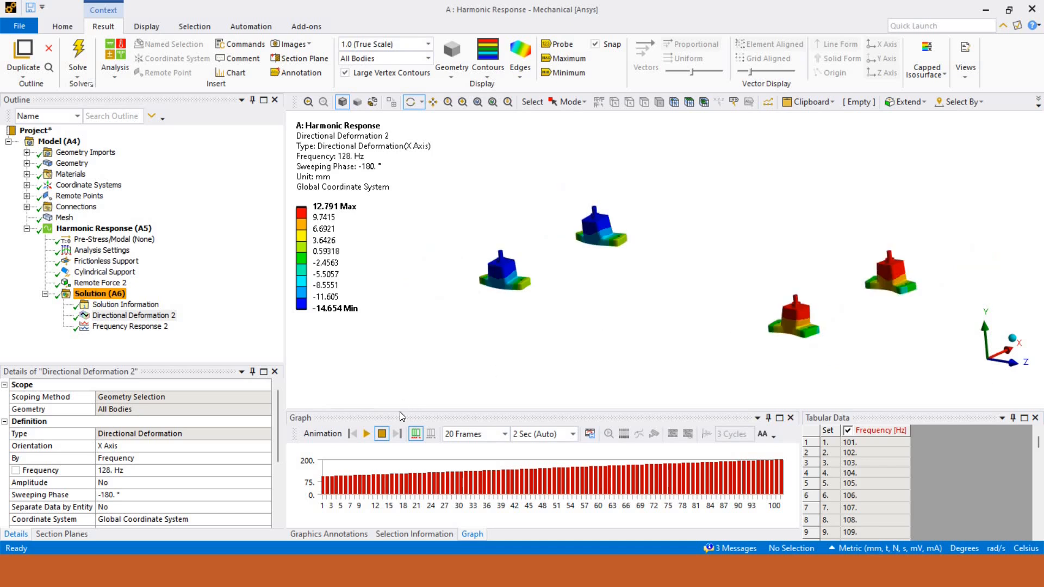
Animate the directional deformation contour, inspect the mounts' motion along the X axis and from an angled view, and stop the animation
middle_drag(400, 411, 379, 442)
click(366, 433)
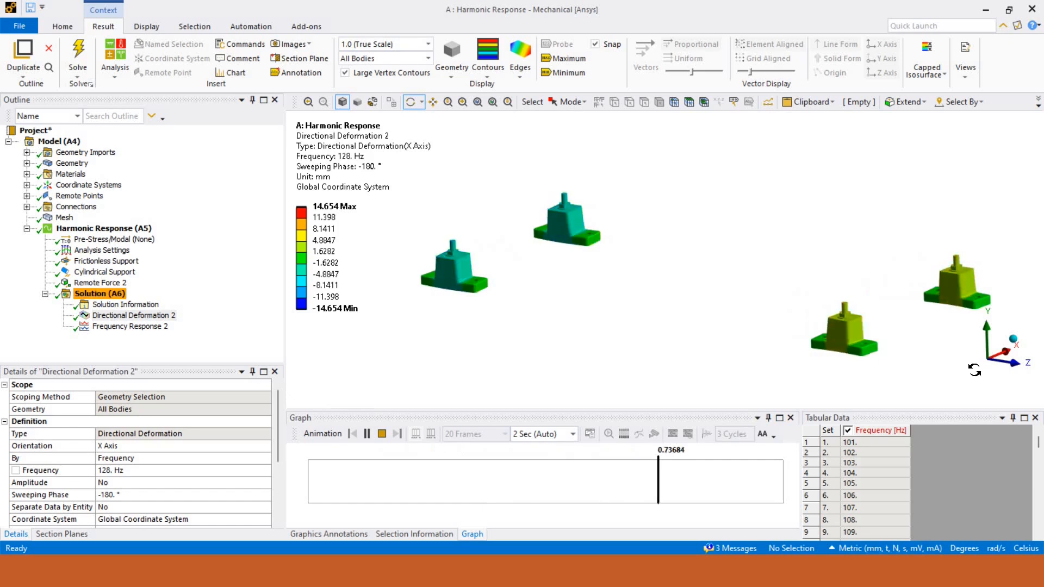
click(1006, 352)
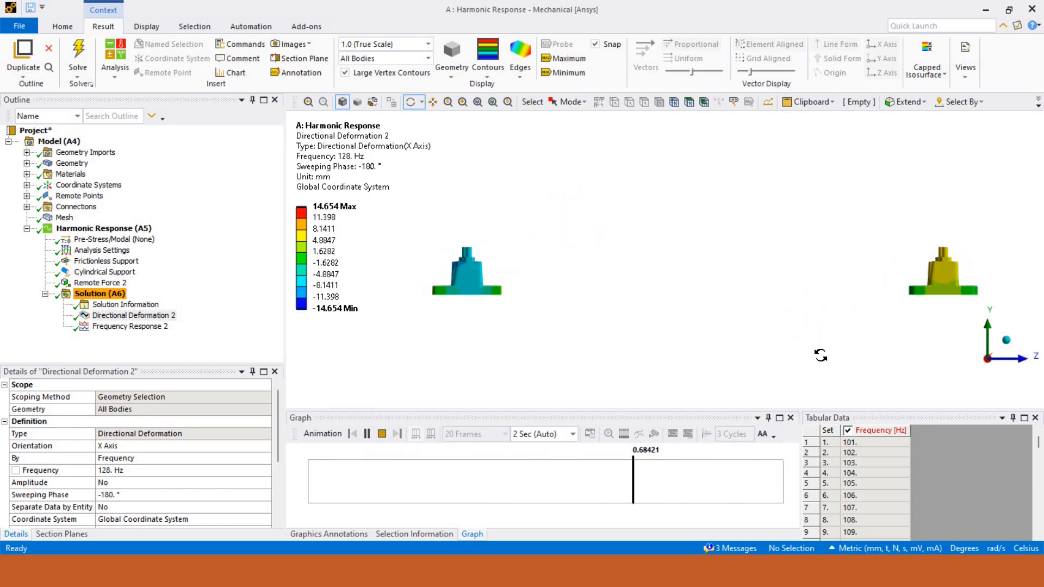
drag(821, 354, 805, 381)
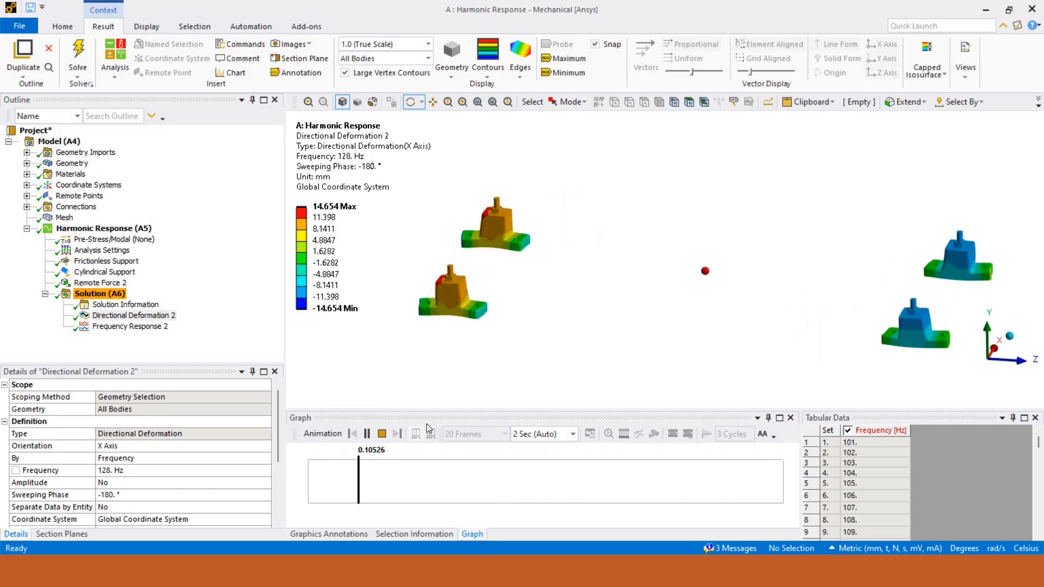
click(379, 433)
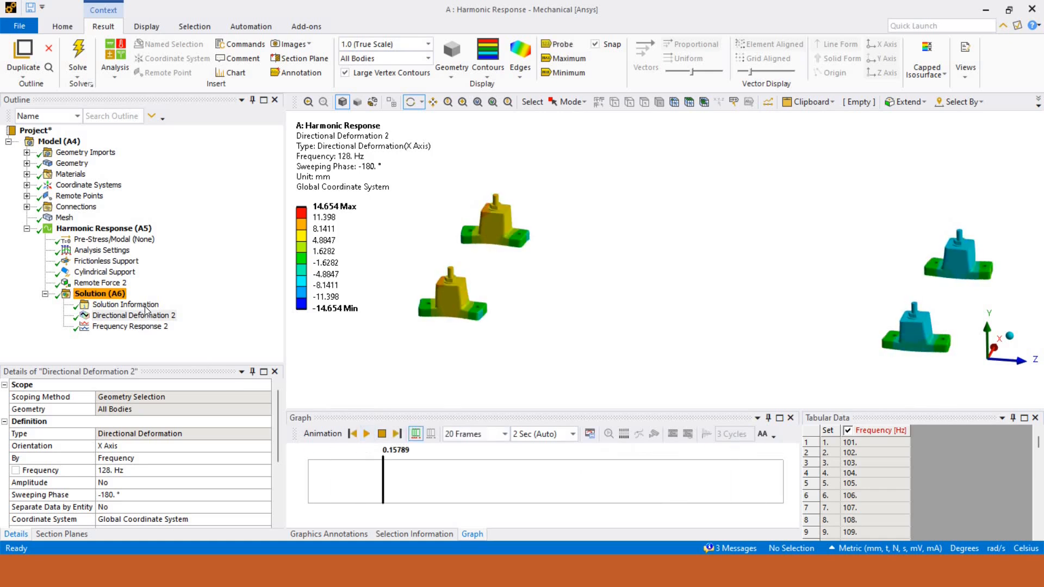
Display the Solution Information's FE connections on the geometry to examine the constraint equations between the mounts
click(133, 326)
click(308, 403)
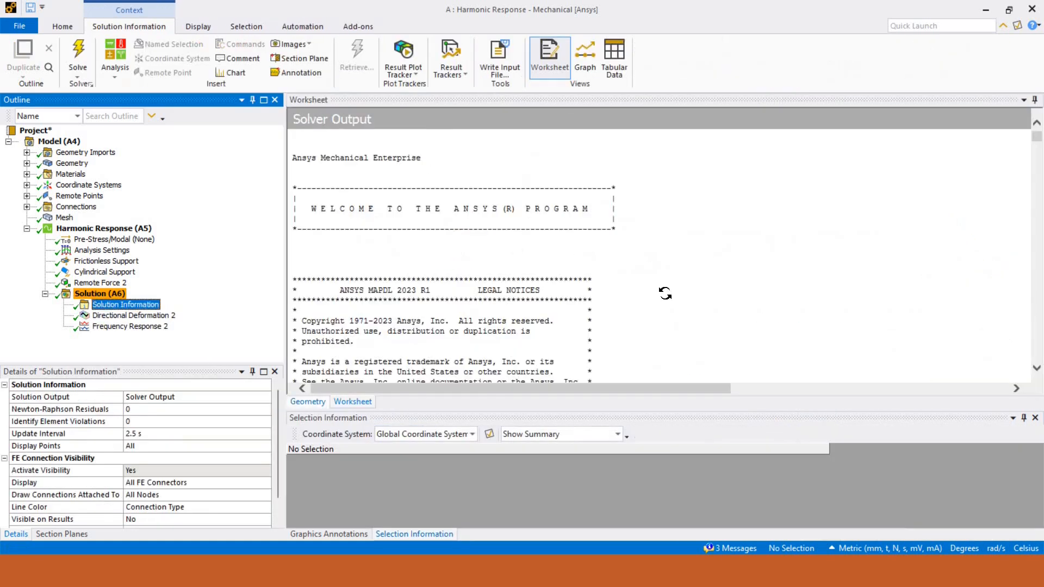
middle_drag(682, 278, 706, 276)
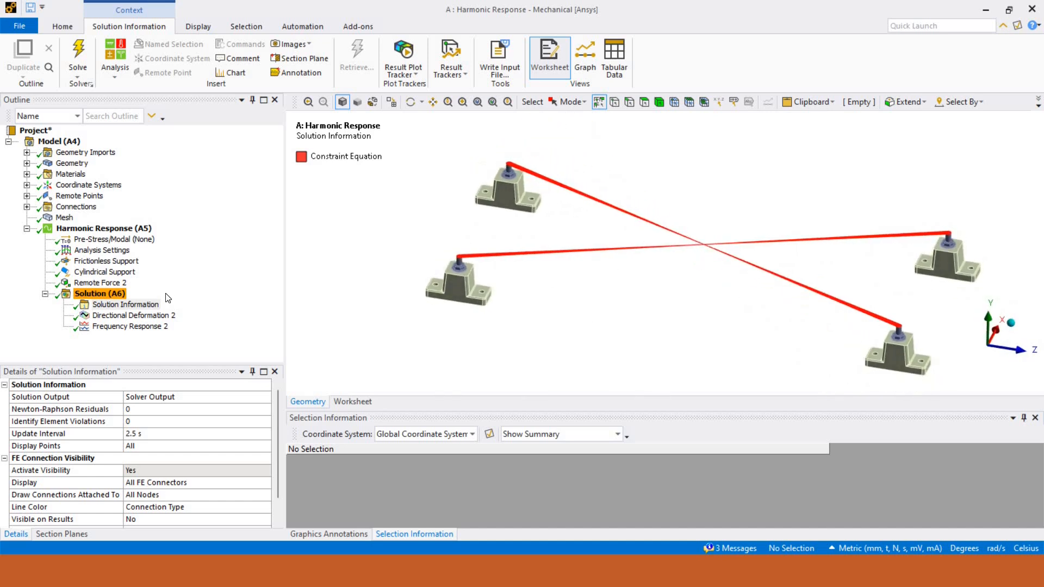
Review the full definition of Remote Force 2 and the options available for its behavior
click(112, 283)
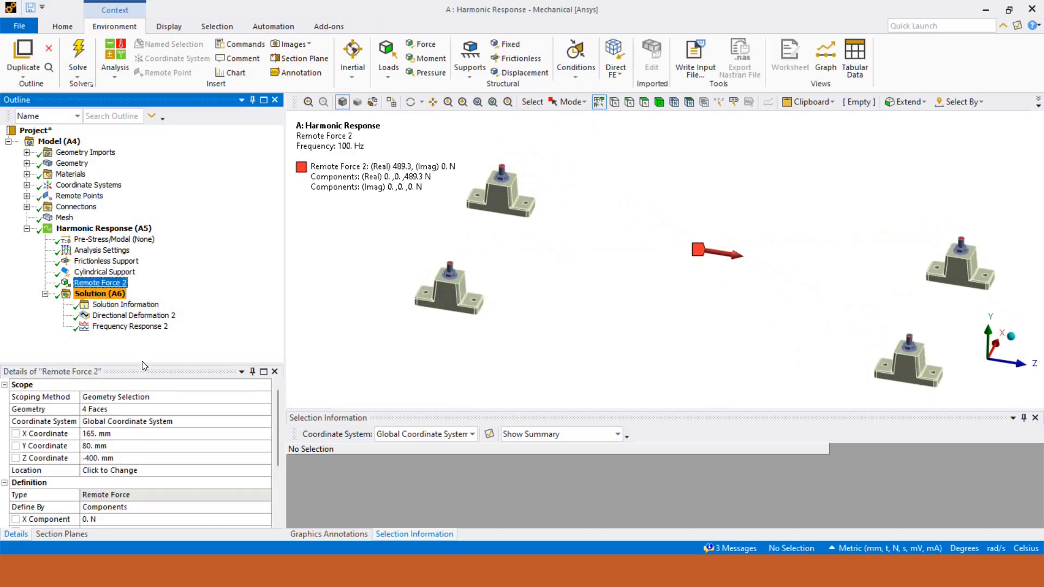
drag(109, 364, 108, 232)
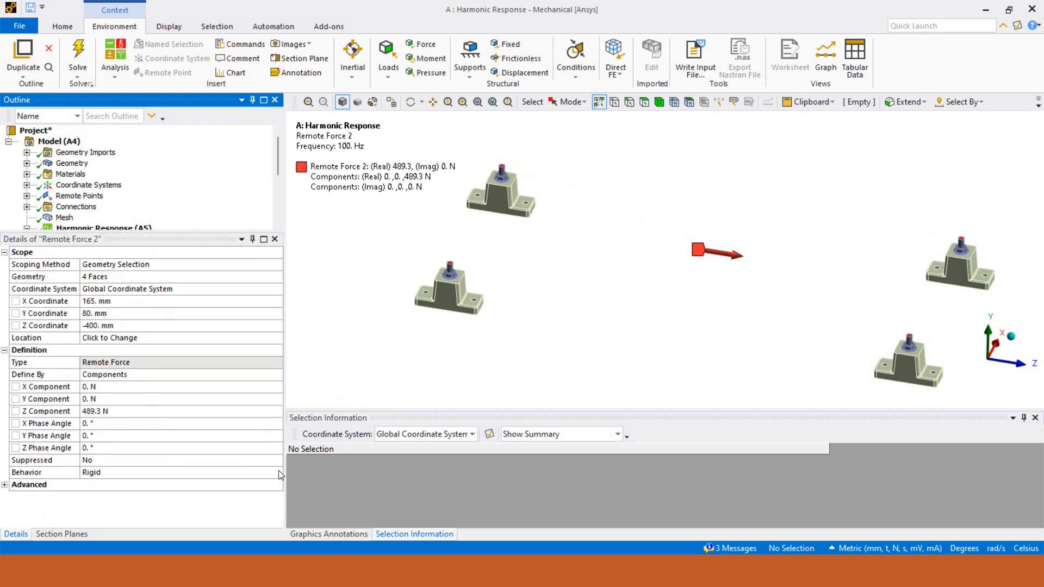
click(92, 472)
click(92, 472)
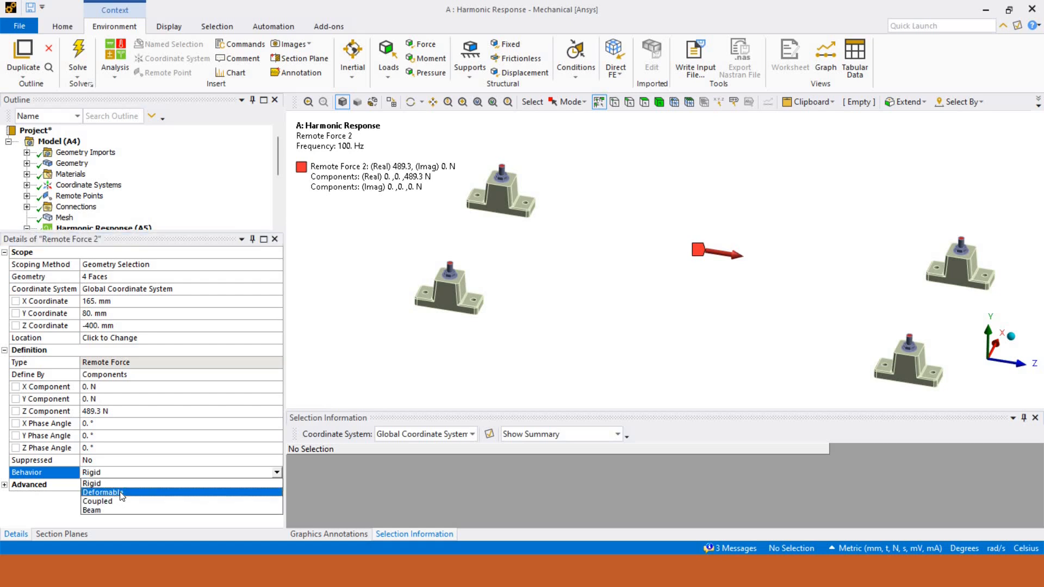
click(701, 168)
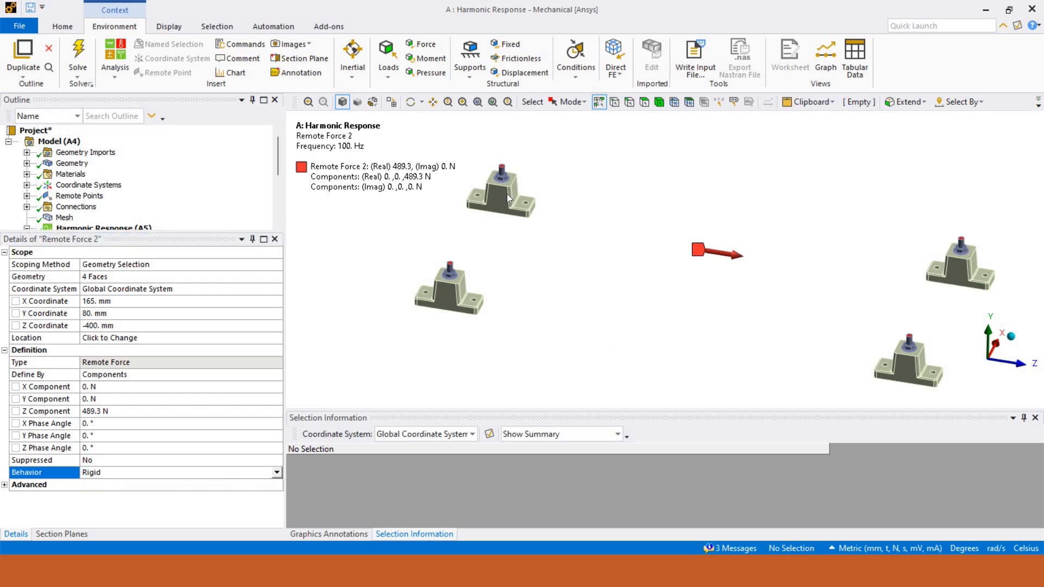
Enlarge the outline to show the whole solution tree and review the Frequency Response 2 plot
scroll(625, 202, down, 2)
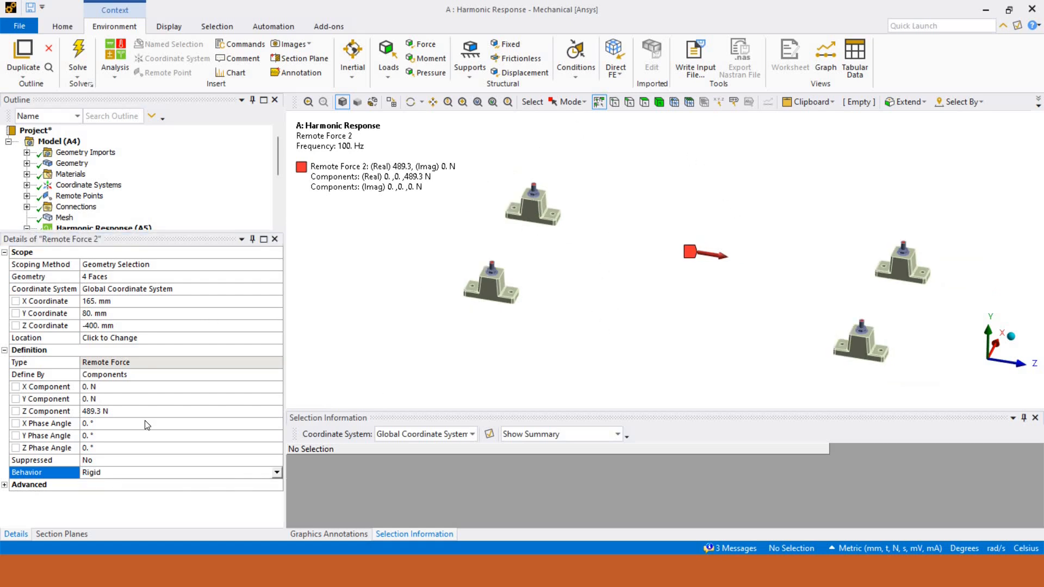
click(195, 234)
drag(196, 234, 195, 390)
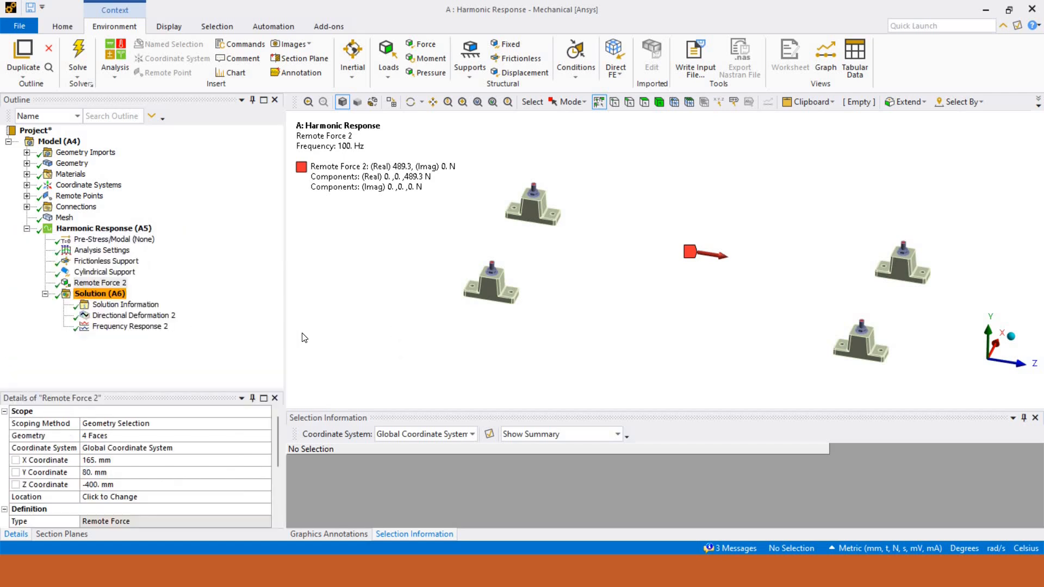
click(136, 327)
click(151, 316)
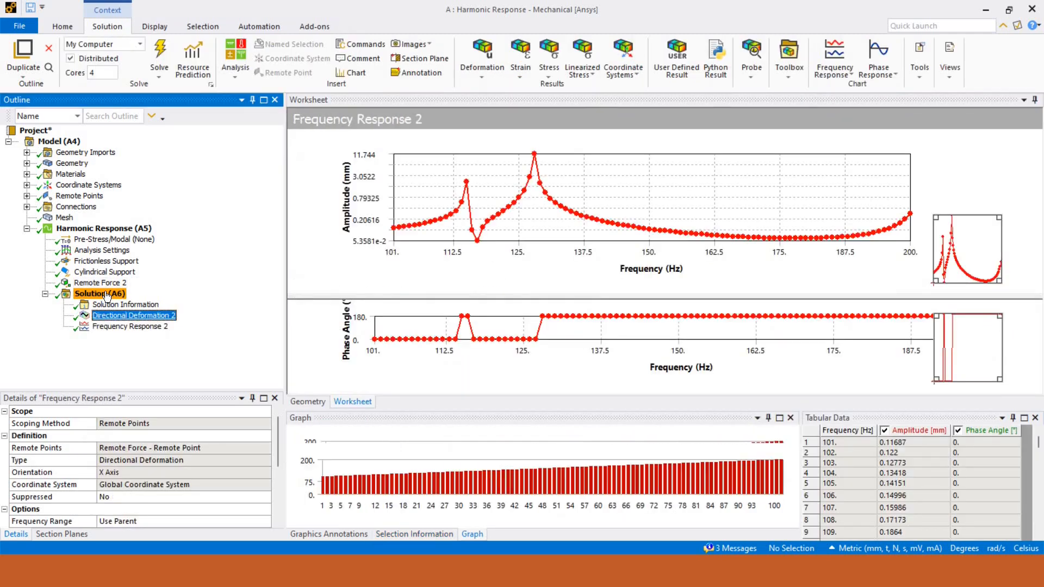
Insert an Equivalent (von-Mises) stress result in the solution, scoped to the bodies of the four mounts
click(107, 296)
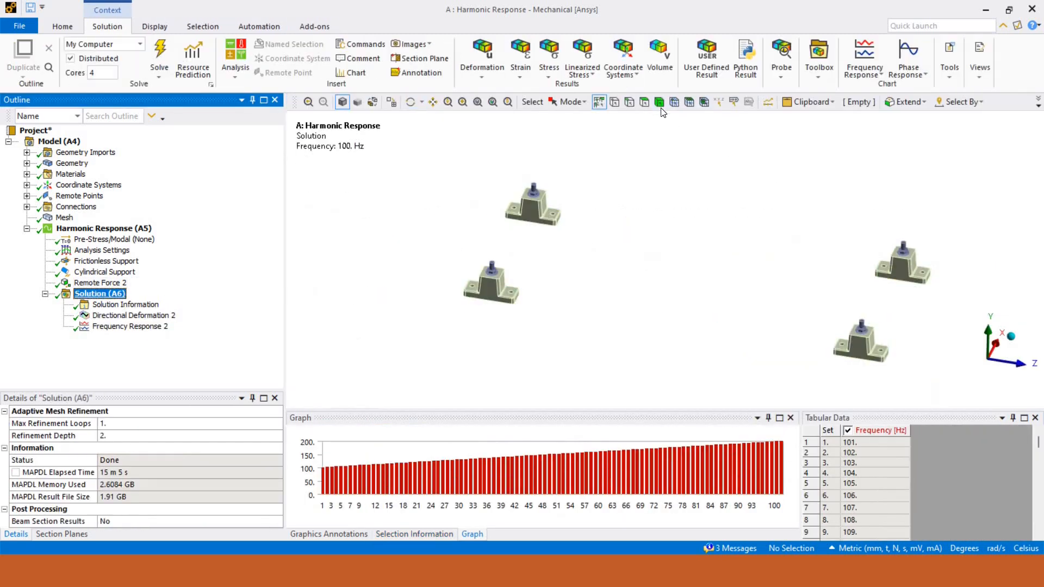
key(ctrl+b)
click(492, 285)
ctrl+click(526, 212)
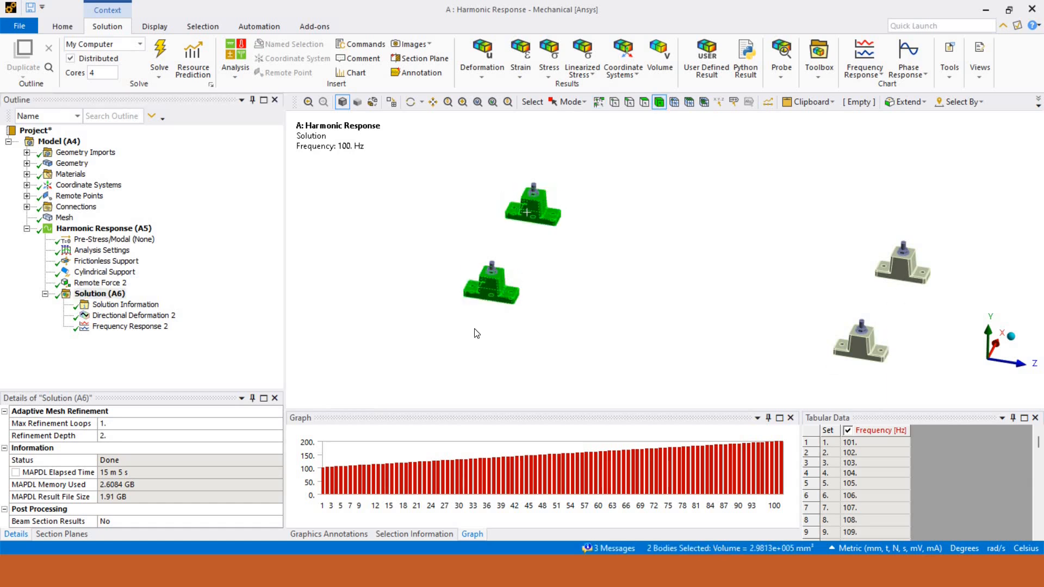
ctrl+click(904, 263)
ctrl+click(871, 344)
right_click(111, 288)
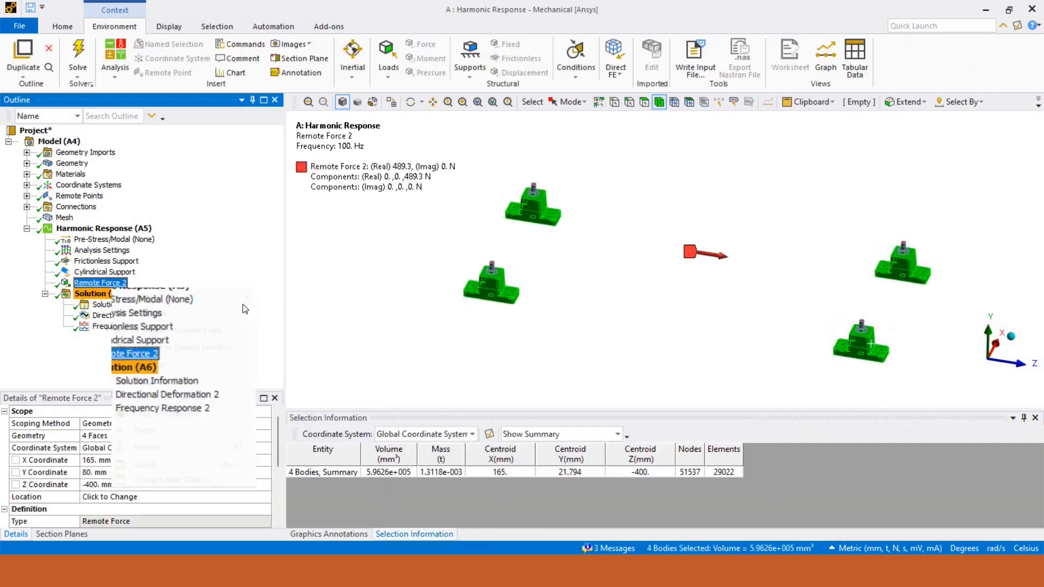
right_click(102, 294)
mouse_move(135, 301)
mouse_move(277, 333)
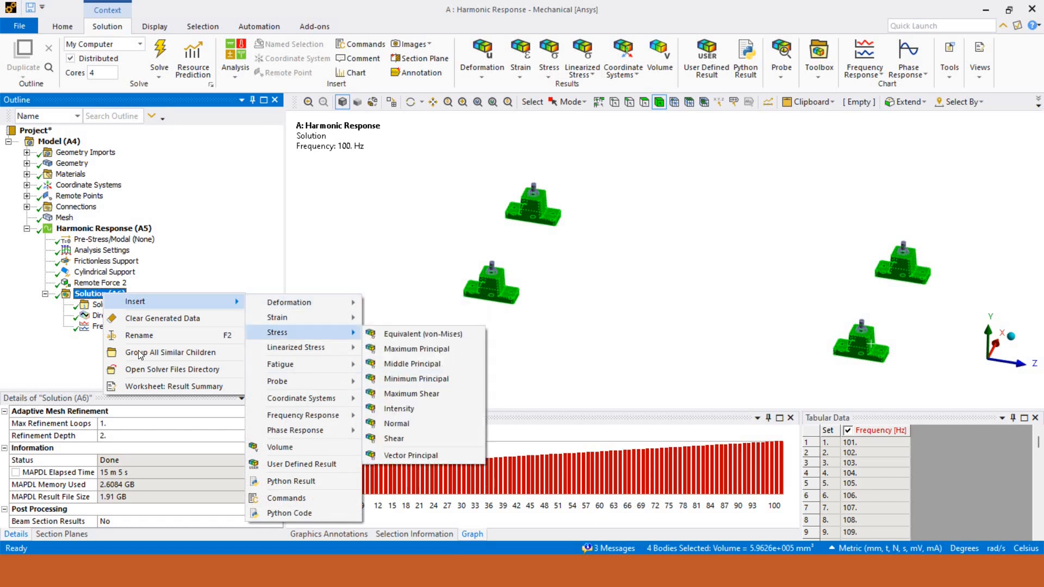
click(422, 334)
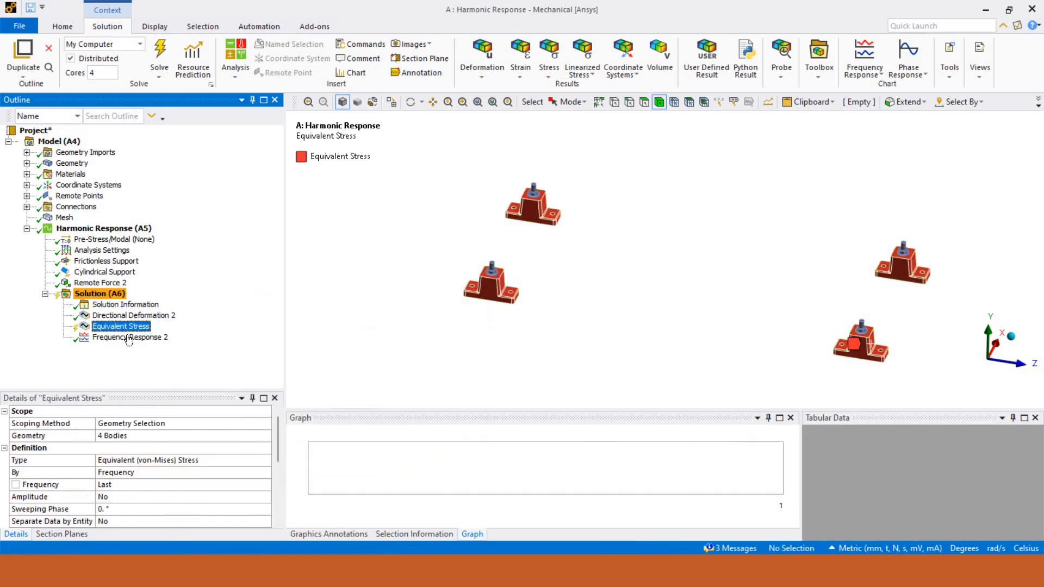
Check the peak in Frequency Response 2 and set the equivalent stress result to 128 Hz with a sweeping phase of 180°
key(Down)
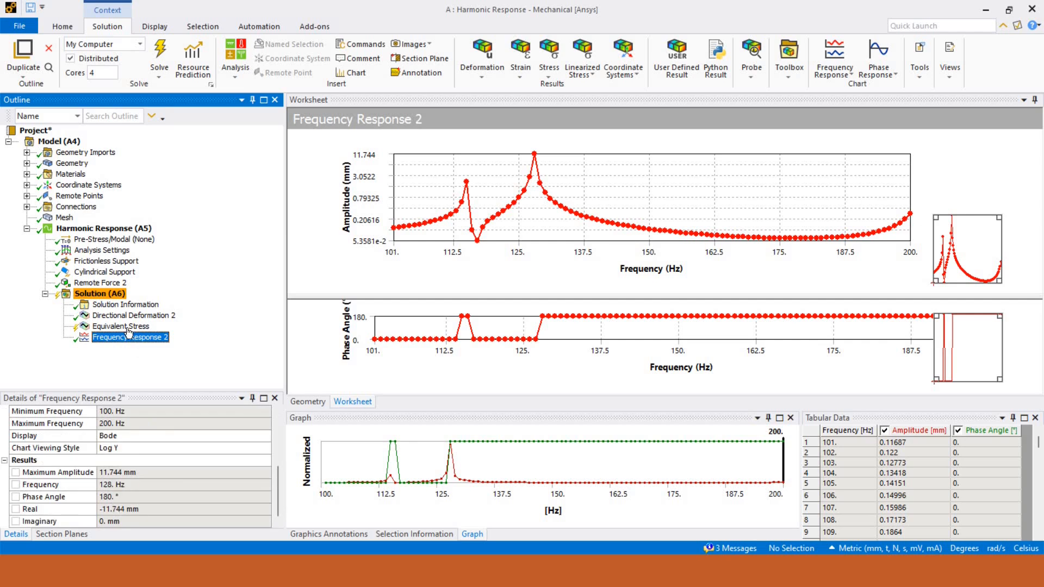
key(Up)
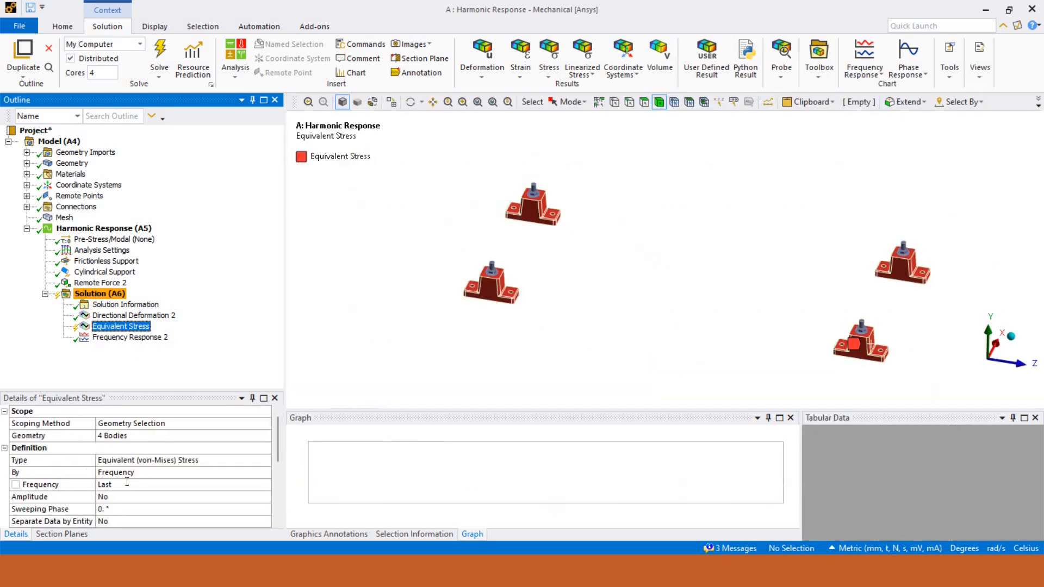
click(127, 482)
text(128. Hz)
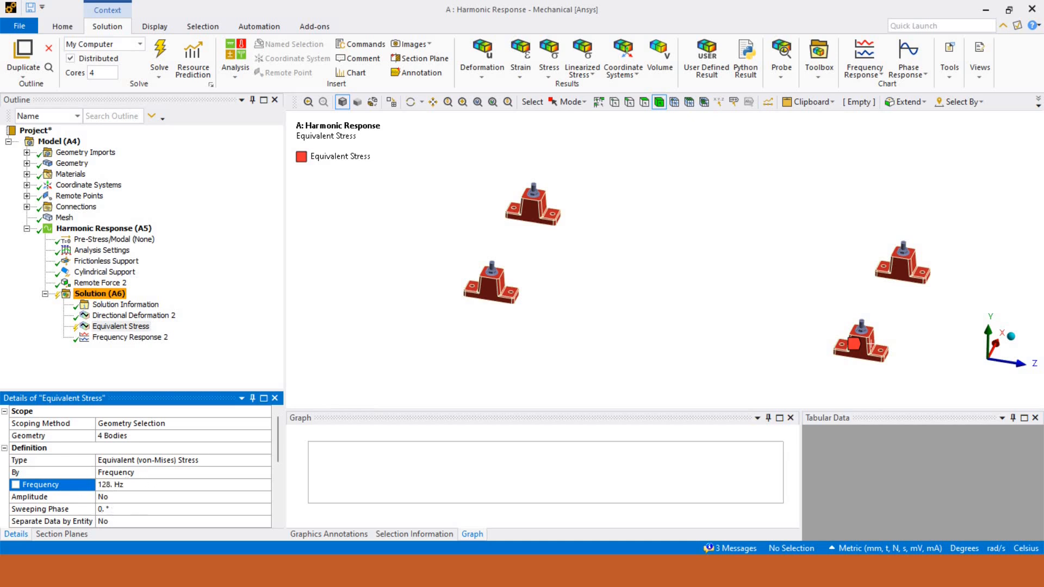
click(129, 509)
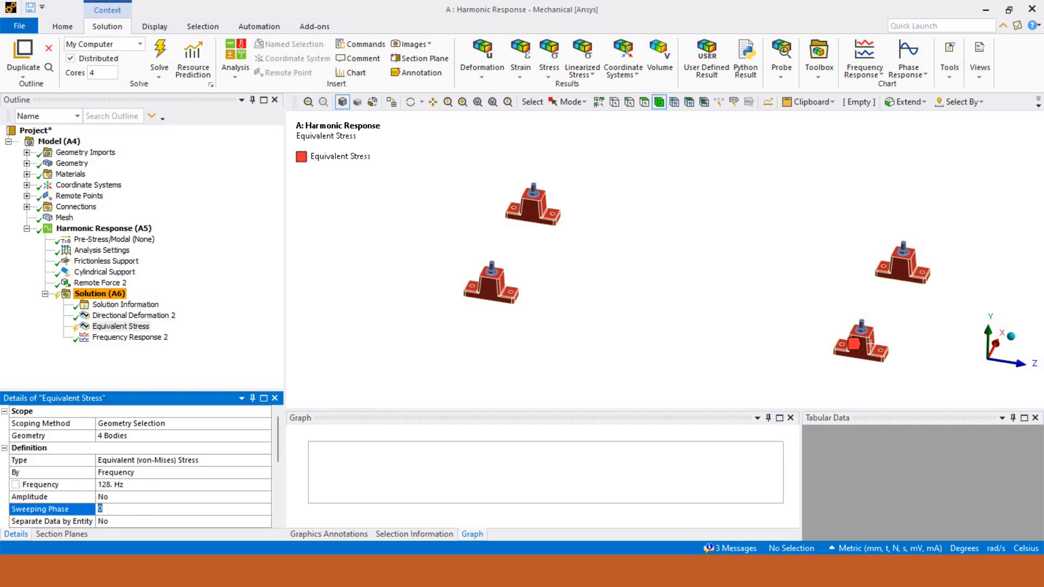
text(180)
key(Return)
Insert a Total Deformation result and scope it to the bodies of the four mounts
right_click(119, 326)
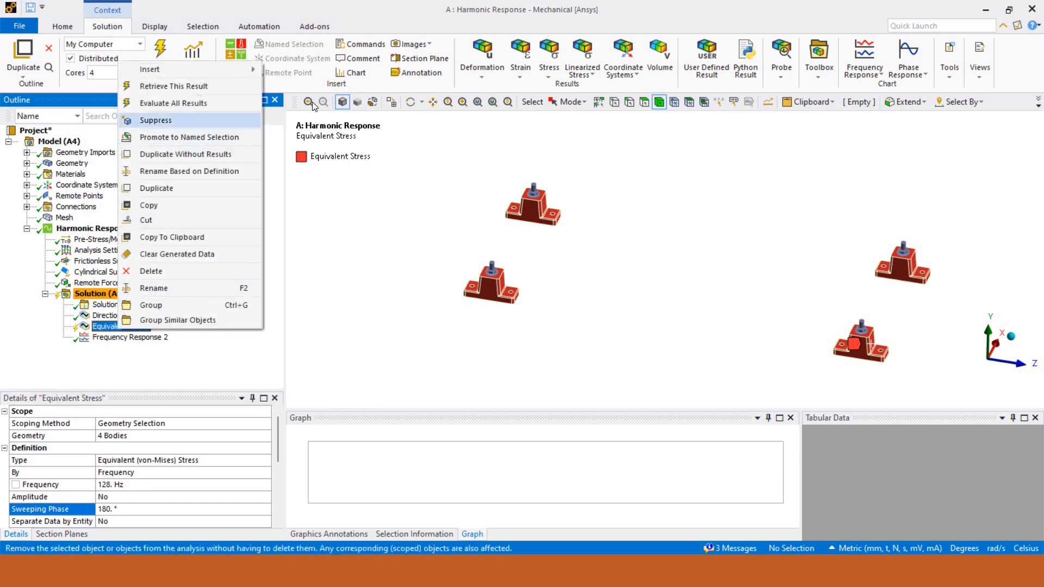
mouse_move(250, 69)
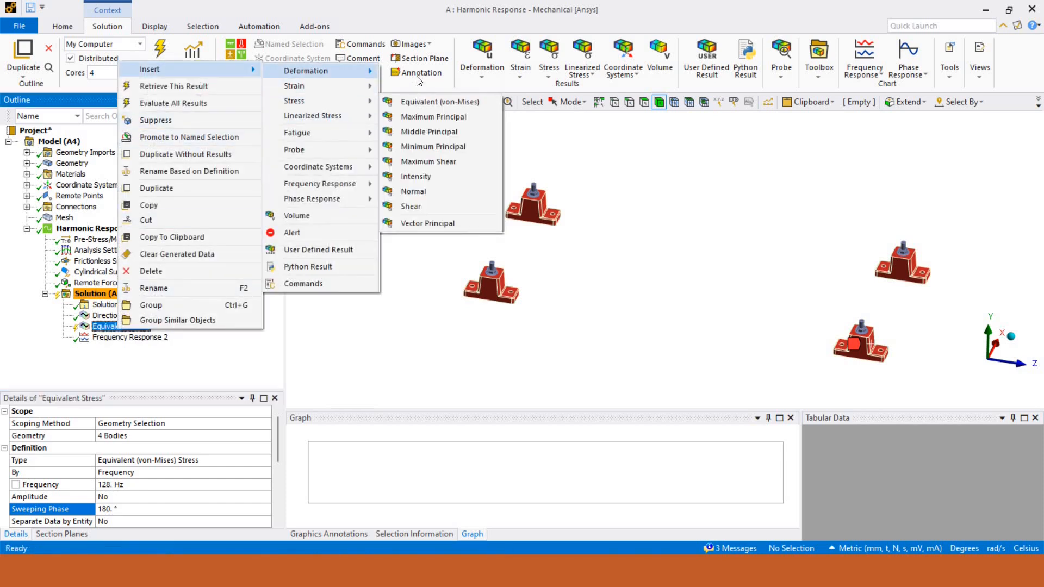
mouse_move(348, 70)
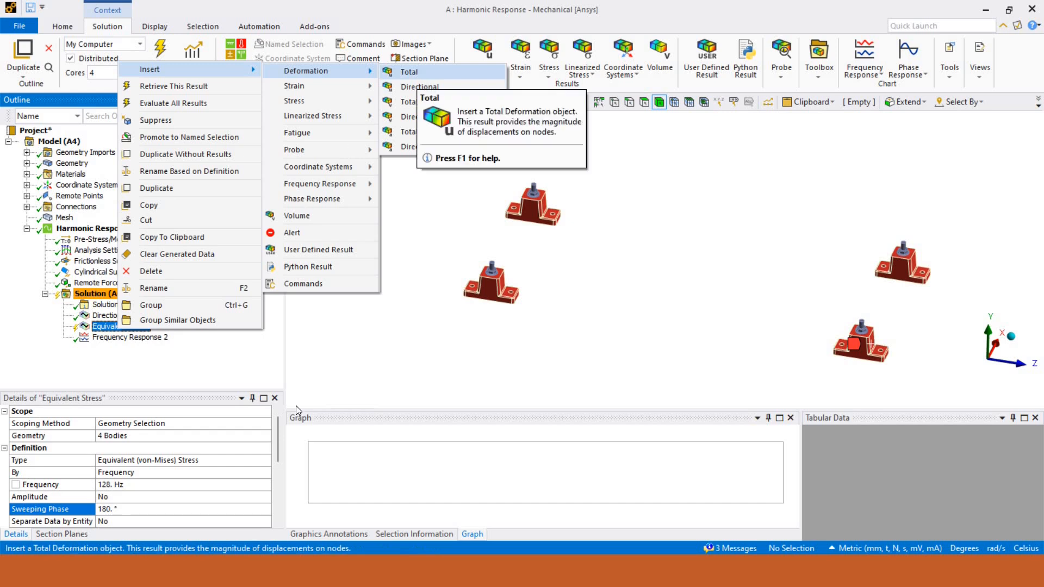
click(415, 72)
click(253, 435)
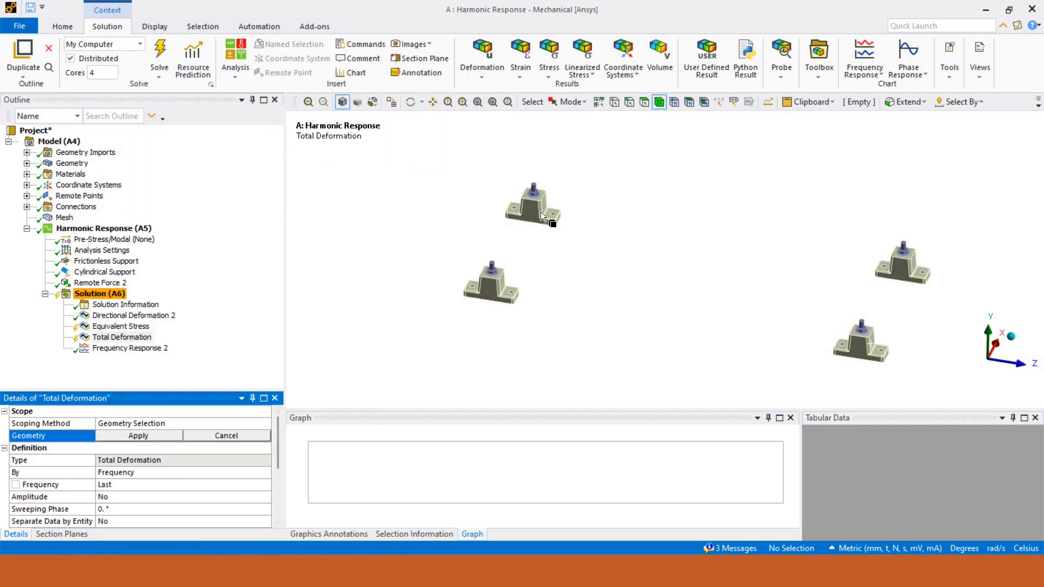
key(ctrl+a)
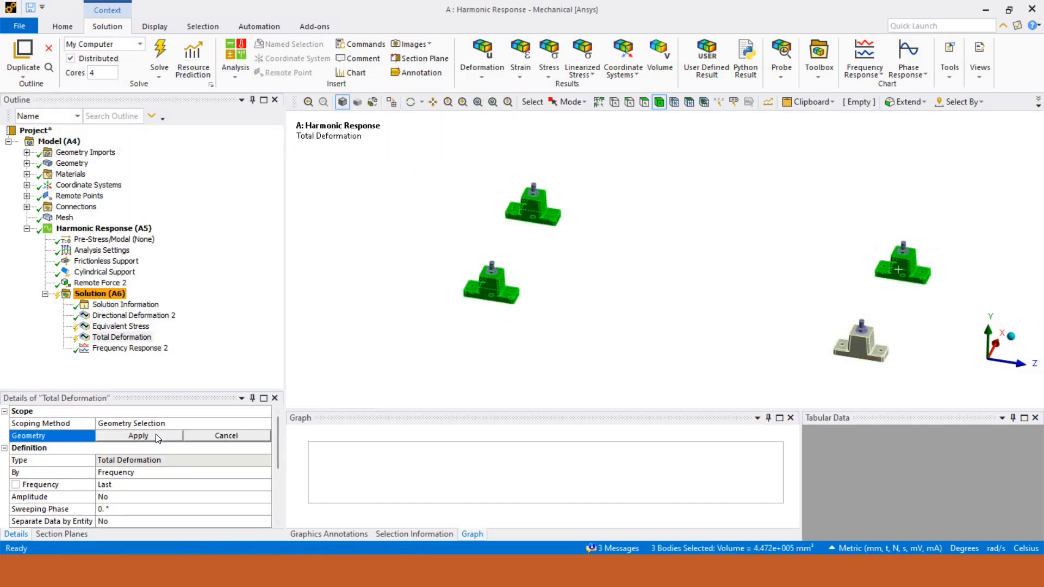
key(Return)
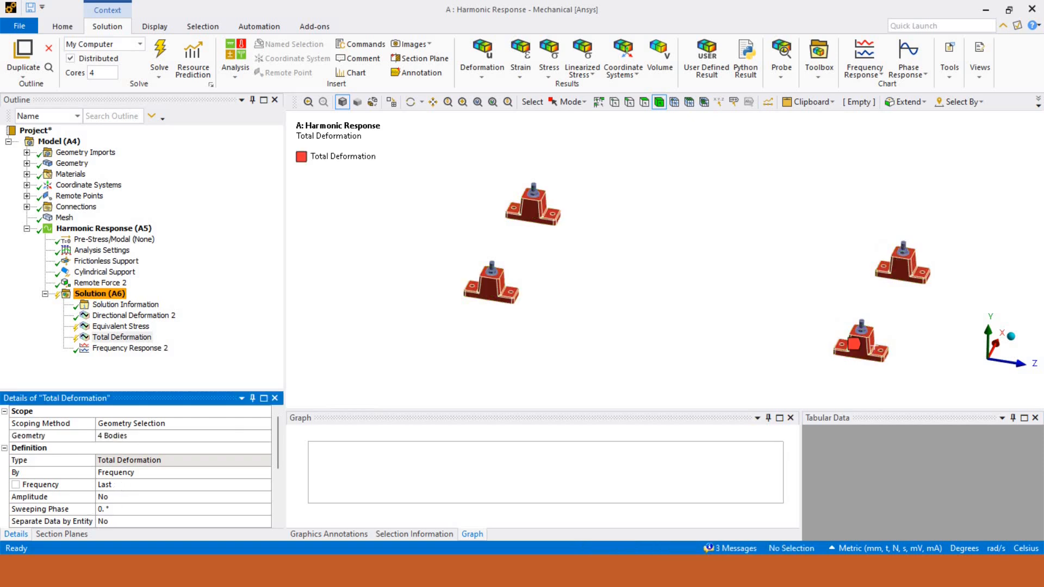
Set the total deformation to 128 Hz with a sweeping phase of 180° and evaluate all results
click(121, 486)
key(Return)
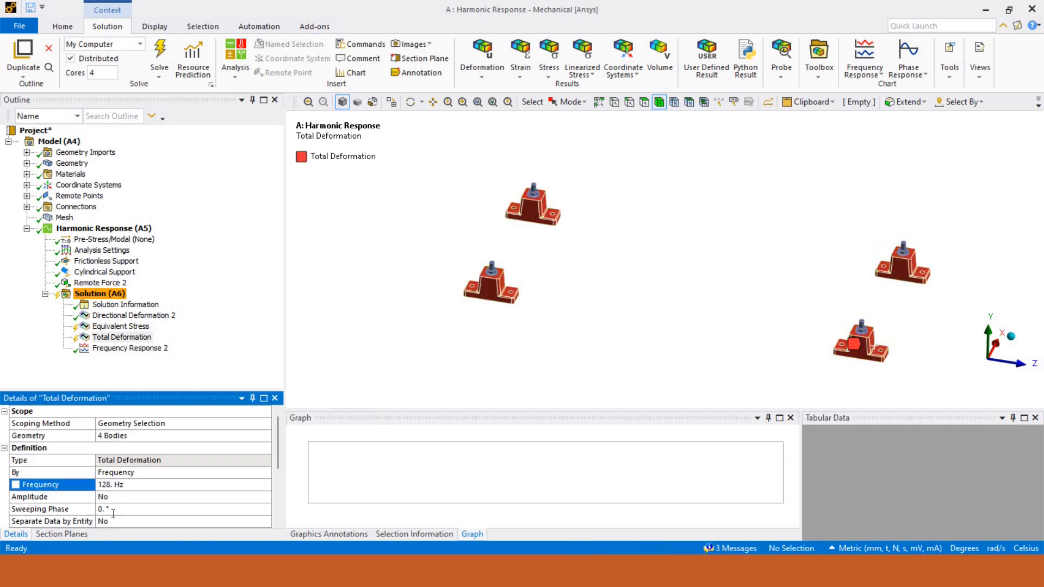
click(121, 509)
text(180)
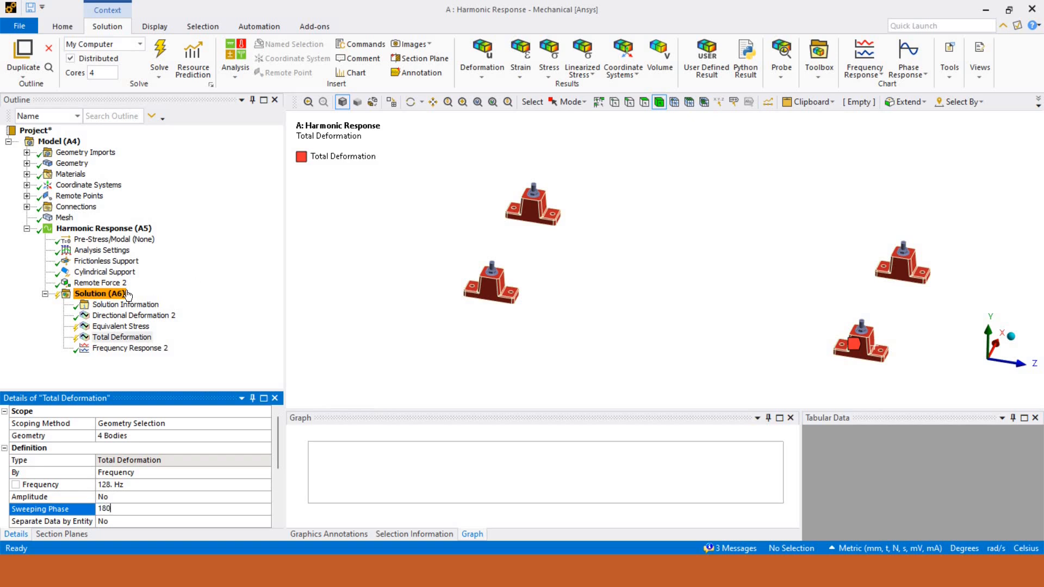
key(Return)
right_click(109, 293)
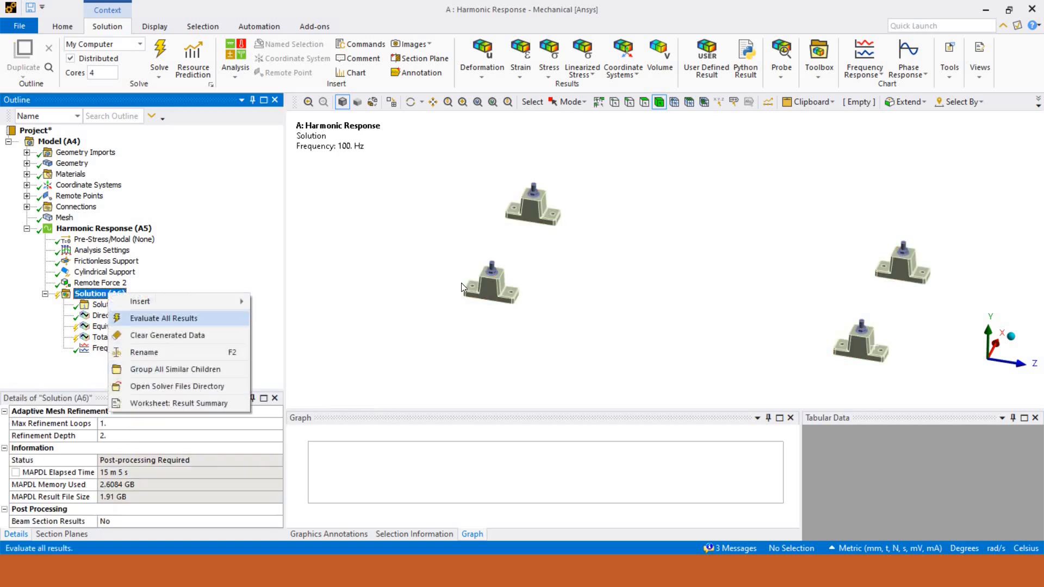
click(179, 317)
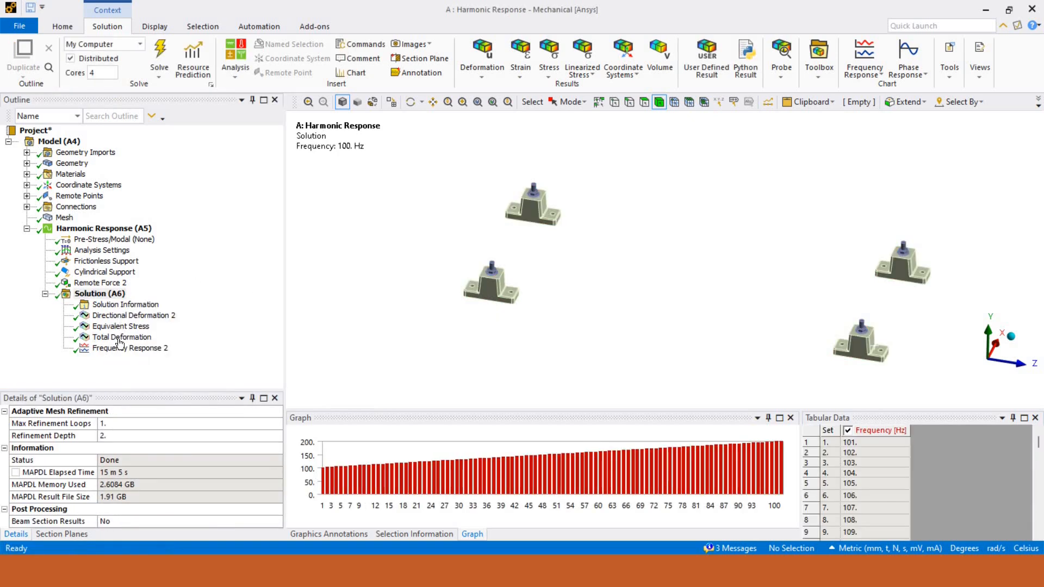
Display the equivalent stress contour with maximum and minimum labels and inspect the stress locations on the mounts up close
click(121, 326)
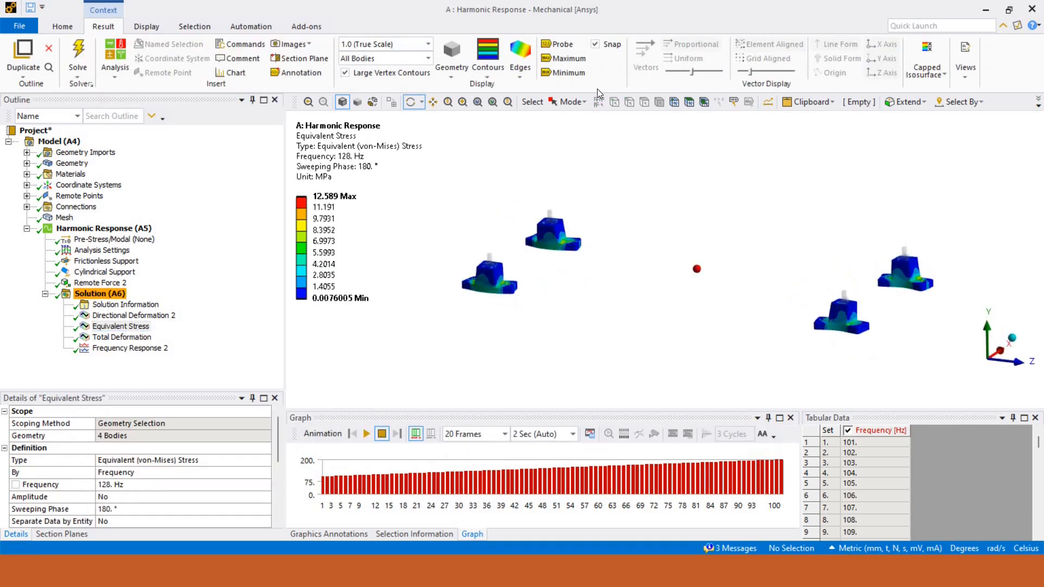
click(569, 58)
click(568, 73)
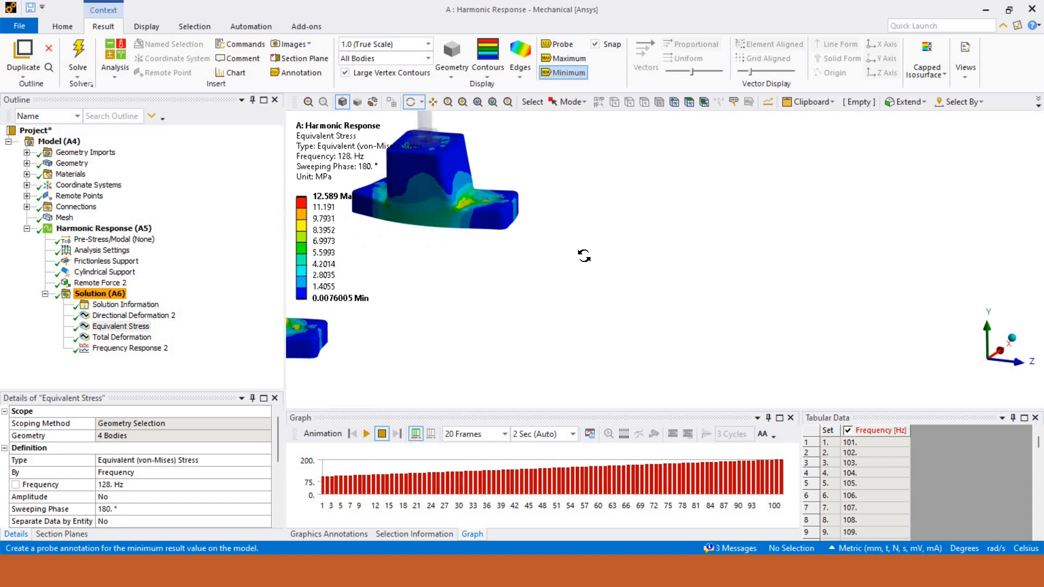
middle_drag(861, 261, 696, 282)
scroll(636, 287, up, 3)
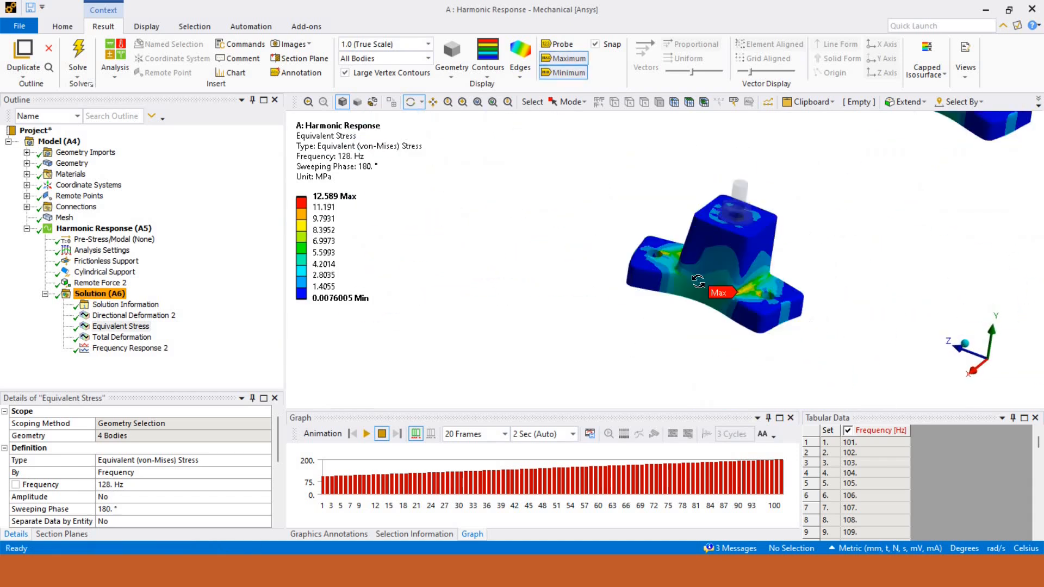
scroll(691, 285, up, 5)
scroll(698, 306, down, 10)
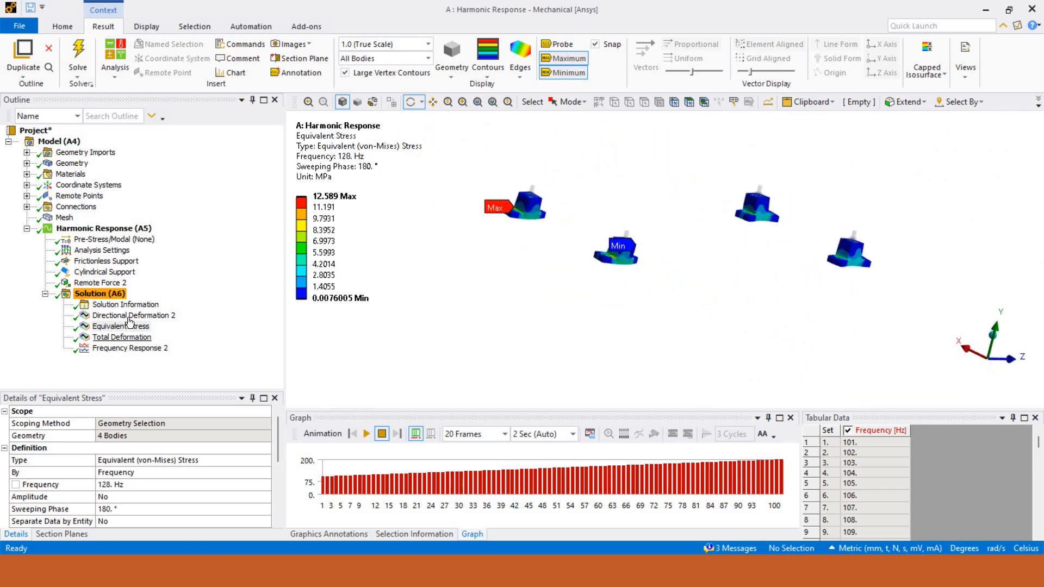
View the directional and total deformation contours from another angle, and adjust the total deformation legend to the visible bodies
click(135, 338)
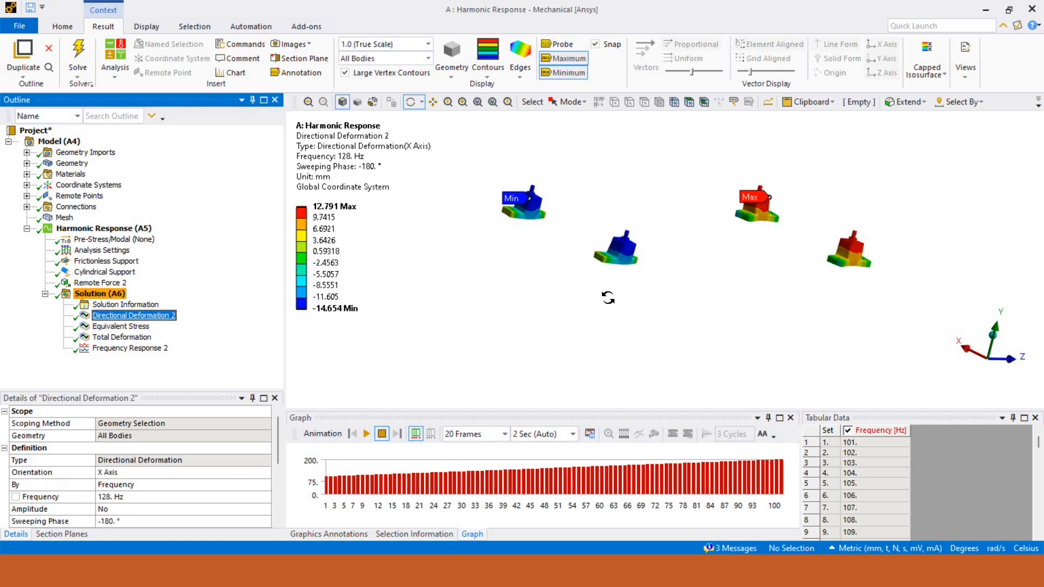
drag(454, 286, 425, 381)
right_click(331, 162)
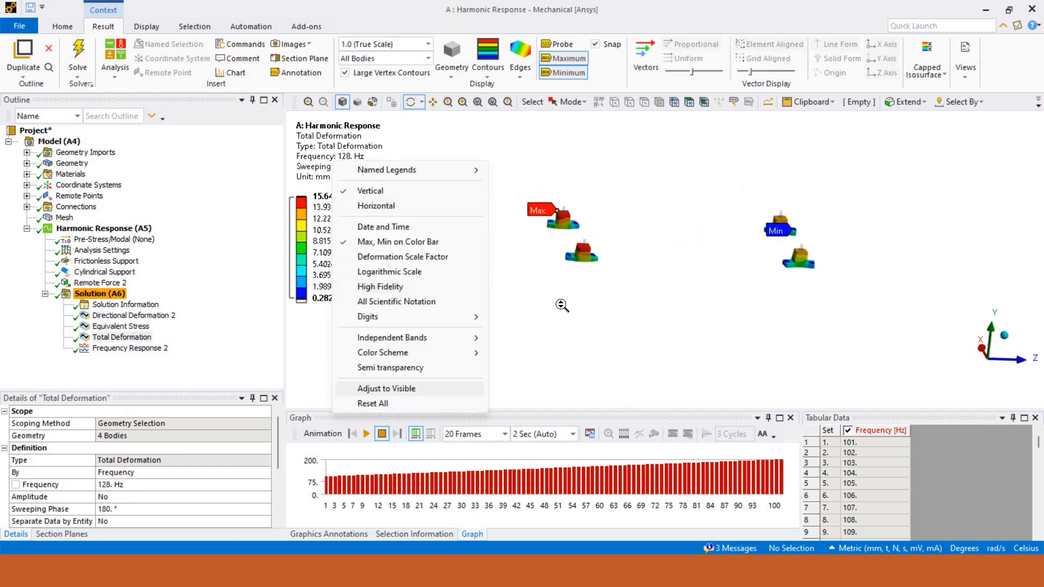
click(380, 388)
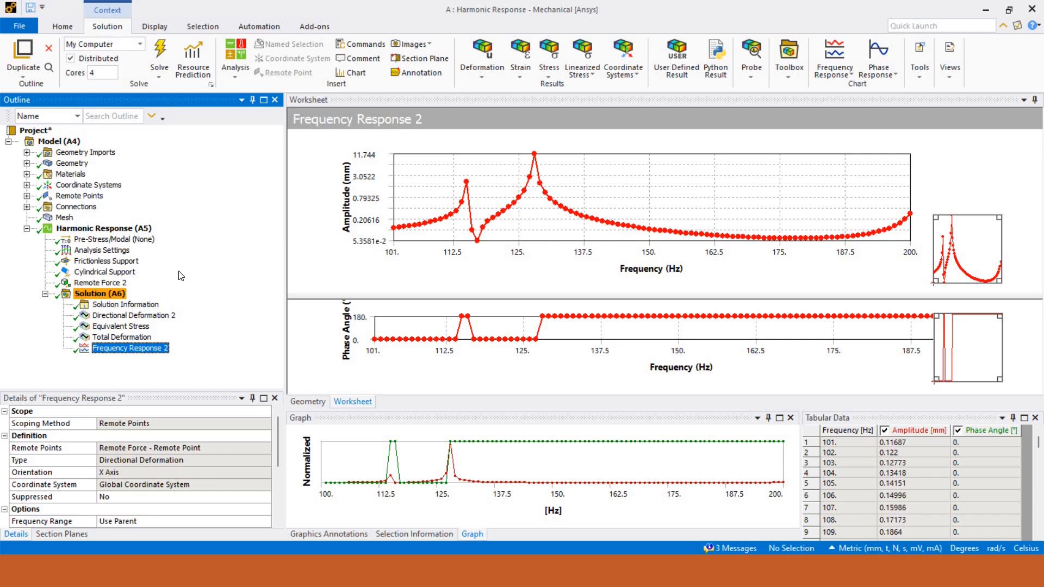
Review the Frequency Response 2 plot and insert a deformation Phase Response in the solution
click(103, 250)
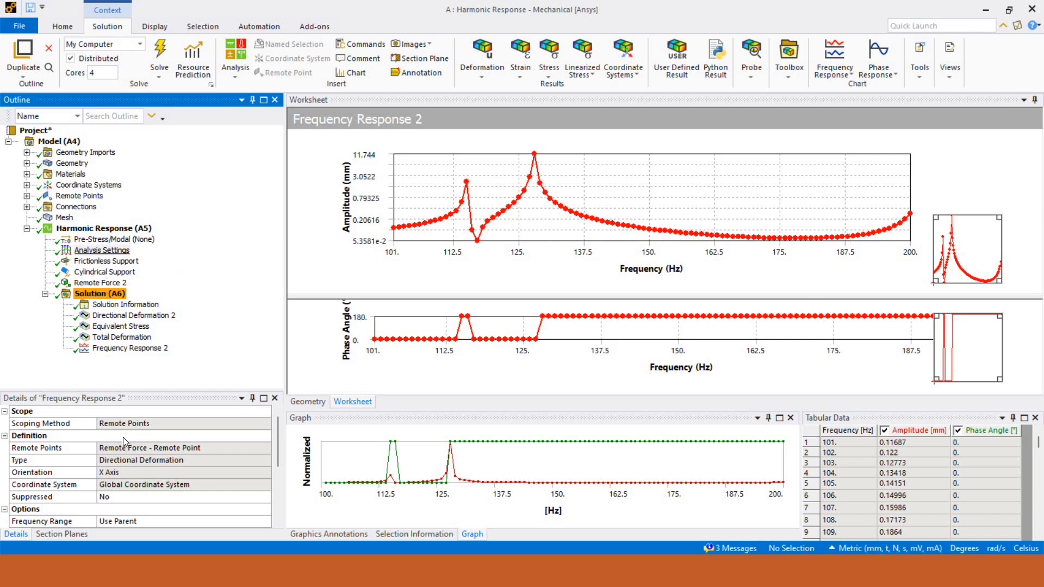
click(131, 348)
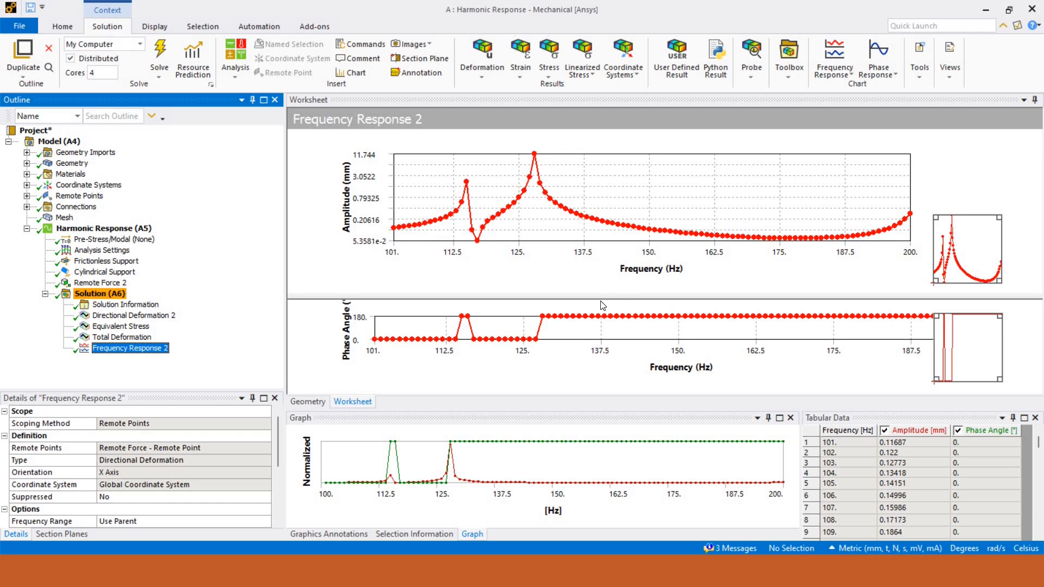
right_click(117, 294)
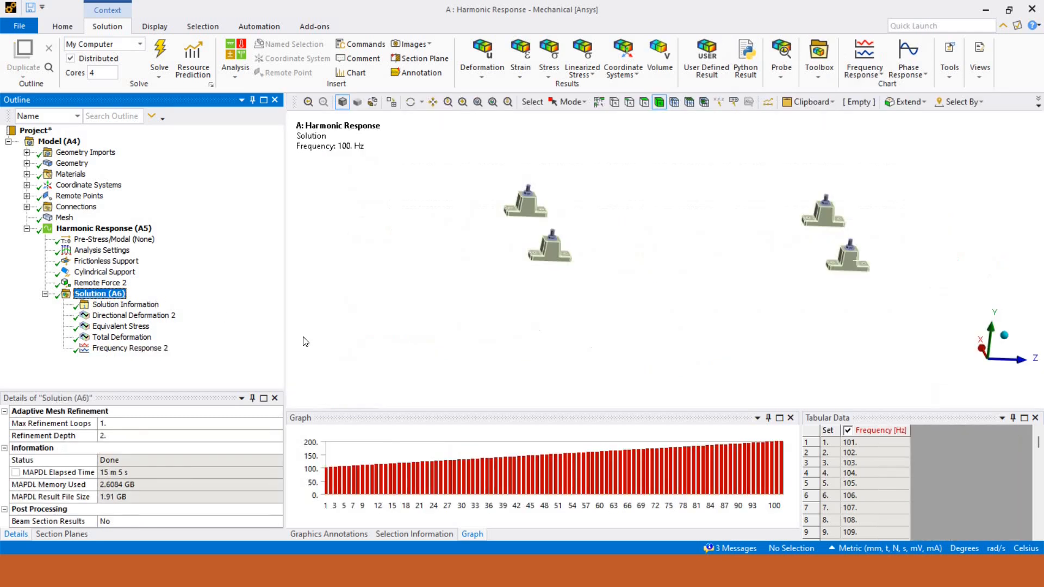
mouse_move(163, 301)
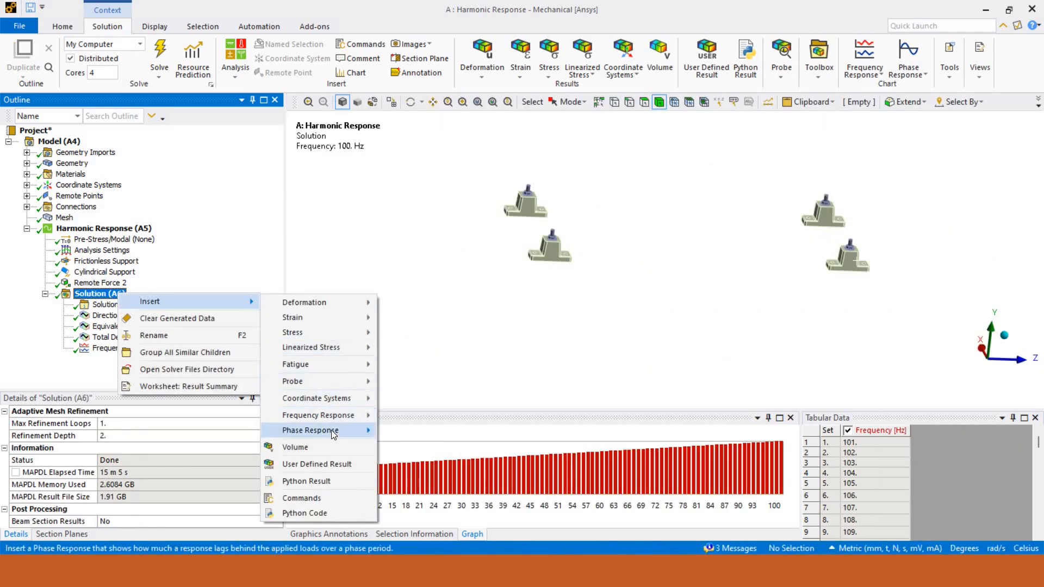
mouse_move(307, 431)
click(438, 463)
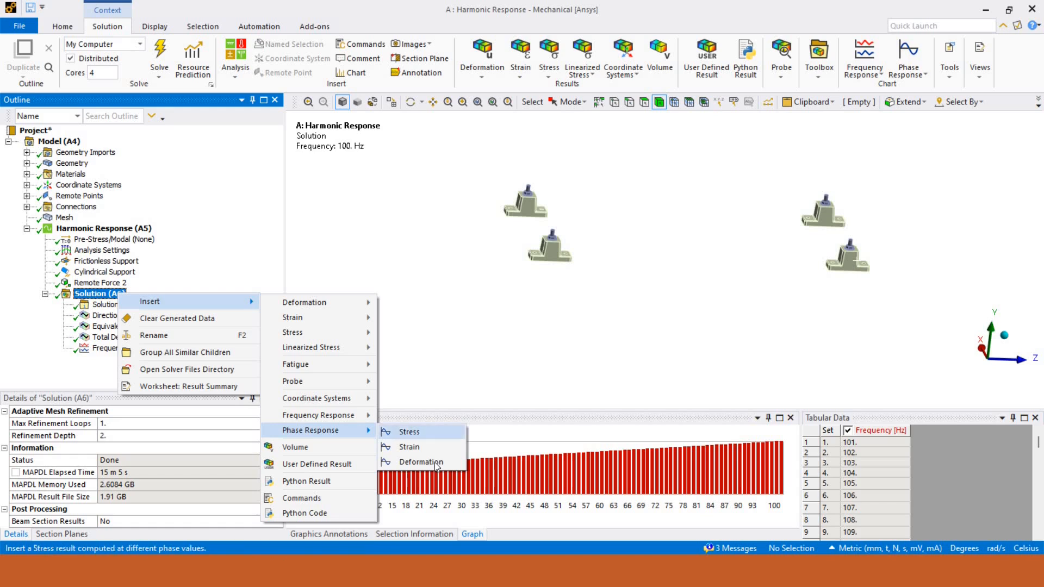
click(435, 462)
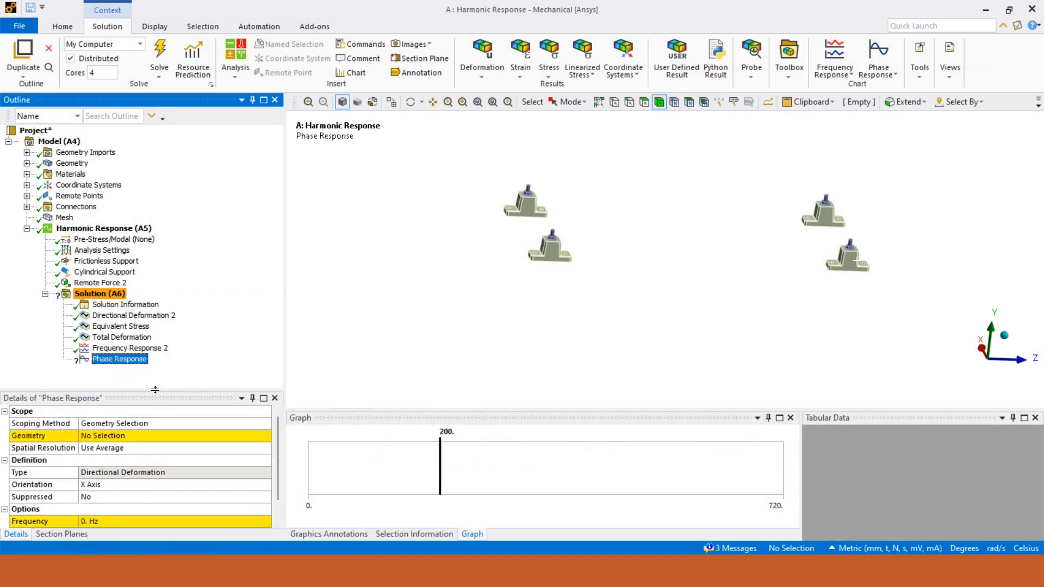
Scope the Phase Response to the remote point "Remote Force - Remote Point"
drag(118, 390, 128, 315)
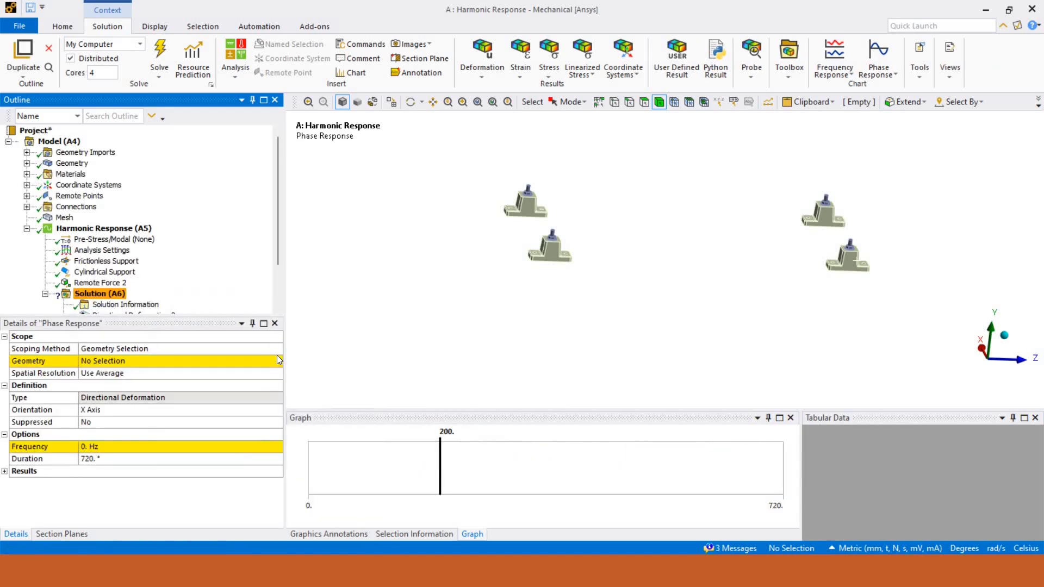
click(150, 377)
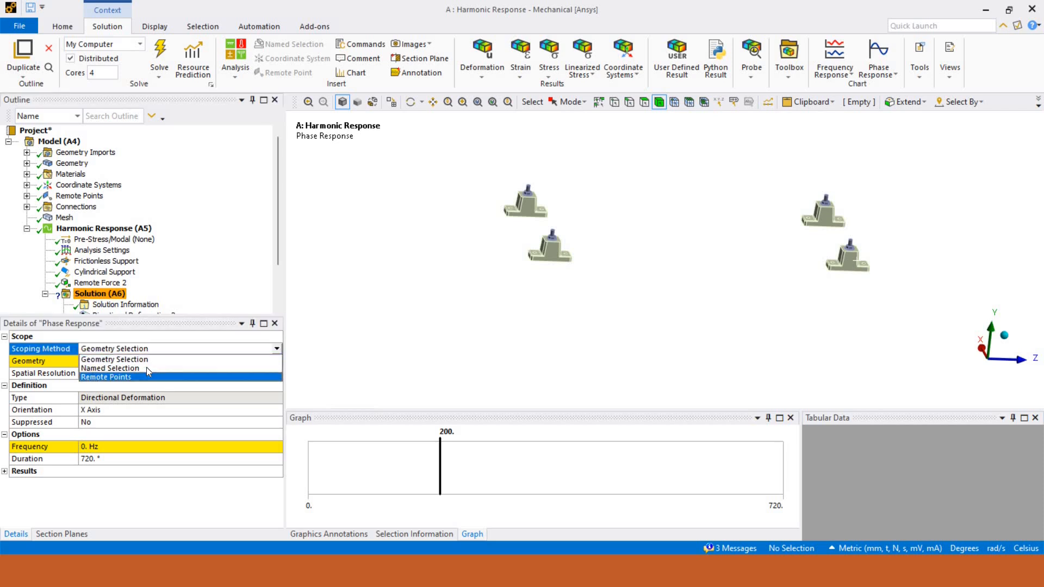
click(146, 375)
click(141, 373)
click(117, 437)
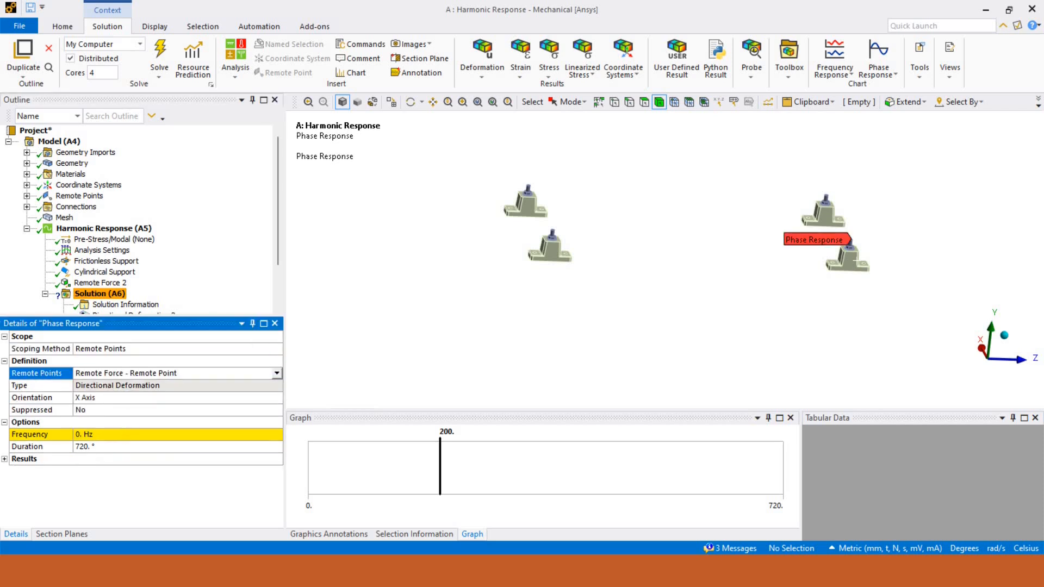
Set the Phase Response frequency to 128 Hz and evaluate the results
click(121, 434)
text(12)
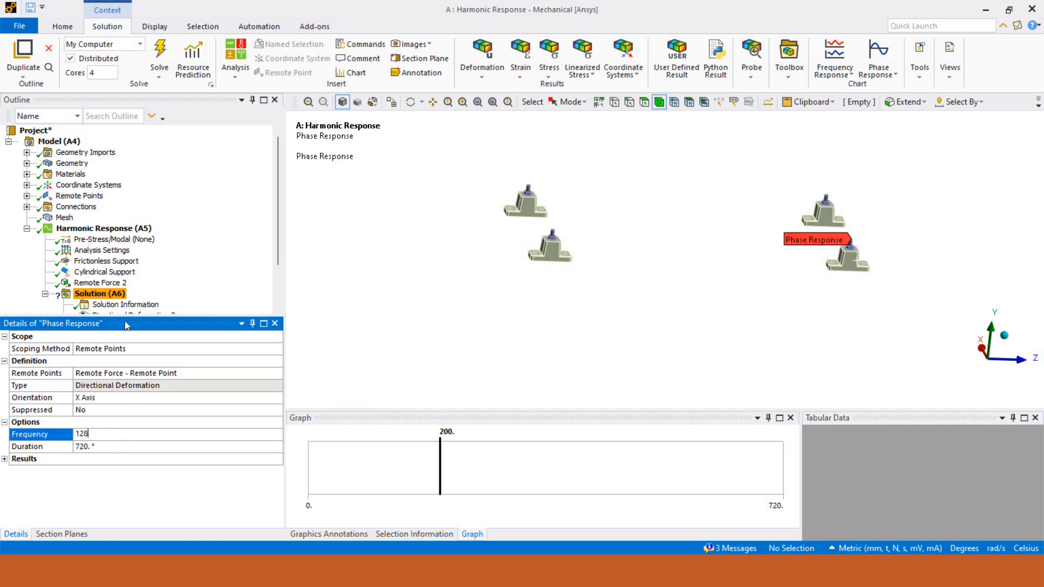
text(8)
key(Return)
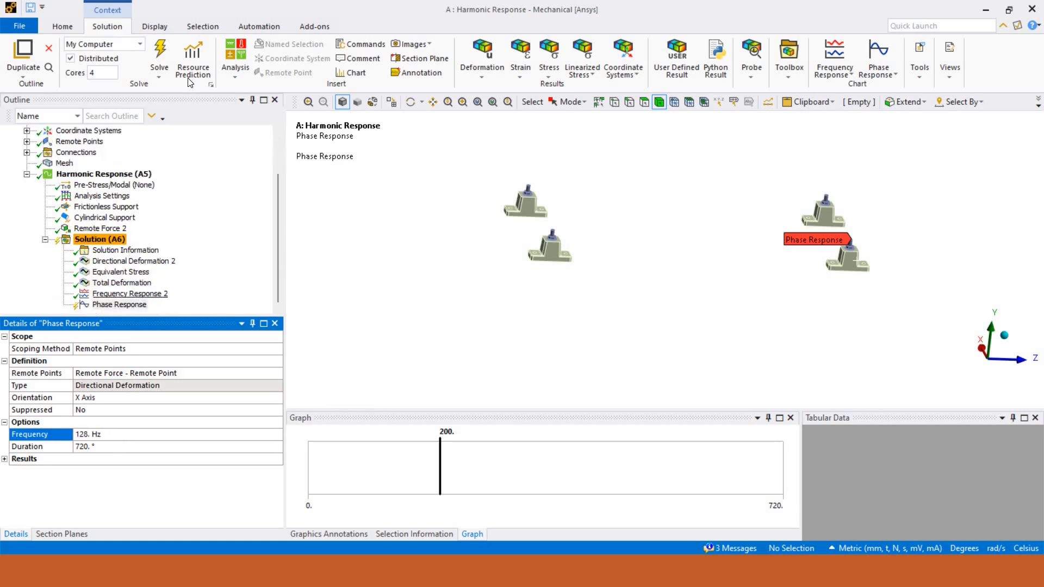
right_click(131, 305)
click(189, 81)
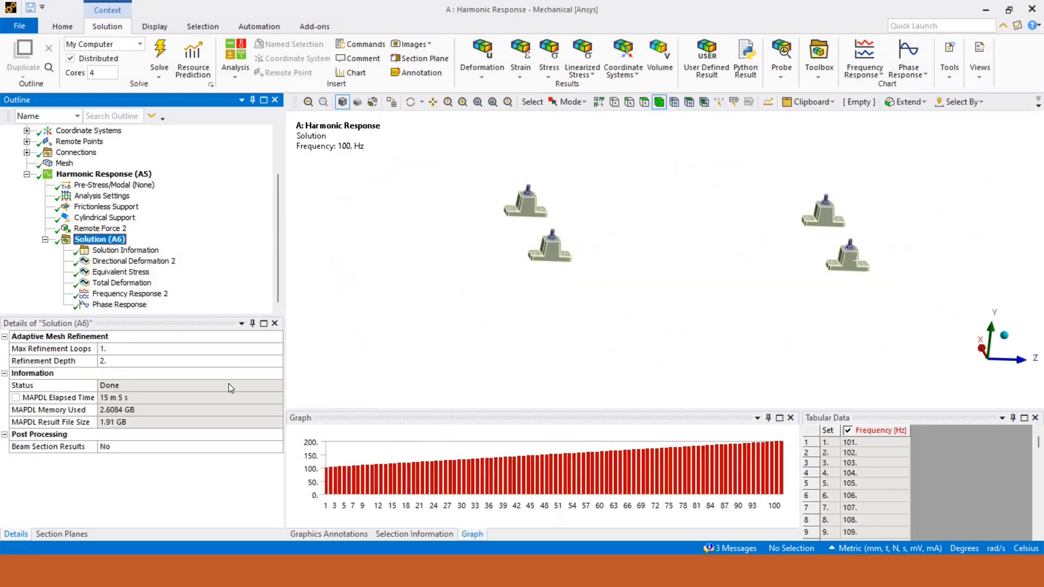
Review the Analysis Settings, the Cylindrical Support and the Frequency Response 2 plot
drag(187, 317, 187, 391)
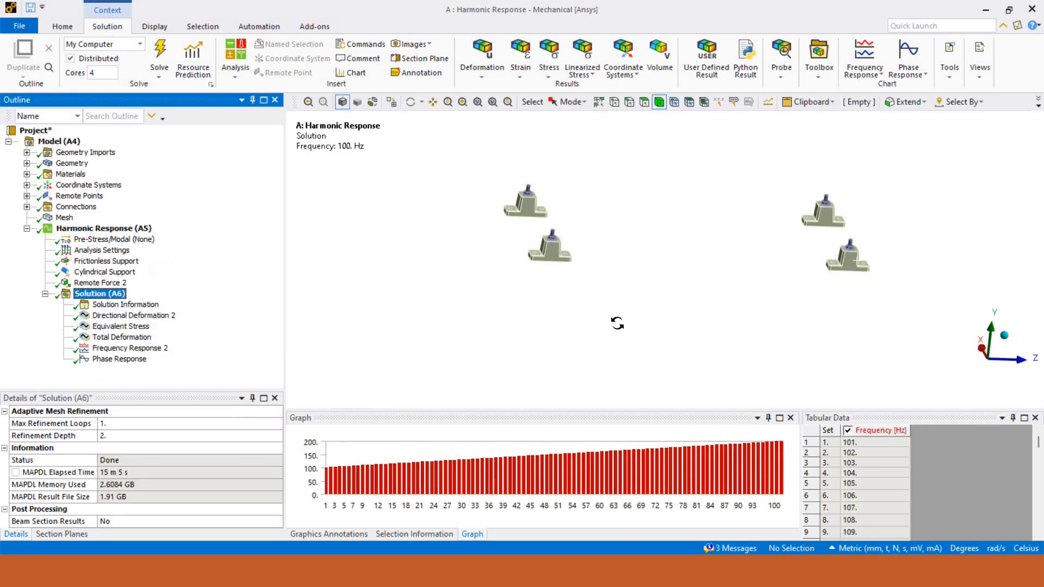
click(102, 250)
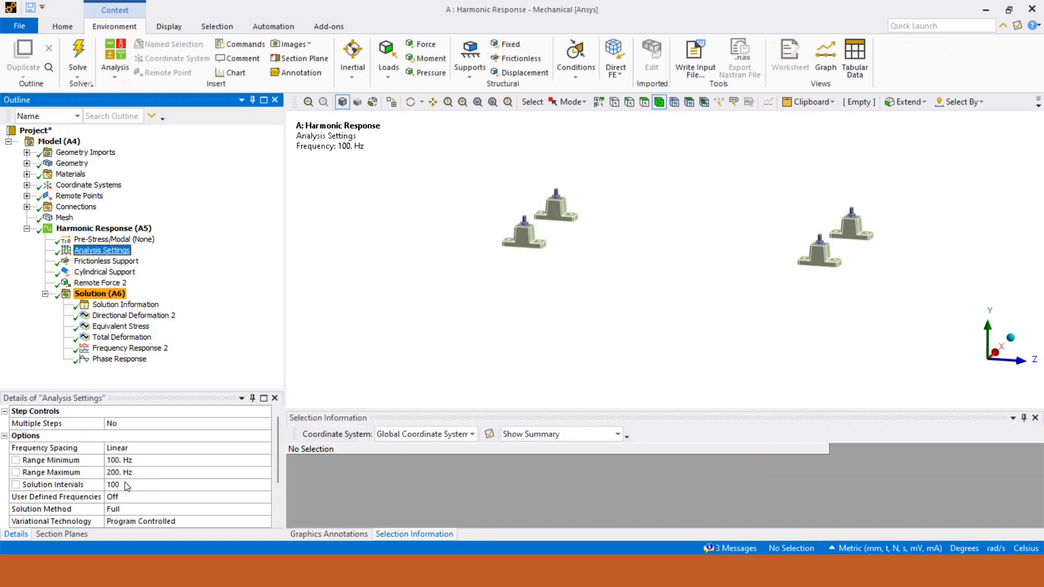
click(103, 274)
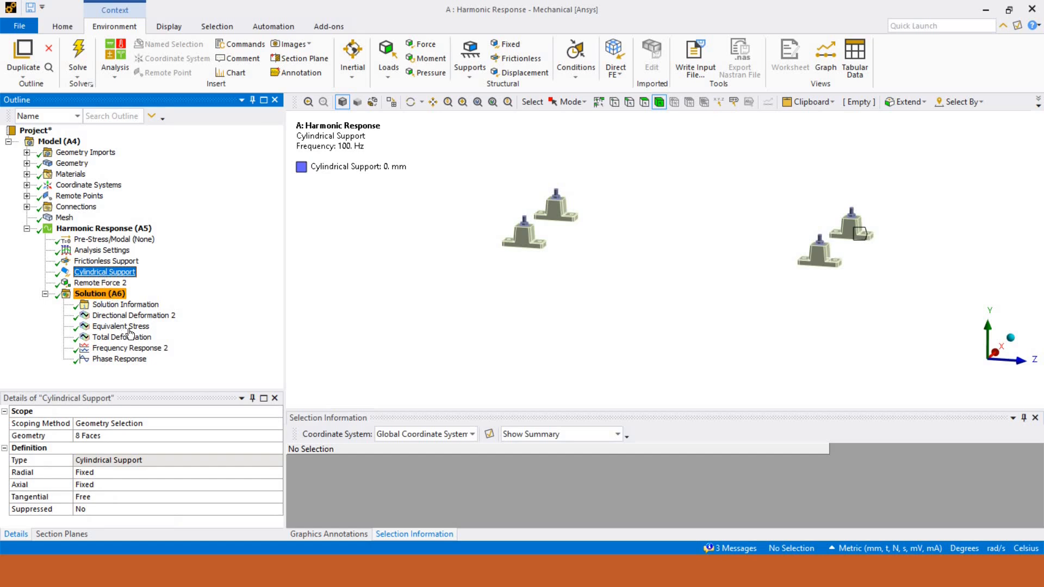
click(143, 349)
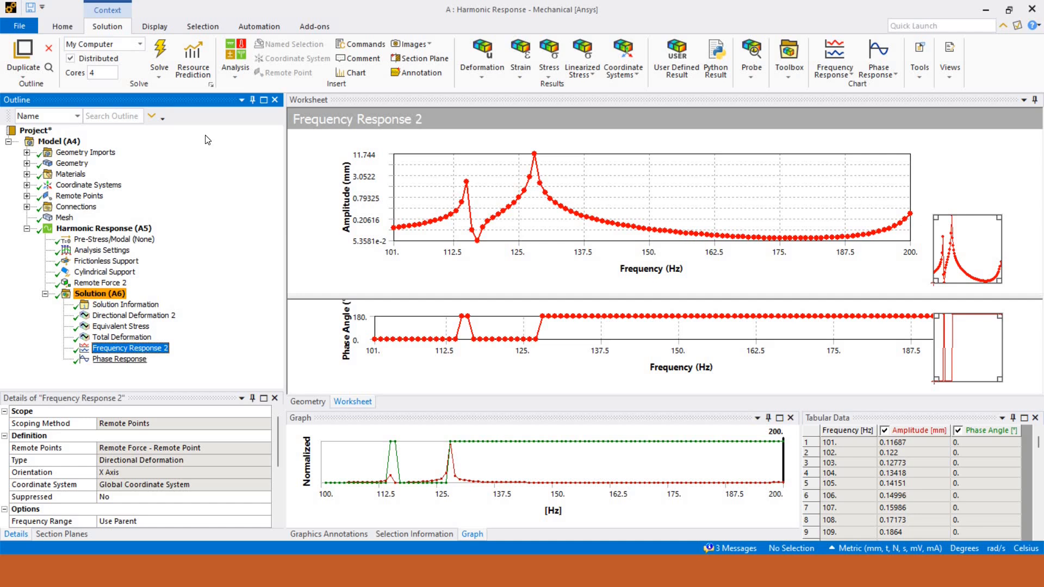
right_click(146, 348)
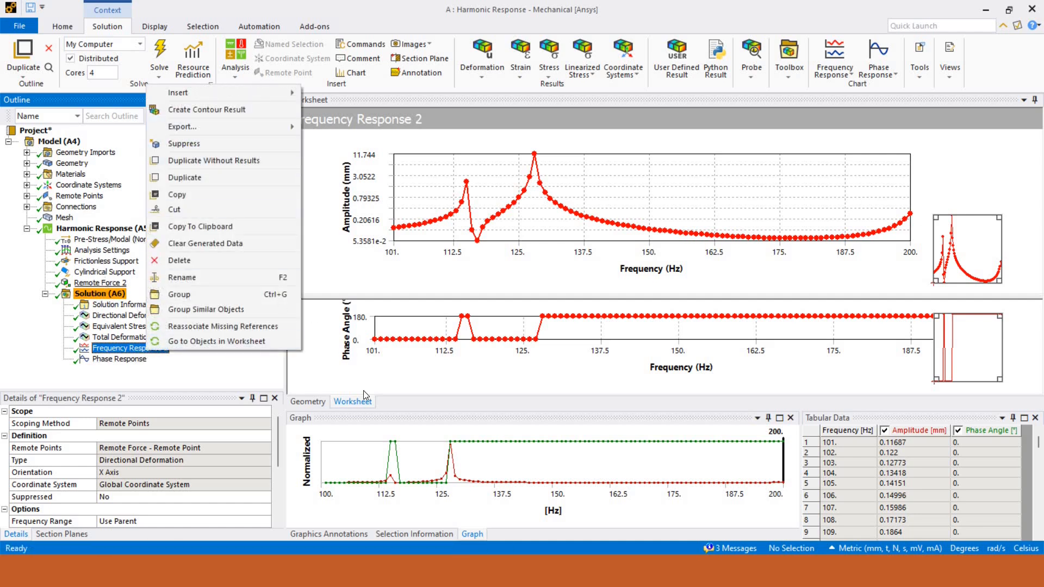
Insert a stress Frequency Response in the solution and check the Phase Response plot
right_click(99, 293)
mouse_move(174, 299)
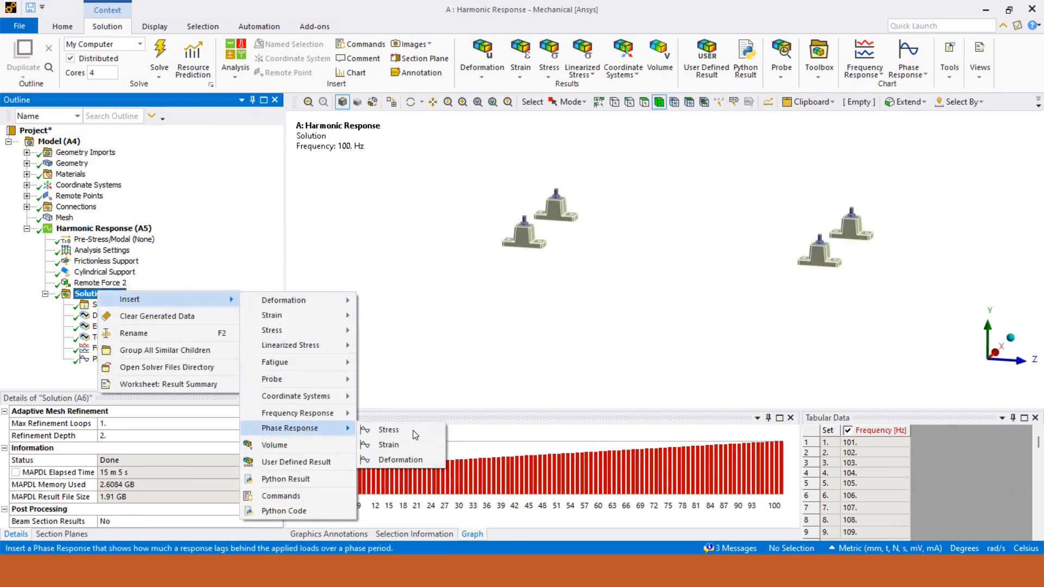
mouse_move(326, 413)
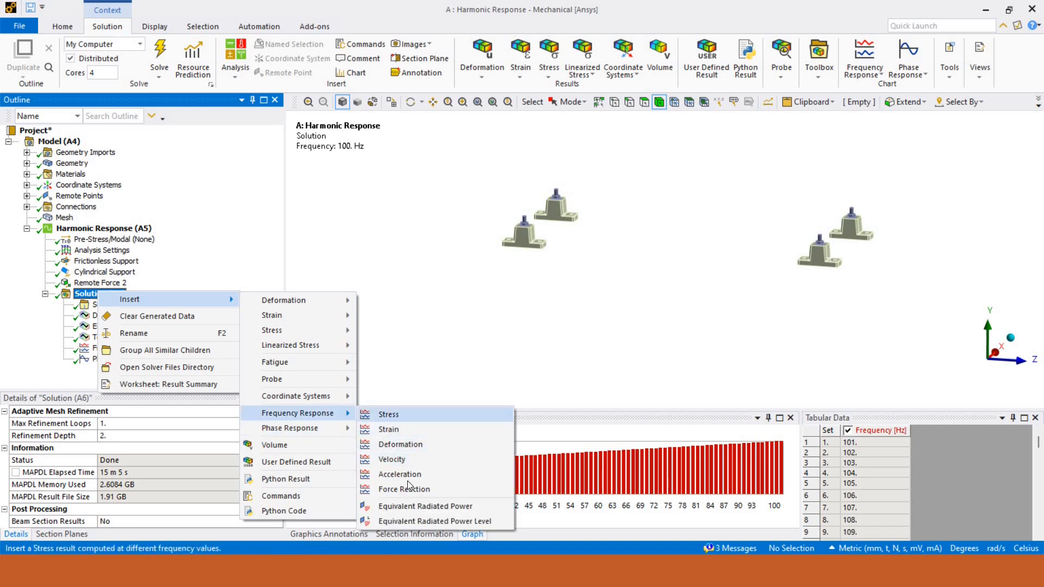
click(388, 414)
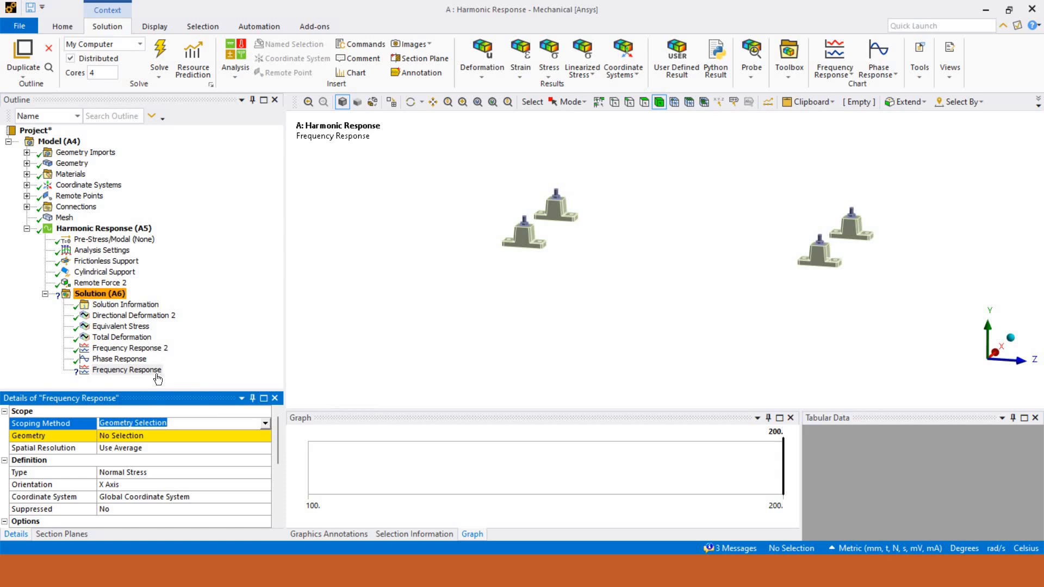
click(129, 360)
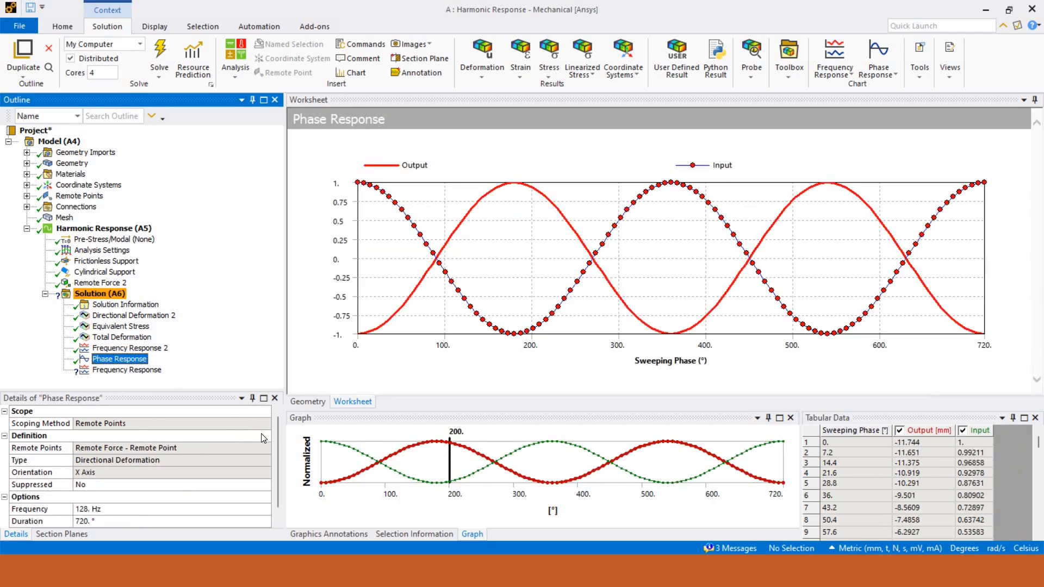
key(Down)
Scope the stress Frequency Response to the four mount bodies and set its orientation to Z Axis
click(525, 236)
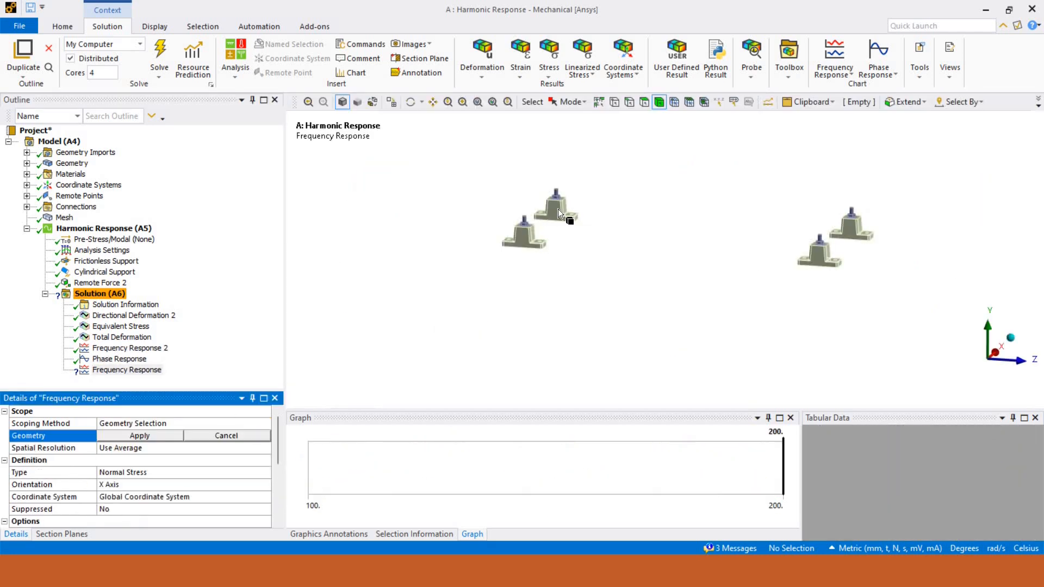
ctrl+click(556, 210)
ctrl+click(851, 227)
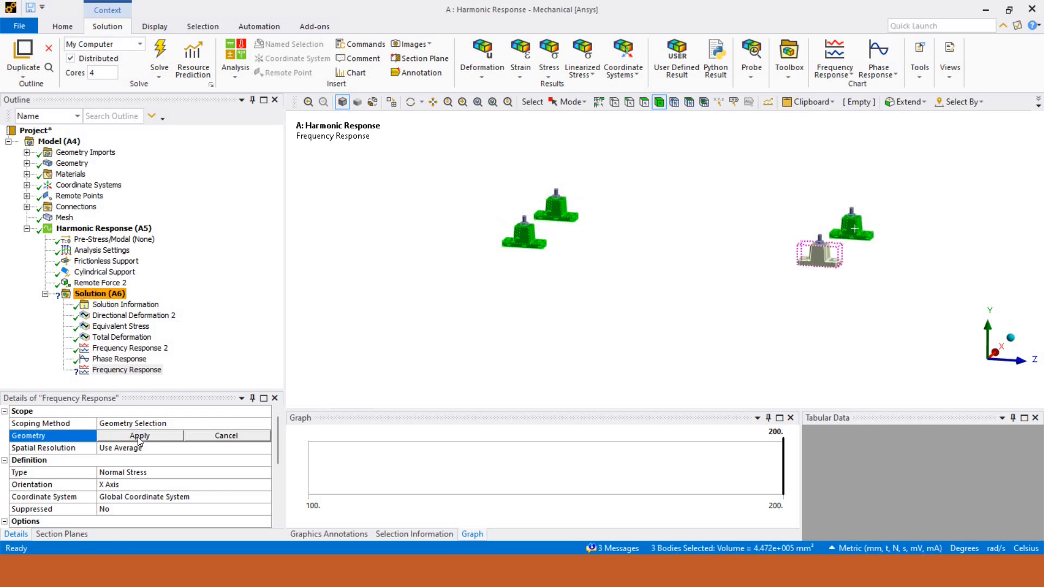
ctrl+click(811, 256)
click(140, 435)
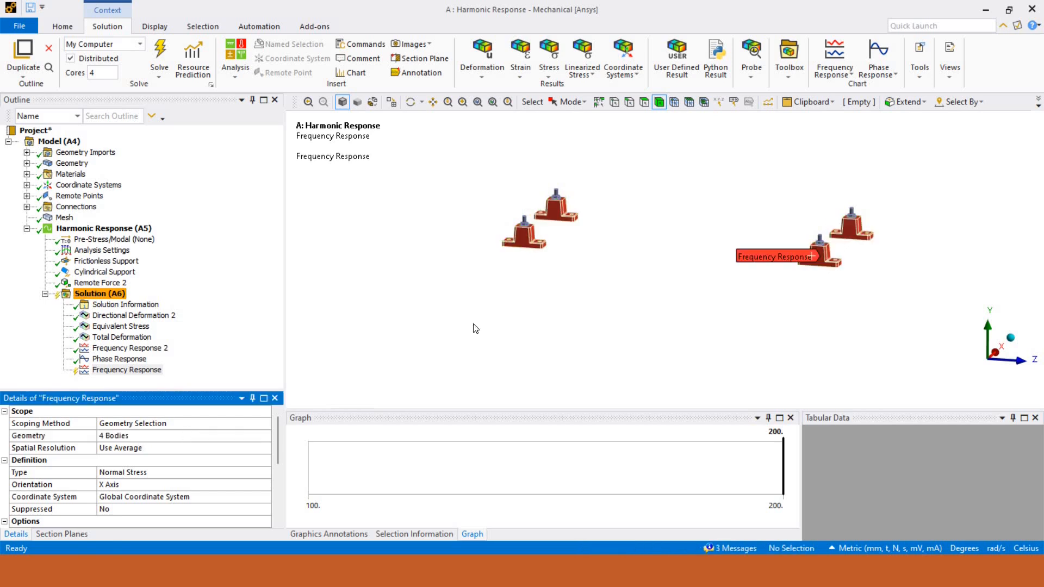
double_click(135, 487)
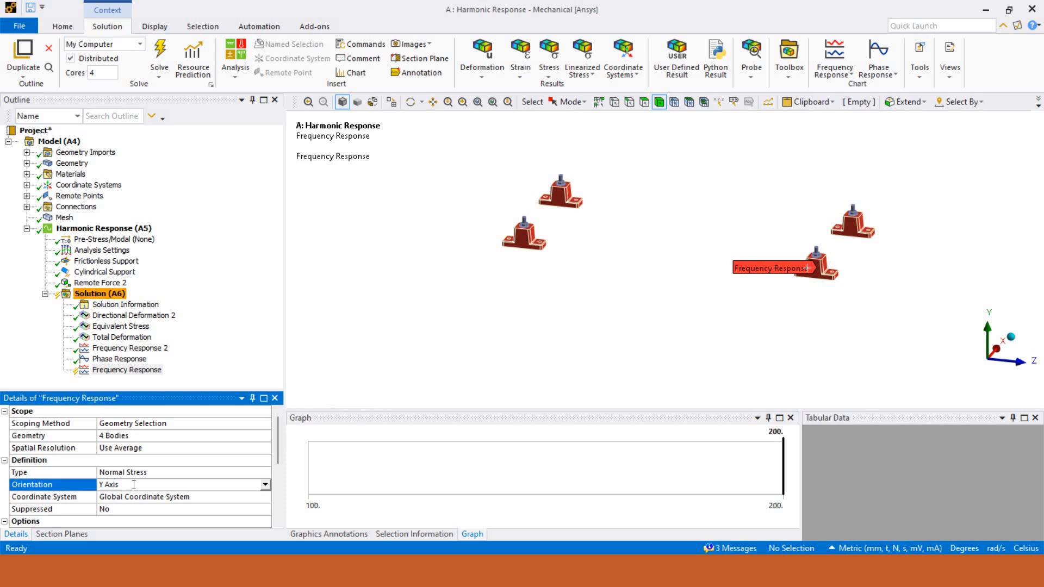
key(Down)
Suppress and unsuppress Frequency Response 2 to clear its results and unlock its definition
click(127, 348)
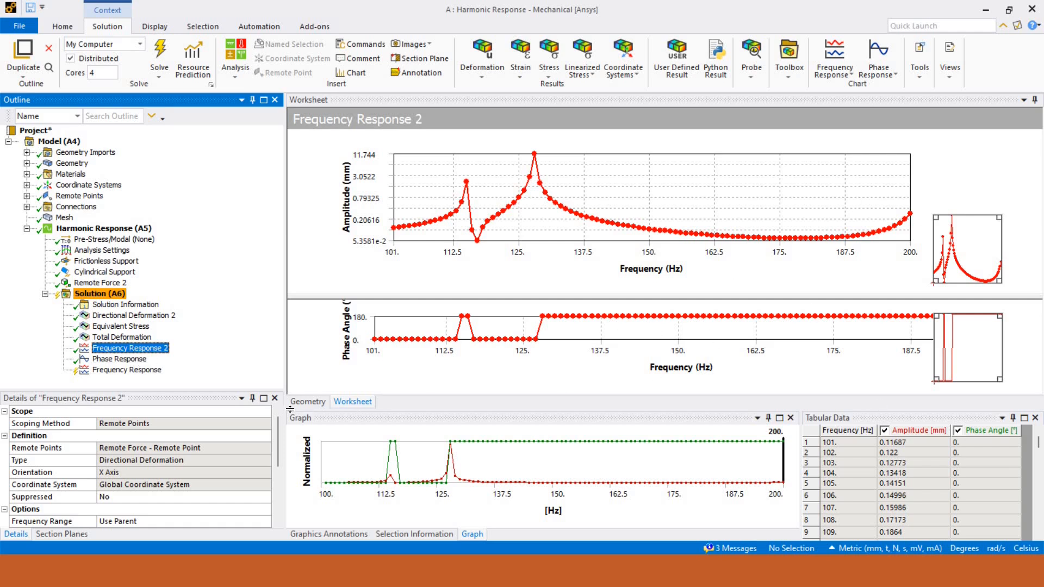
click(116, 496)
click(128, 518)
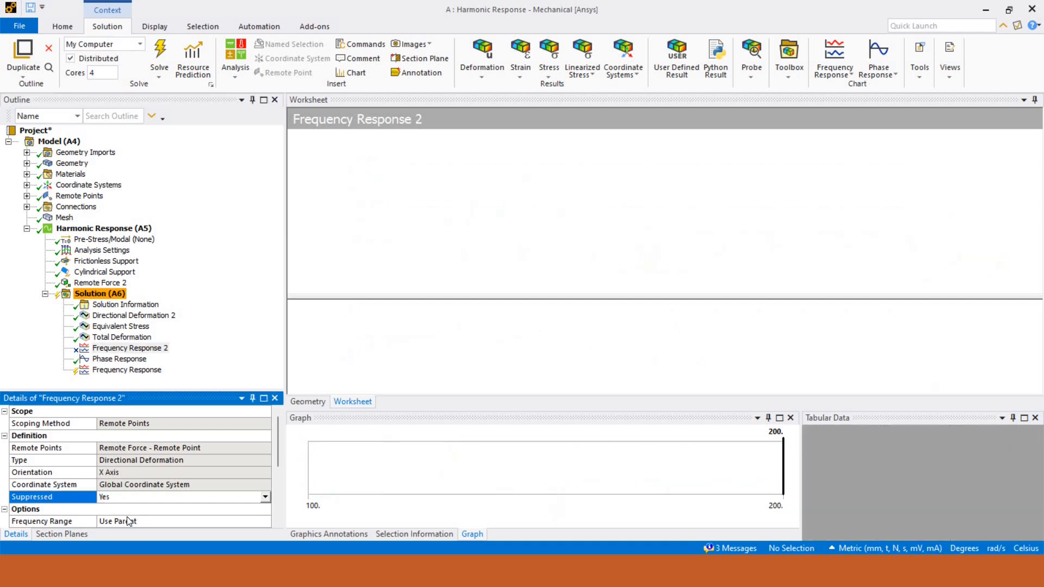
click(128, 519)
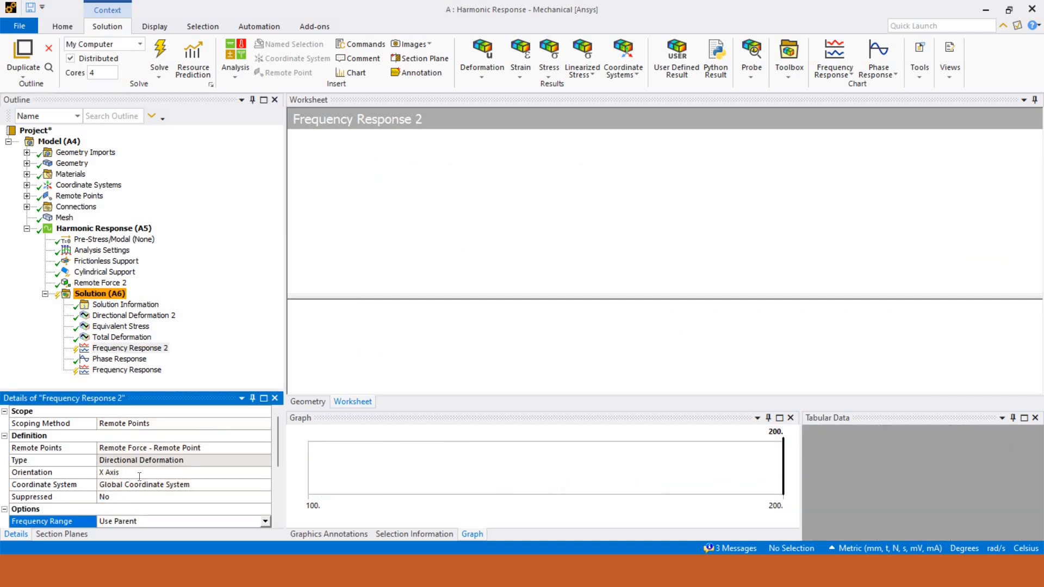
Set the Frequency Response 2 orientation to Z Axis and evaluate all results
click(269, 473)
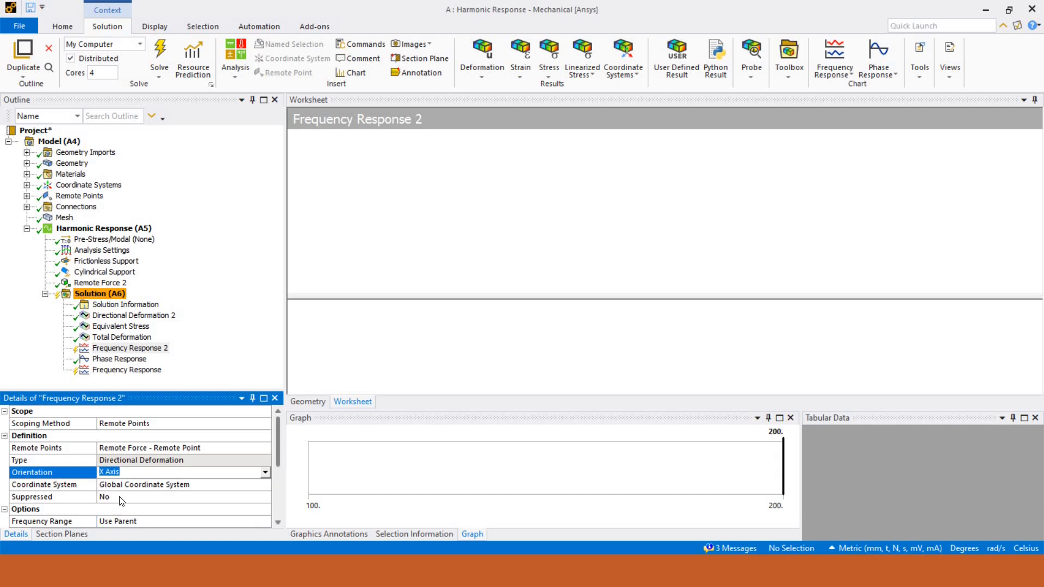
click(112, 472)
right_click(127, 350)
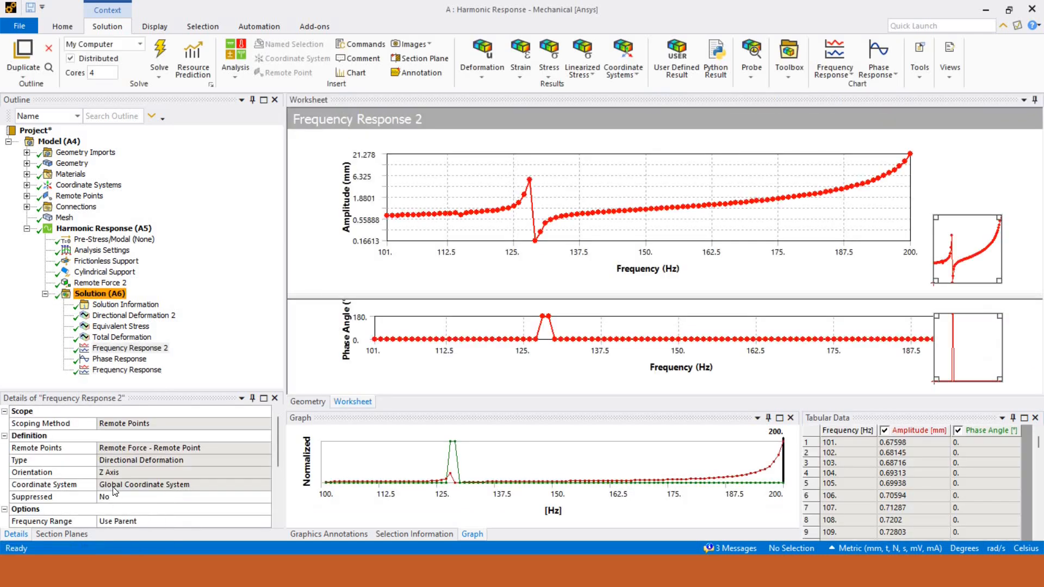
Examine the maximum amplitude and frequency of Frequency Response 2, and compare the Phase Response and stress Frequency Response results
scroll(114, 491, down, 4)
click(117, 484)
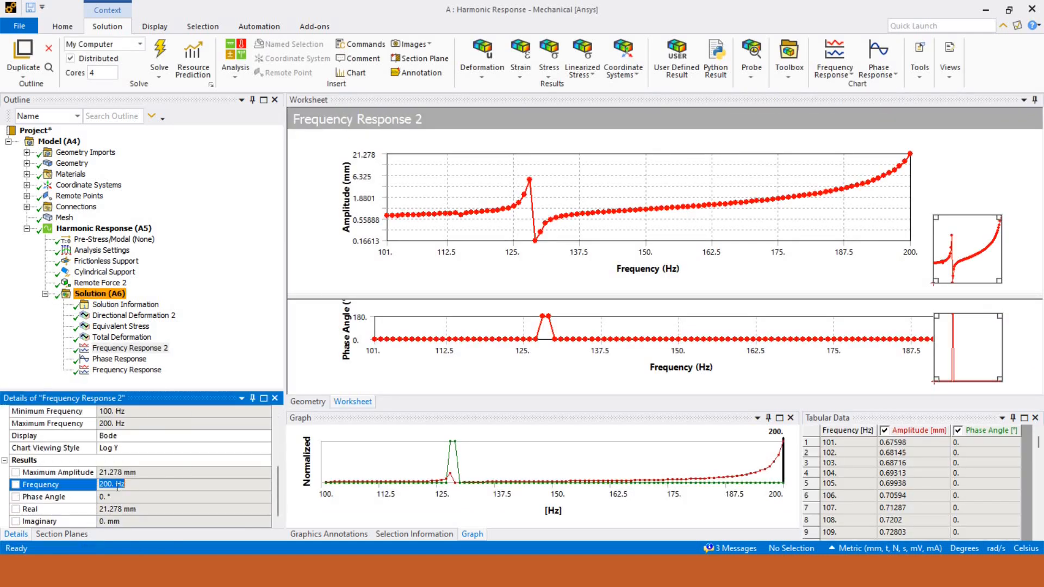
drag(112, 484, 83, 484)
click(119, 359)
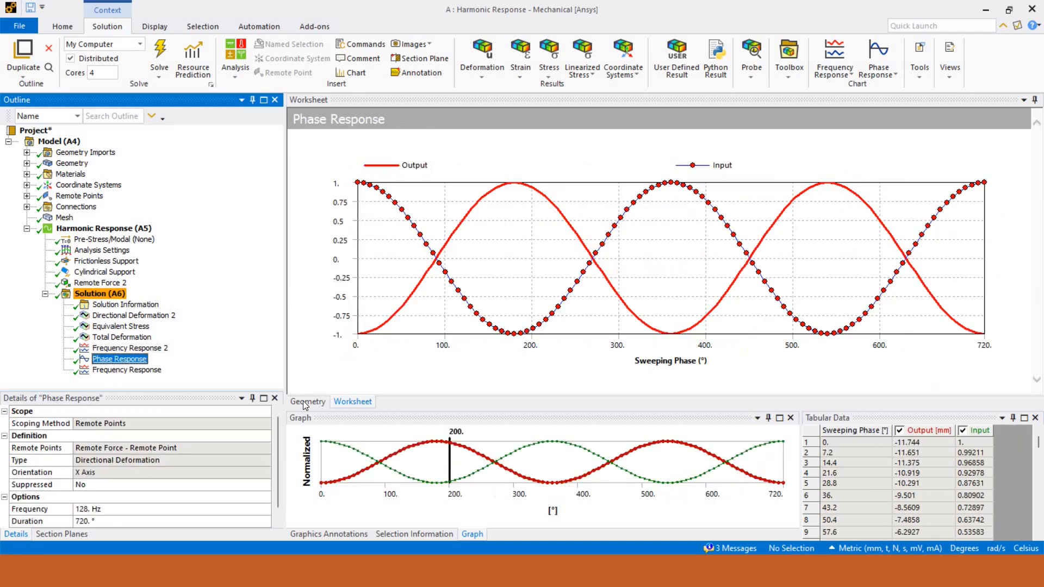
click(127, 370)
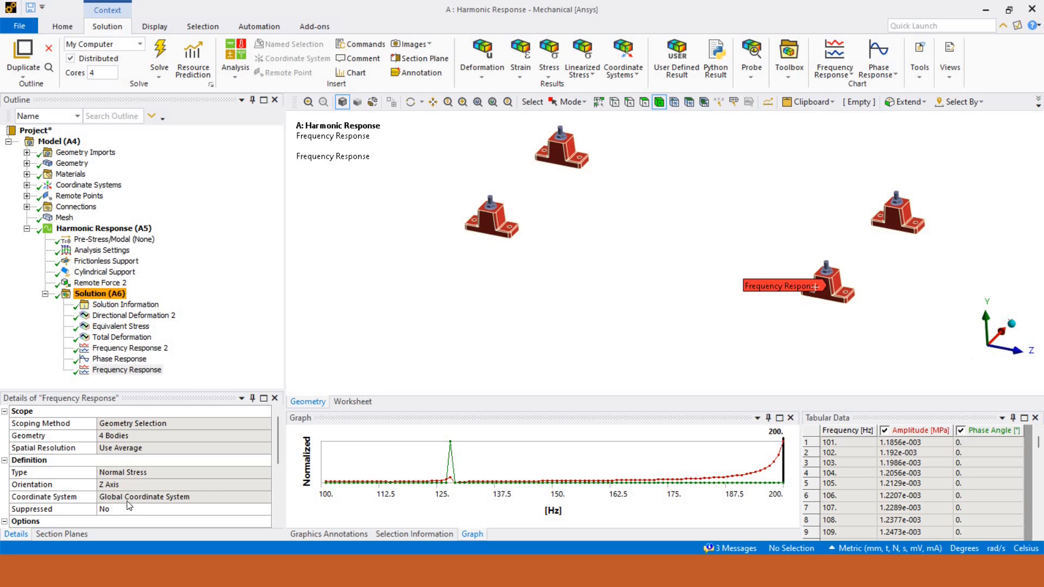
click(126, 348)
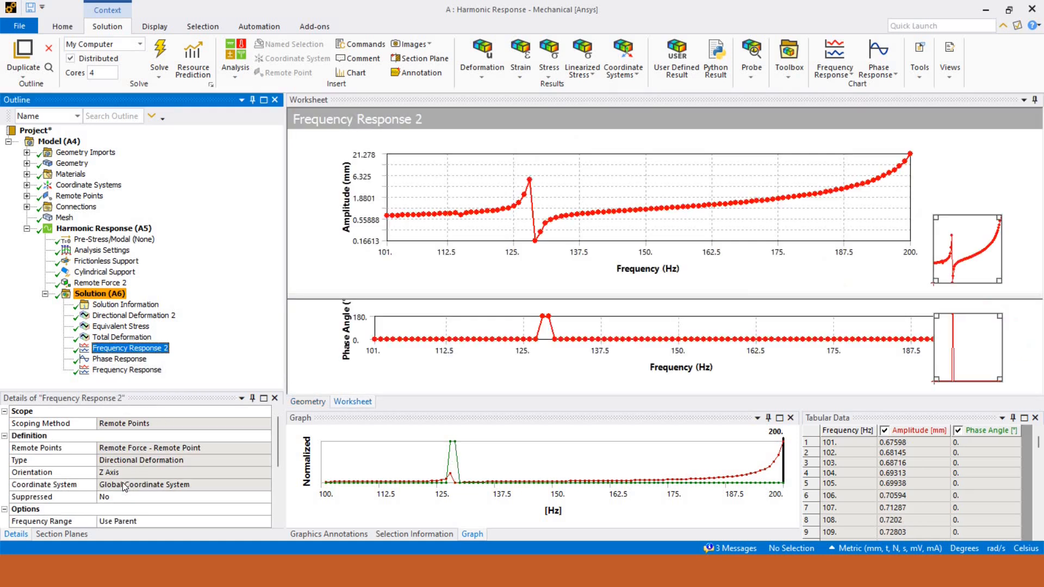
click(127, 370)
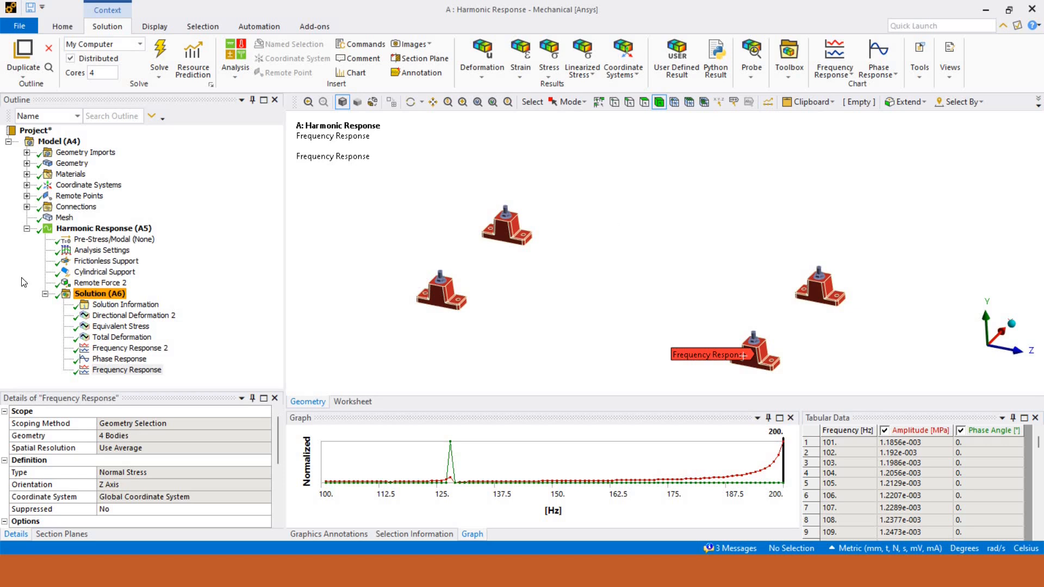
click(102, 294)
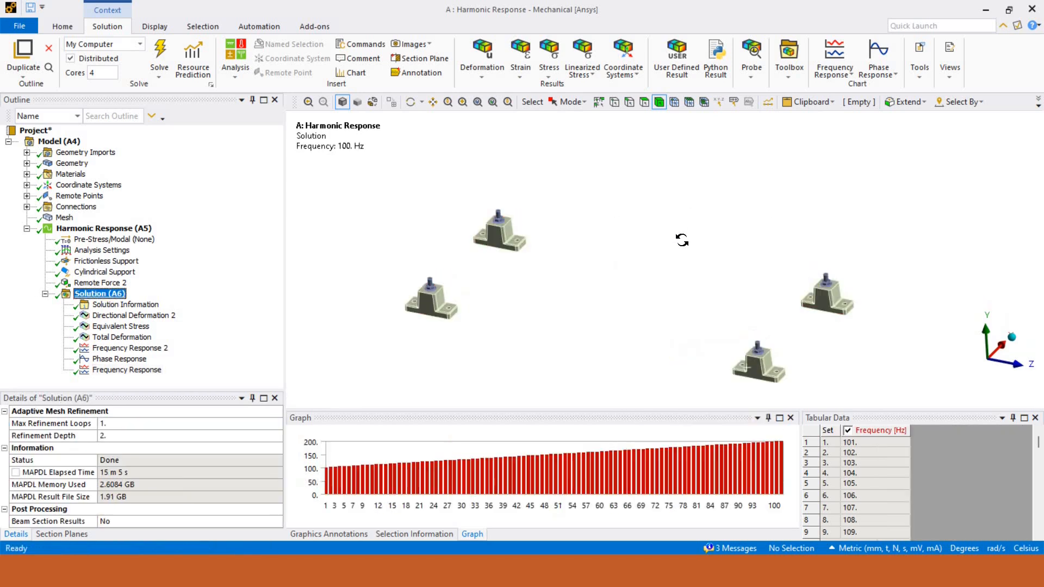
scroll(717, 291, down, 6)
middle_drag(719, 292, 679, 321)
scroll(679, 321, up, 3)
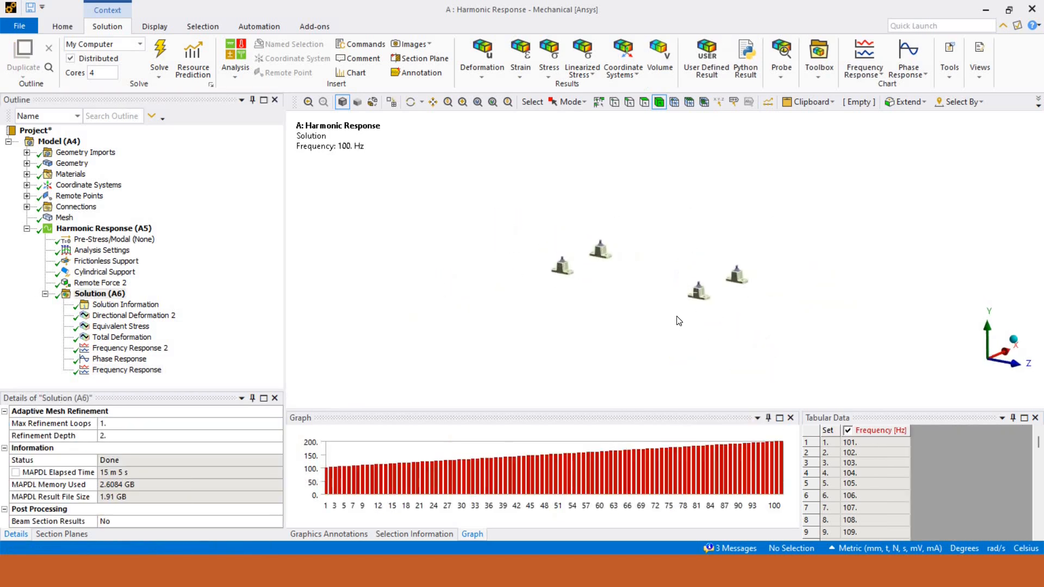
scroll(679, 321, up, 2)
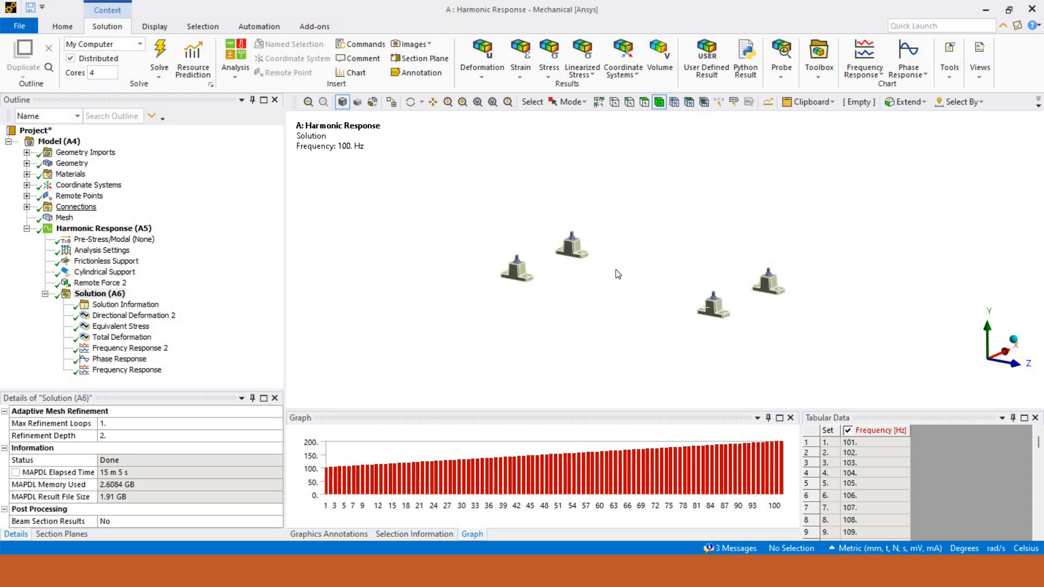
scroll(731, 253, up, 2)
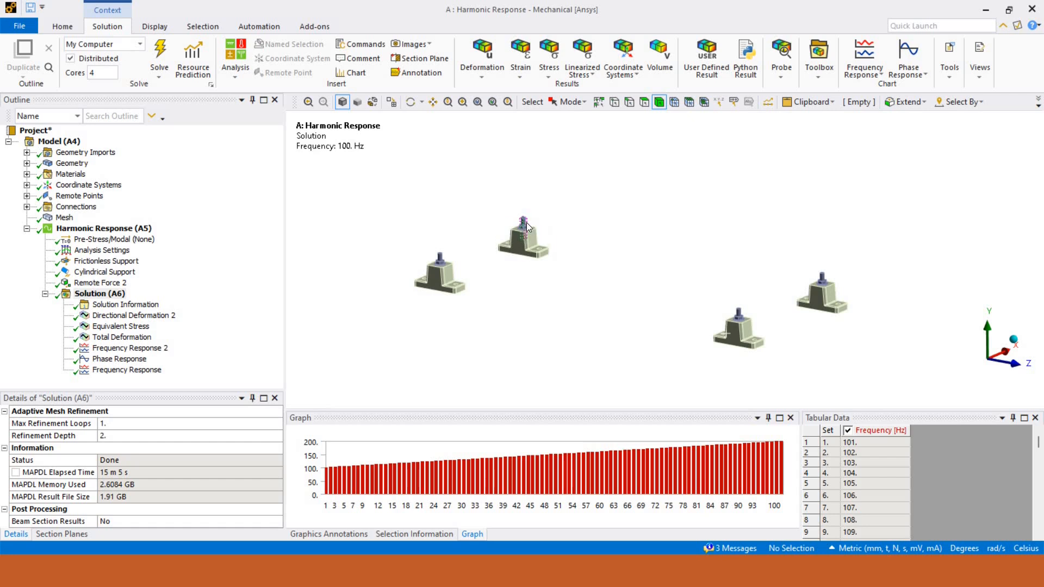
click(522, 245)
scroll(600, 270, down, 2)
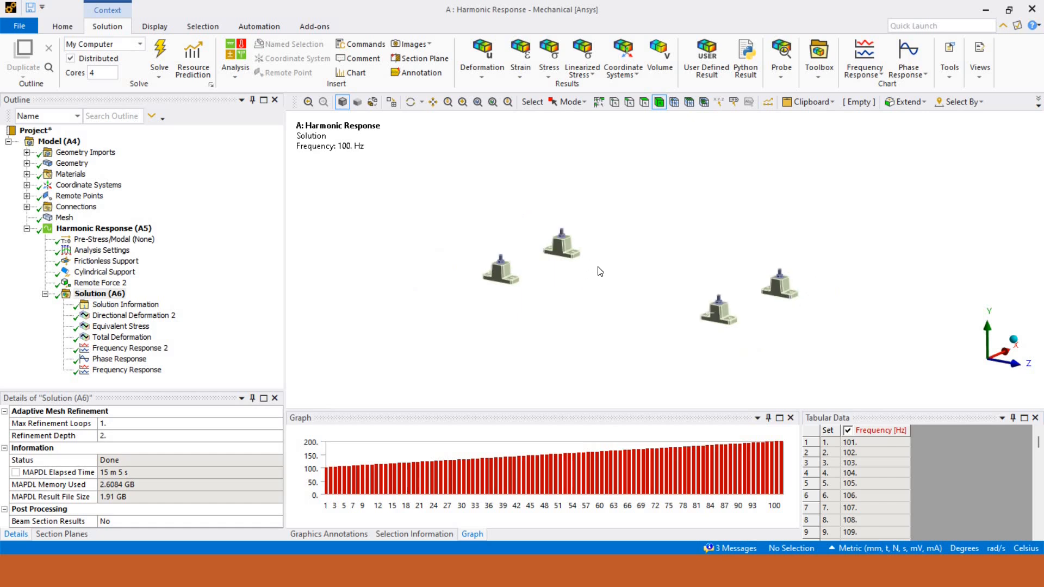